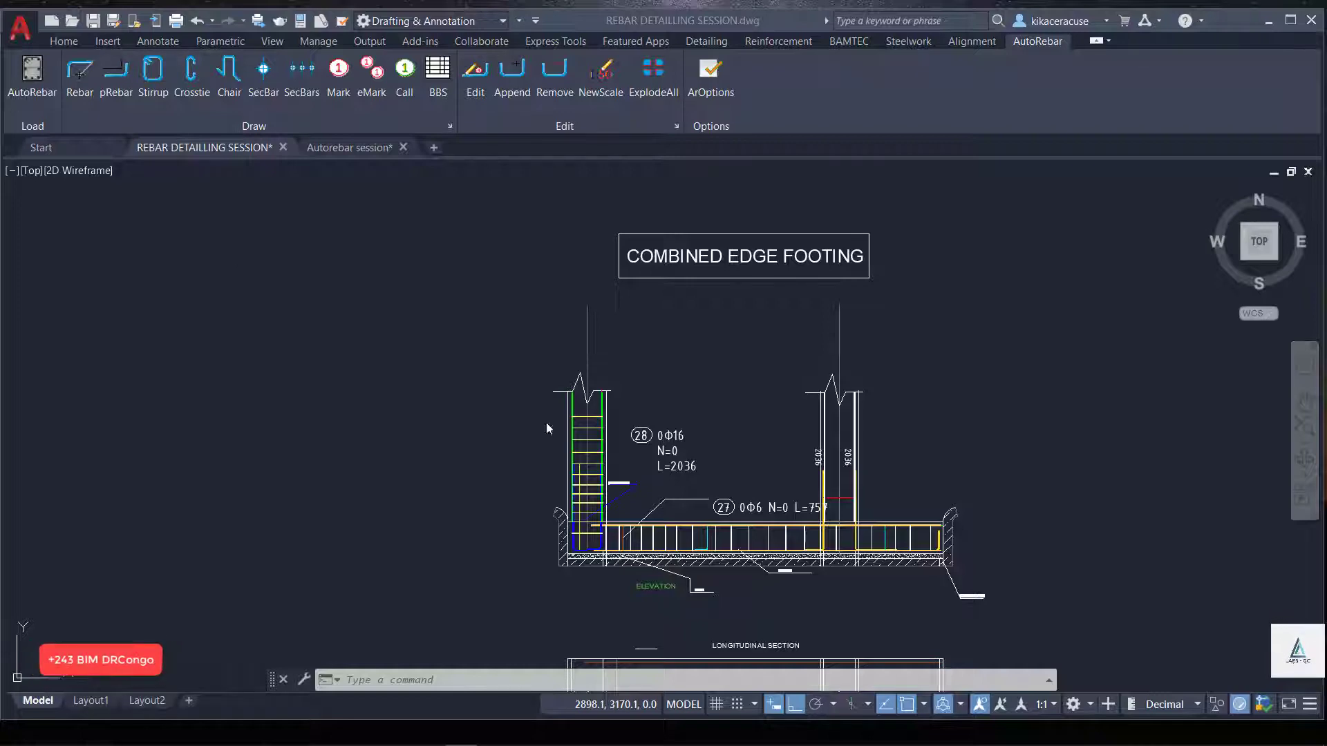
# Zoom away from the edge footing onto the BEAMS STEPPED LINTELS cranked beam detail.
pyautogui.scroll(-5, 757, 421)
pyautogui.scroll(-3, 547, 311)
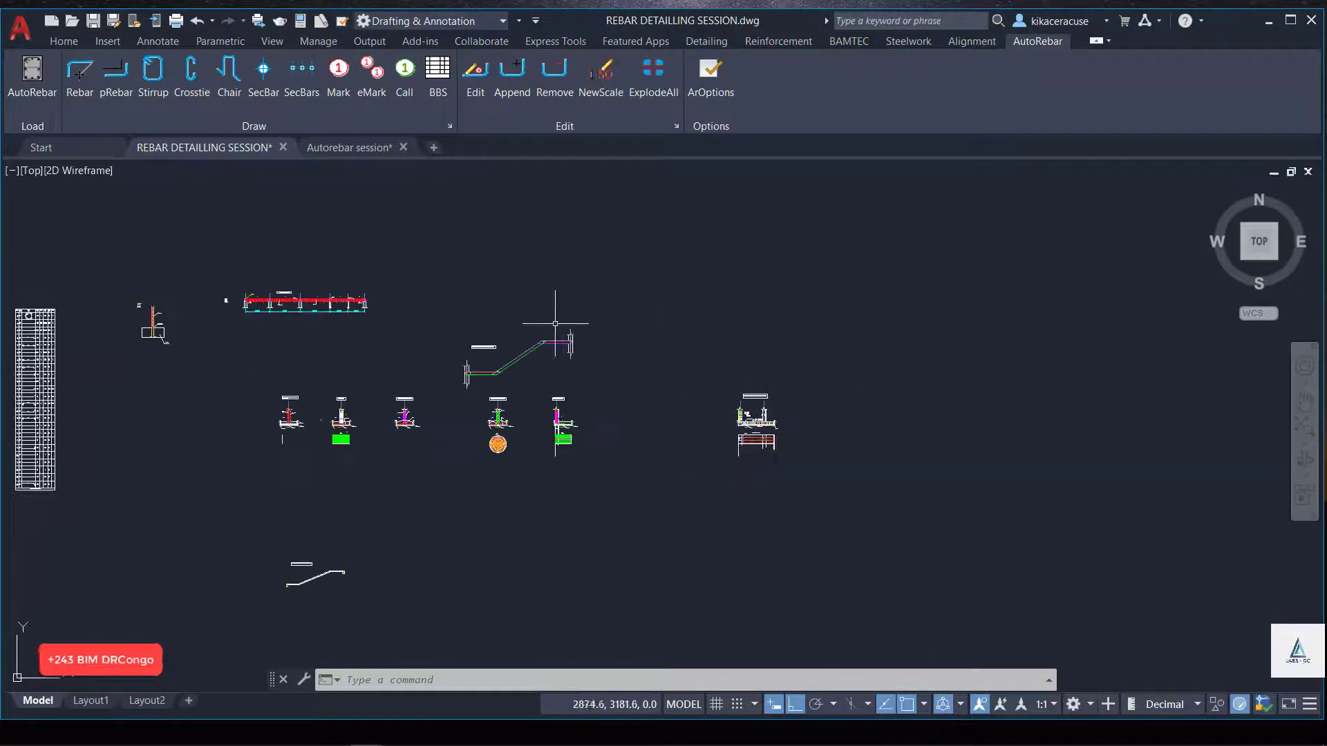
pyautogui.scroll(3, 488, 373)
pyautogui.scroll(4, 470, 376)
pyautogui.scroll(4, 467, 379)
pyautogui.scroll(-4, 467, 379)
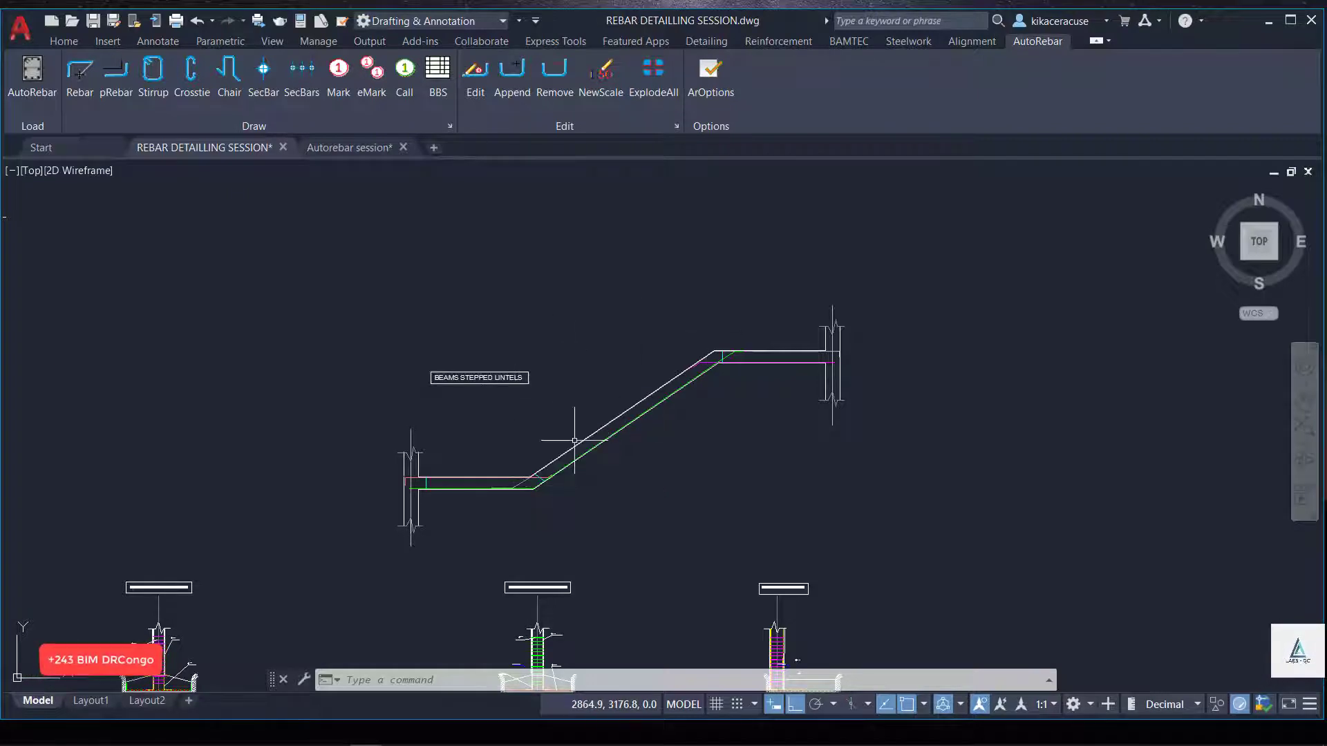
pyautogui.scroll(2, 502, 466)
pyautogui.scroll(-2, 459, 493)
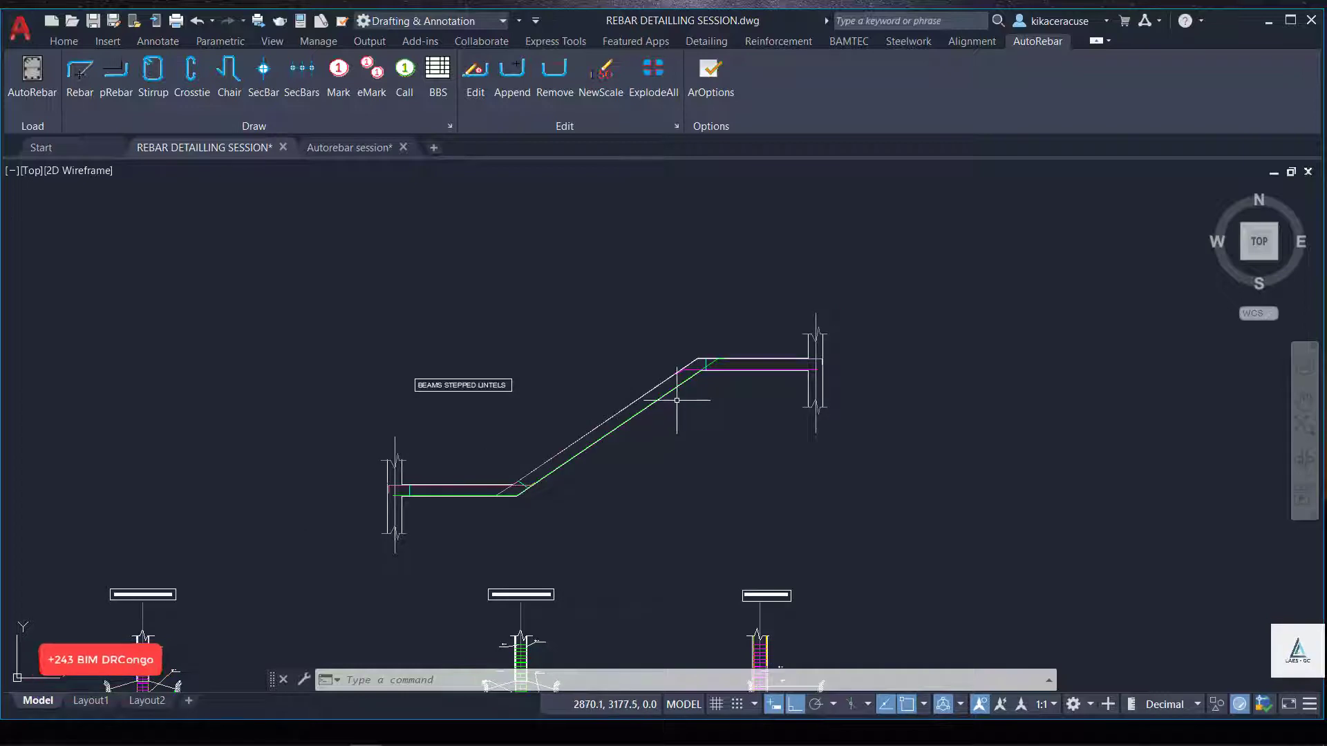
pyautogui.scroll(4, 677, 400)
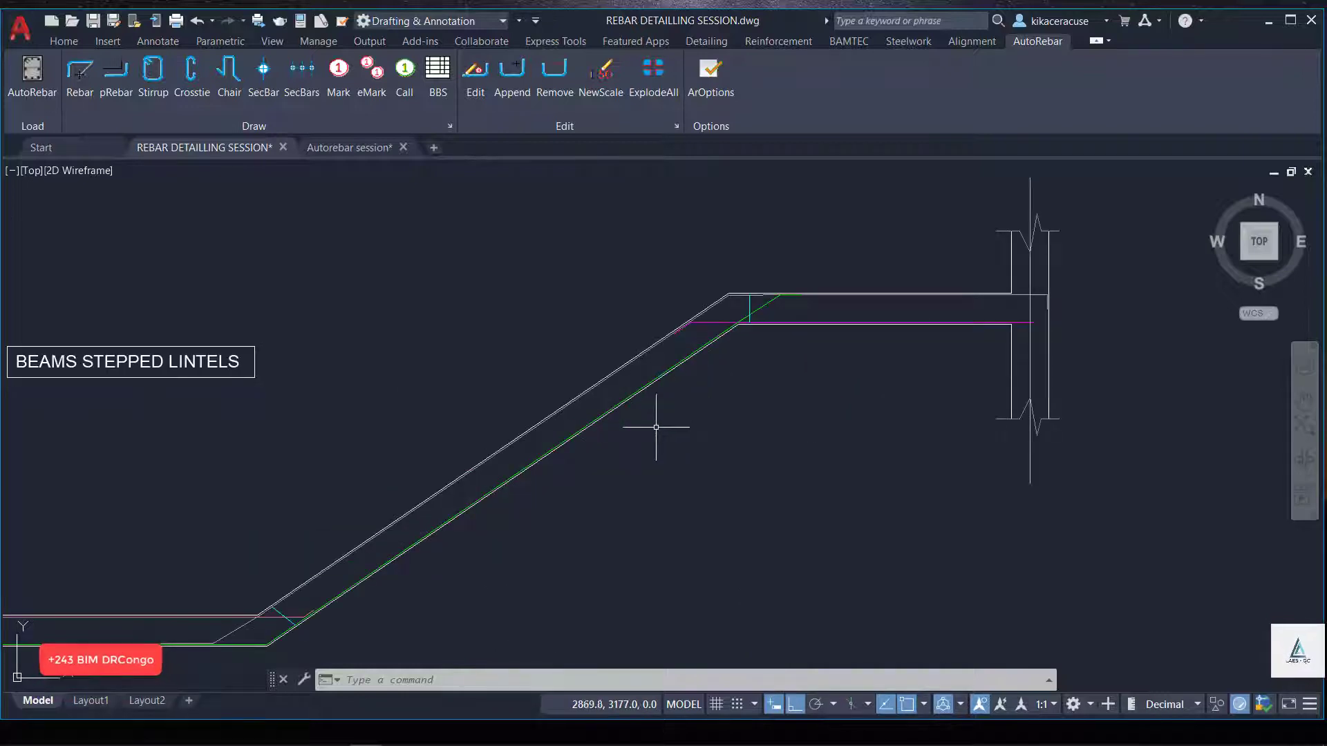
pyautogui.scroll(-2, 588, 437)
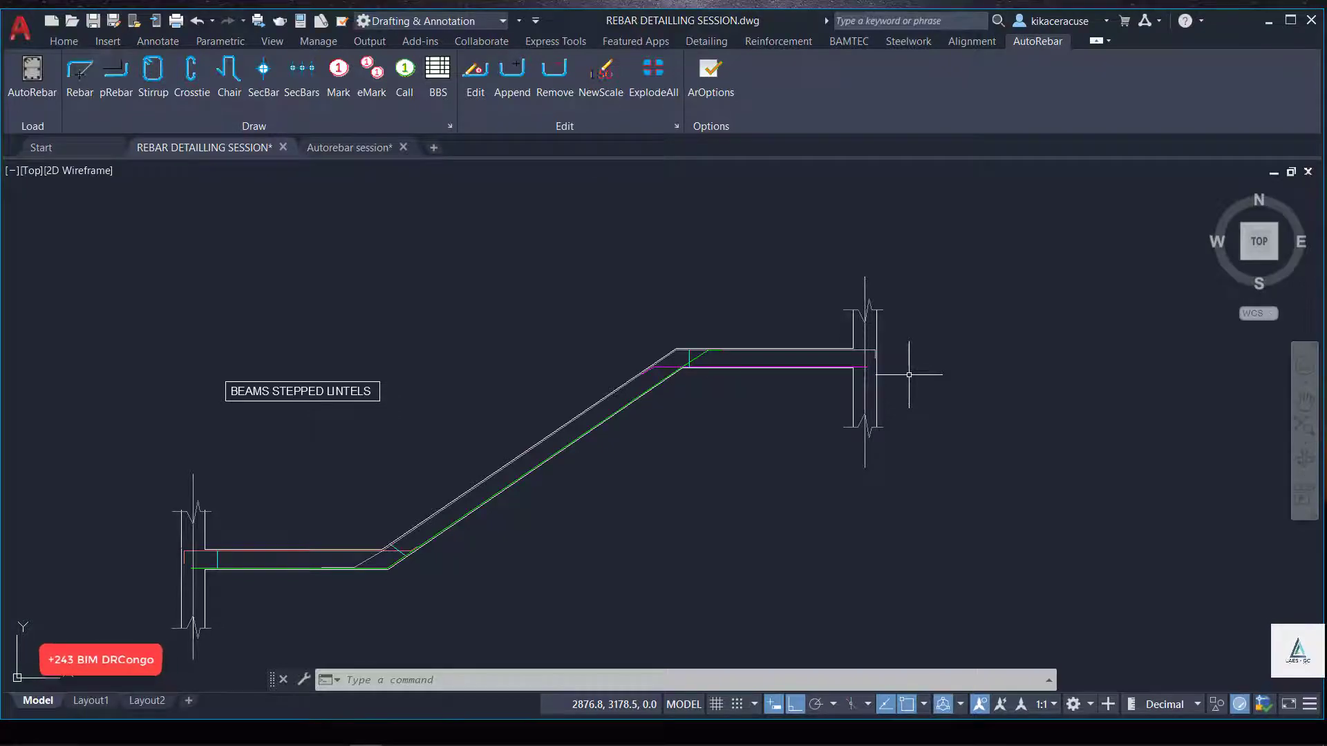
# Zoom in closely on the left slab–column junction until the pink and green lines are large.
pyautogui.scroll(-5, 919, 370)
pyautogui.scroll(7, 797, 432)
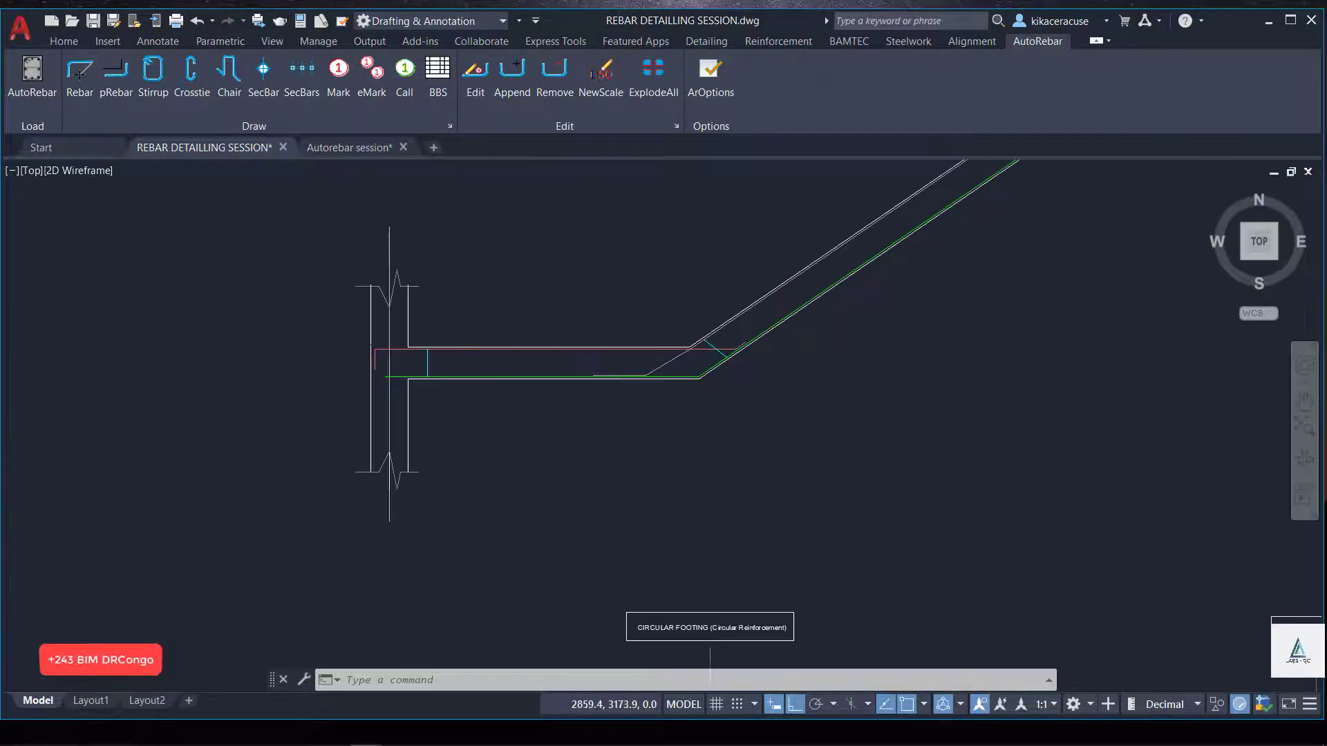
pyautogui.scroll(6, 443, 353)
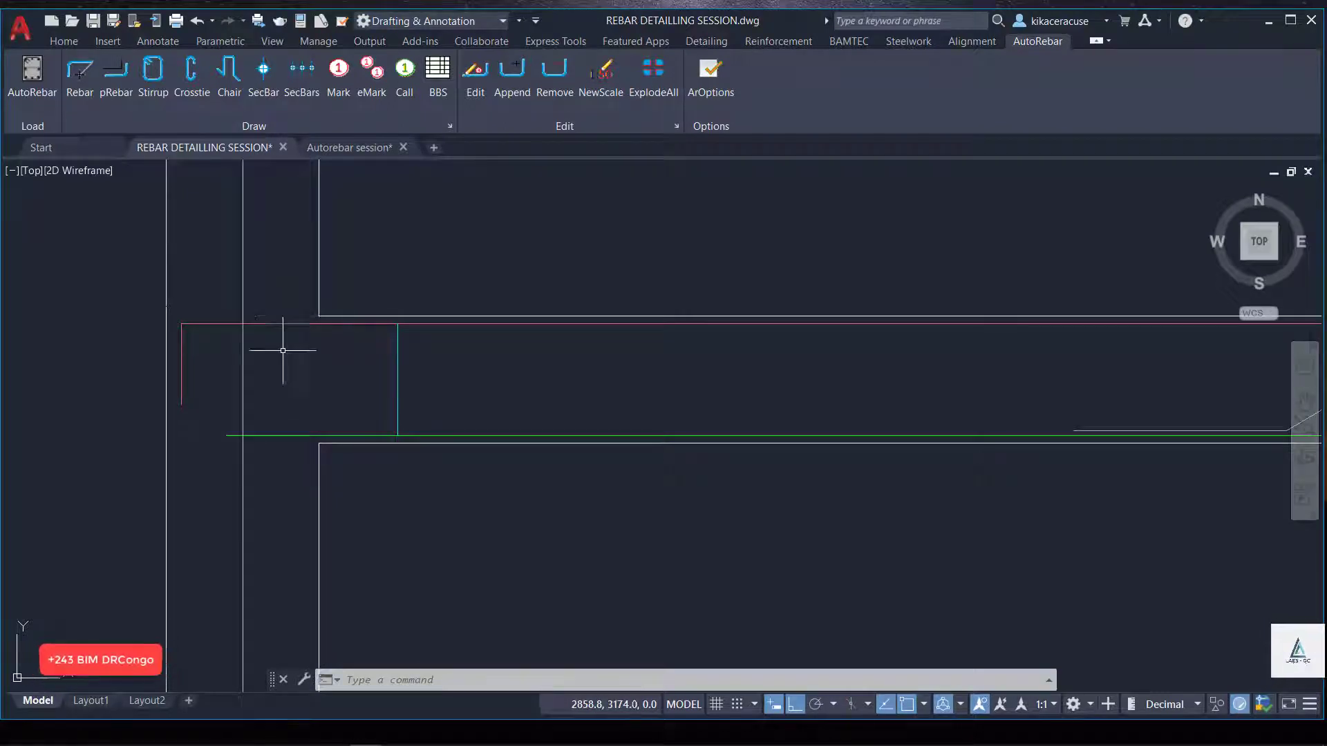
pyautogui.scroll(-4, 281, 350)
pyautogui.scroll(3, 283, 373)
pyautogui.scroll(1, 243, 378)
pyautogui.scroll(2, 243, 377)
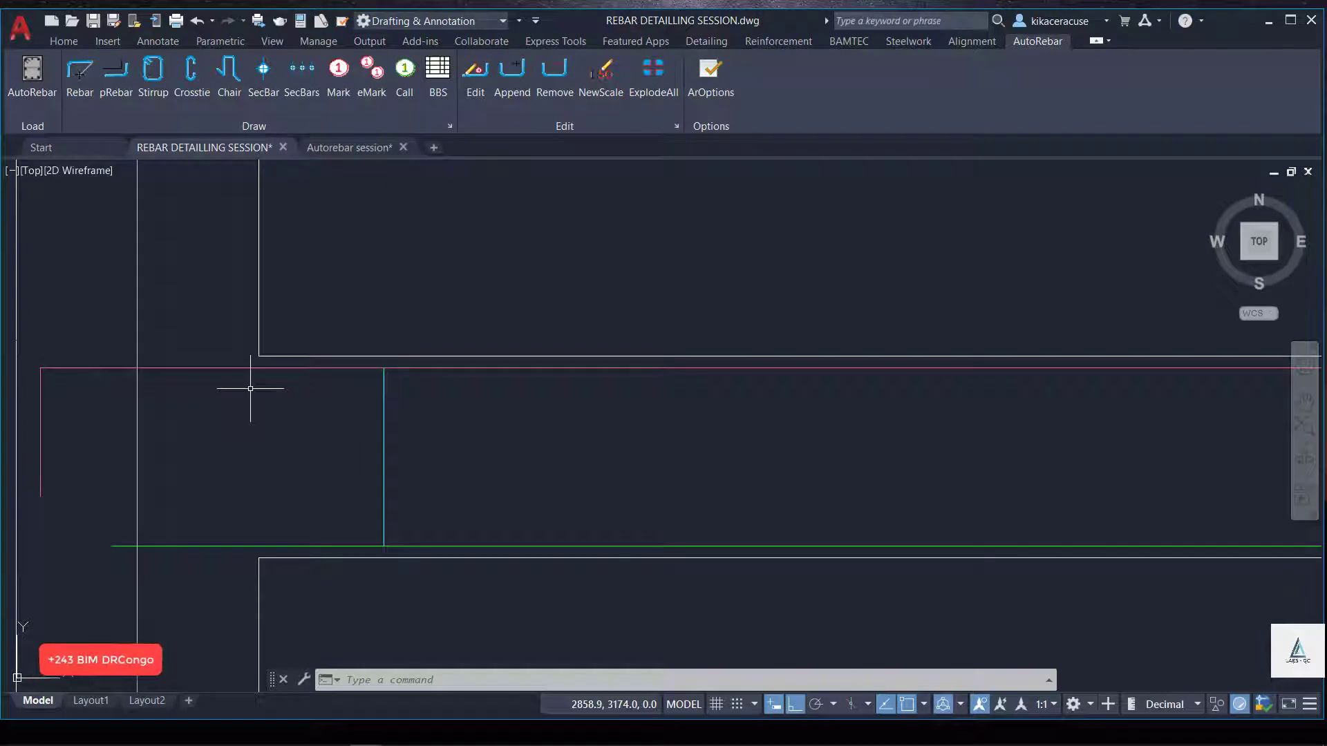
pyautogui.scroll(-2, 250, 389)
pyautogui.scroll(-3, 515, 379)
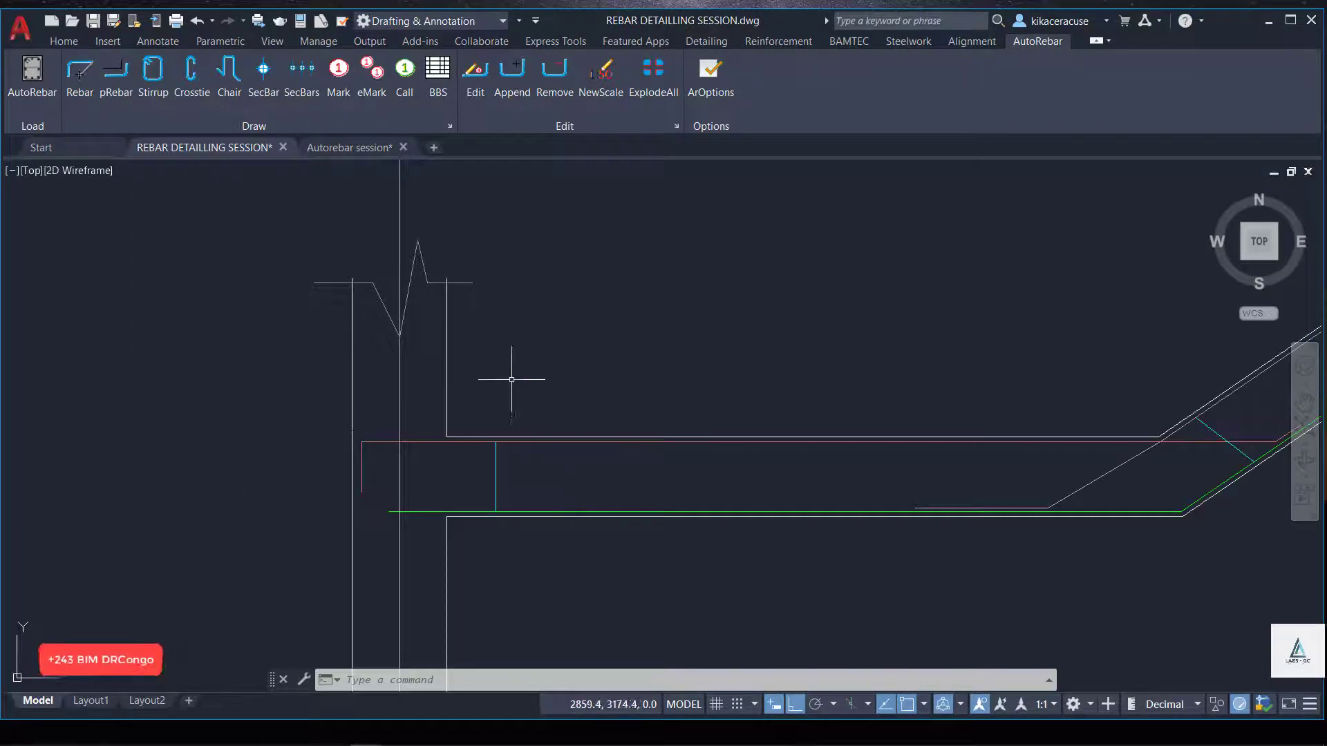
pyautogui.scroll(4, 529, 468)
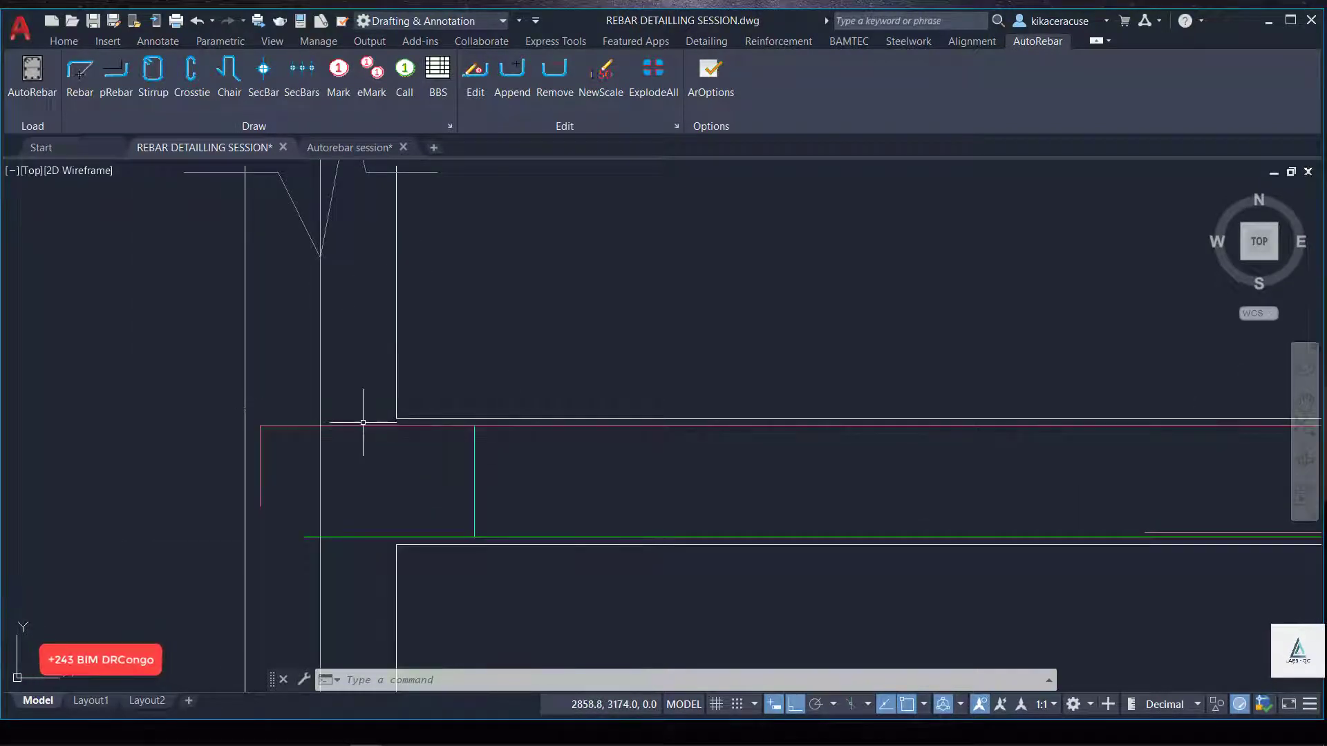
pyautogui.scroll(2, 261, 447)
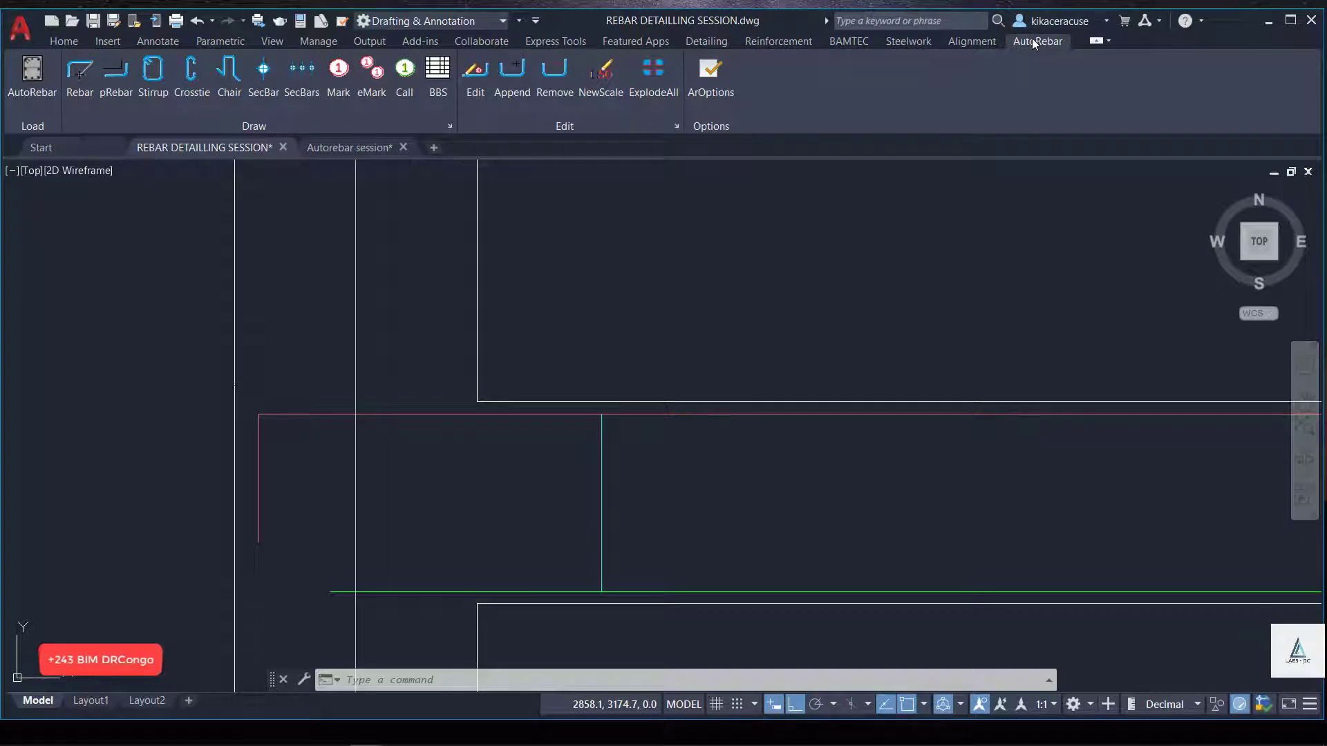
# Convert the pink top polyline into a 14 mm rebar.
pyautogui.click(85, 93)
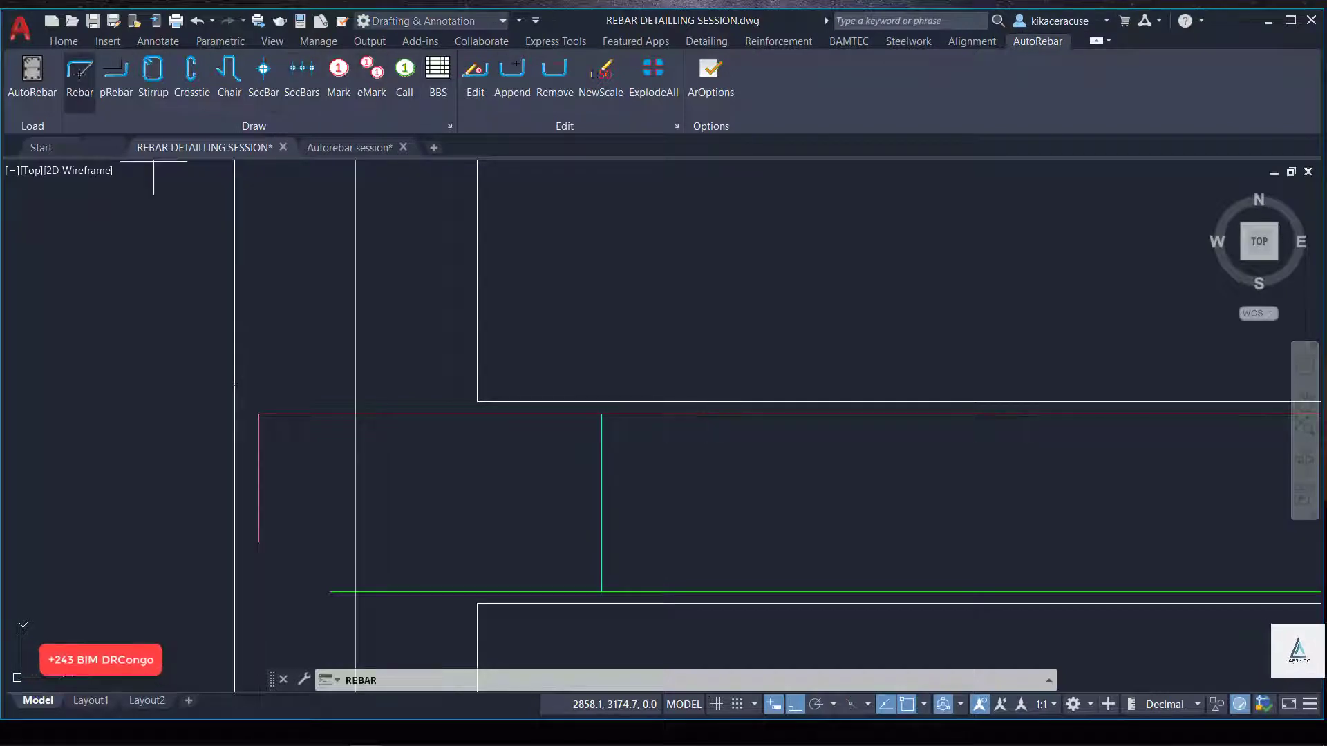
pyautogui.click(116, 73)
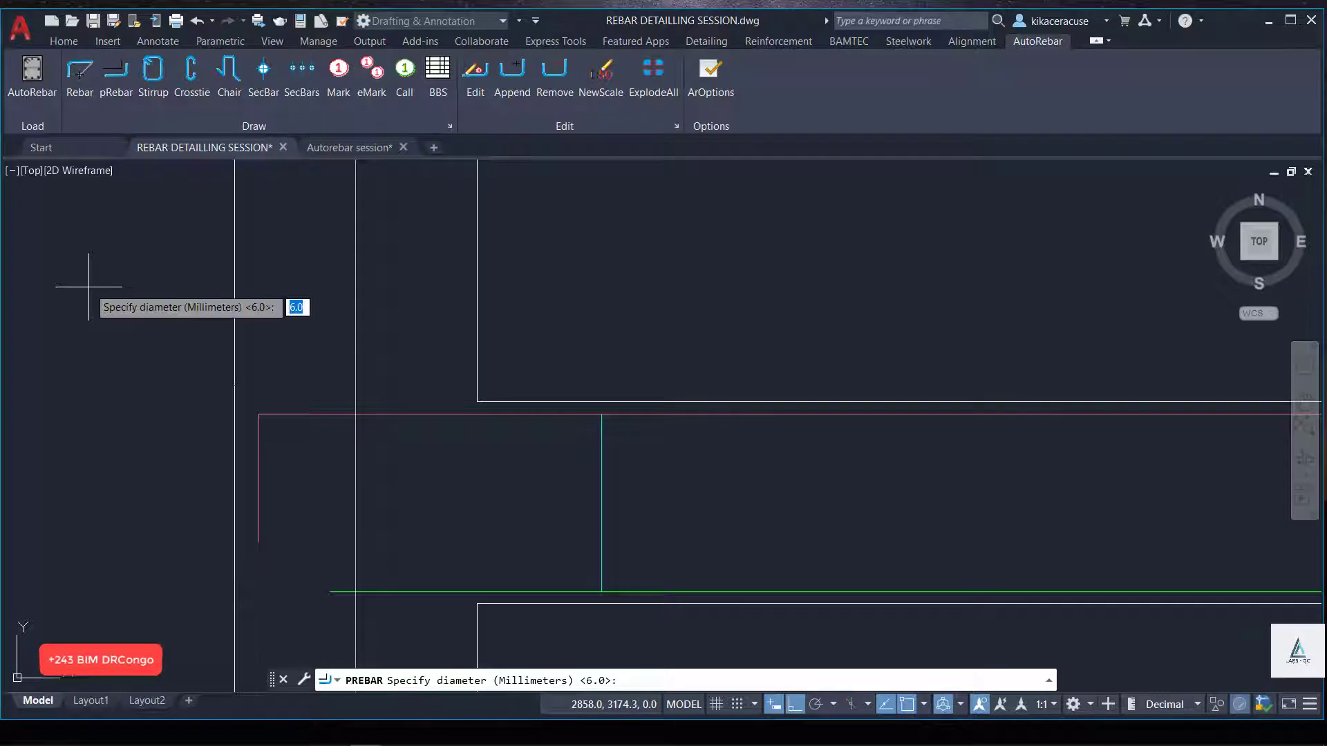
pyautogui.write('14')
pyautogui.press('Return')
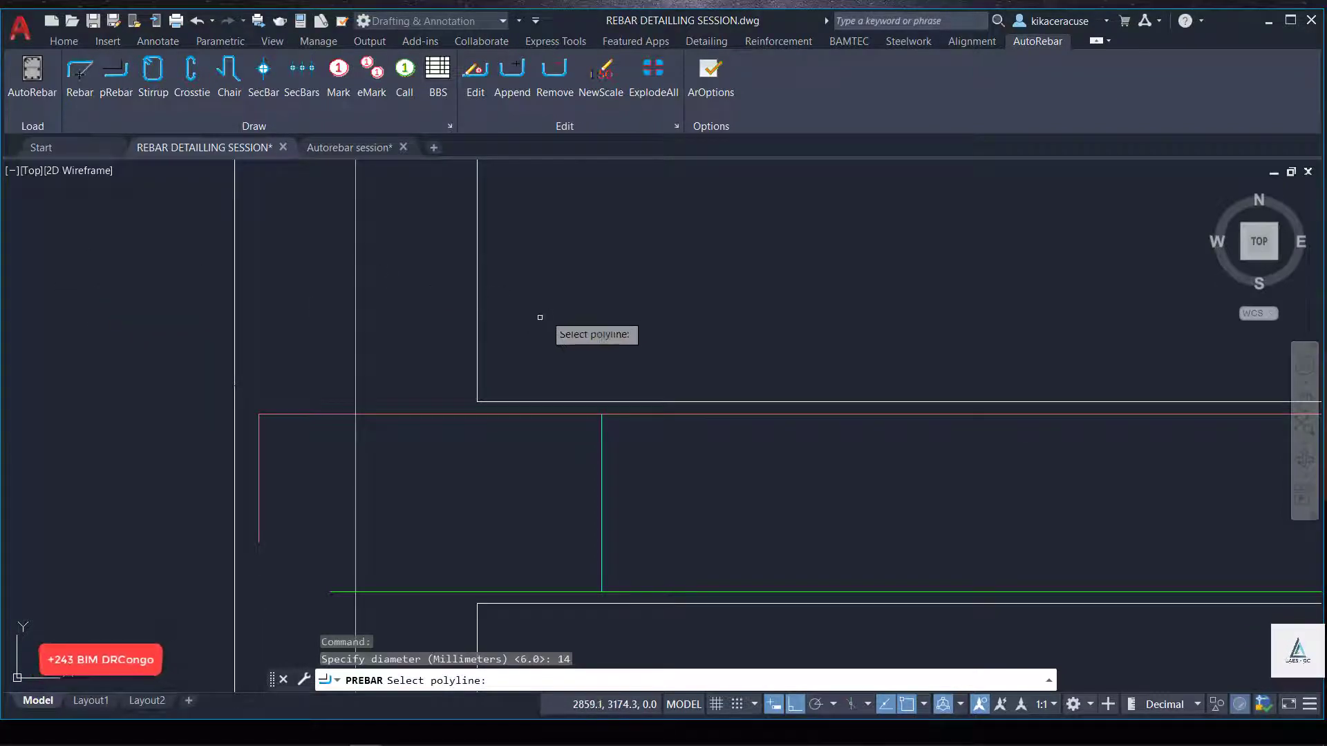
pyautogui.click(452, 412)
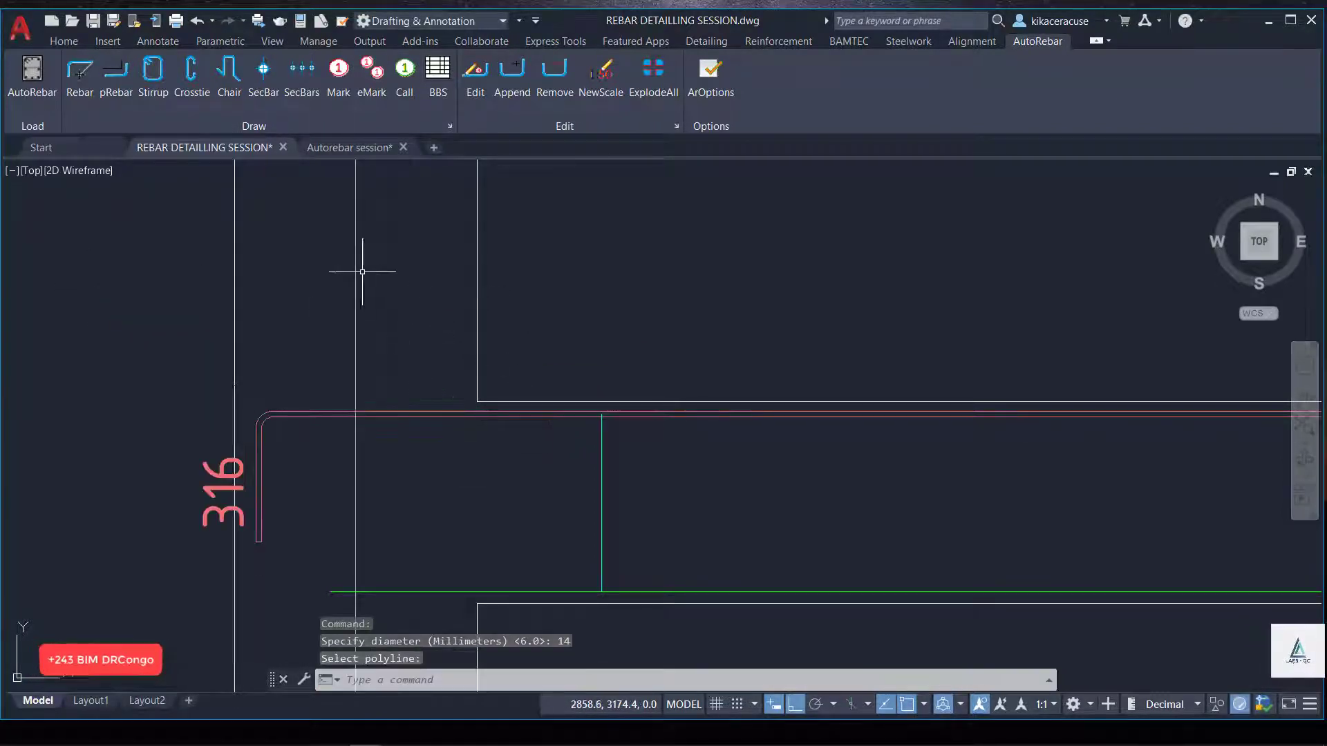
# Convert the green bottom polyline into a 14 mm rebar, labelled 821 and 319.
pyautogui.rightClick(403, 258)
pyautogui.moveTo(457, 284)
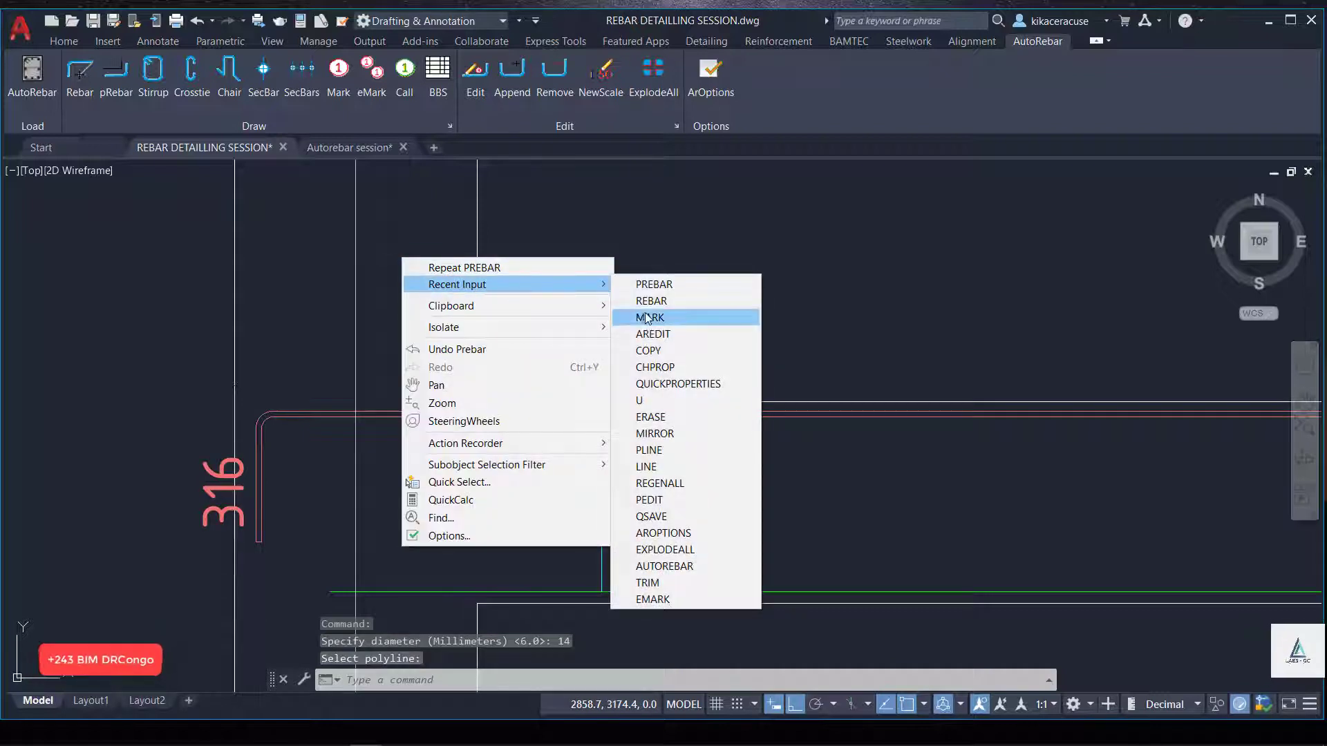
pyautogui.click(653, 302)
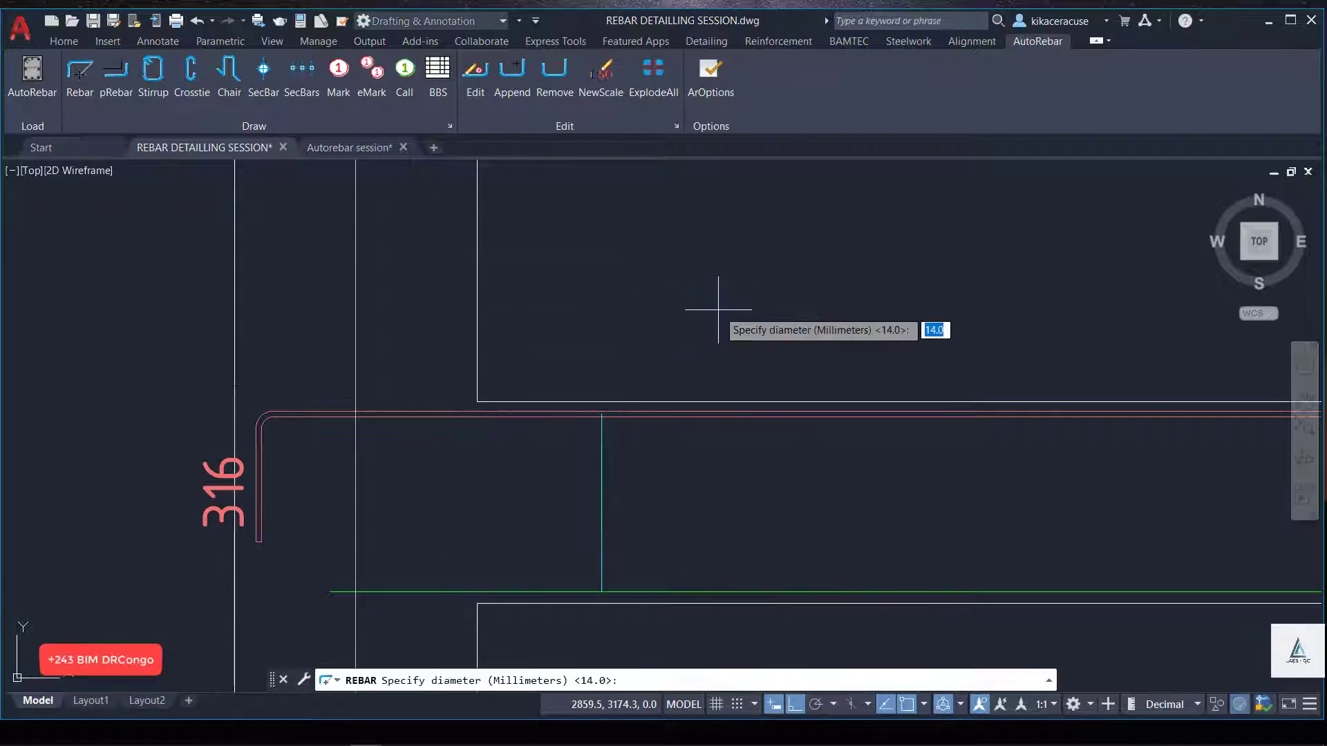
pyautogui.press('Return')
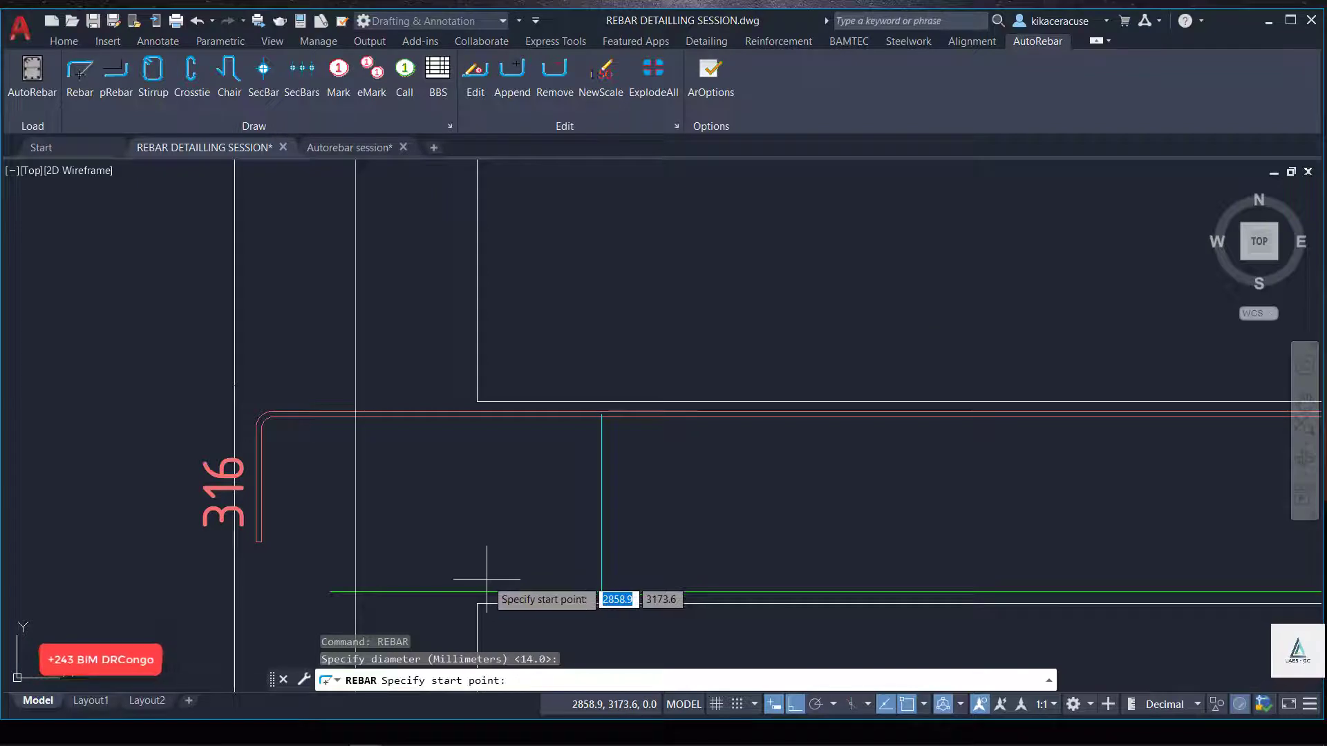
pyautogui.click(126, 79)
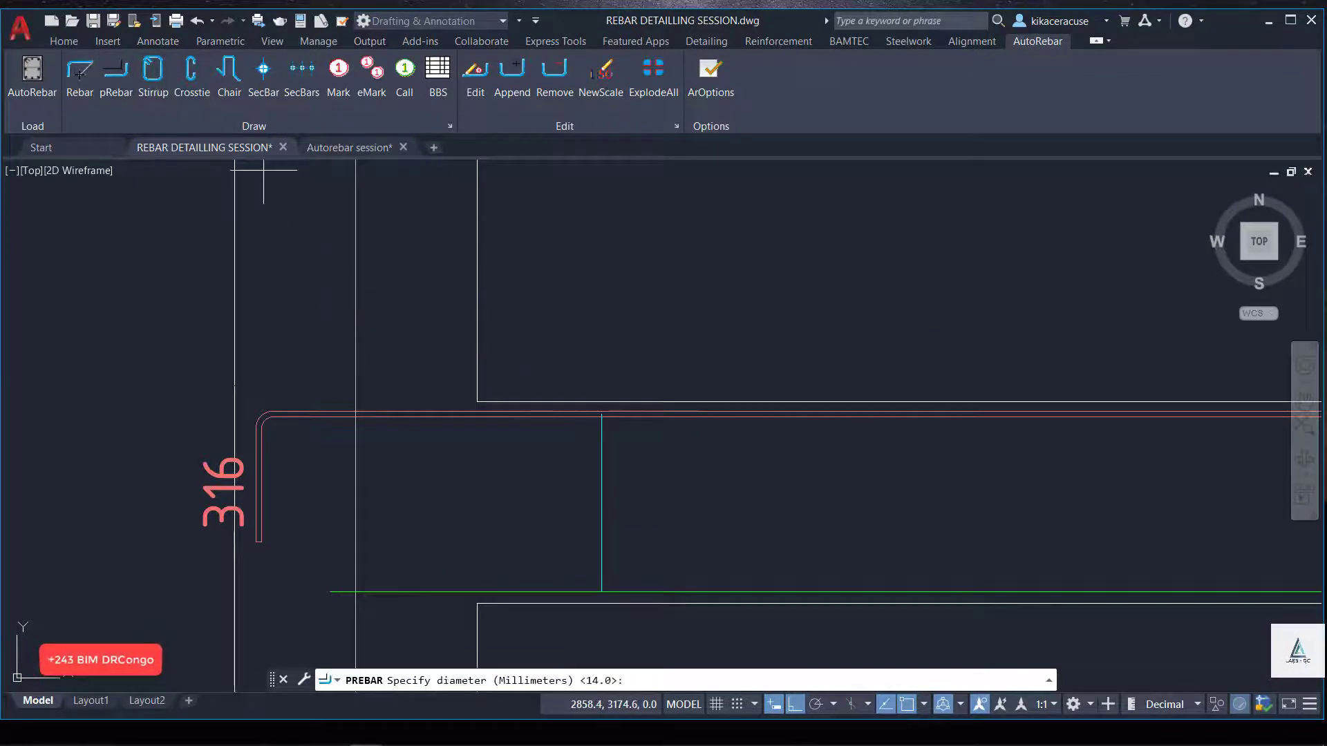
pyautogui.press('Return')
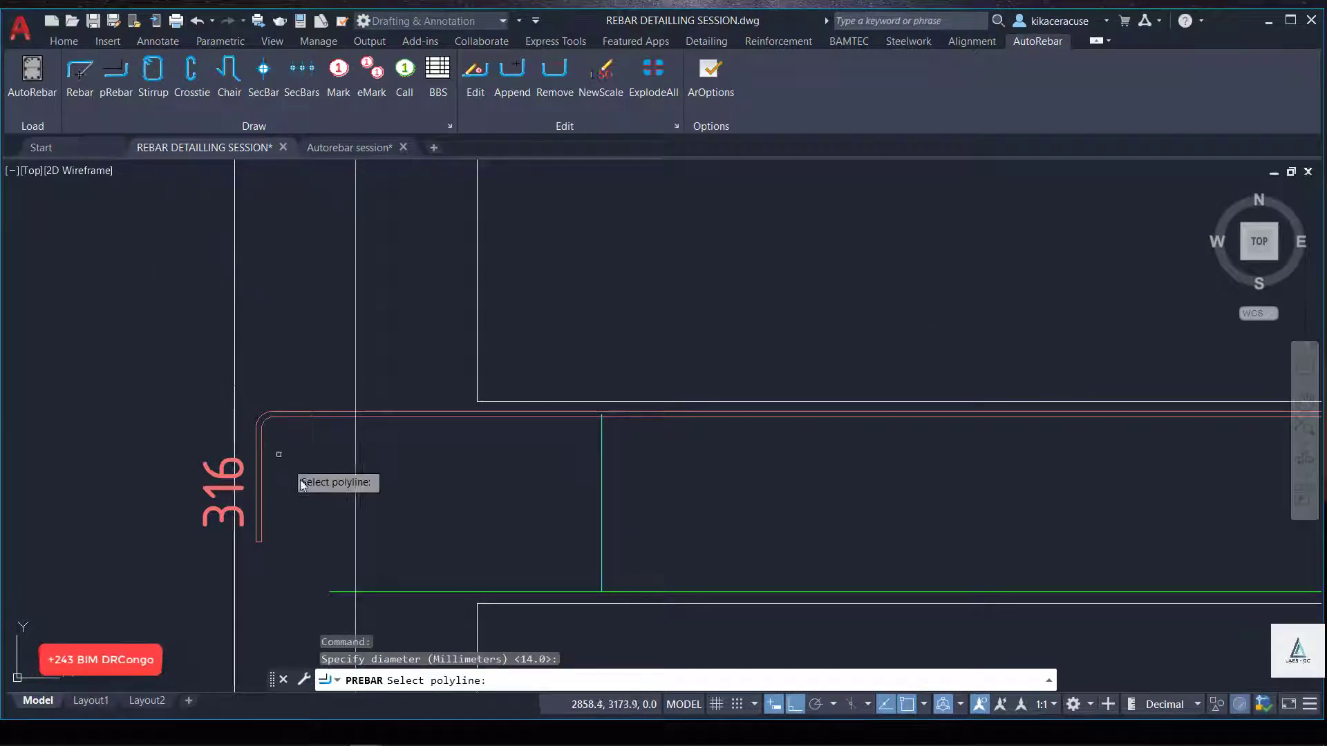
pyautogui.click(377, 591)
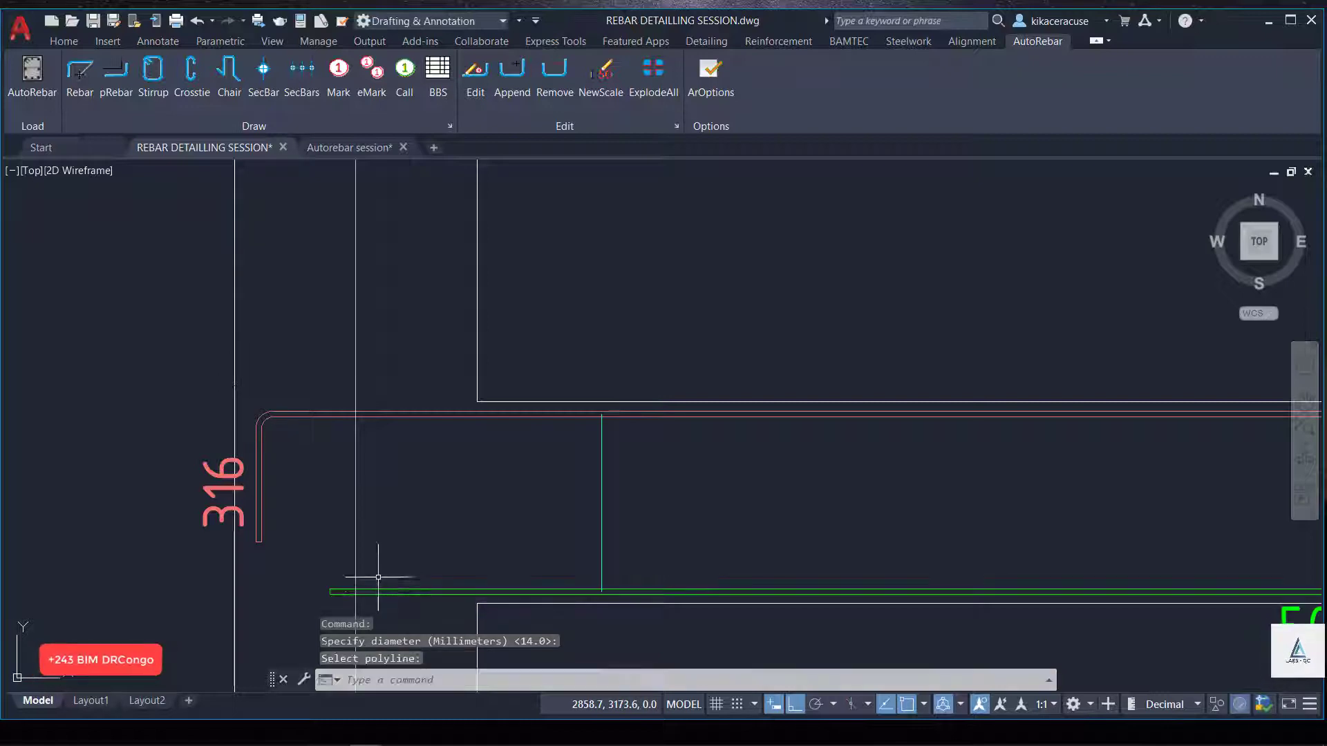
pyautogui.scroll(-5, 249, 442)
pyautogui.scroll(-3, 404, 519)
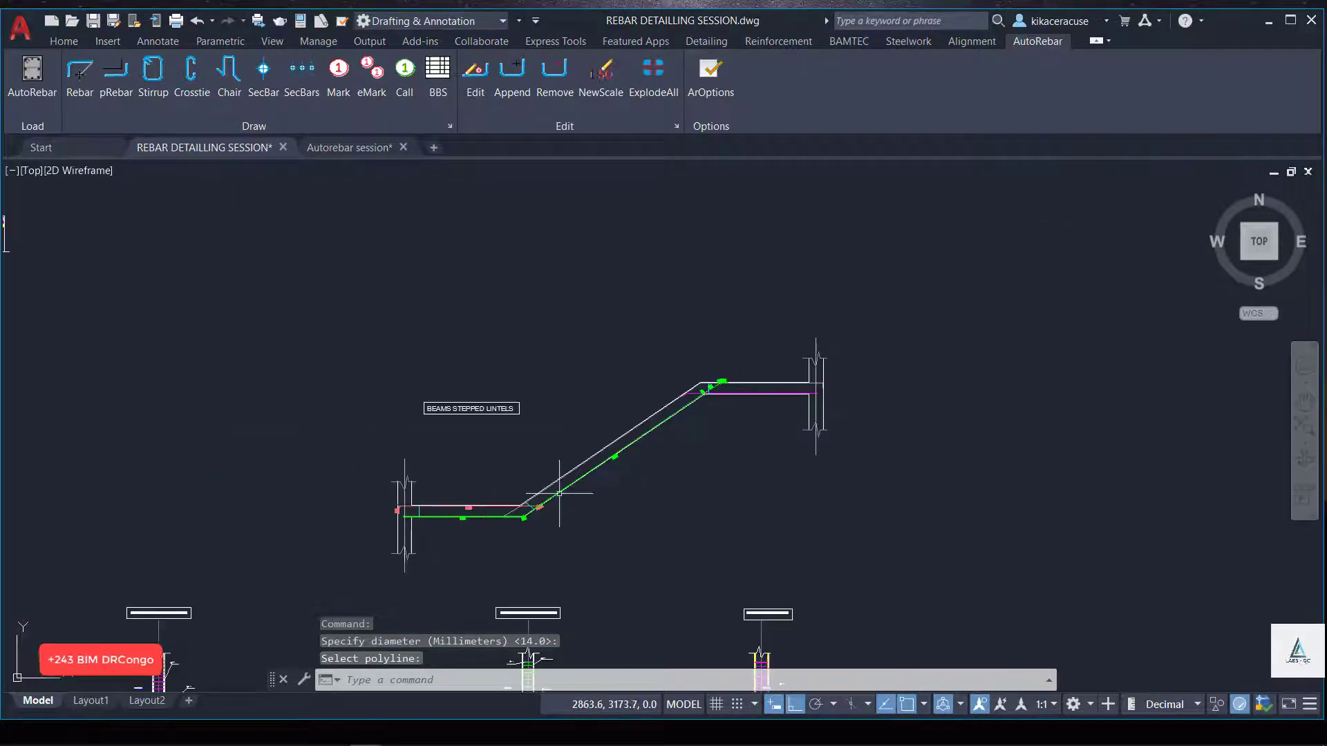
pyautogui.scroll(6, 778, 349)
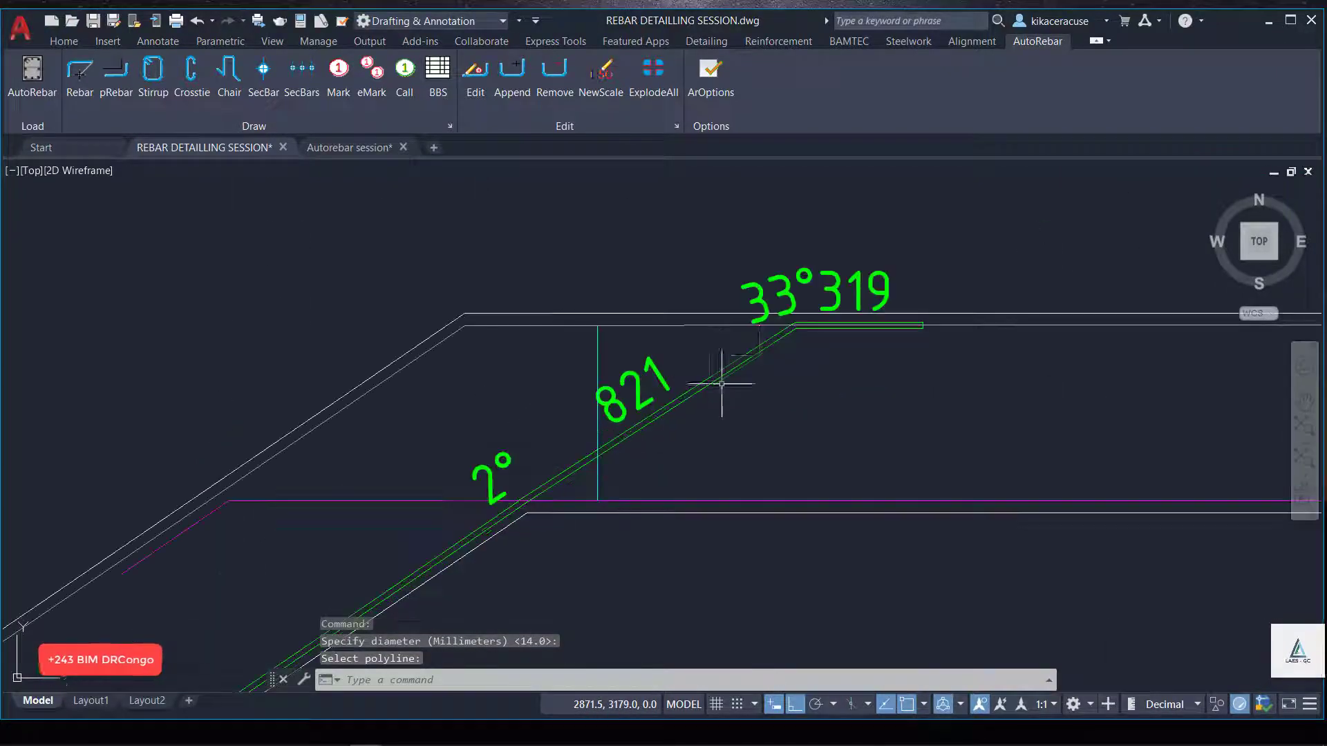
# Convert the upper sloped outline into a 14 mm rebar, showing the 34° bend with 1099 and 821.
pyautogui.rightClick(798, 349)
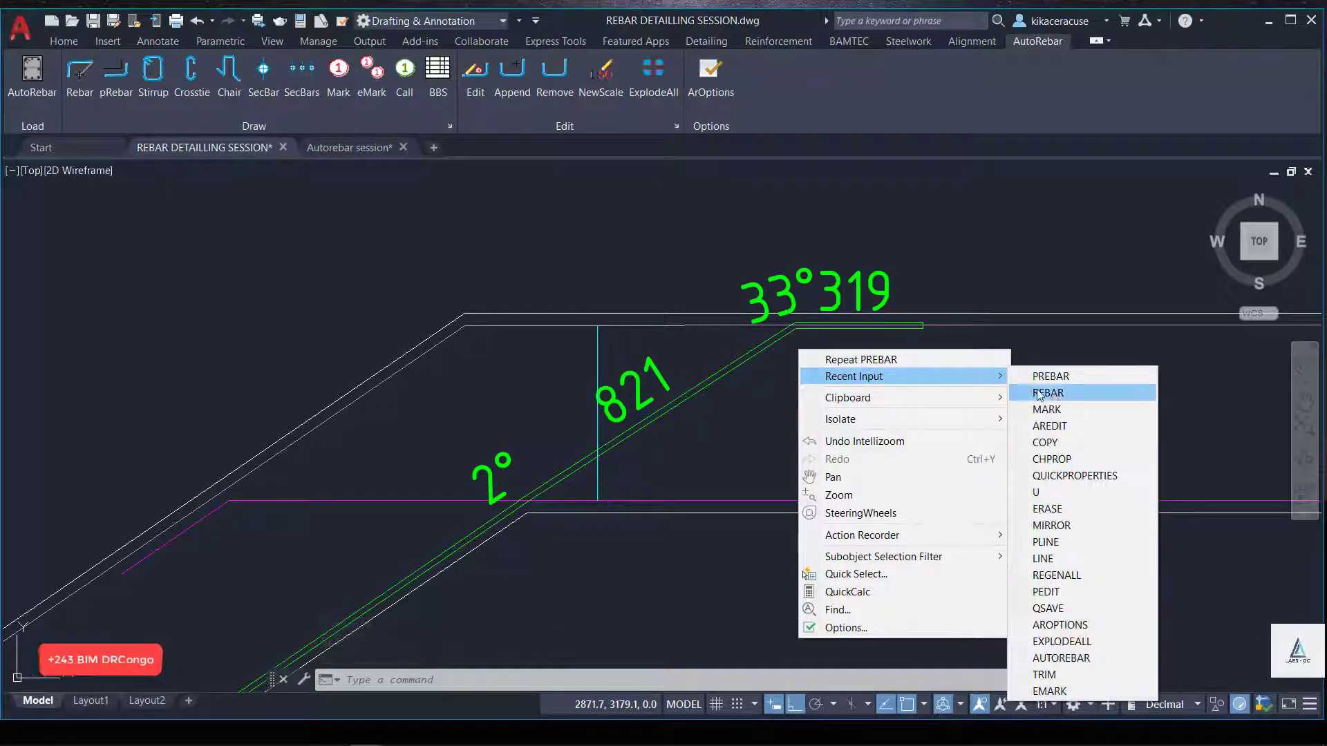
pyautogui.moveTo(853, 376)
pyautogui.click(1051, 377)
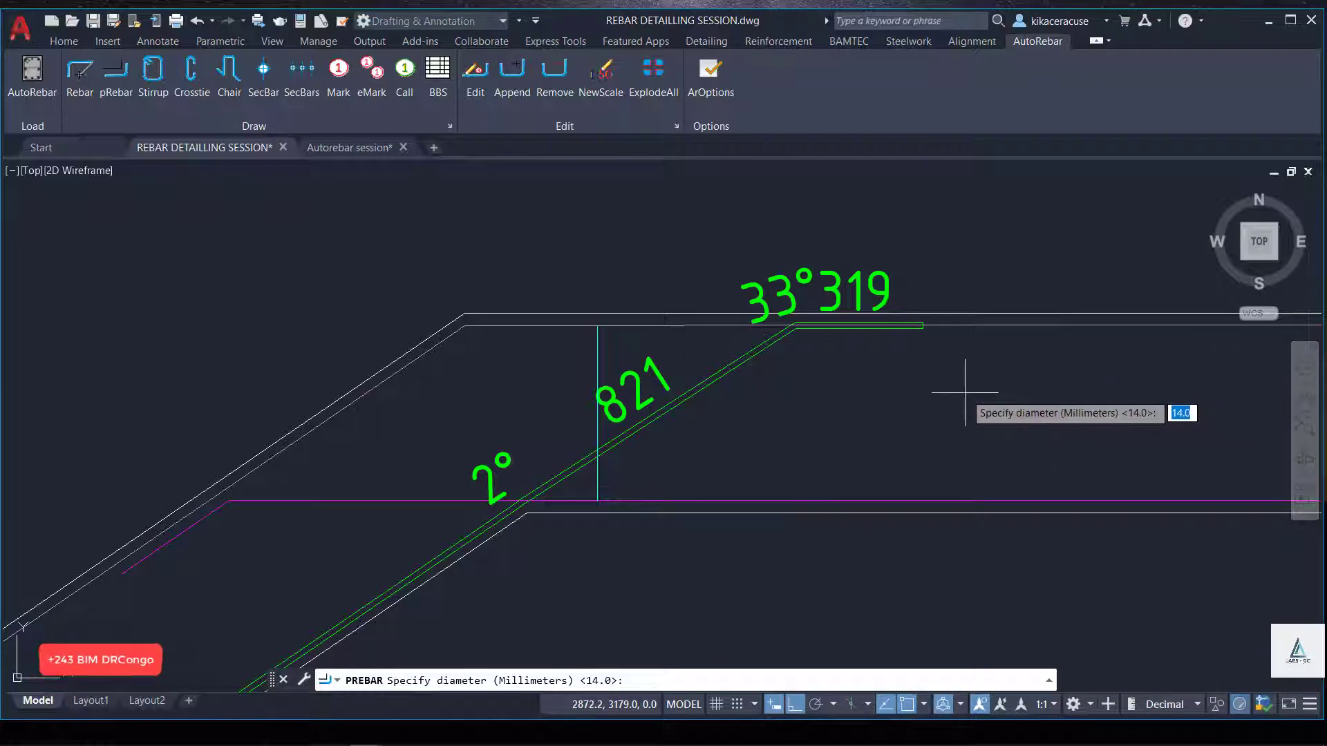
pyautogui.press('Return')
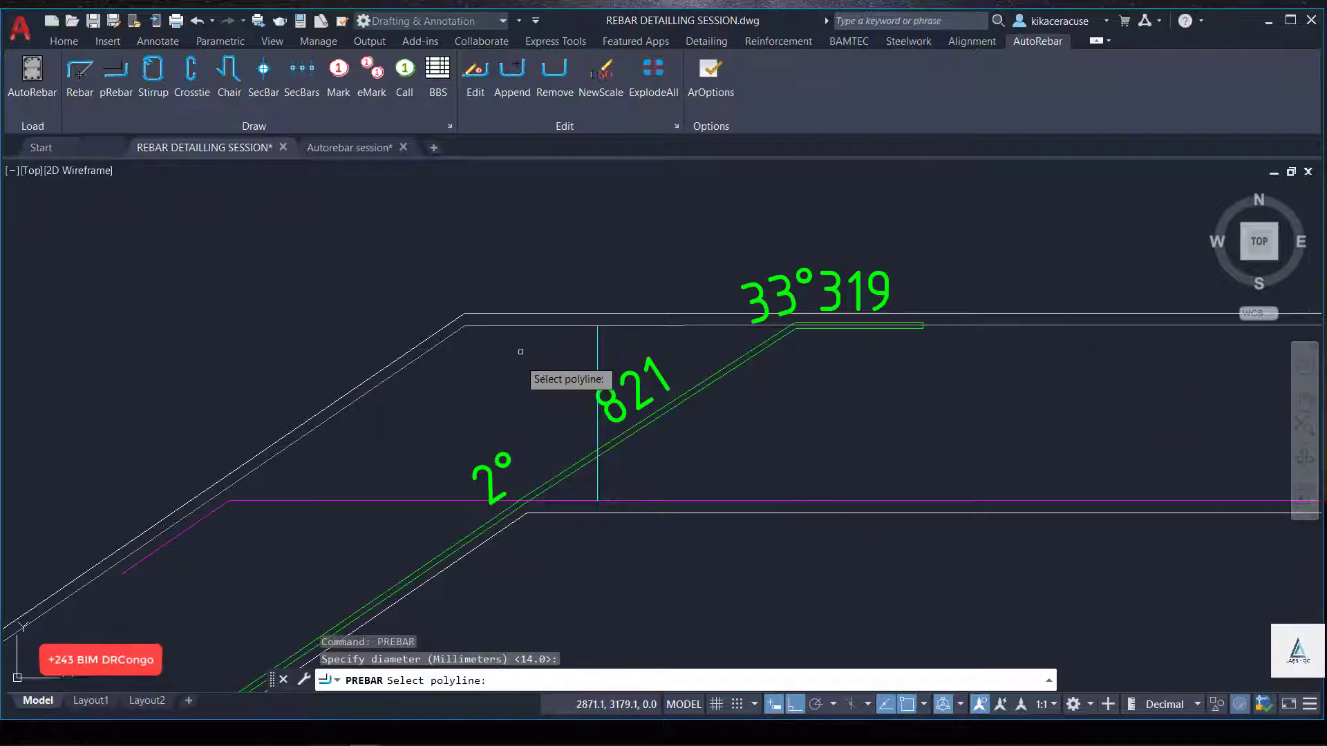
pyautogui.click(482, 309)
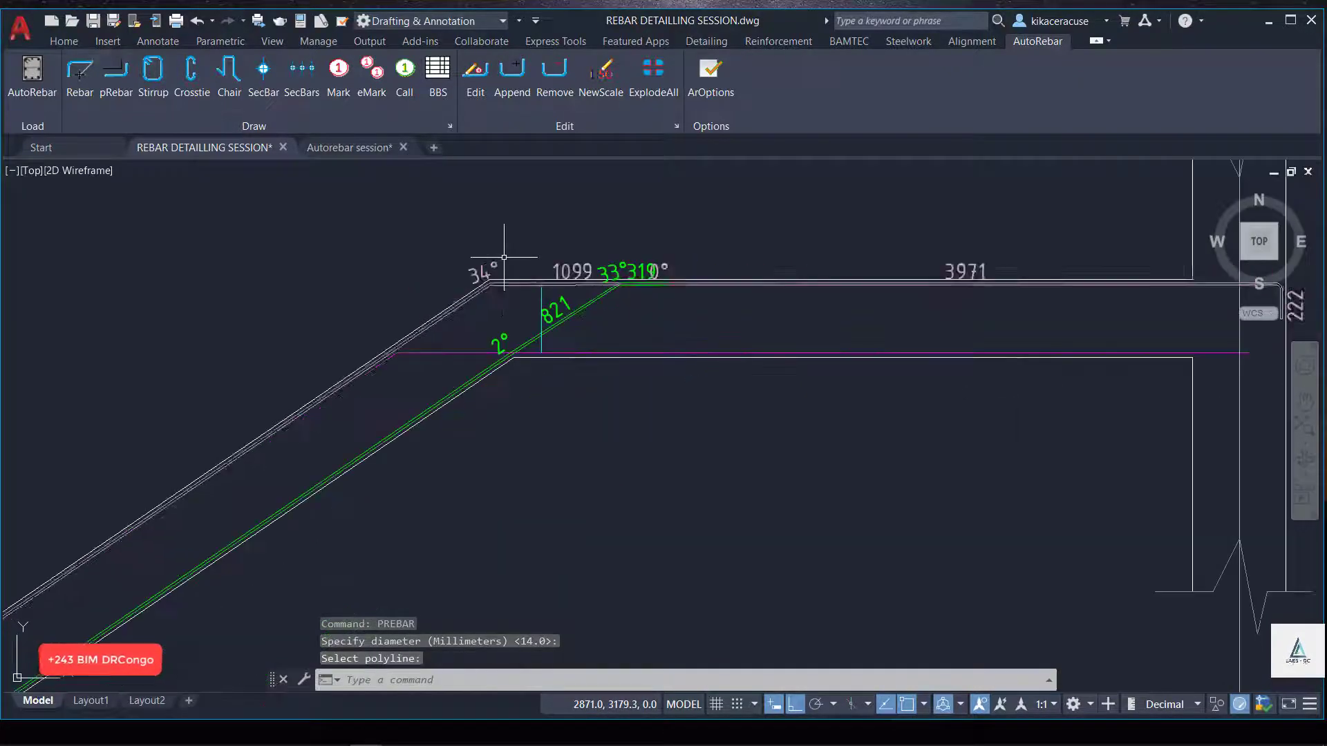
pyautogui.scroll(-3, 512, 270)
pyautogui.scroll(4, 491, 215)
pyautogui.scroll(5, 490, 215)
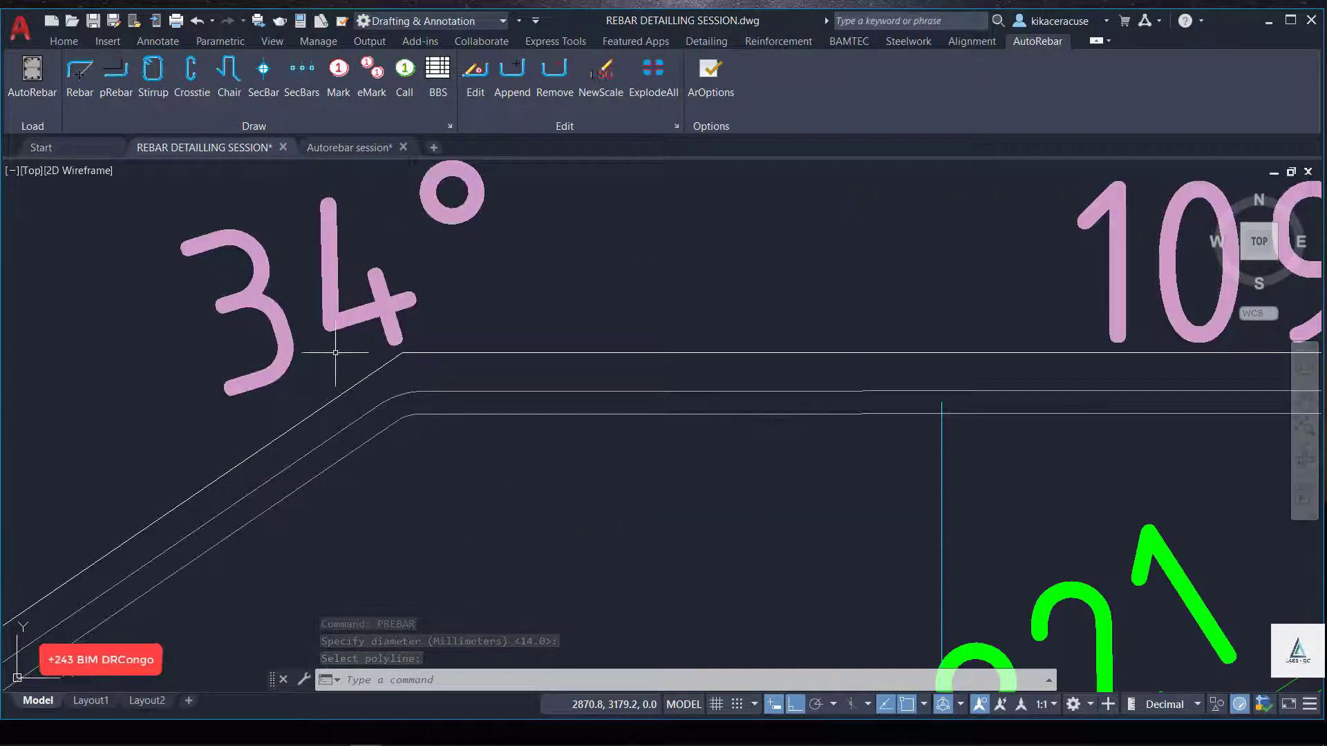
pyautogui.scroll(-2, 418, 298)
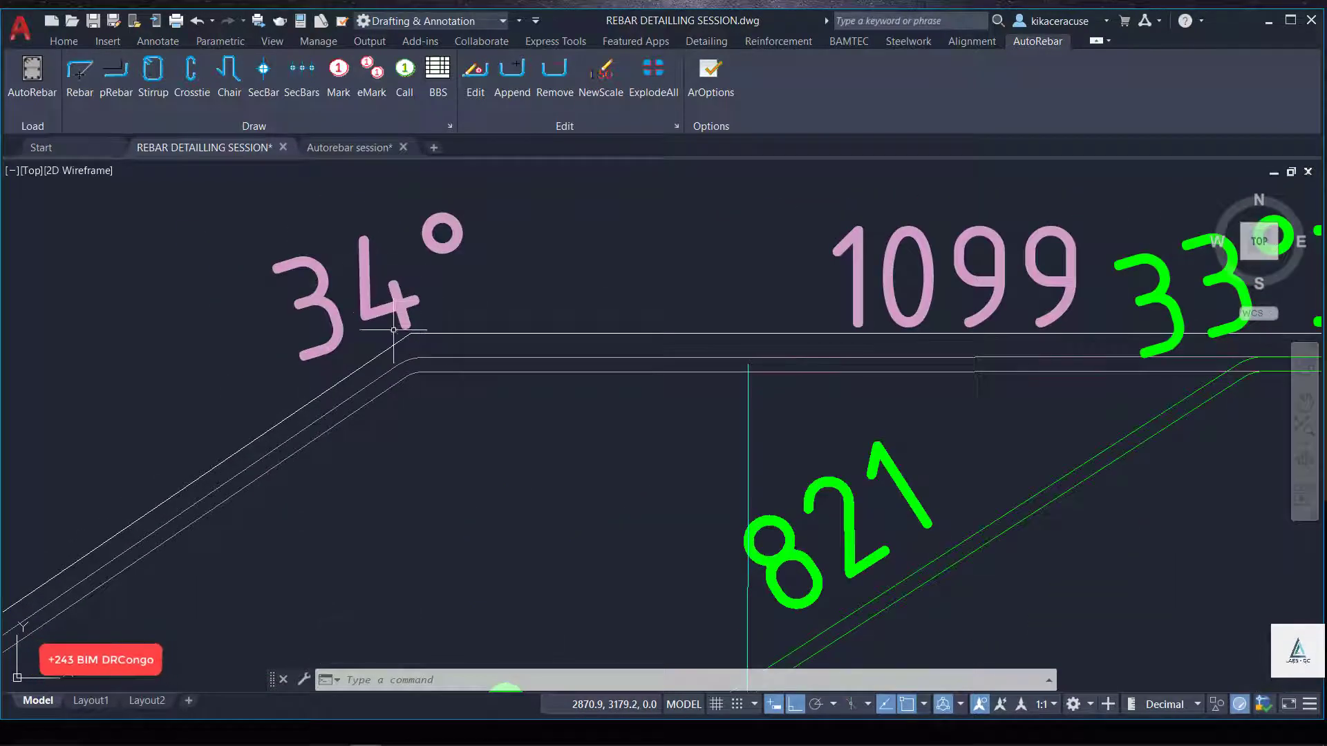
pyautogui.click(420, 365)
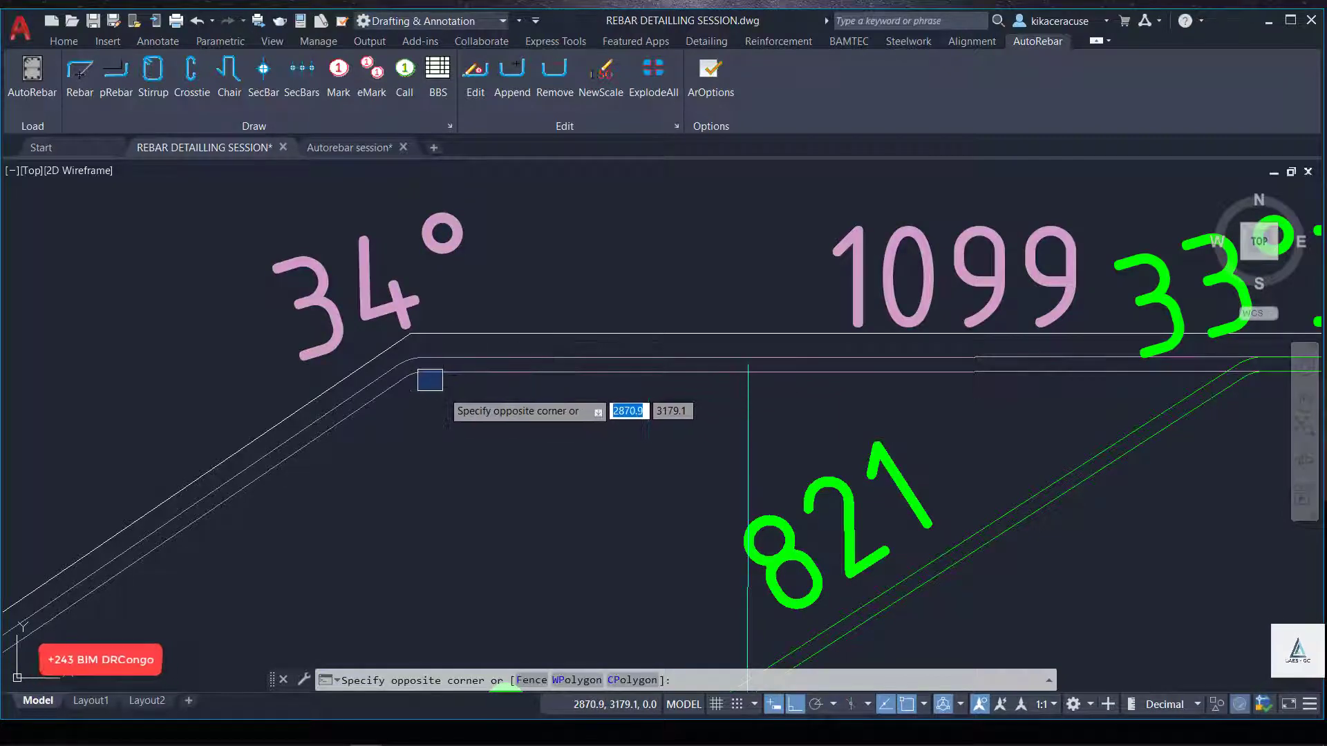
pyautogui.click(439, 373)
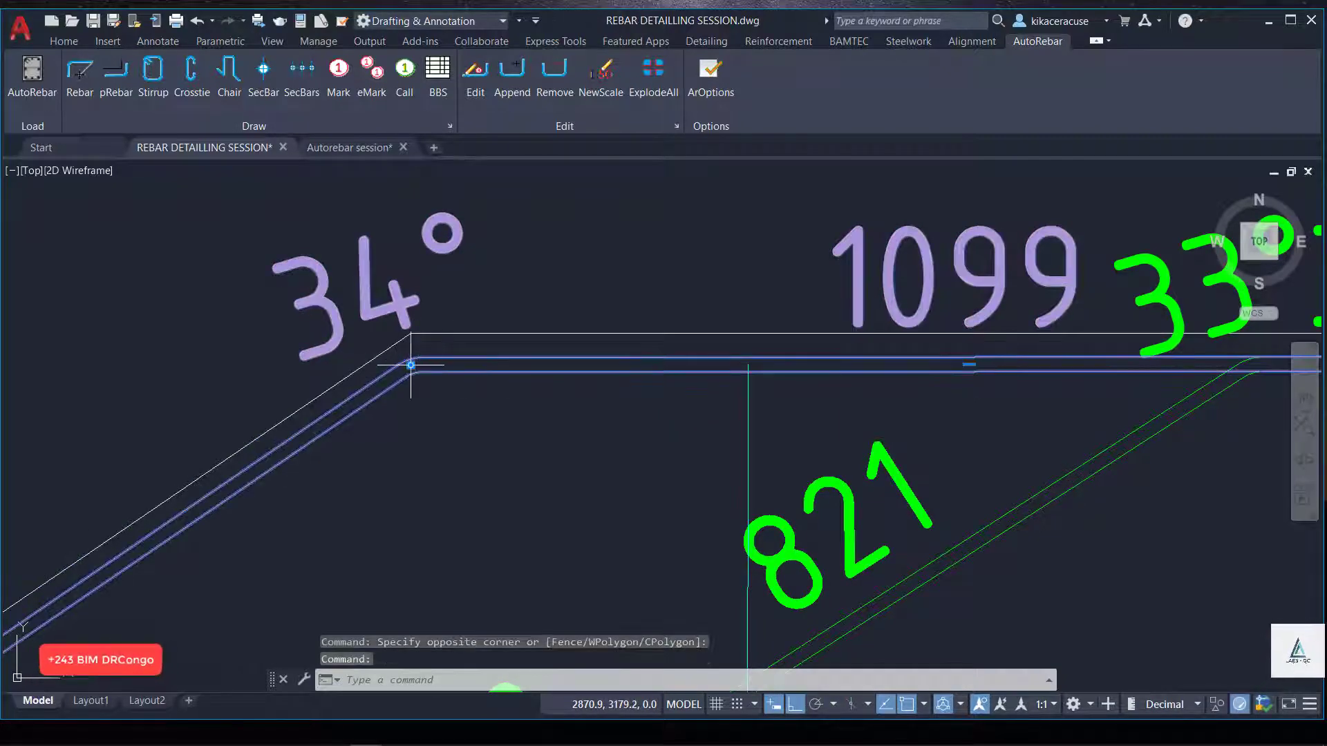
pyautogui.click(410, 364)
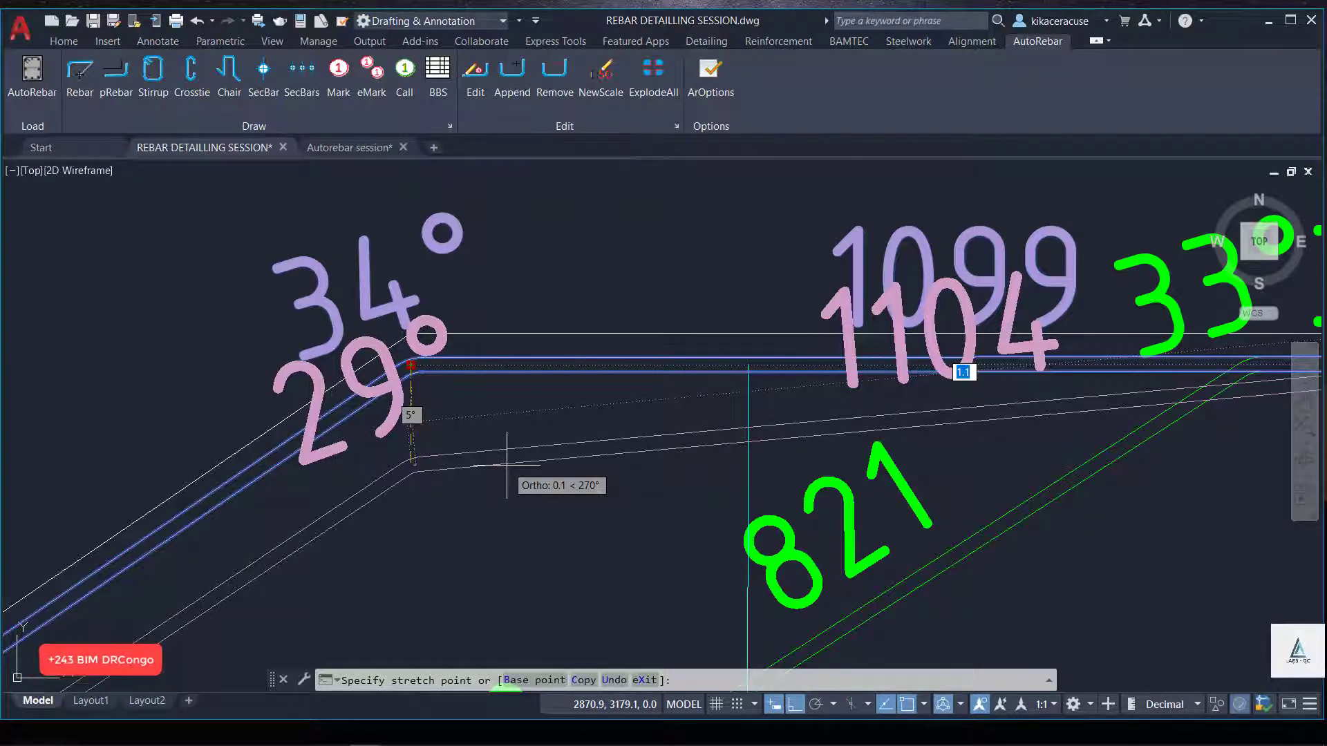
pyautogui.press('Escape')
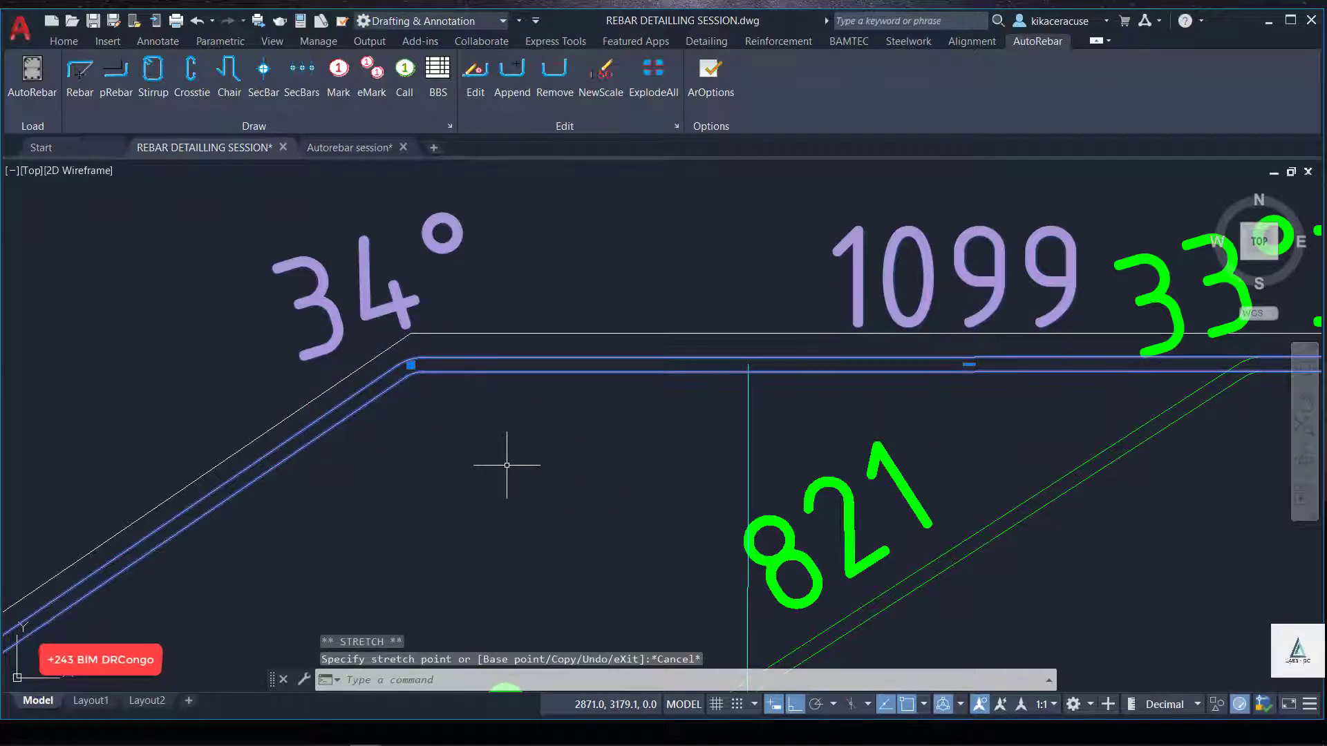
pyautogui.scroll(-3, 506, 465)
pyautogui.scroll(-3, 592, 414)
pyautogui.scroll(-5, 369, 397)
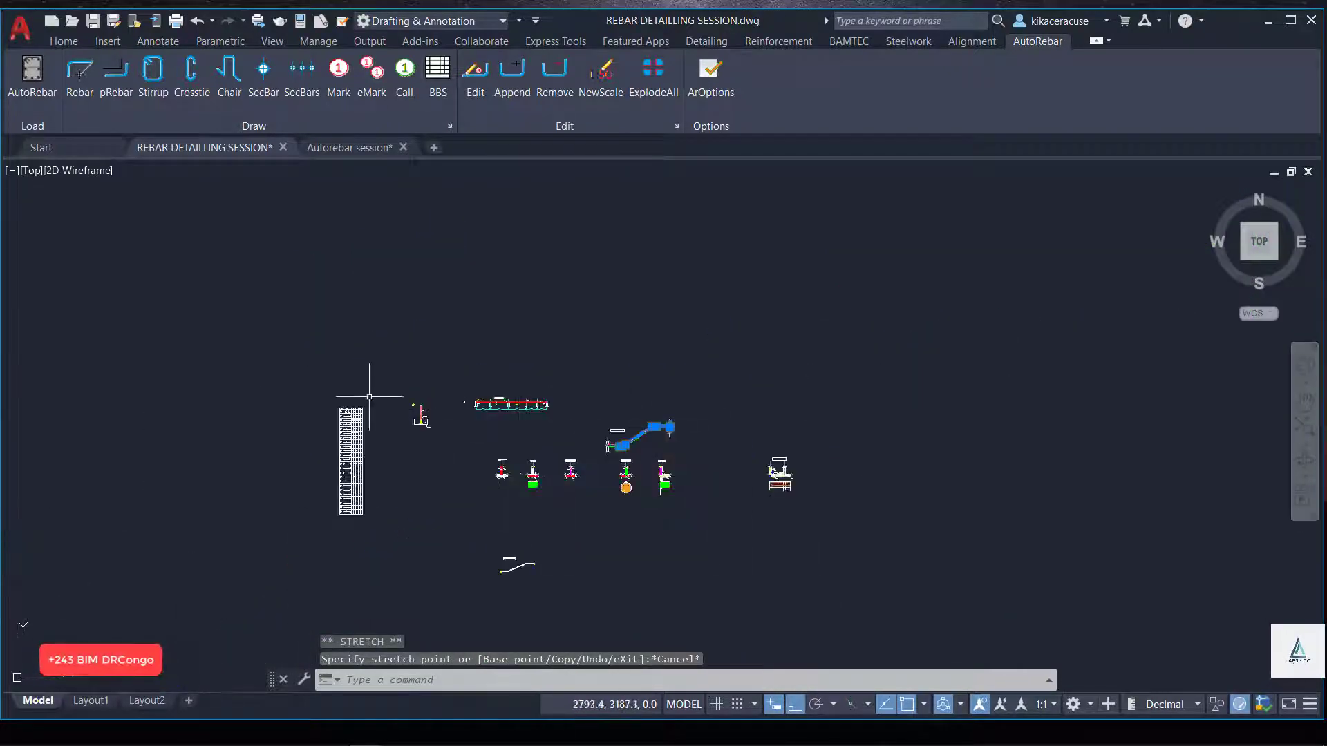
pyautogui.scroll(5, 369, 397)
pyautogui.scroll(5, 207, 401)
pyautogui.scroll(-2, 48, 392)
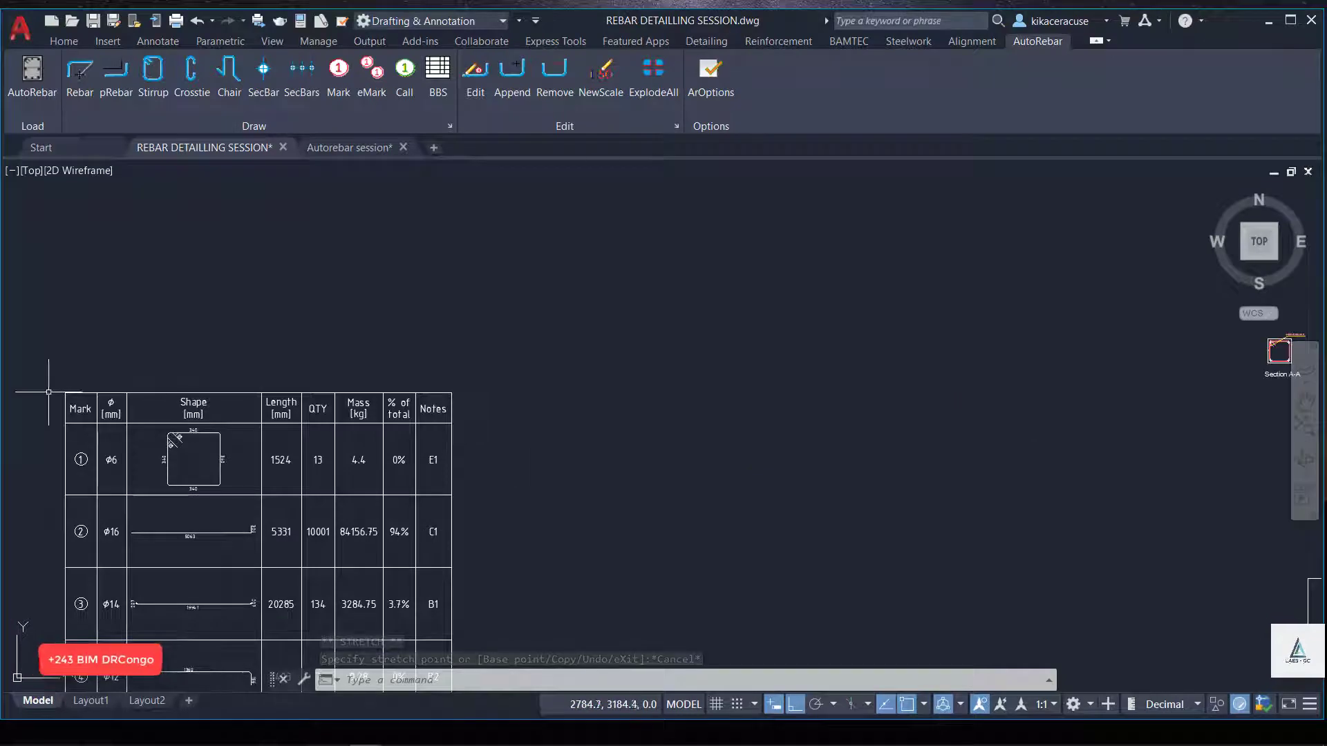
pyautogui.scroll(-2, 49, 392)
pyautogui.scroll(-2, 281, 371)
pyautogui.scroll(5, 290, 346)
pyautogui.scroll(2, 320, 271)
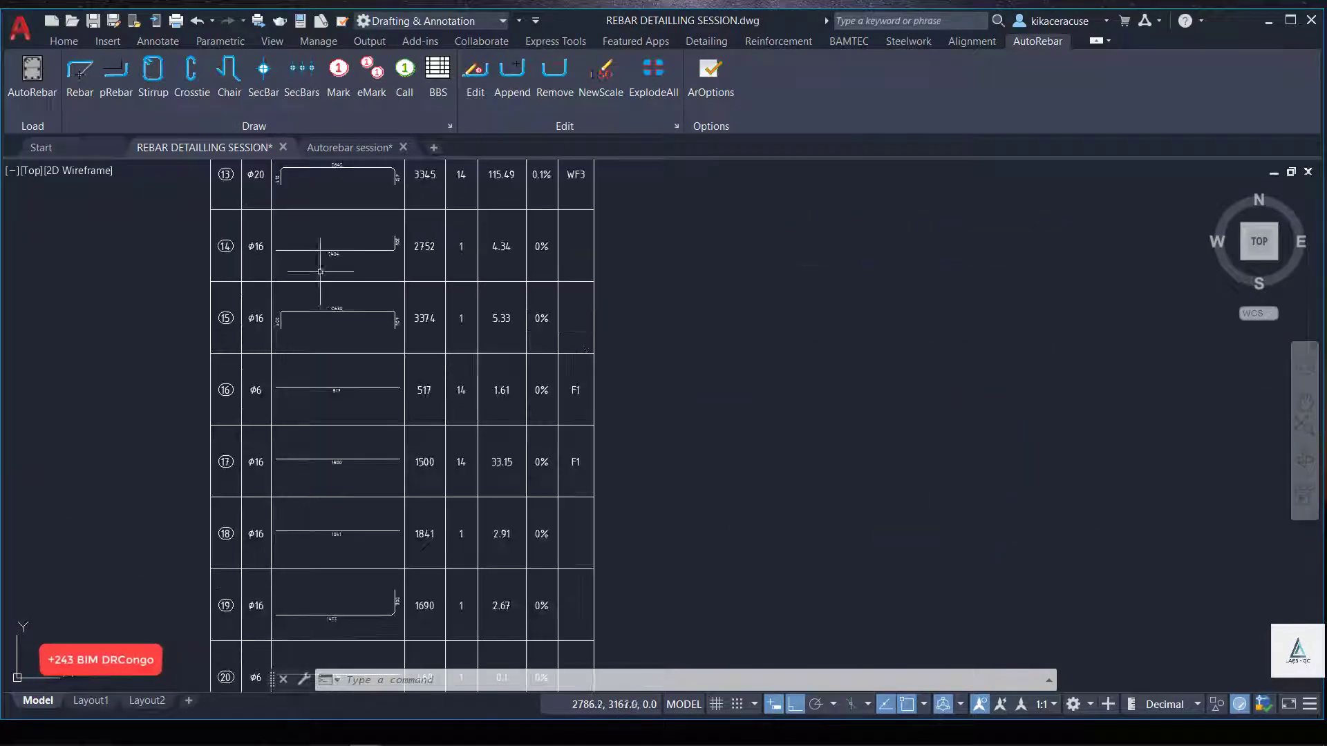
pyautogui.scroll(-3, 320, 272)
pyautogui.scroll(3, 287, 461)
pyautogui.scroll(2, 273, 388)
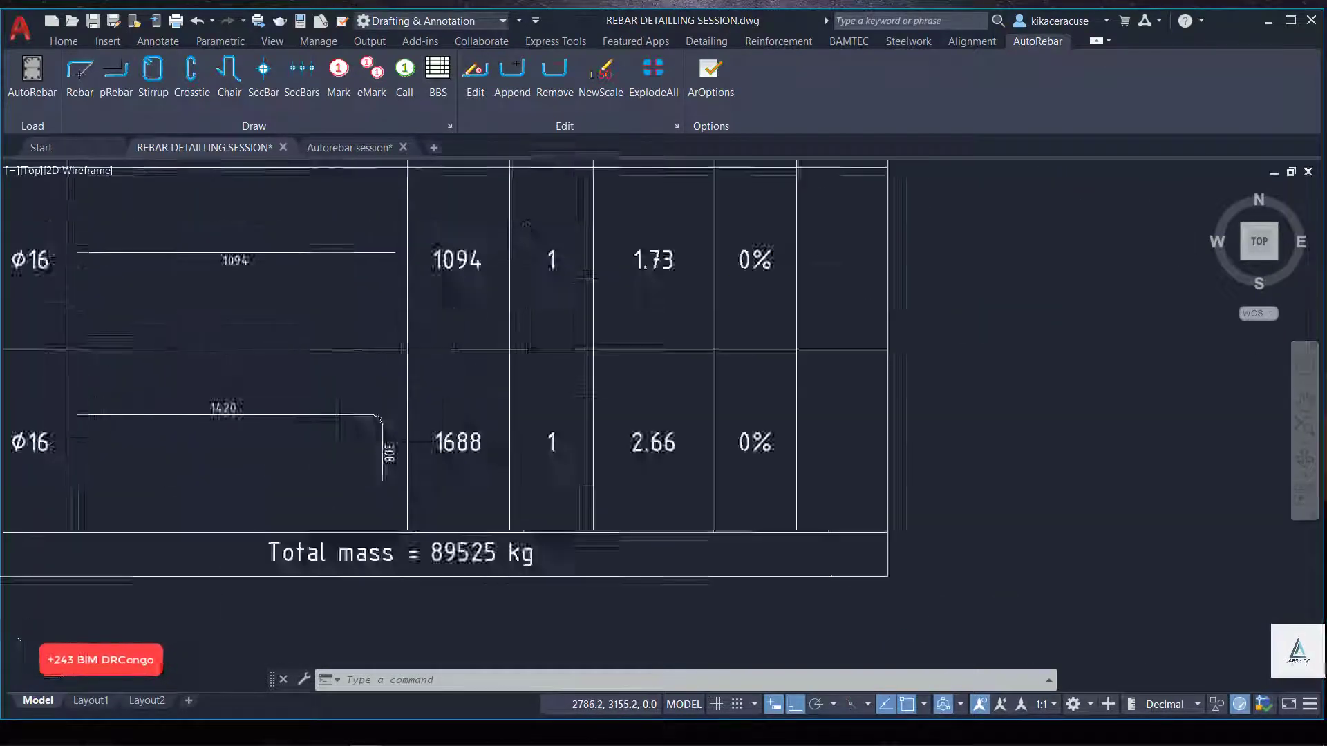
pyautogui.scroll(2, 198, 479)
pyautogui.scroll(-4, 383, 468)
pyautogui.scroll(3, 414, 546)
pyautogui.scroll(3, 320, 552)
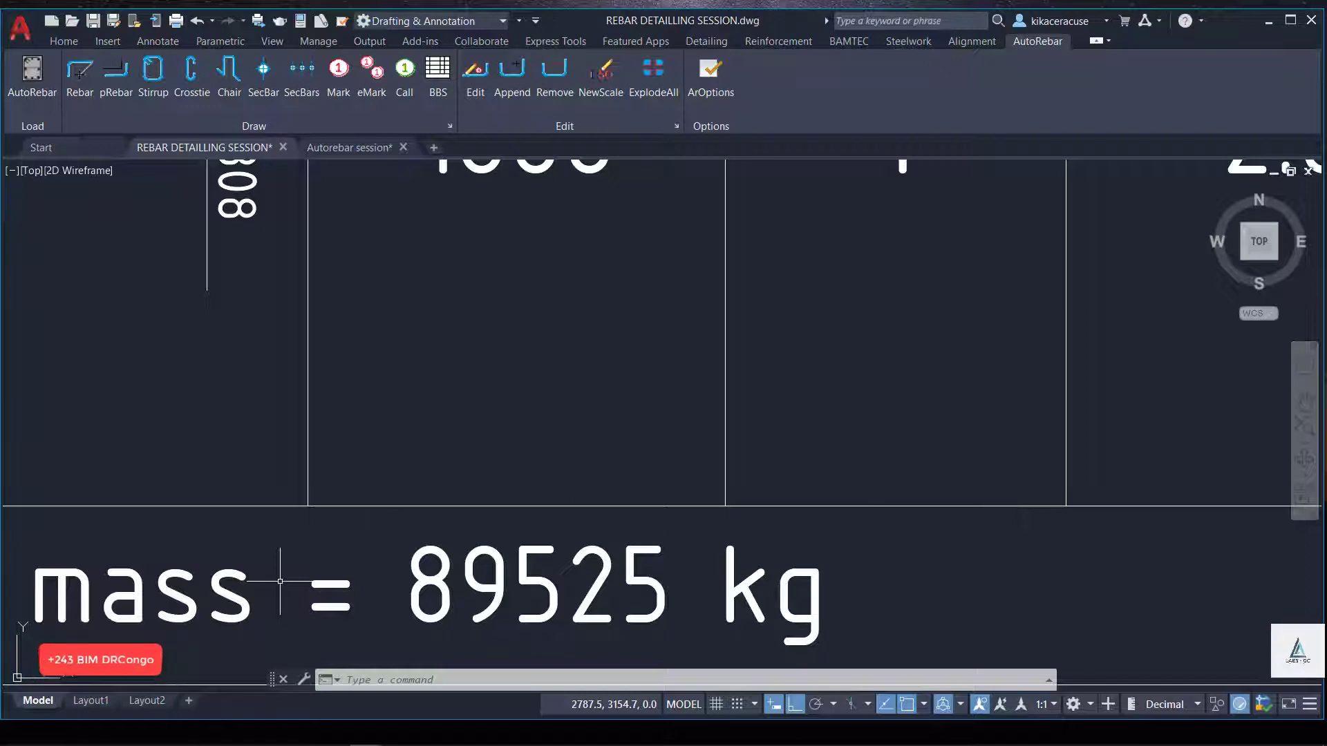
pyautogui.scroll(-5, 574, 459)
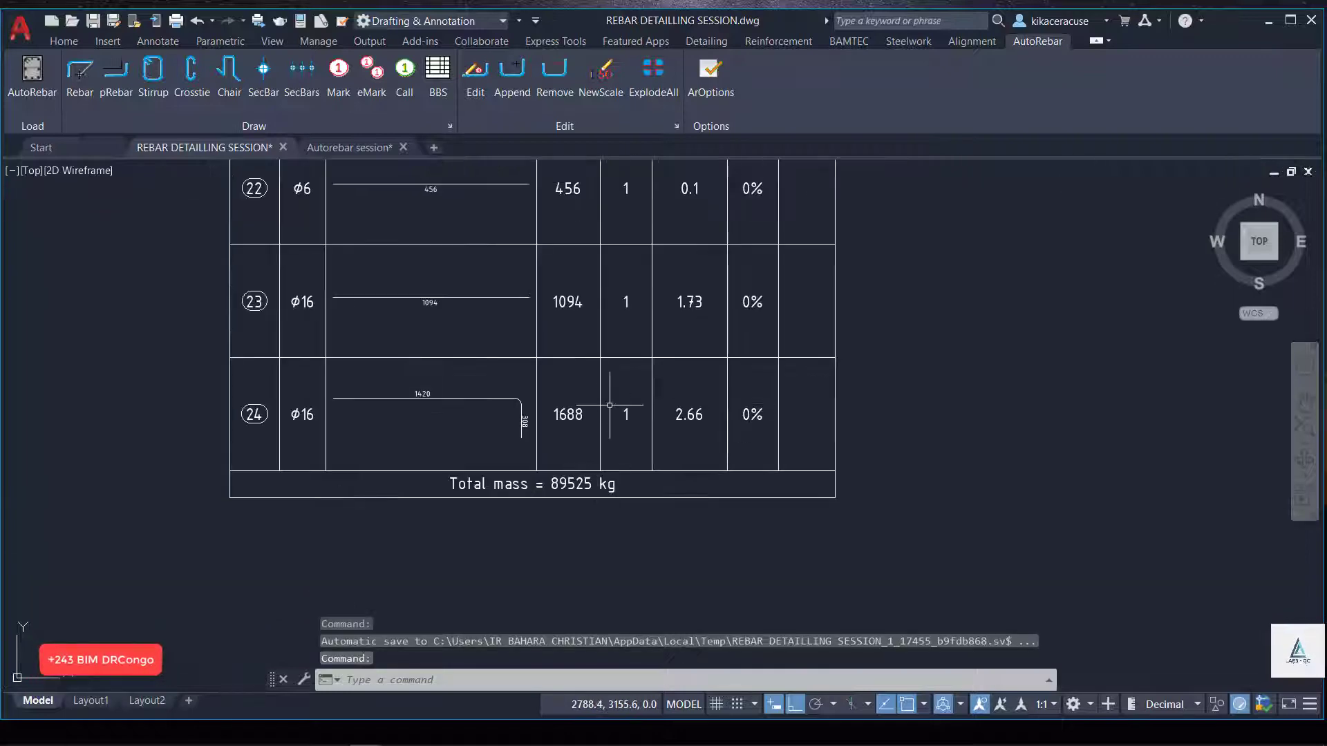
pyautogui.scroll(3, 601, 415)
pyautogui.scroll(-3, 622, 470)
pyautogui.scroll(-6, 610, 268)
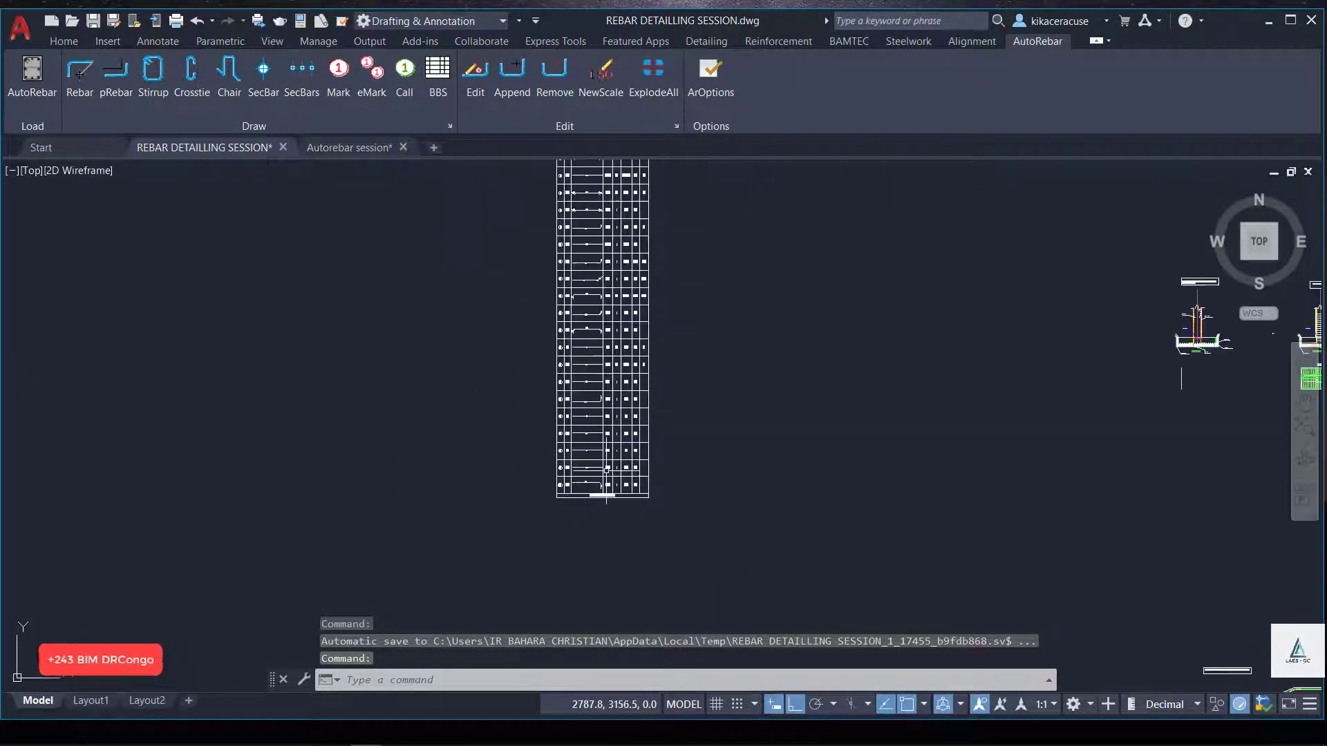
pyautogui.scroll(-3, 589, 438)
pyautogui.scroll(5, 584, 284)
pyautogui.scroll(4, 715, 367)
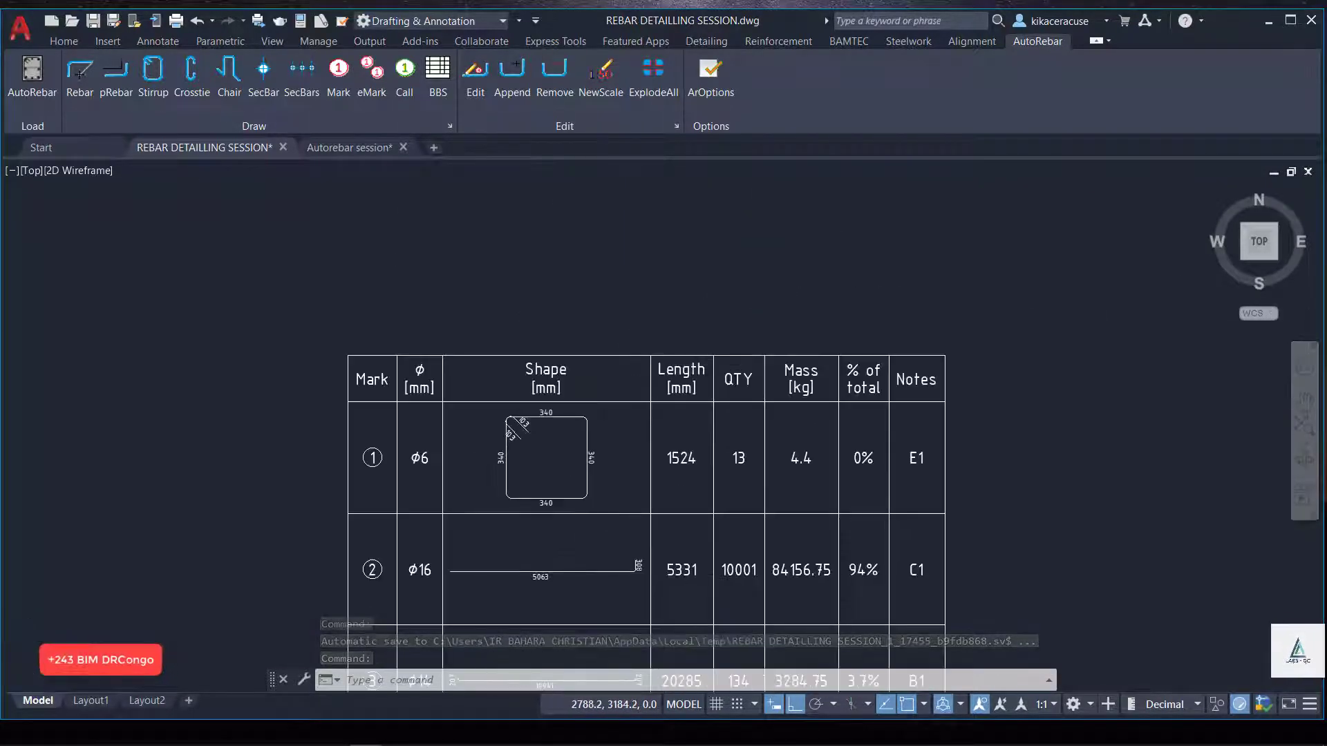
pyautogui.scroll(4, 715, 368)
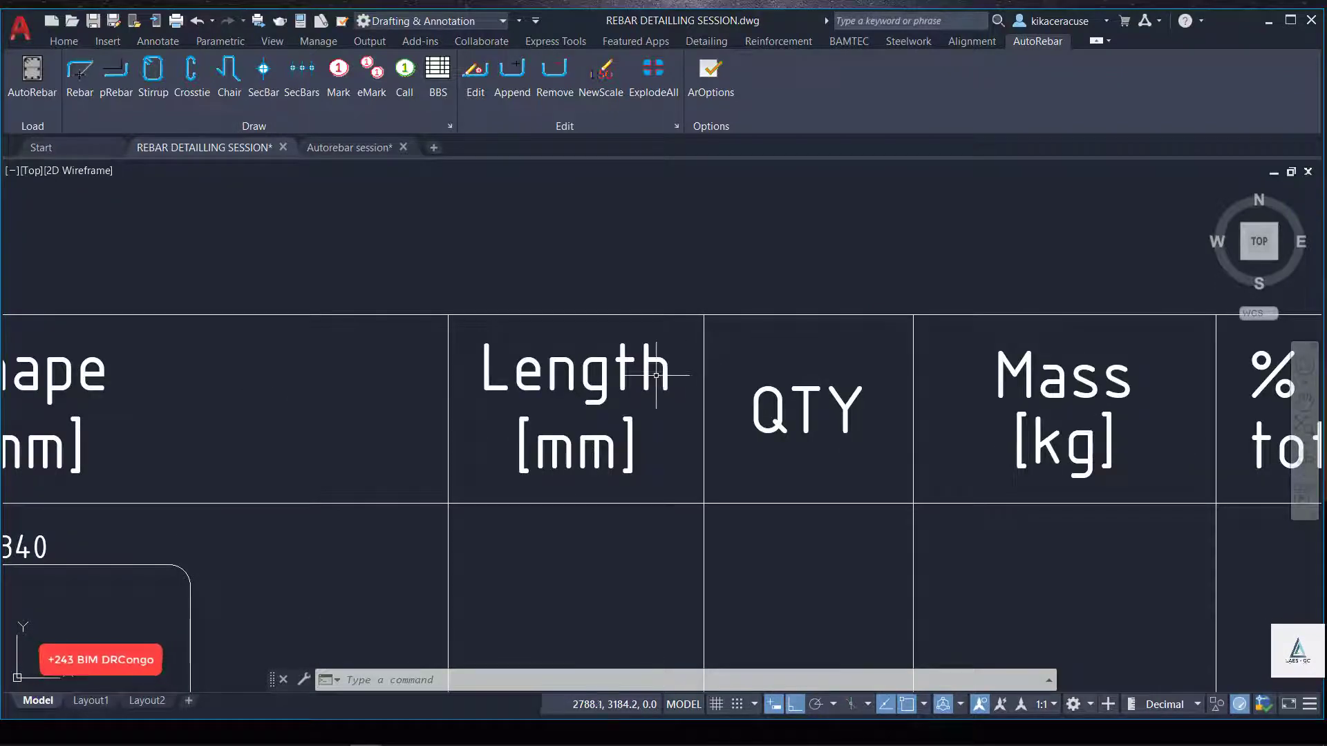
pyautogui.scroll(-4, 656, 375)
pyautogui.scroll(4, 940, 392)
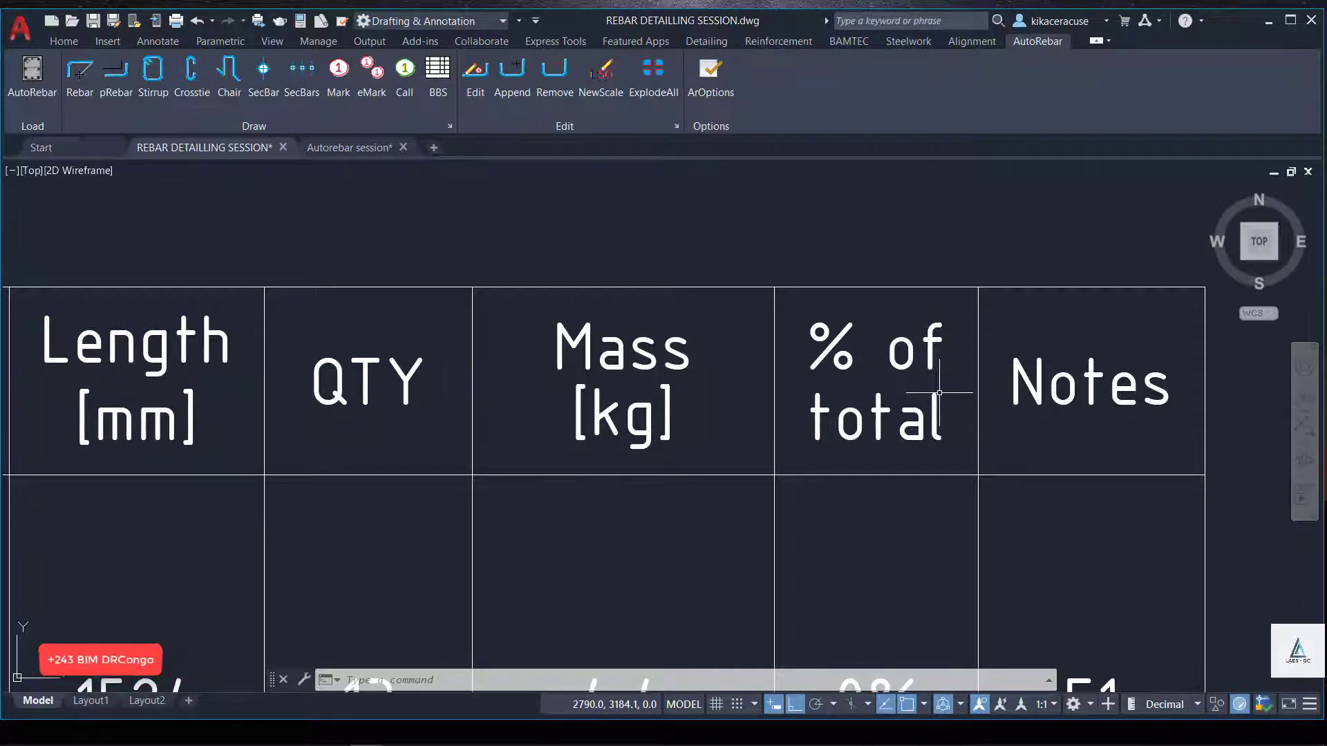
pyautogui.scroll(-6, 897, 398)
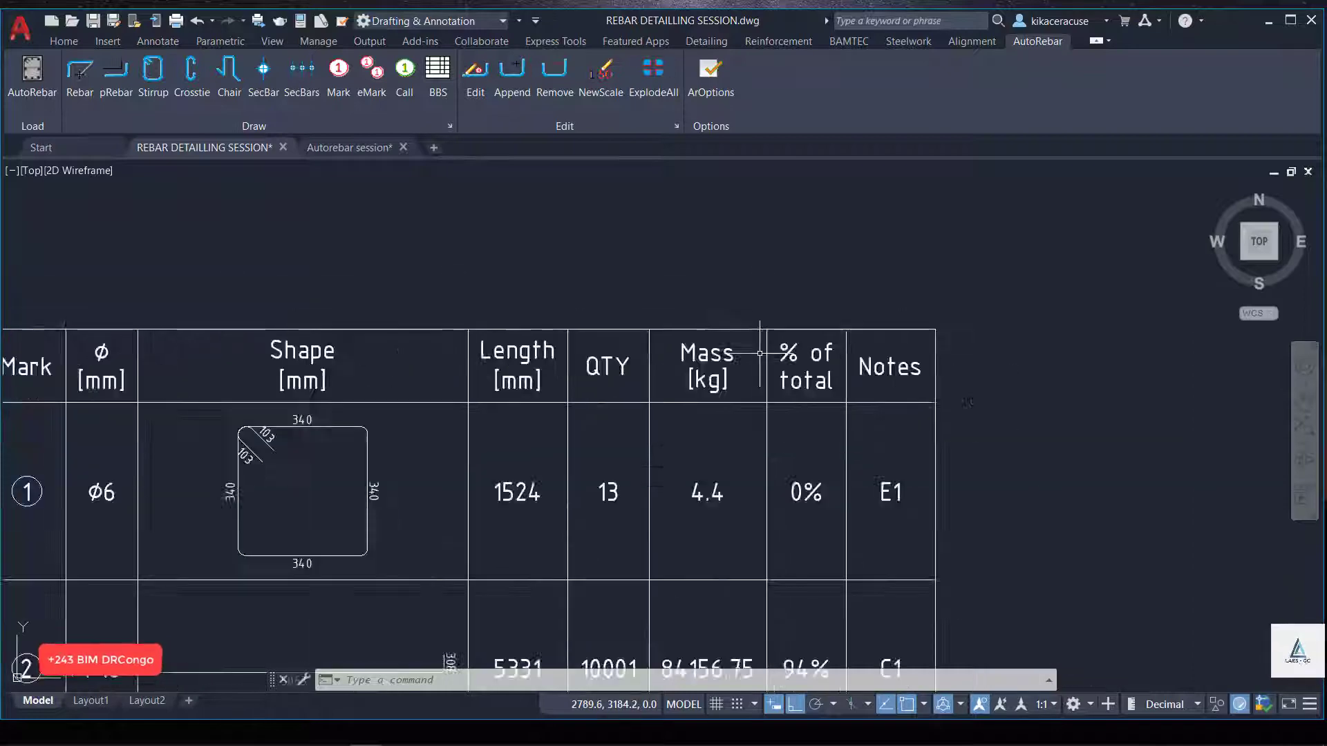
pyautogui.scroll(6, 818, 470)
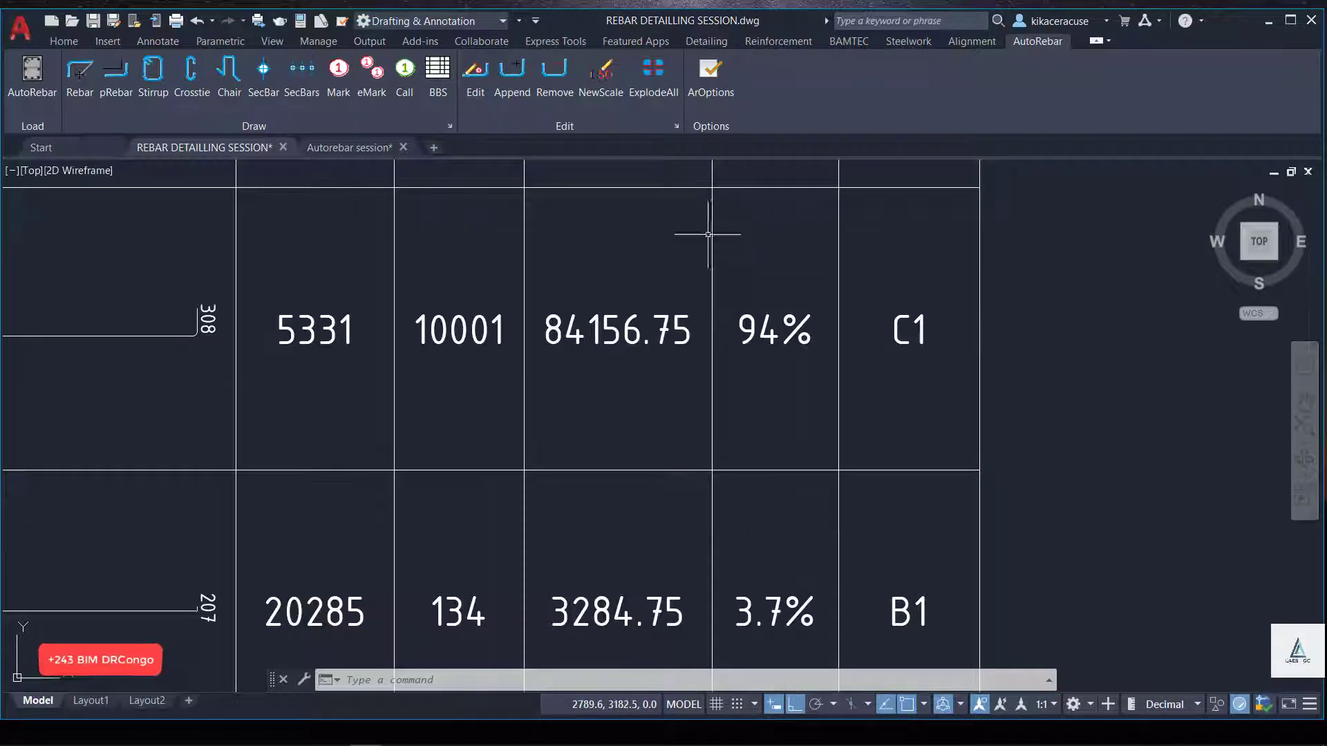
pyautogui.scroll(-2, 705, 249)
pyautogui.scroll(-2, 695, 346)
pyautogui.scroll(-2, 684, 430)
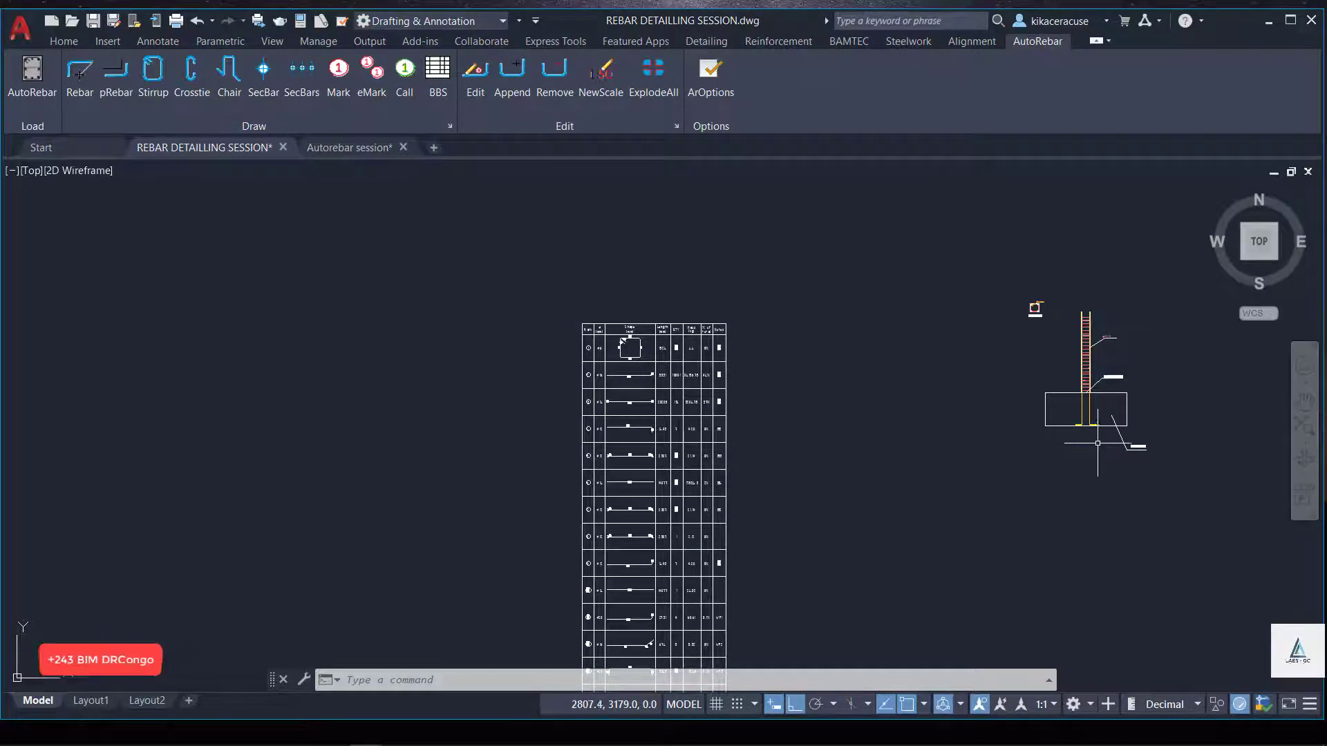
# Zoom around the stepped beam and briefly switch away from and back to AutoCAD.
pyautogui.scroll(2, 1149, 400)
pyautogui.scroll(1, 1037, 376)
pyautogui.scroll(3, 896, 322)
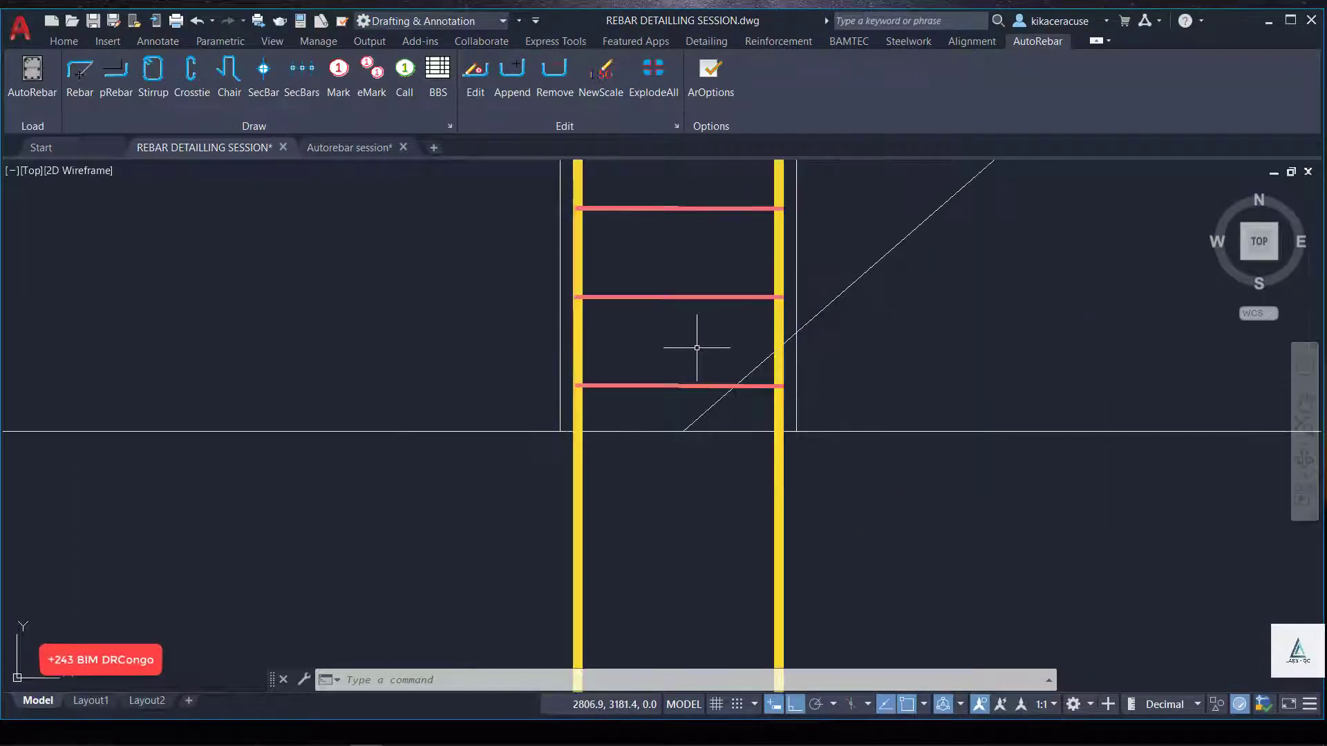
pyautogui.scroll(-5, 697, 347)
pyautogui.scroll(-2, 652, 379)
pyautogui.scroll(-2, 622, 415)
pyautogui.scroll(2, 953, 511)
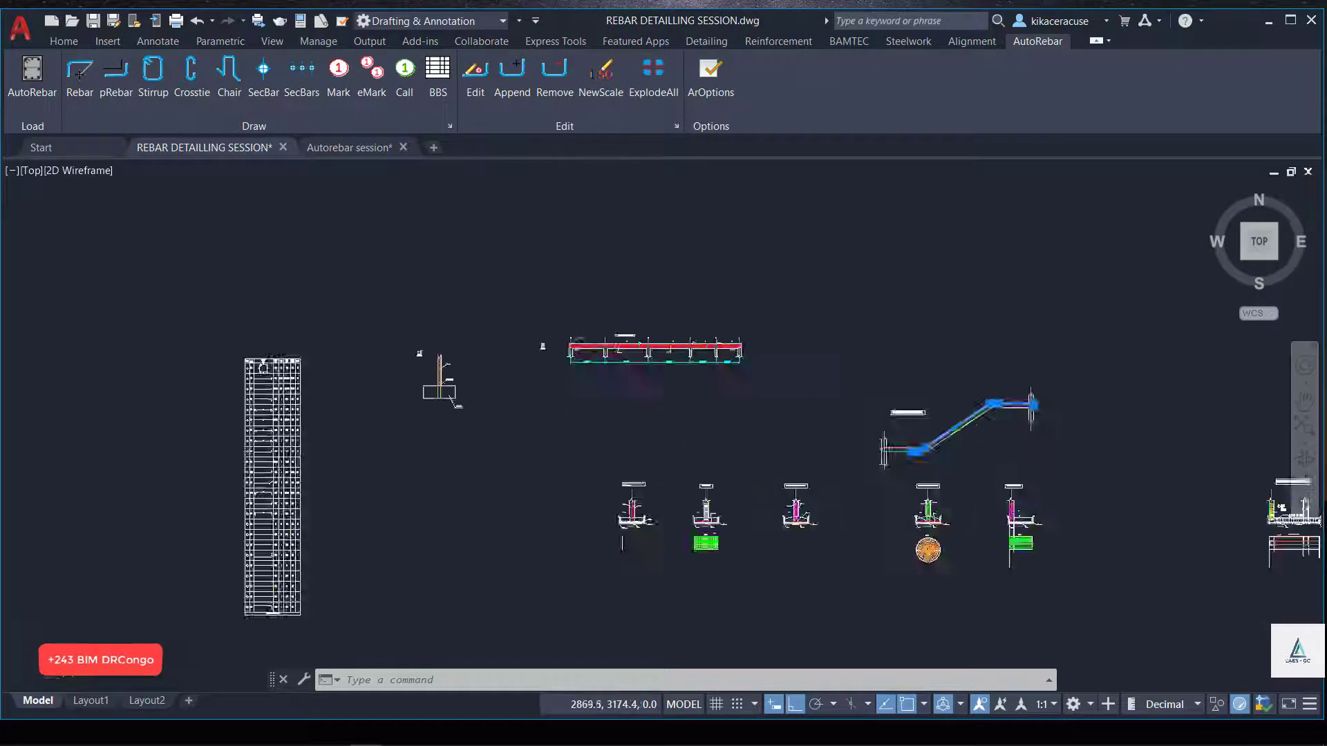
pyautogui.scroll(5, 919, 449)
pyautogui.scroll(3, 846, 450)
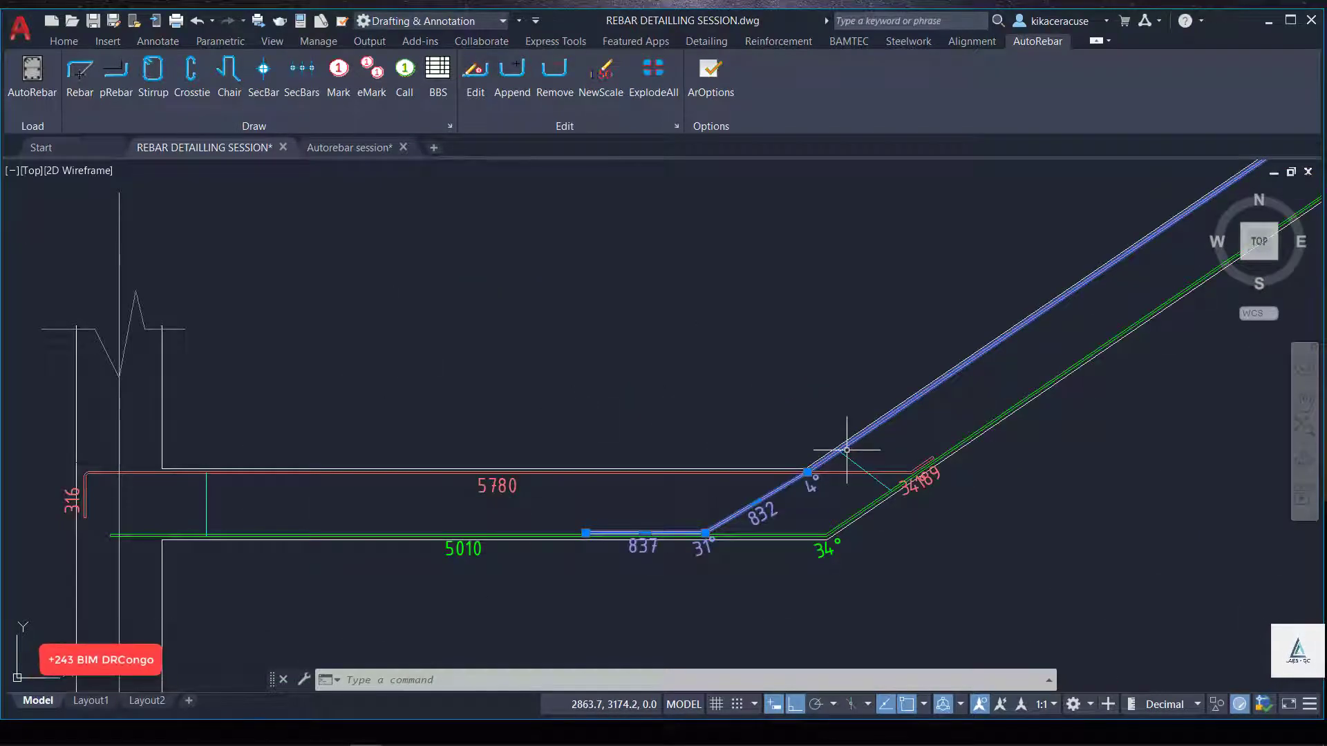
pyautogui.hotkey('alt', 'Tab')
pyautogui.hotkey('alt', 'Tab')
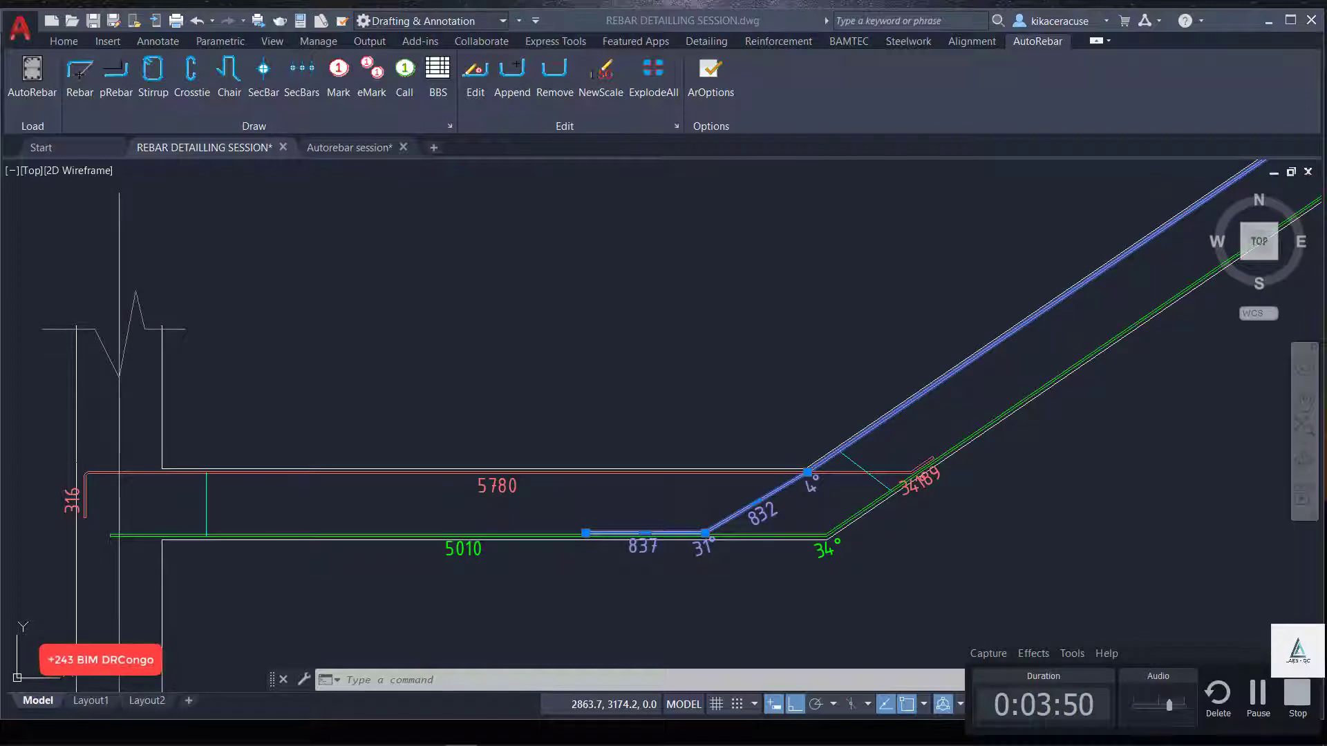
pyautogui.hotkey('alt', 'Tab')
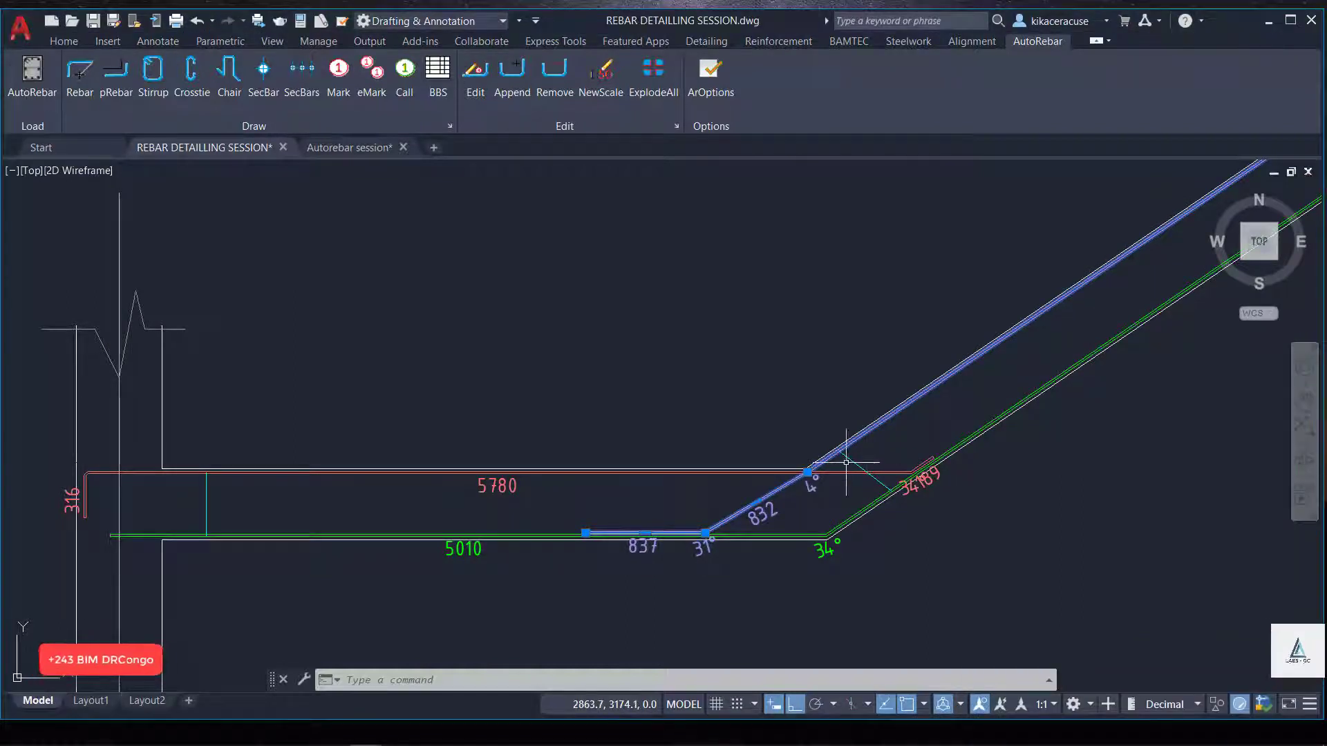
# Deselect the sloped rebar and bring up Recent Input at the upper sloped corner.
pyautogui.press('Escape')
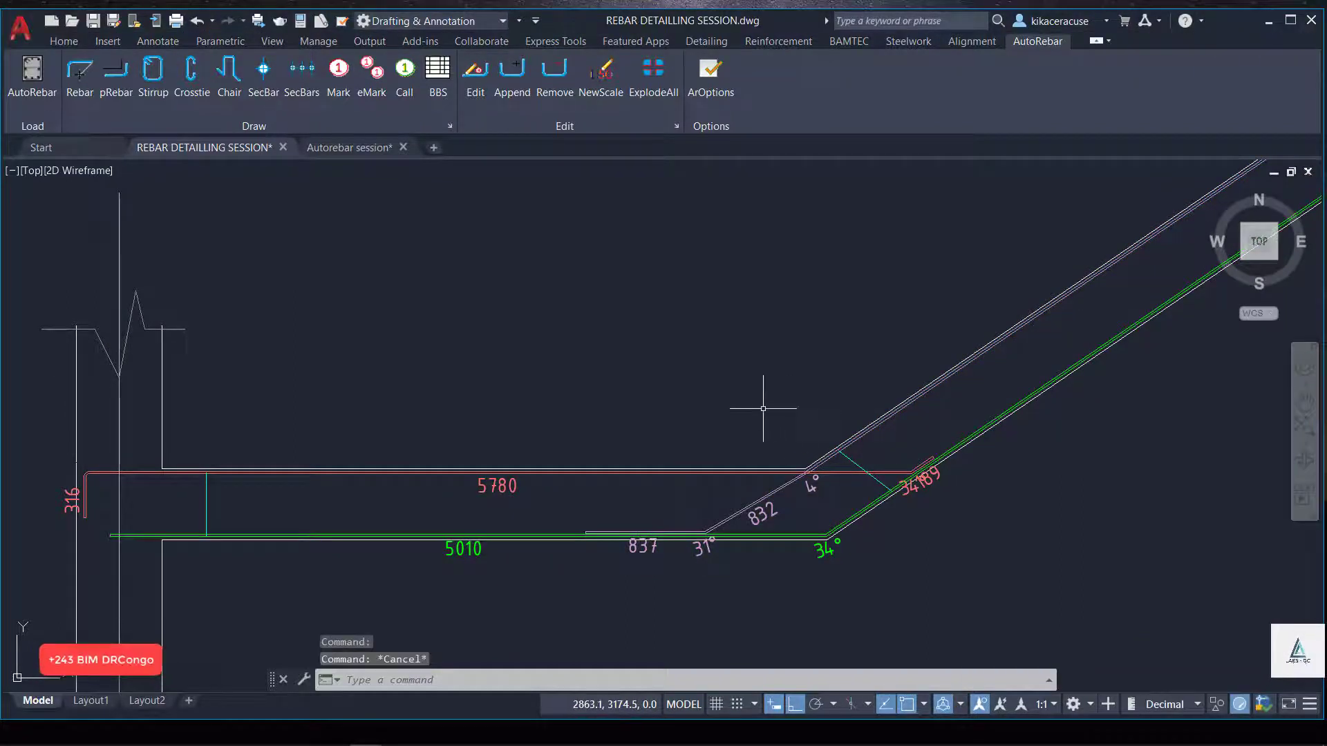
pyautogui.scroll(-4, 763, 408)
pyautogui.scroll(-3, 763, 415)
pyautogui.scroll(3, 898, 345)
pyautogui.scroll(8, 918, 337)
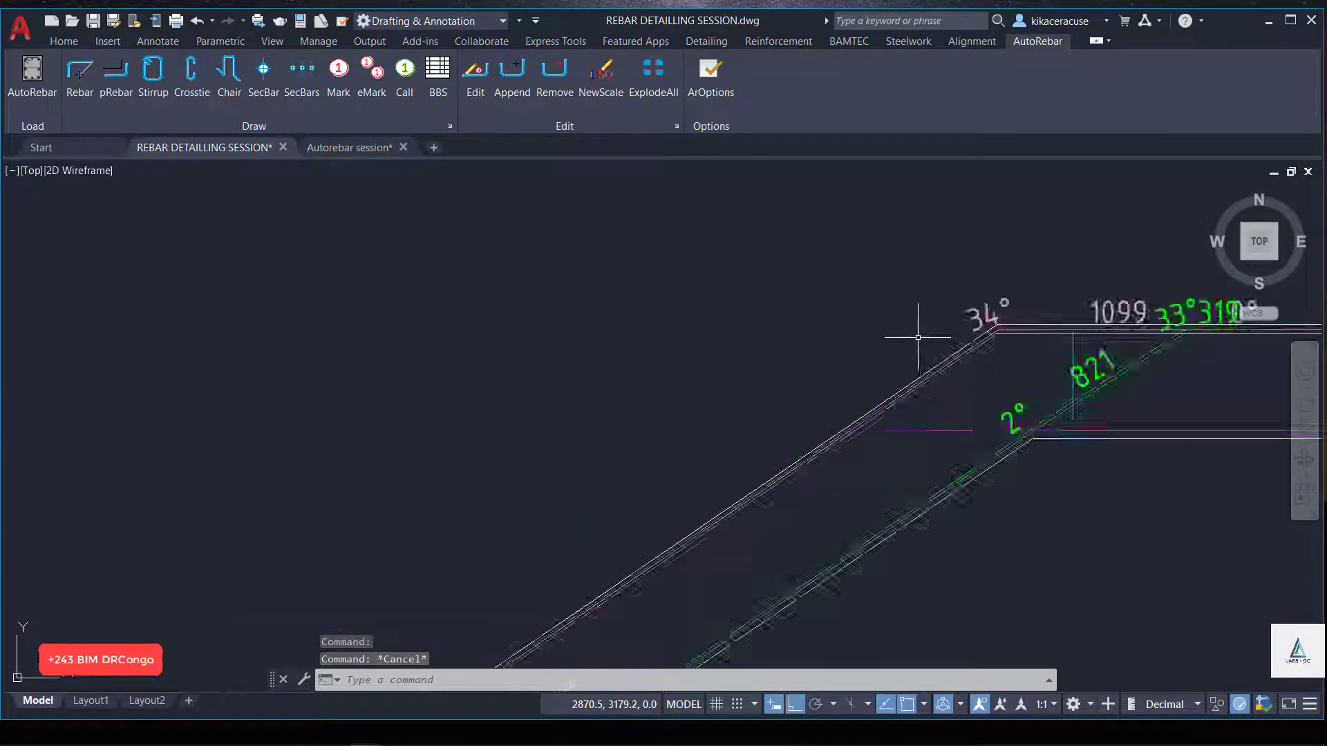
pyautogui.scroll(2, 918, 338)
pyautogui.rightClick(877, 321)
pyautogui.moveTo(931, 347)
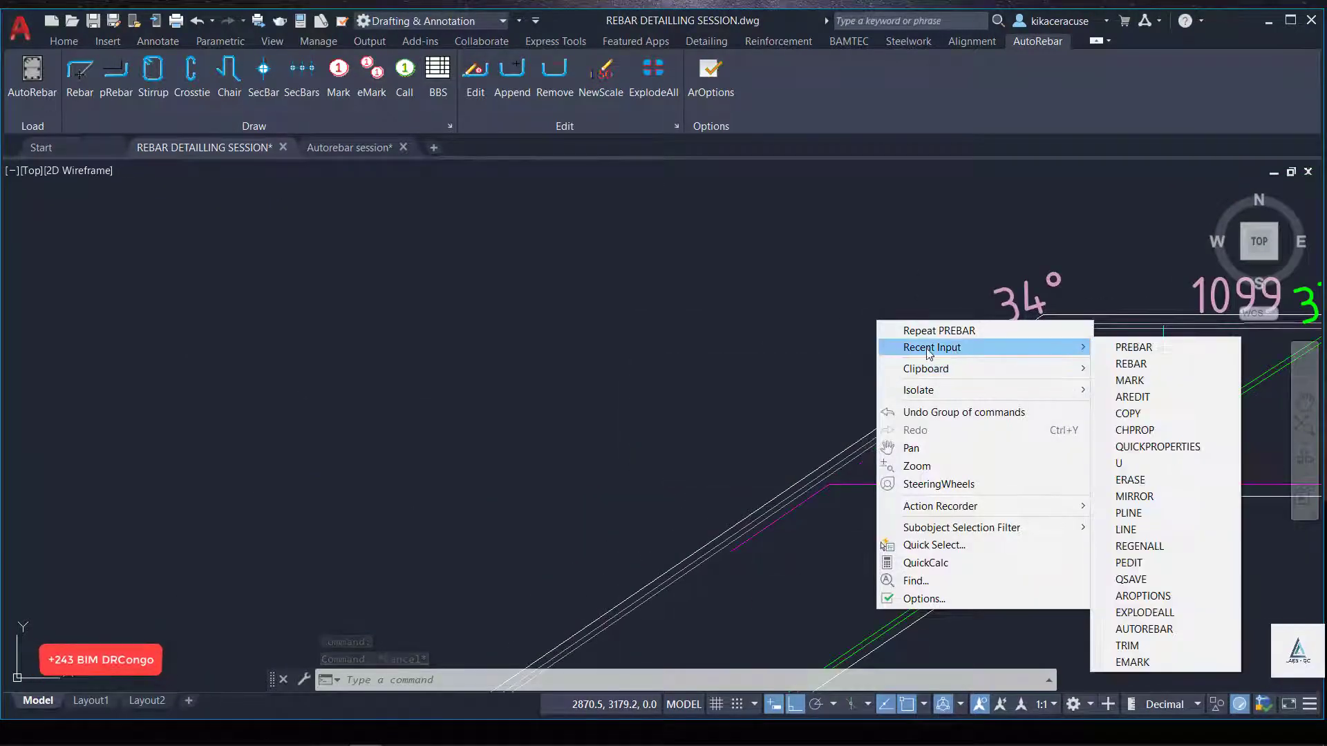
pyautogui.click(1133, 347)
pyautogui.press('Return')
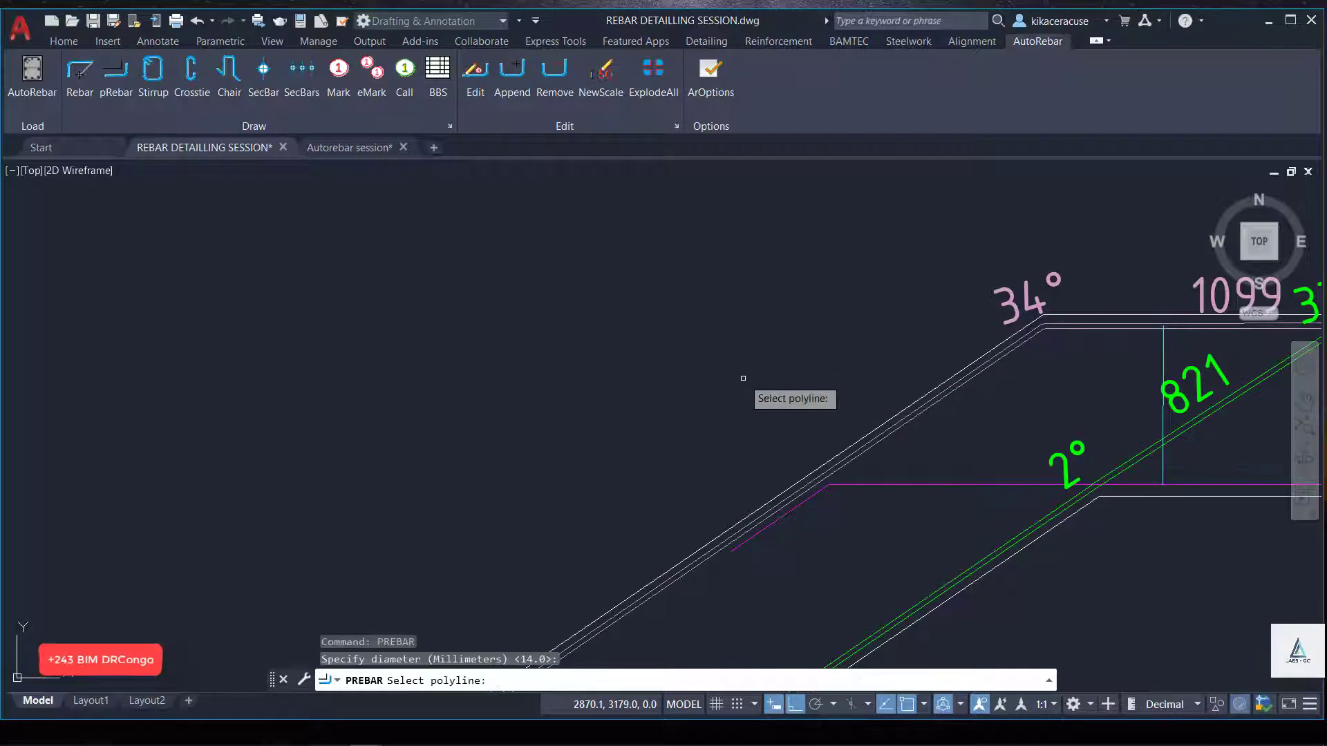
pyautogui.click(900, 485)
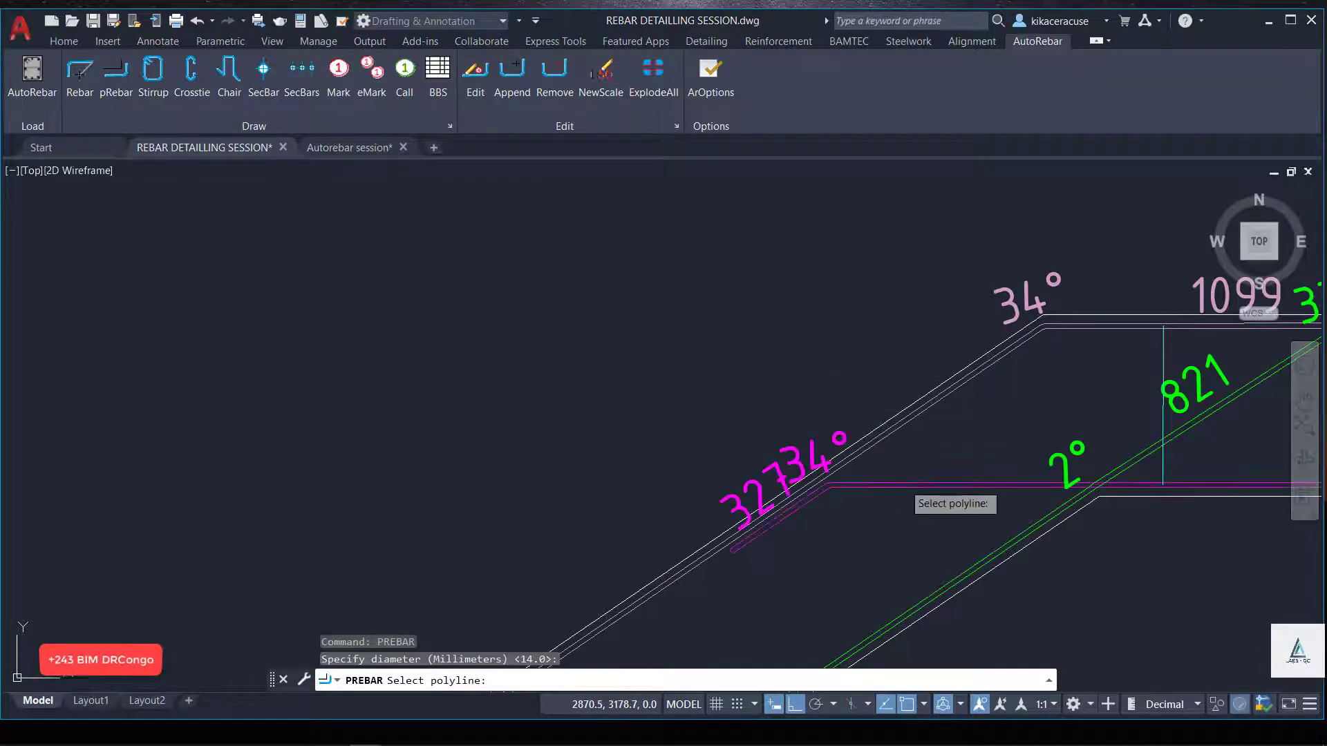
pyautogui.scroll(-3, 753, 339)
pyautogui.scroll(-3, 816, 363)
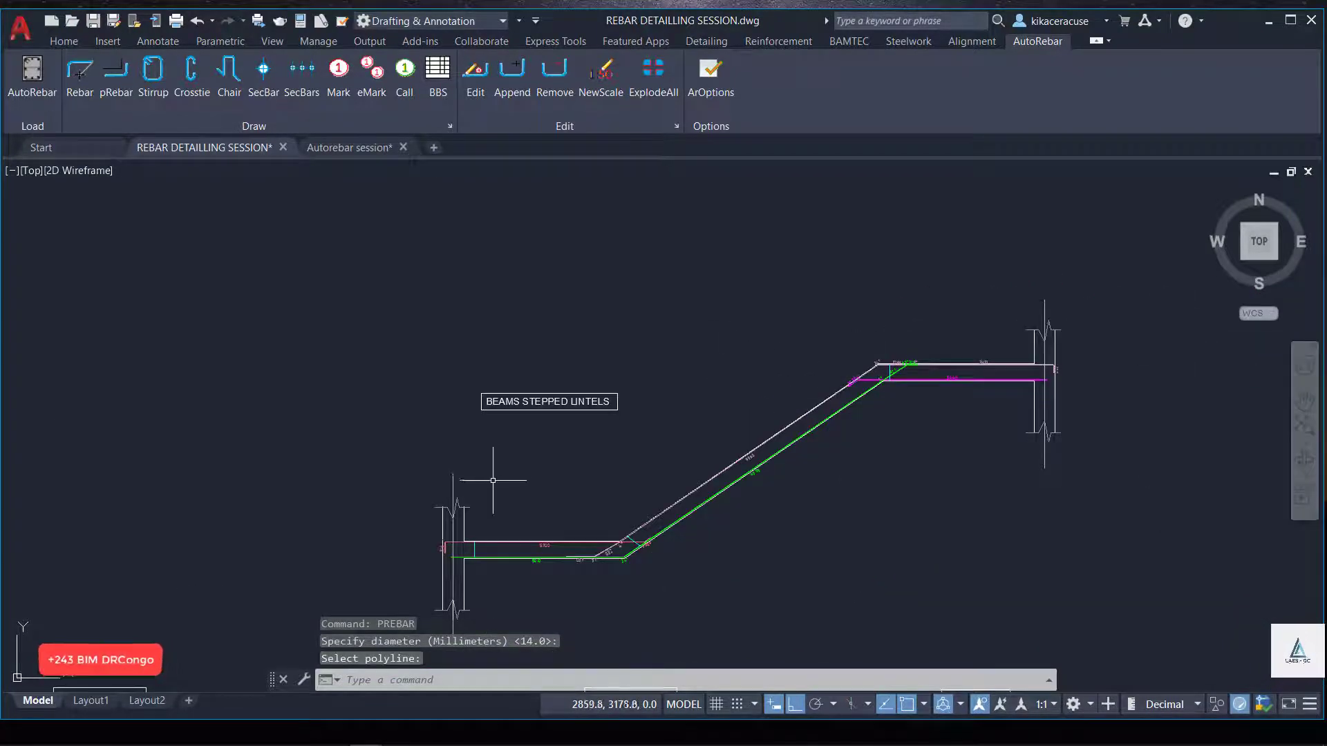
pyautogui.scroll(3, 492, 480)
pyautogui.rightClick(553, 412)
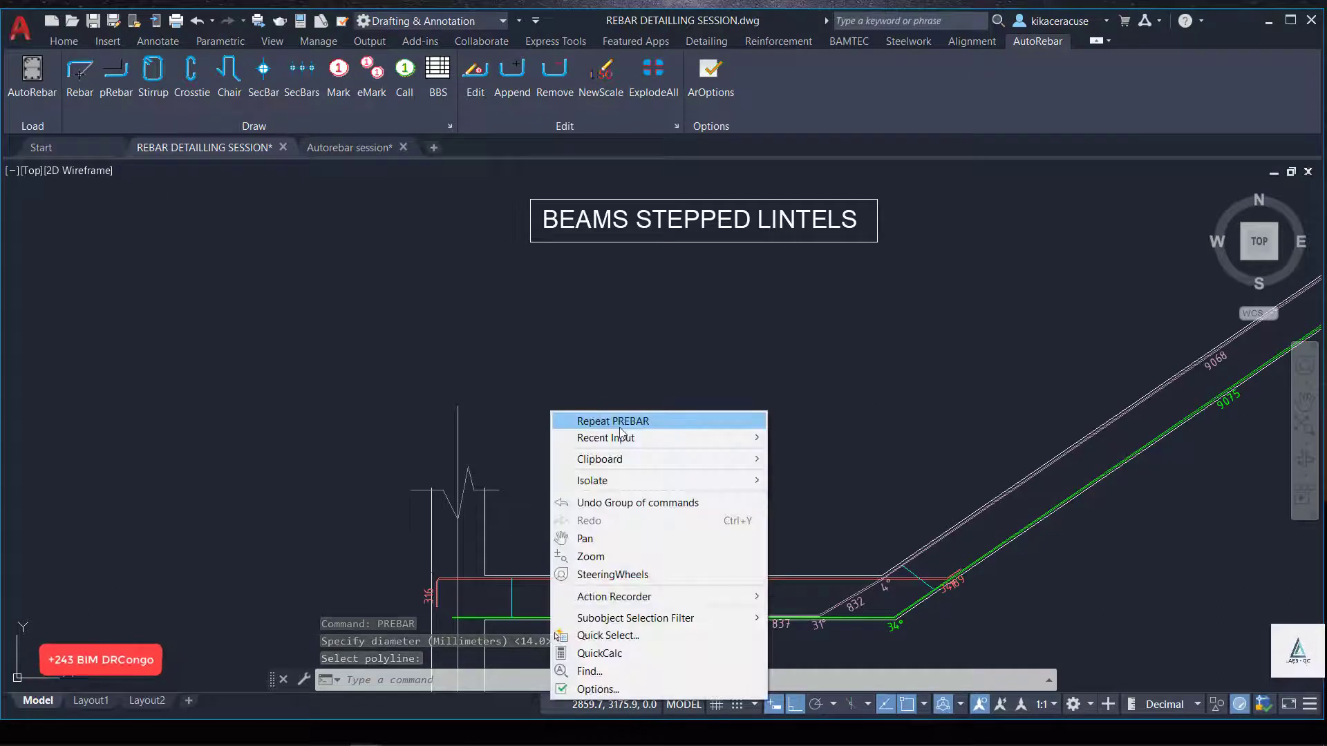
pyautogui.moveTo(606, 437)
pyautogui.click(840, 123)
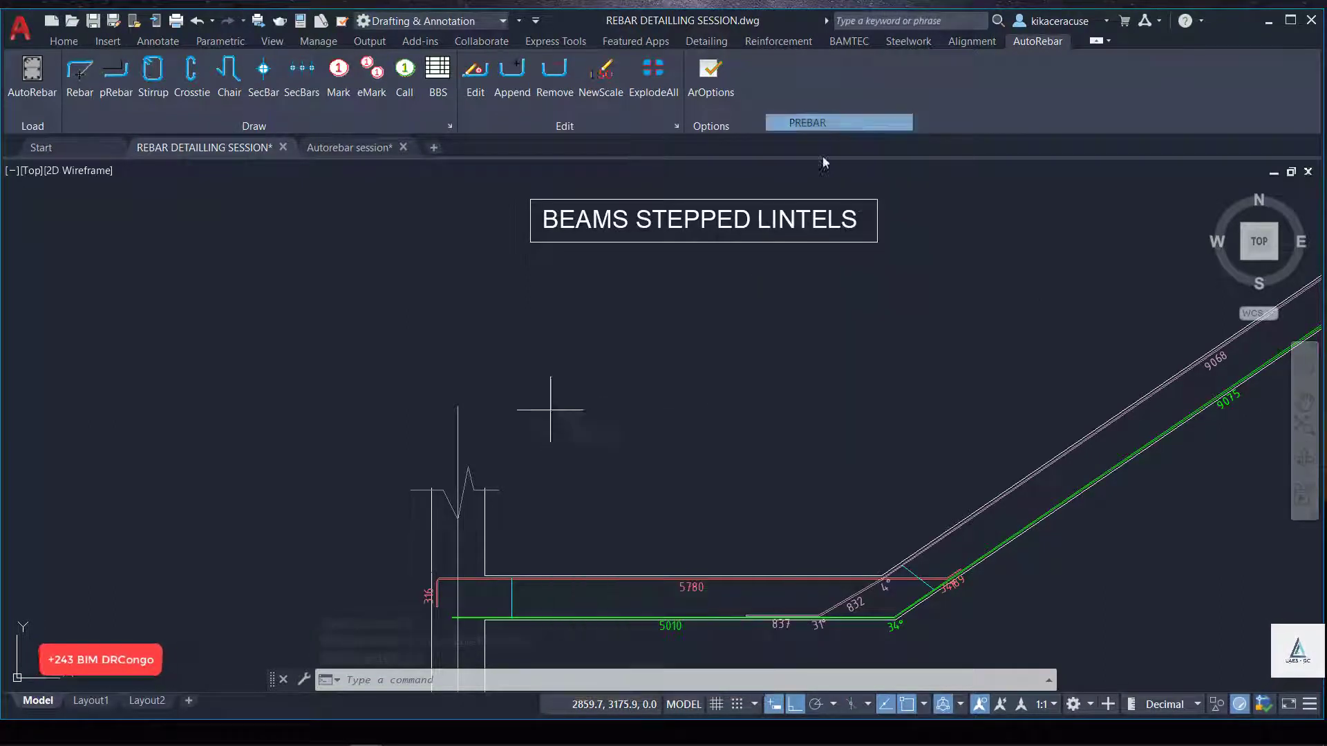
pyautogui.press('Return')
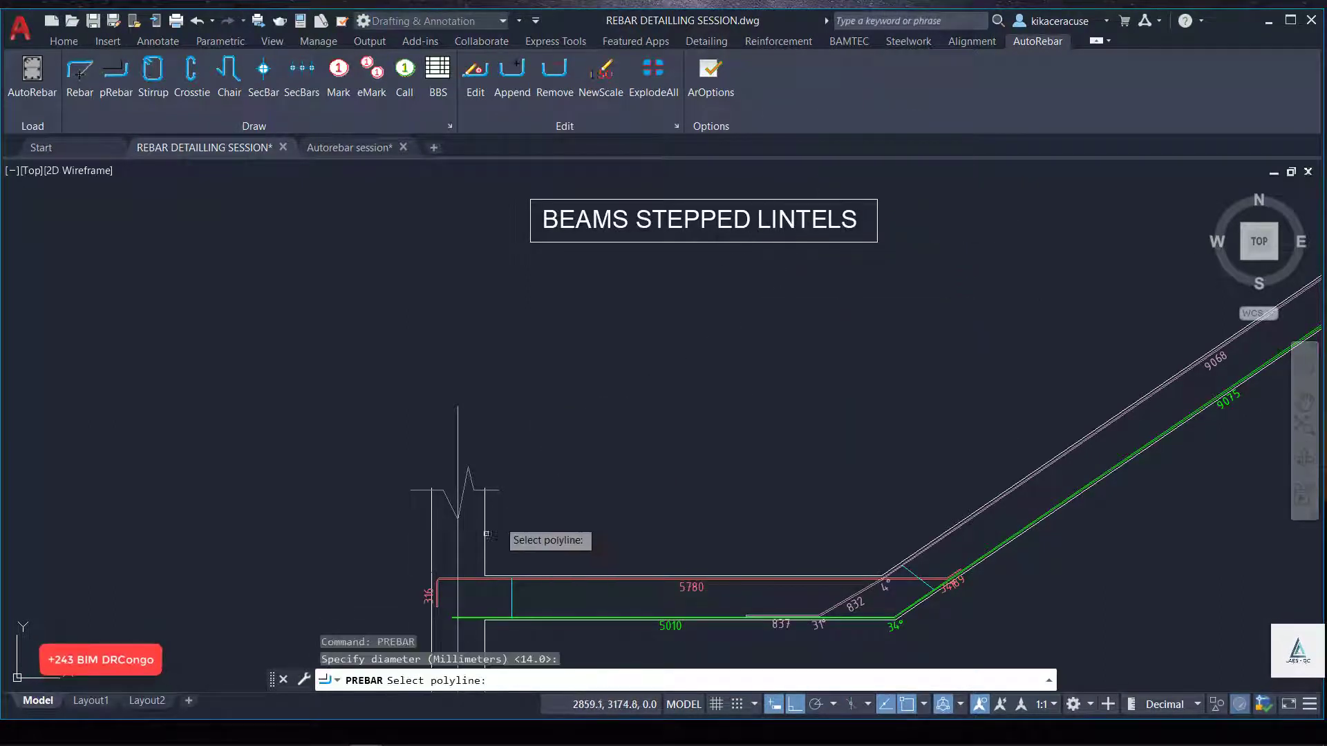
pyautogui.scroll(3, 472, 592)
pyautogui.scroll(-3, 473, 382)
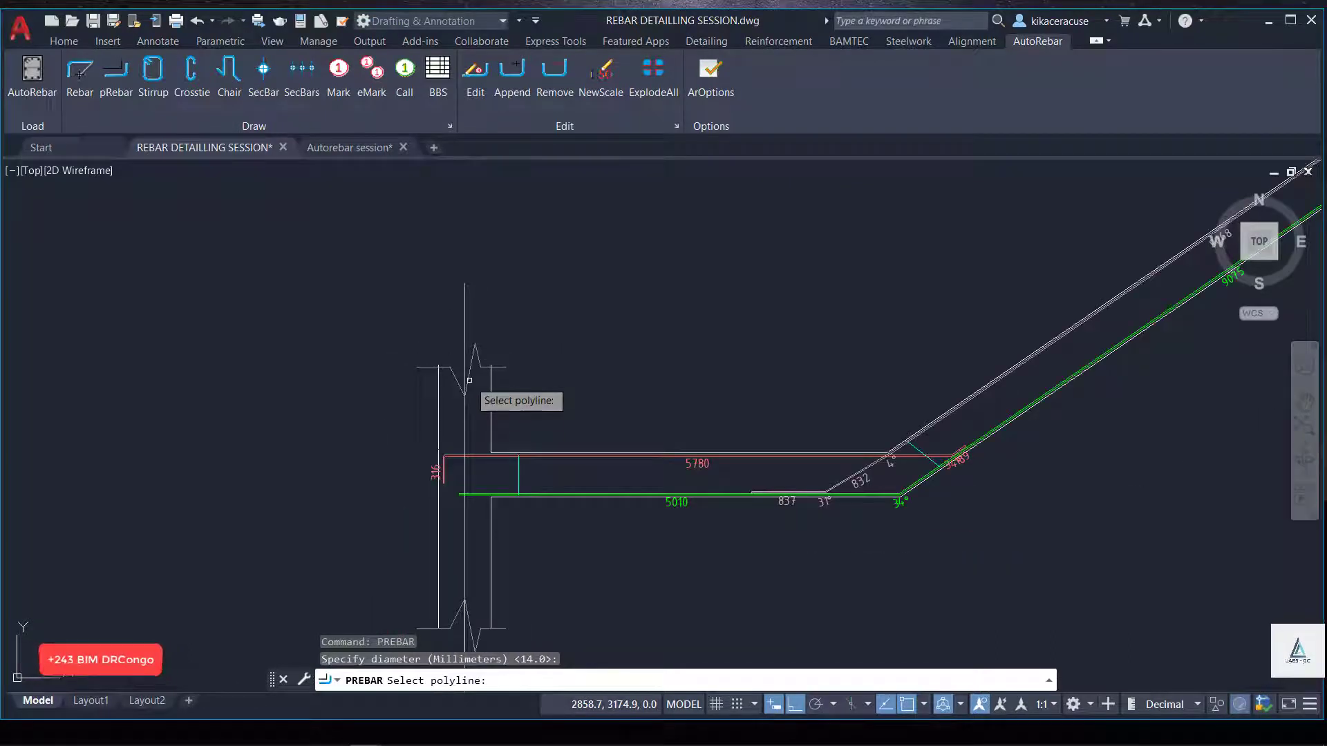
pyautogui.press('Escape')
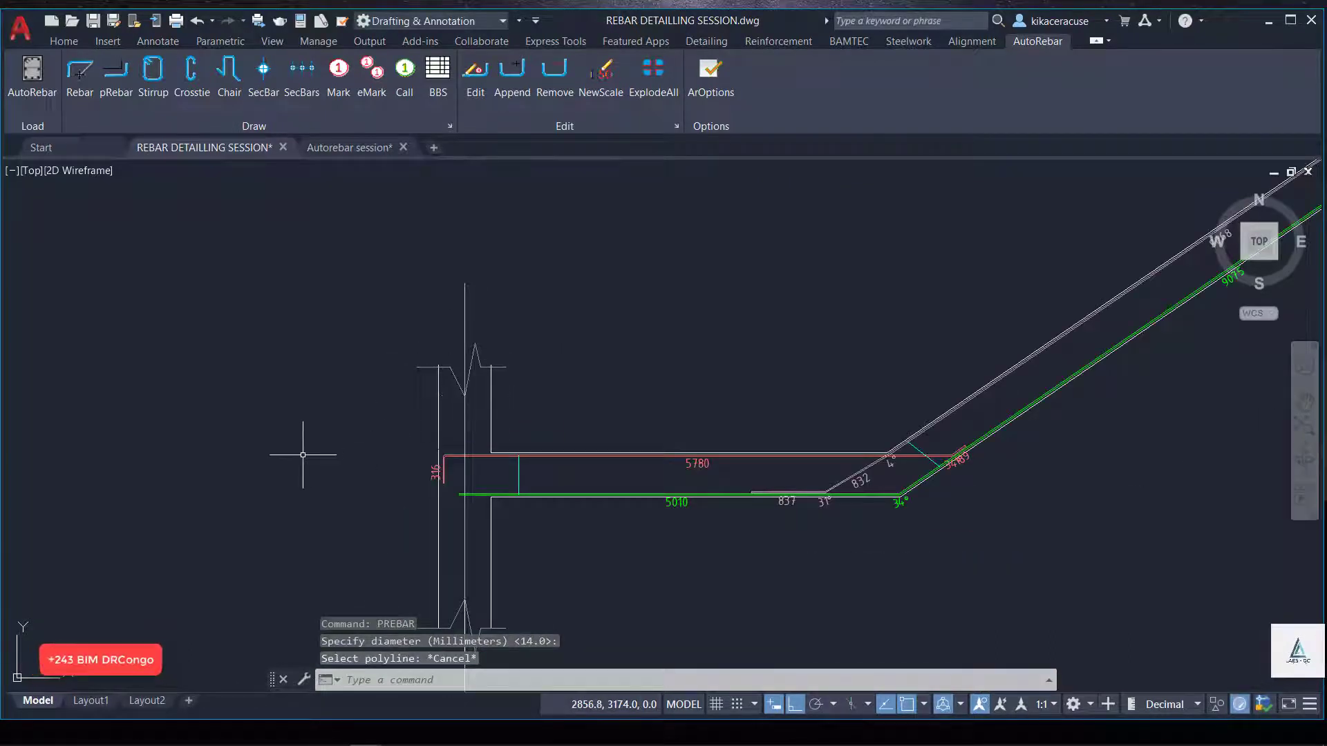
pyautogui.scroll(2, 717, 455)
pyautogui.scroll(3, 712, 456)
pyautogui.scroll(-5, 480, 528)
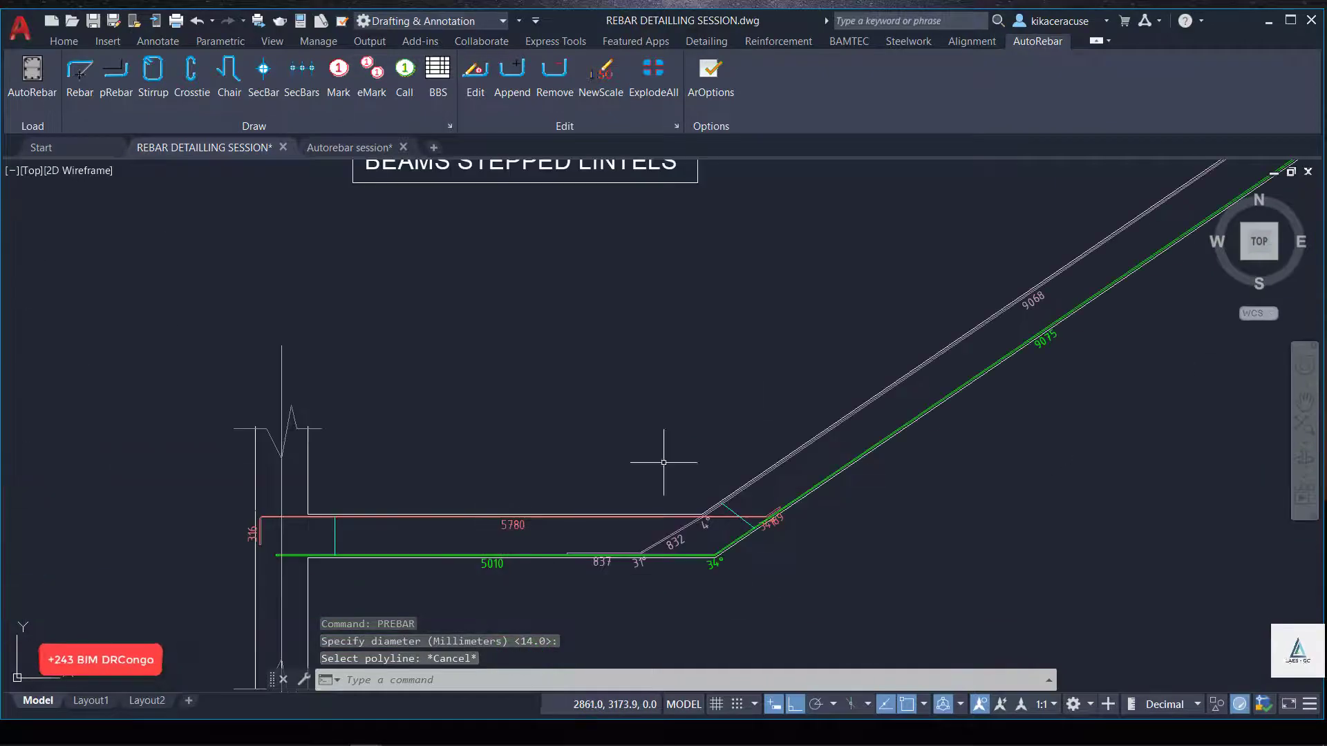
pyautogui.scroll(4, 816, 435)
pyautogui.click(821, 456)
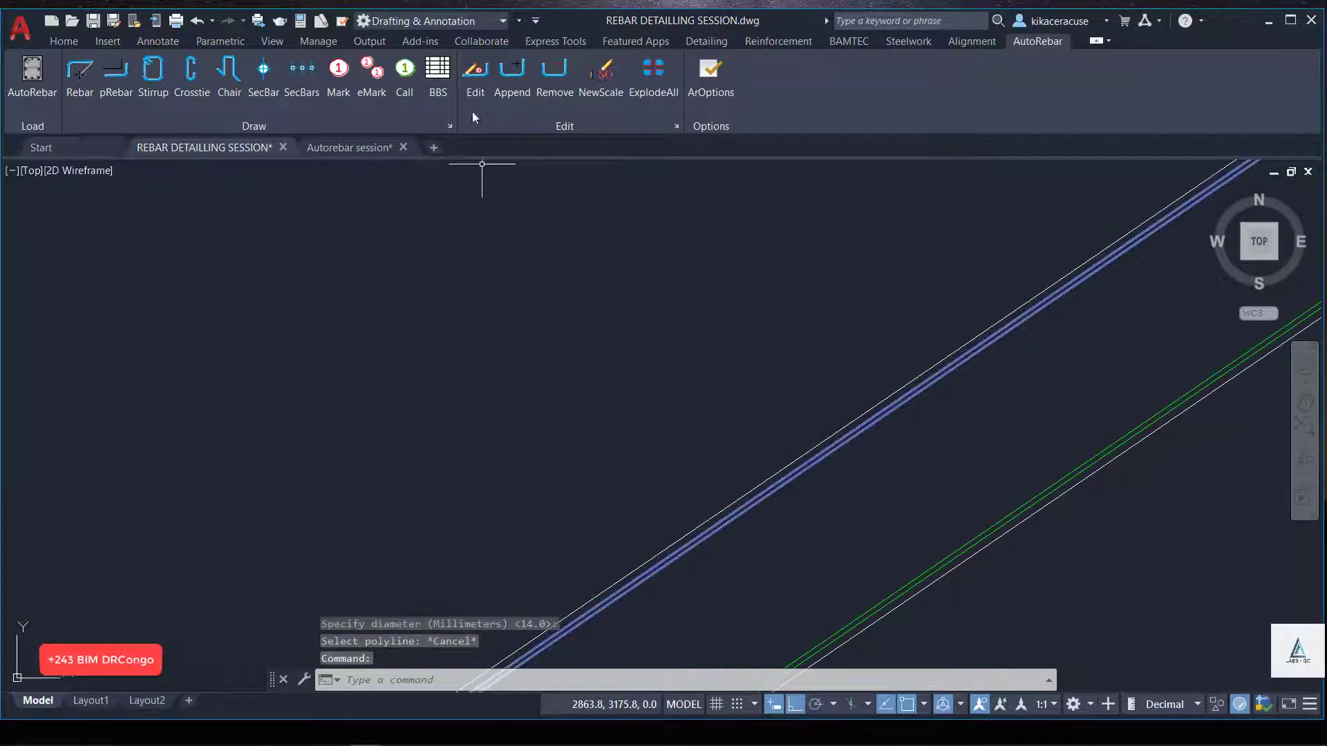
# Set the sloped pink bar and the green bottom bar to the Thick display modality.
pyautogui.click(474, 76)
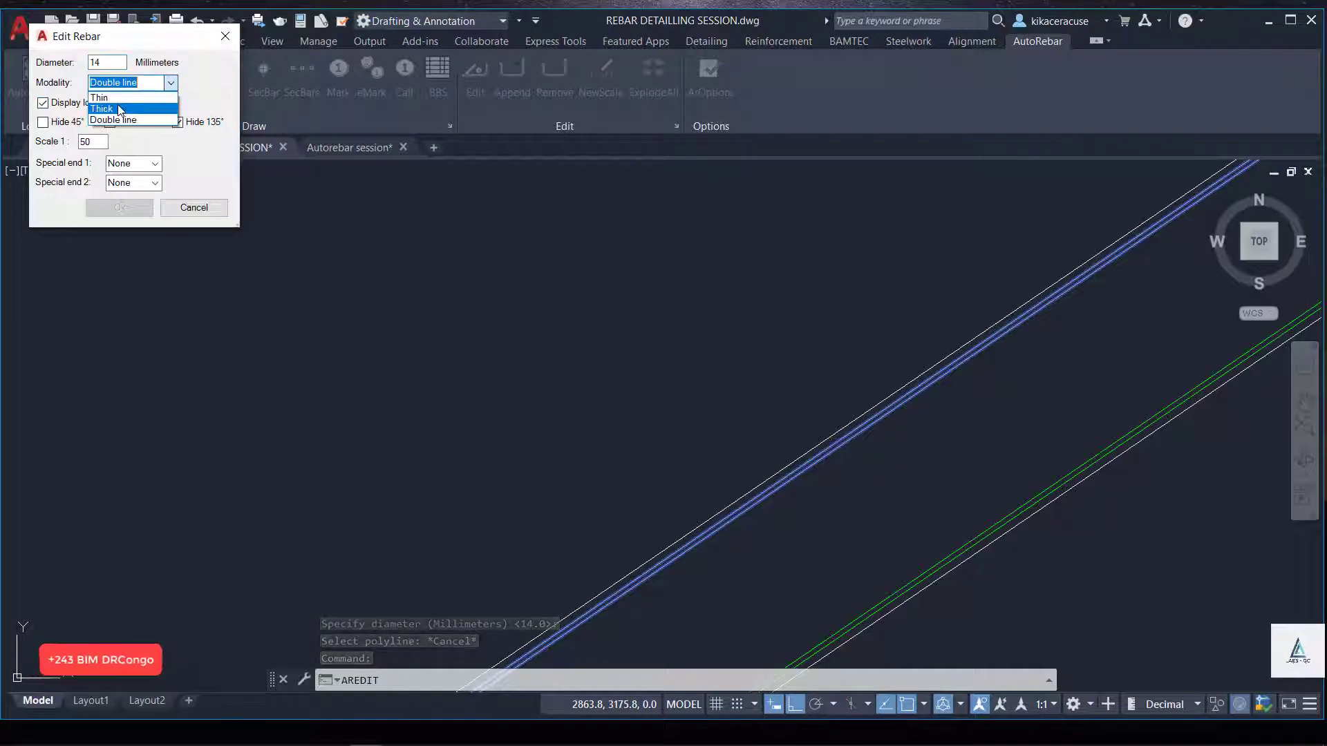
pyautogui.click(125, 114)
pyautogui.rightClick(510, 258)
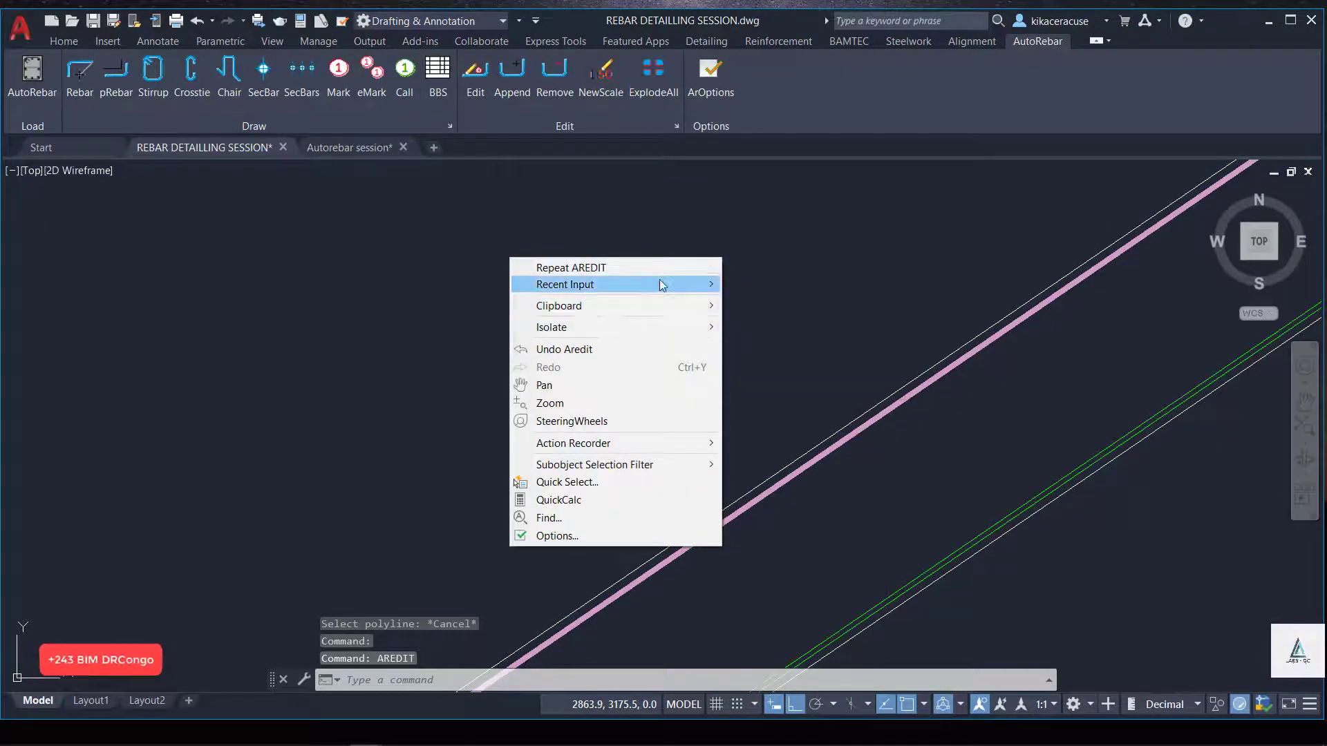
pyautogui.moveTo(565, 284)
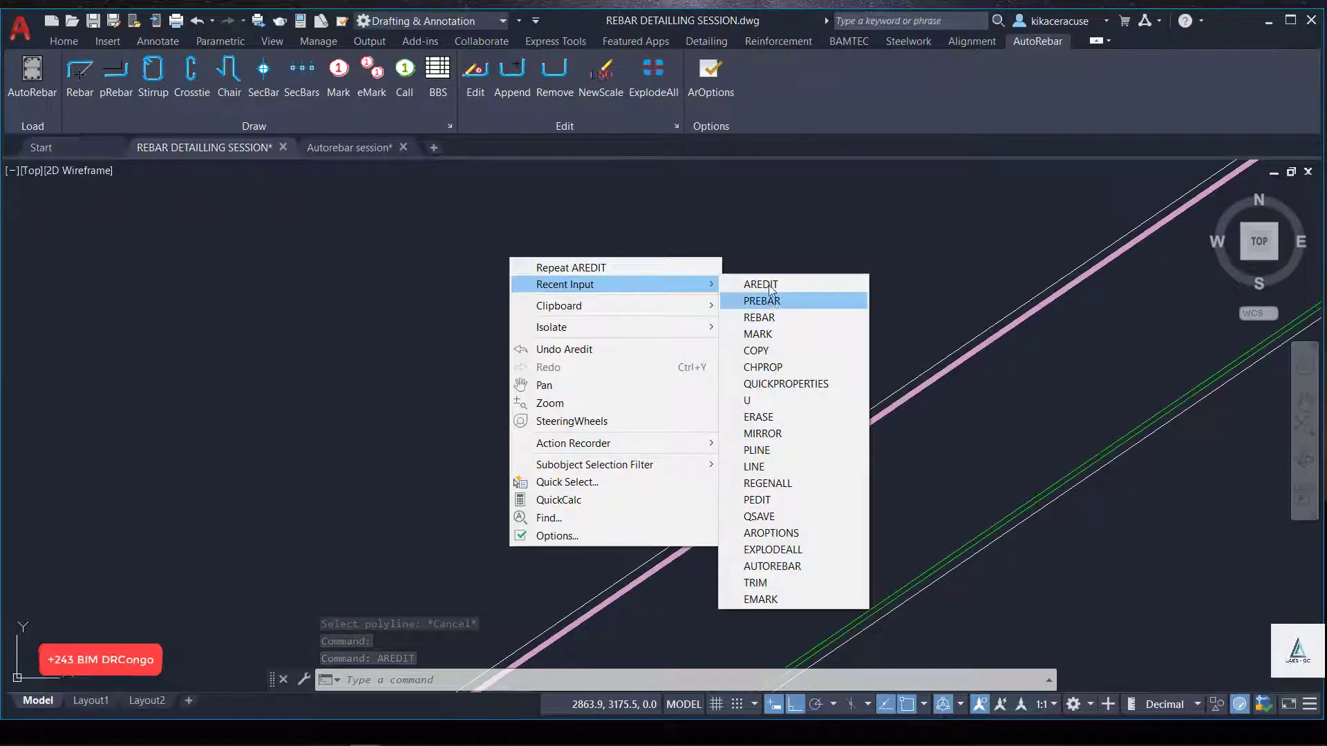
pyautogui.click(764, 284)
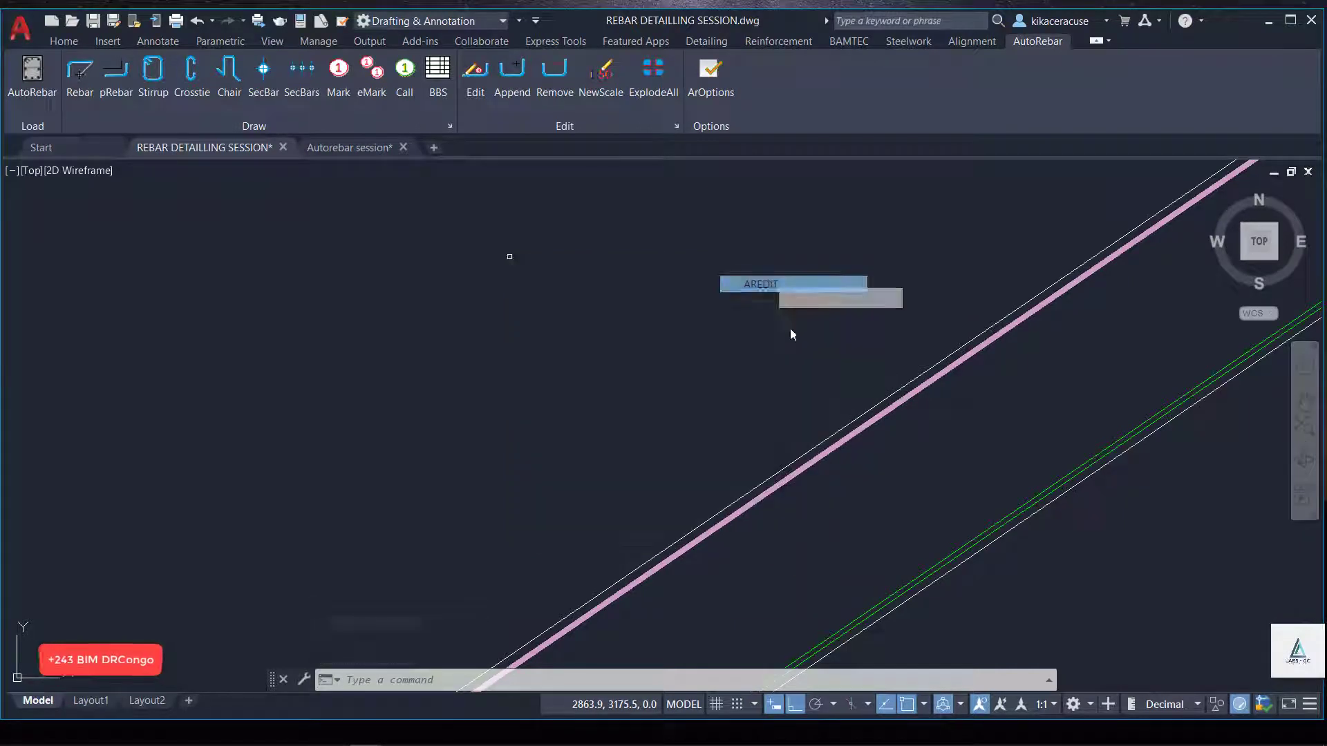
pyautogui.click(1000, 528)
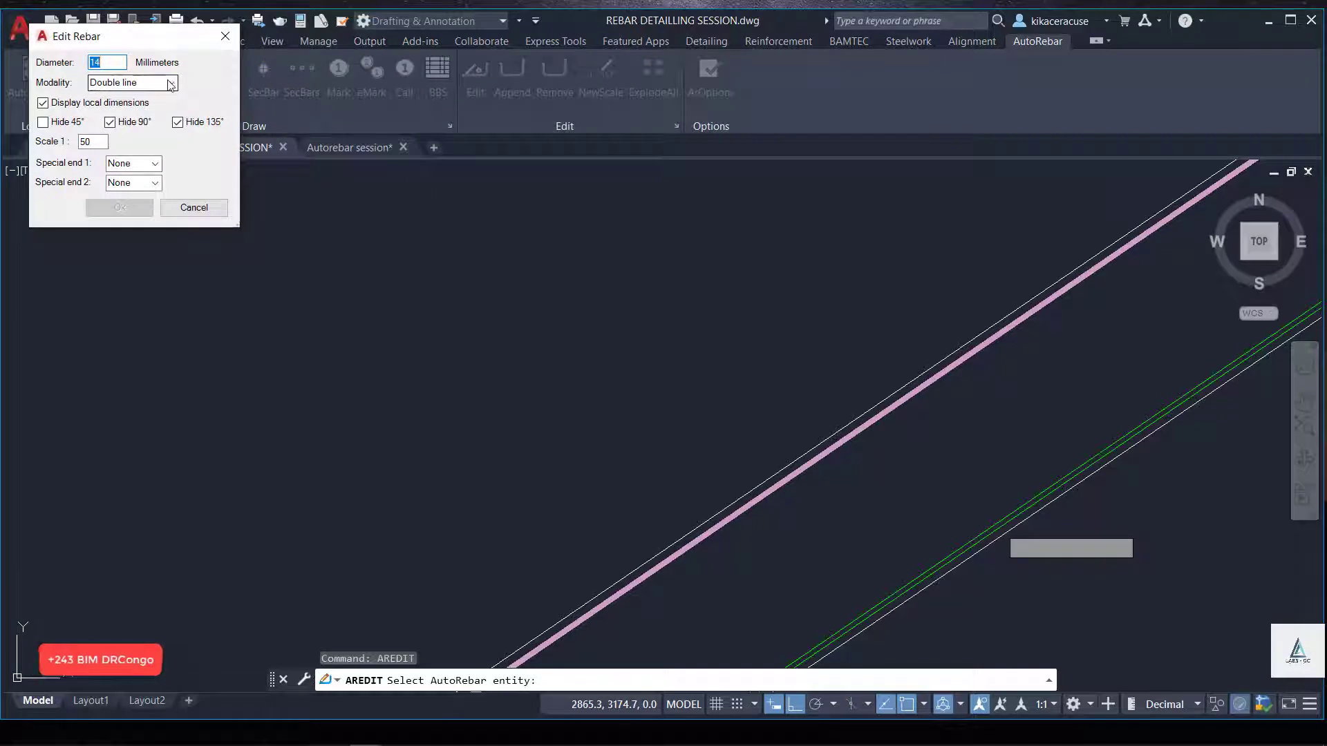
pyautogui.click(169, 84)
pyautogui.click(135, 109)
pyautogui.click(120, 207)
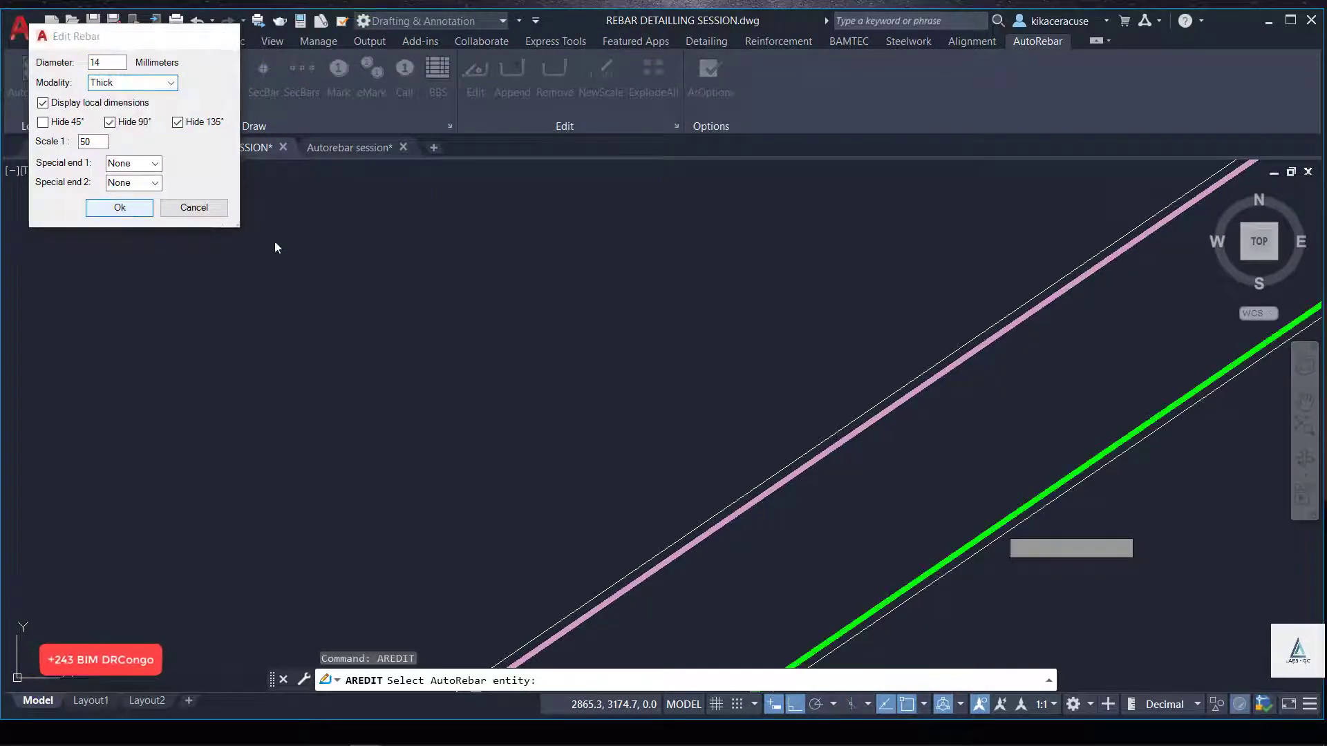
# Try converting the horizontal polyline into a 14 mm rebar, then cancel the attempt.
pyautogui.rightClick(463, 322)
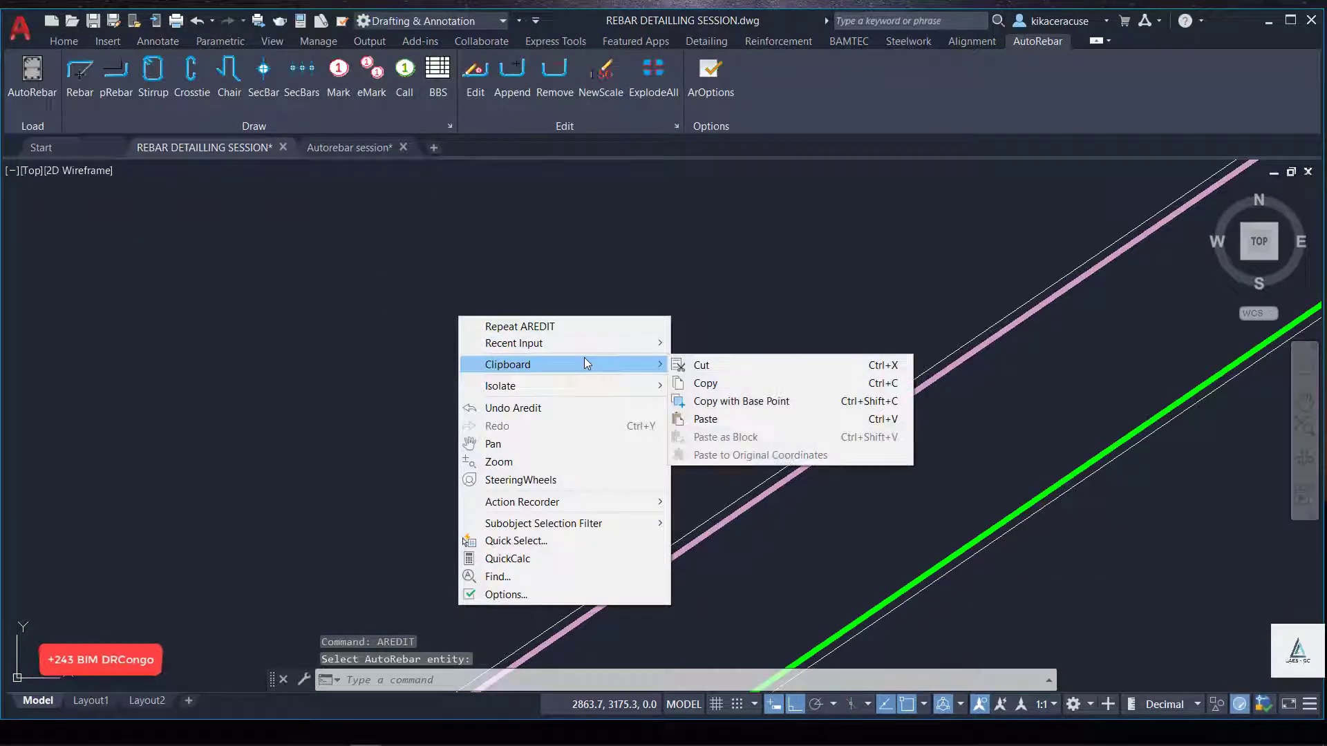
pyautogui.moveTo(559, 343)
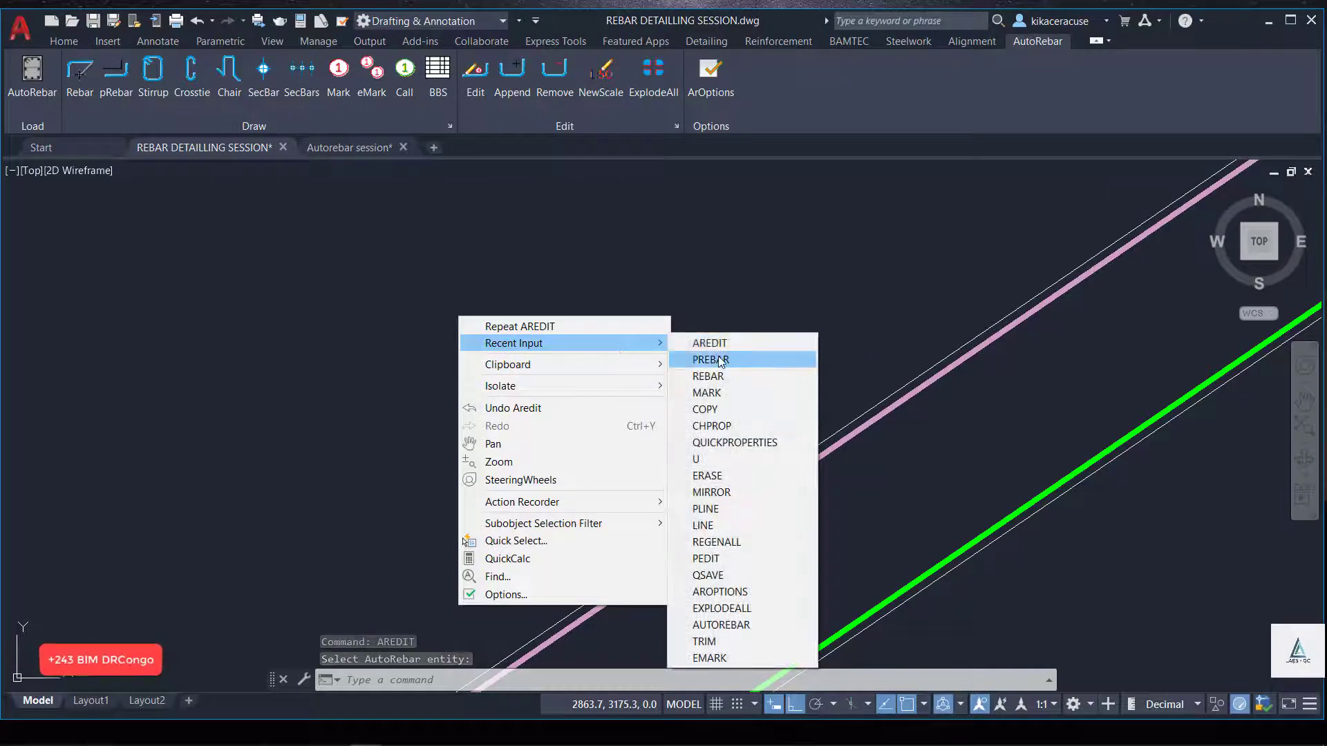
pyautogui.click(711, 359)
pyautogui.press('Return')
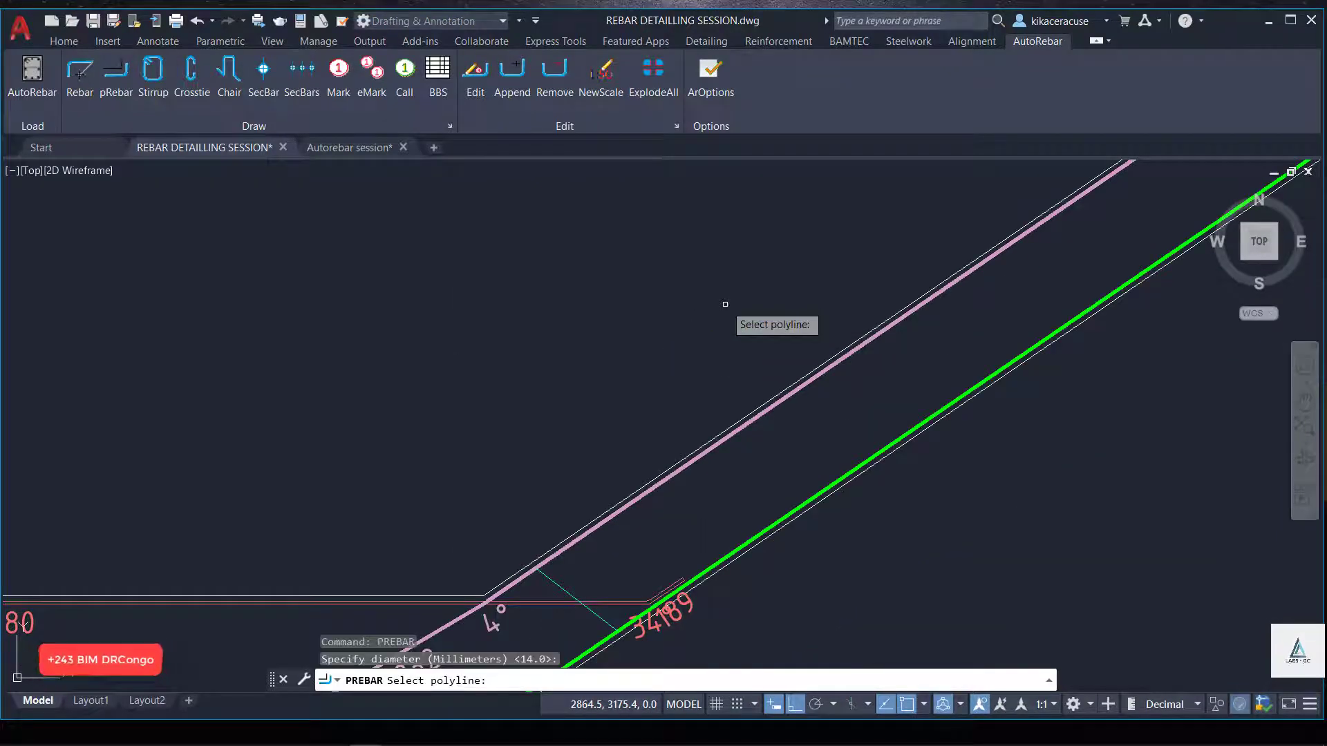
pyautogui.scroll(-3, 837, 477)
pyautogui.scroll(2, 691, 449)
pyautogui.scroll(1, 767, 511)
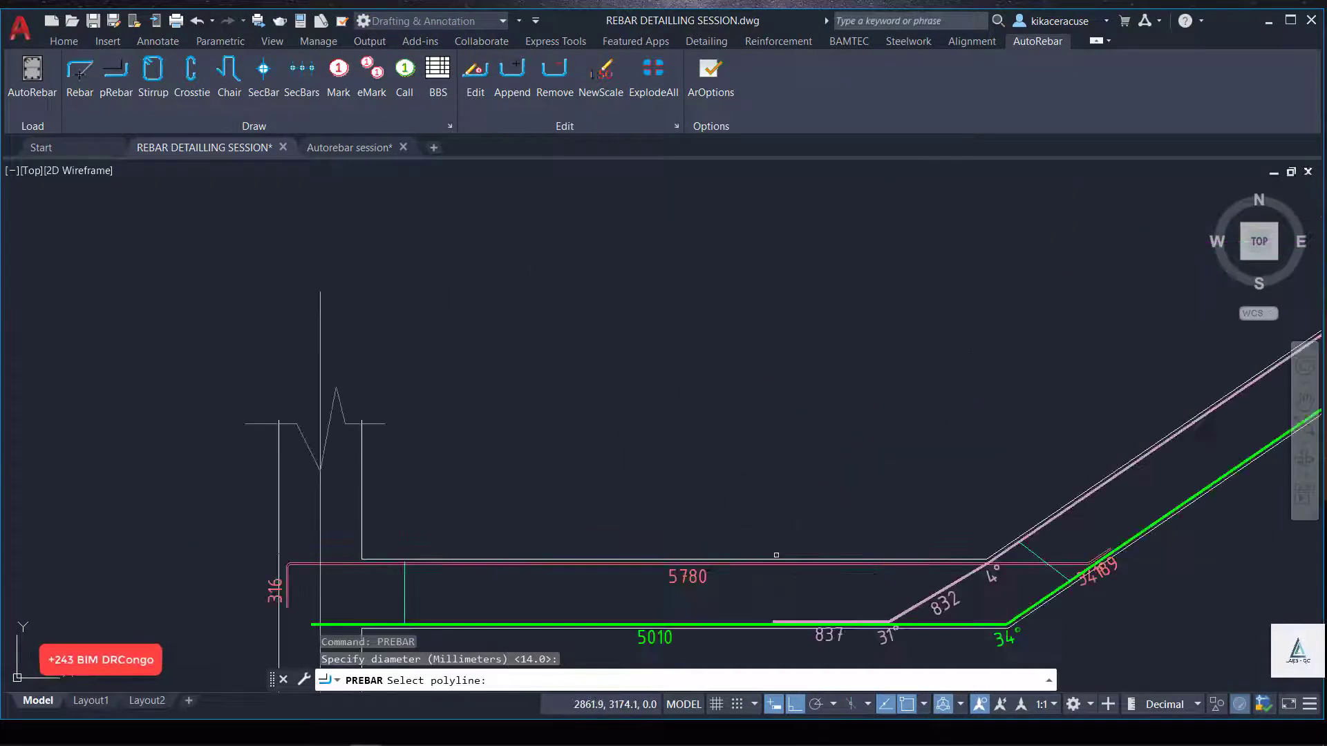
pyautogui.scroll(5, 1047, 580)
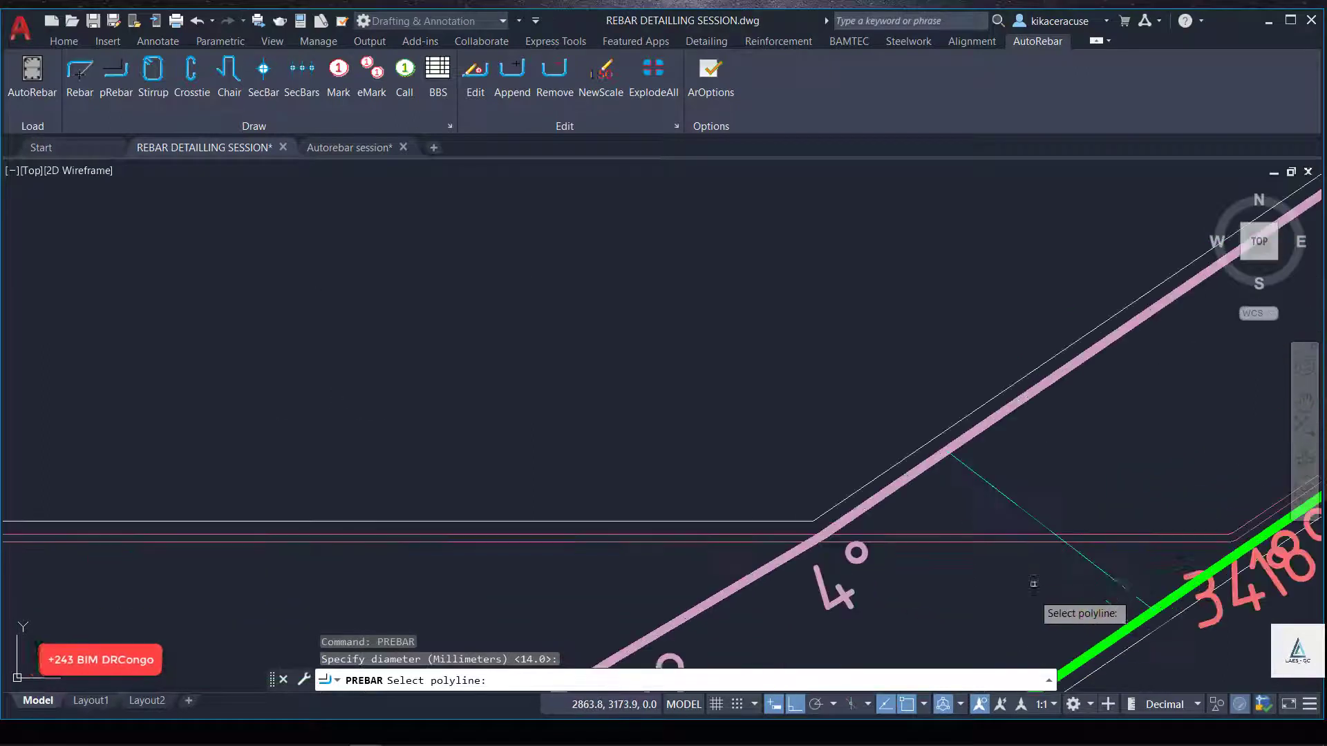
pyautogui.click(1004, 531)
pyautogui.click(1003, 533)
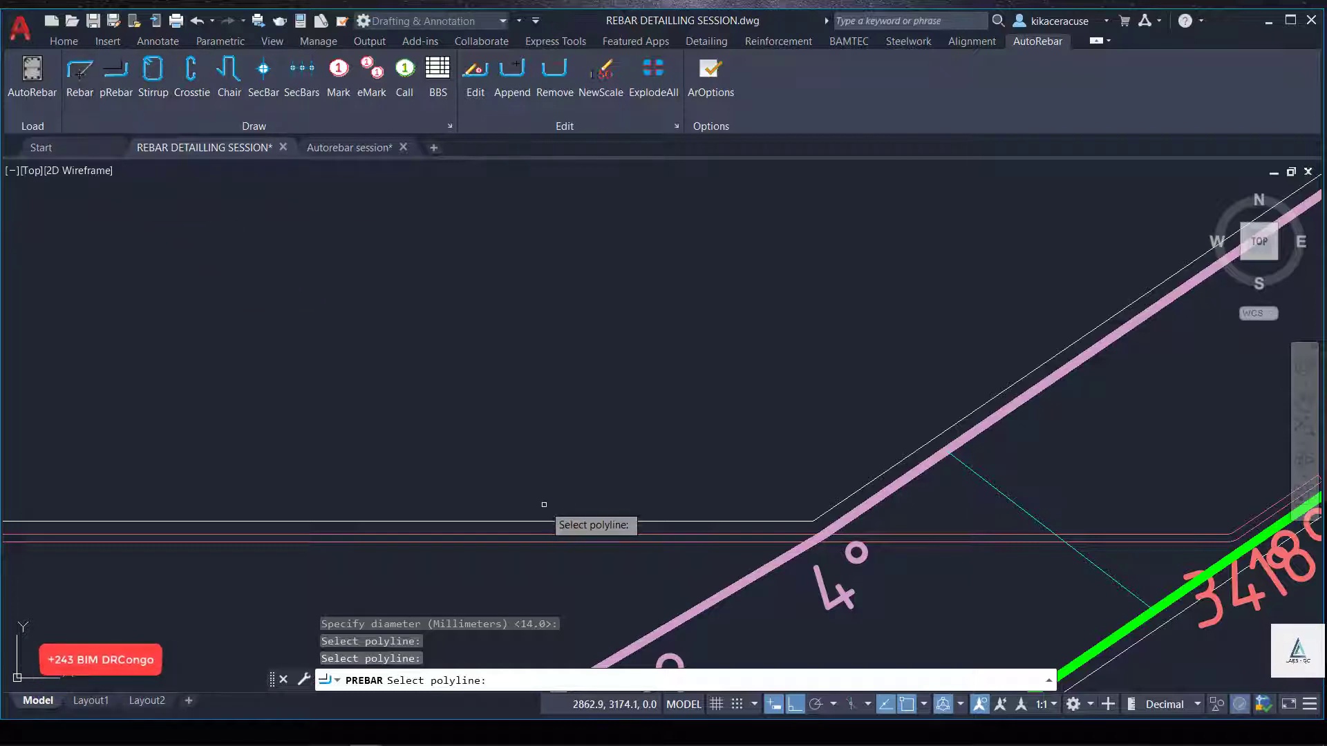
pyautogui.press('Escape')
# Switch the horizontal double-line bar to the Thick display modality.
pyautogui.click(476, 68)
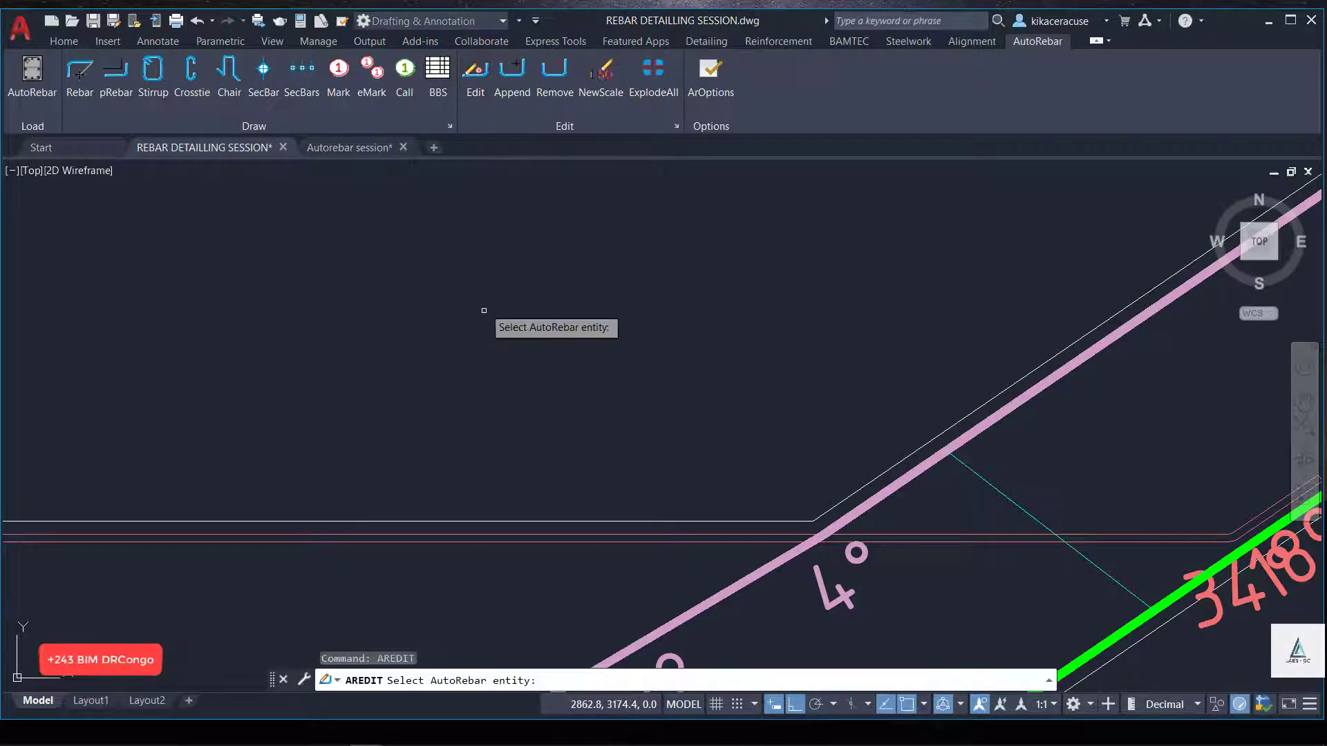
pyautogui.click(507, 539)
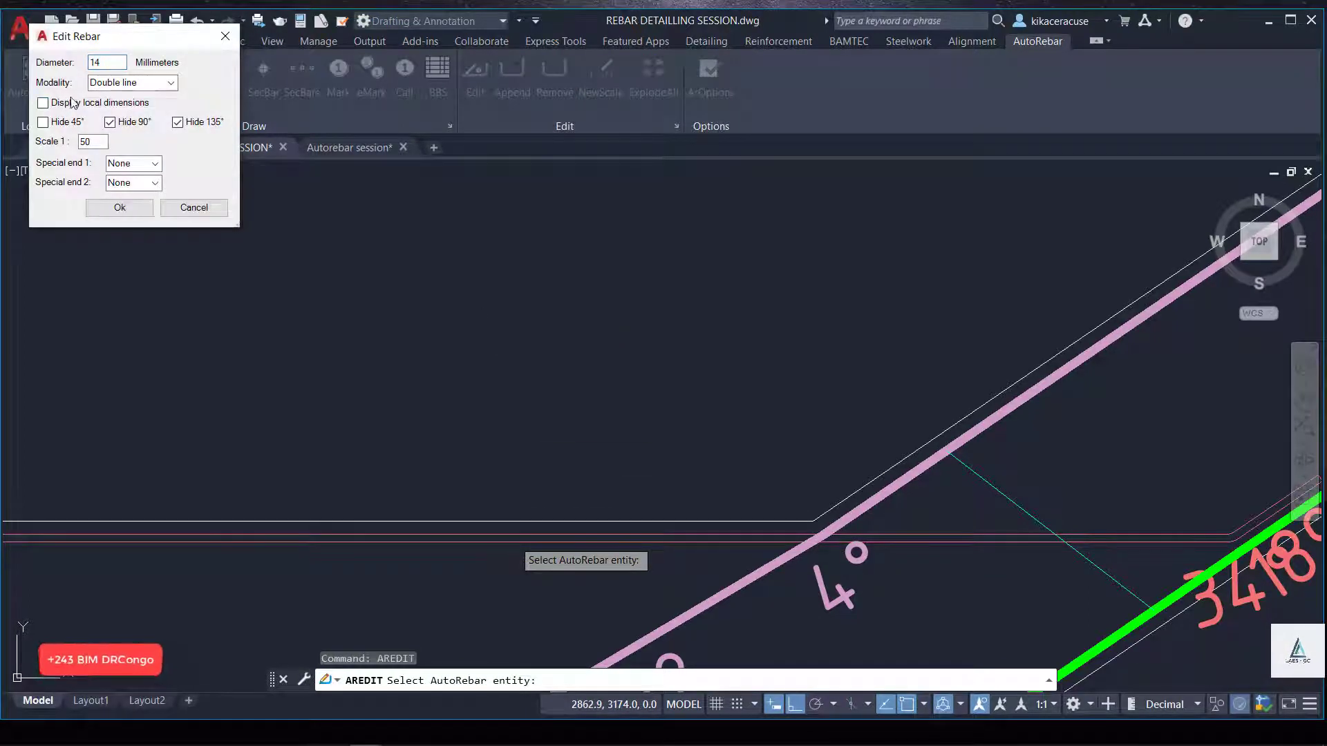
pyautogui.click(159, 83)
pyautogui.click(141, 104)
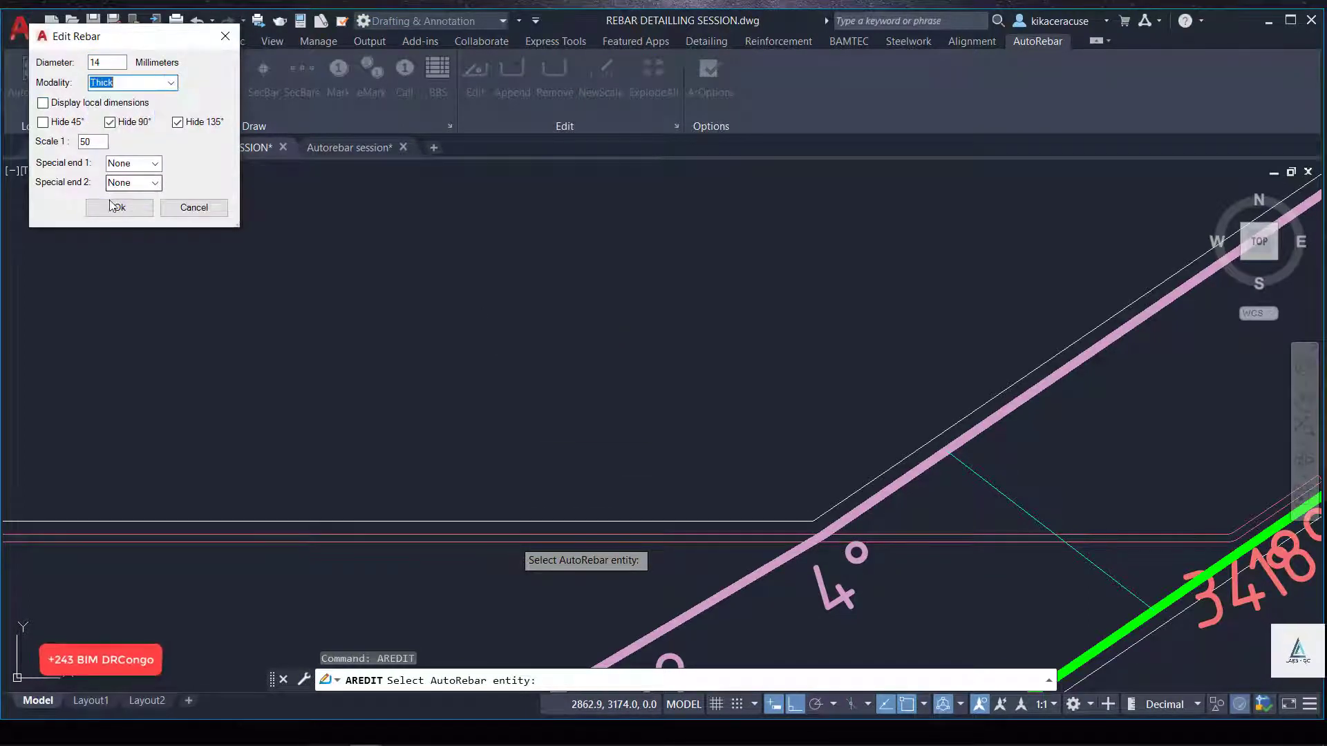
pyautogui.click(123, 209)
pyautogui.rightClick(331, 269)
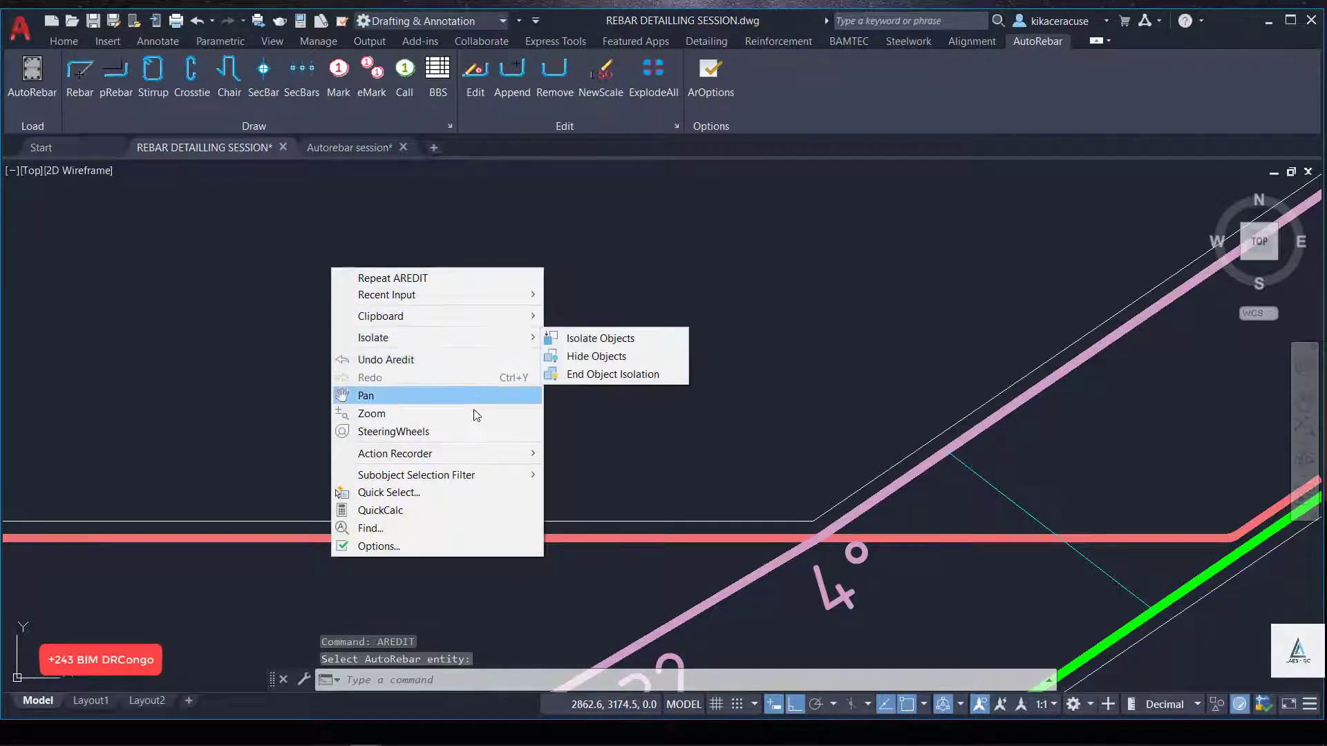
# Apply the rebar edit, cancel a stray new-rebar command and zoom to the left support.
pyautogui.click(242, 184)
pyautogui.click(72, 87)
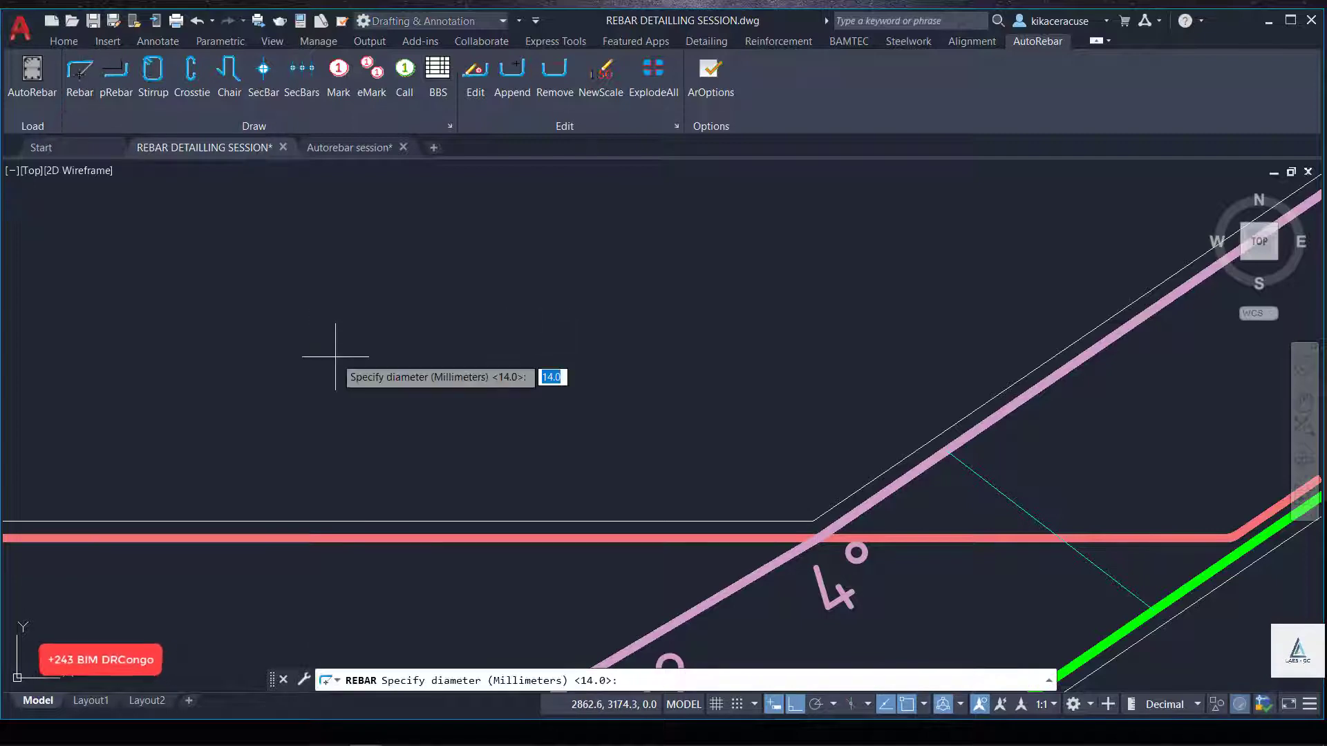
pyautogui.press('Escape')
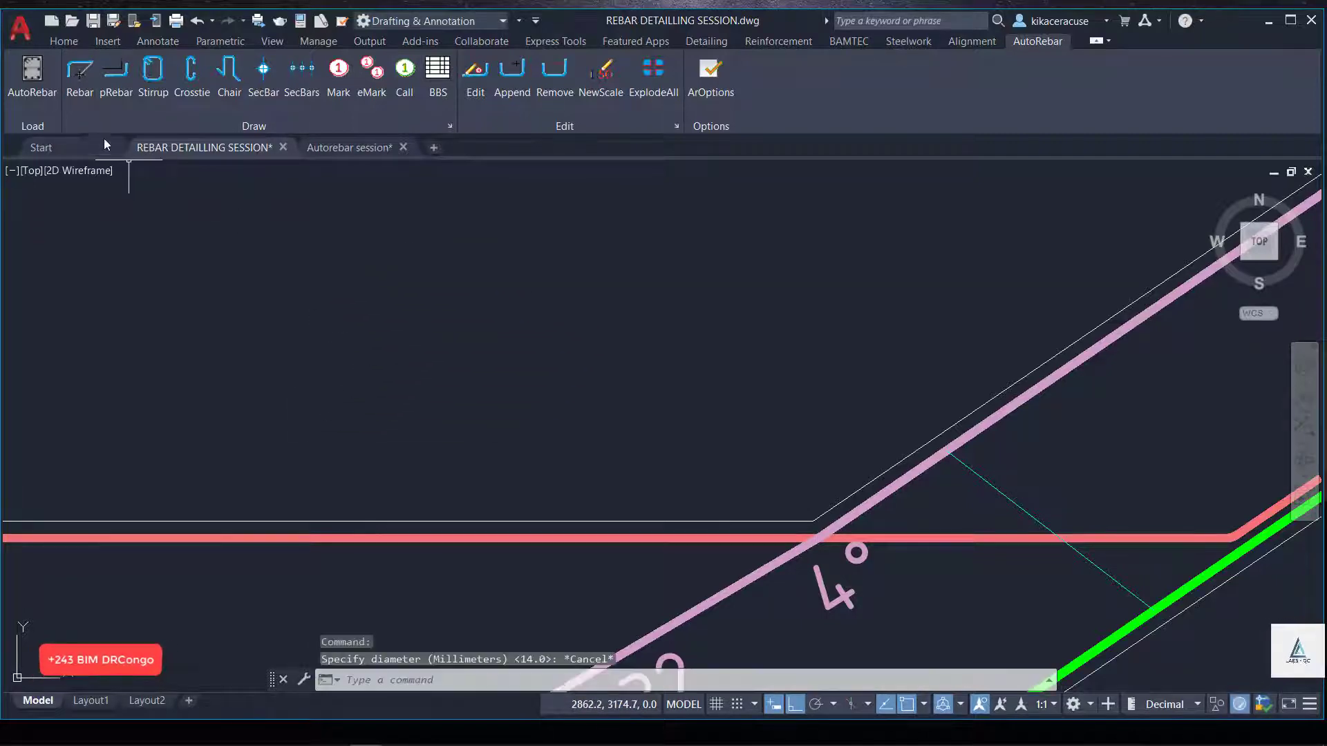
pyautogui.scroll(-3, 426, 446)
pyautogui.scroll(-3, 430, 450)
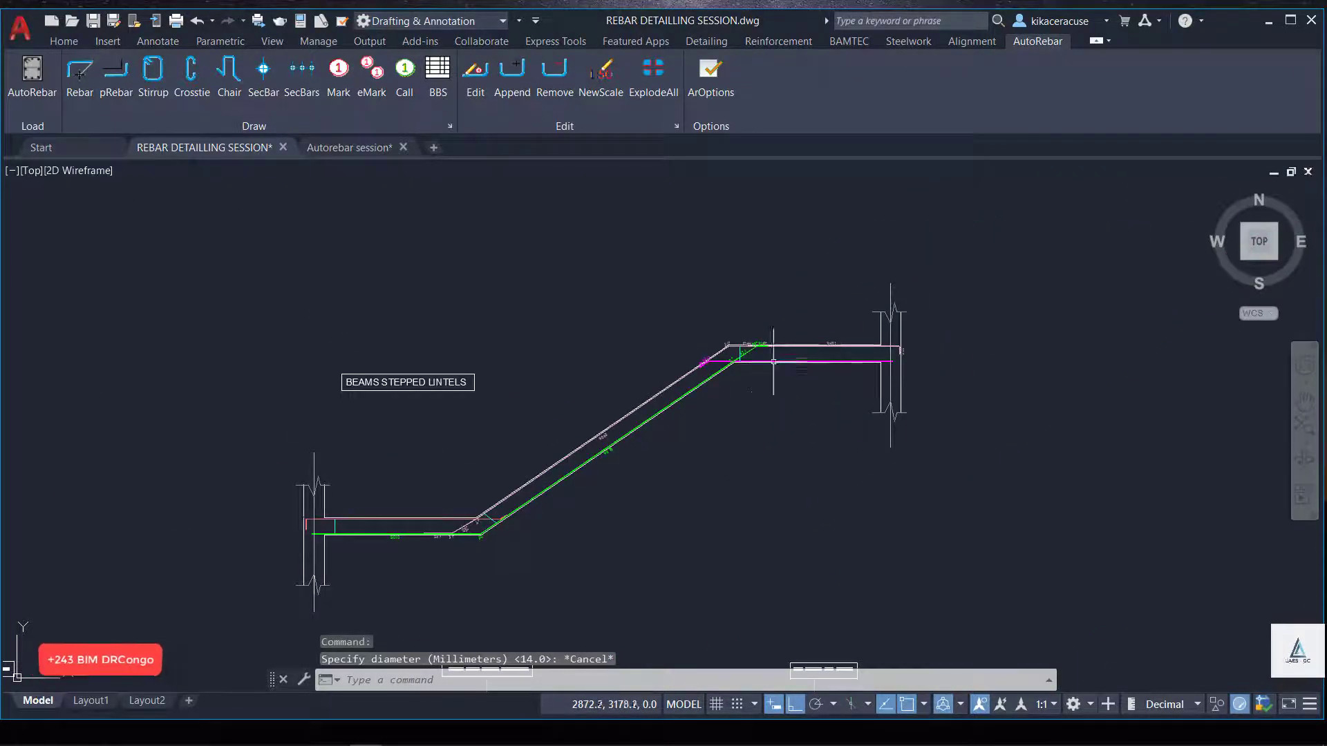
pyautogui.scroll(3, 773, 362)
pyautogui.scroll(2, 760, 356)
pyautogui.rightClick(742, 341)
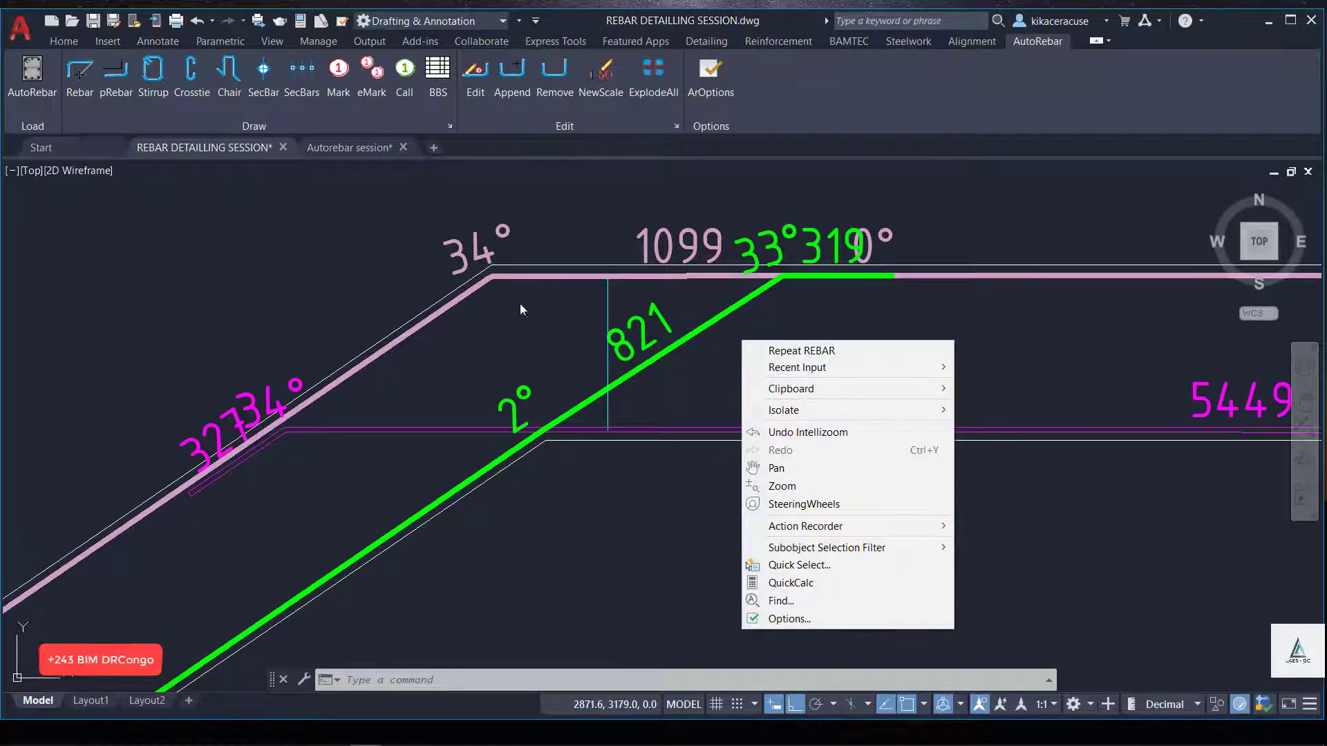
pyautogui.click(441, 423)
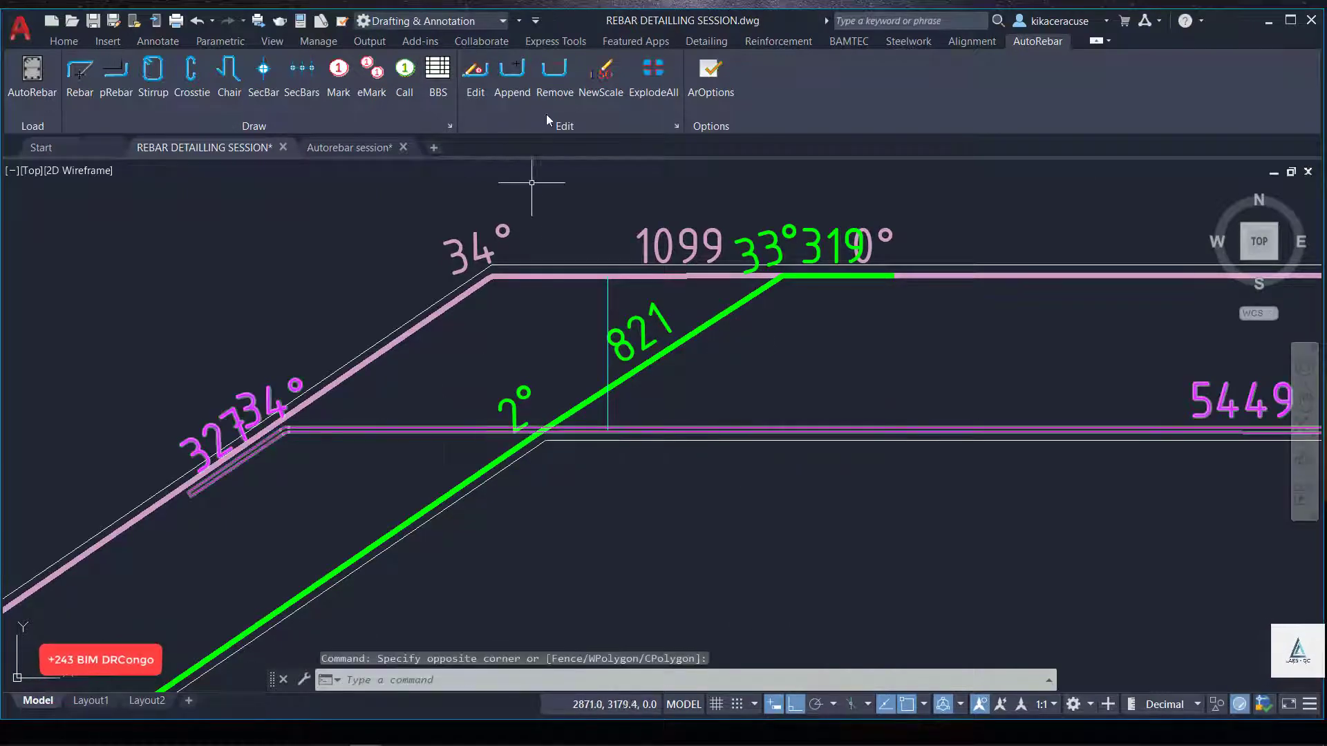
# Set the magenta bar on the upper step to the Thick display modality.
pyautogui.click(475, 72)
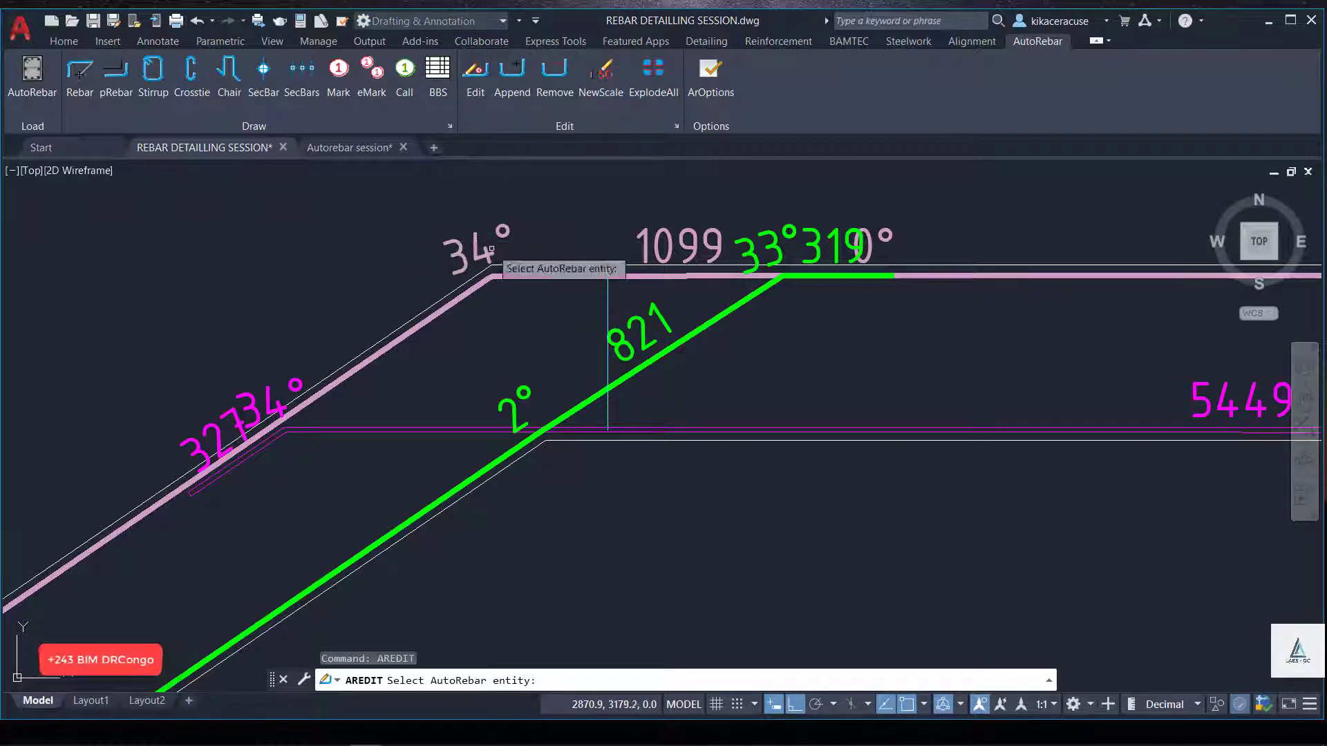
pyautogui.click(453, 431)
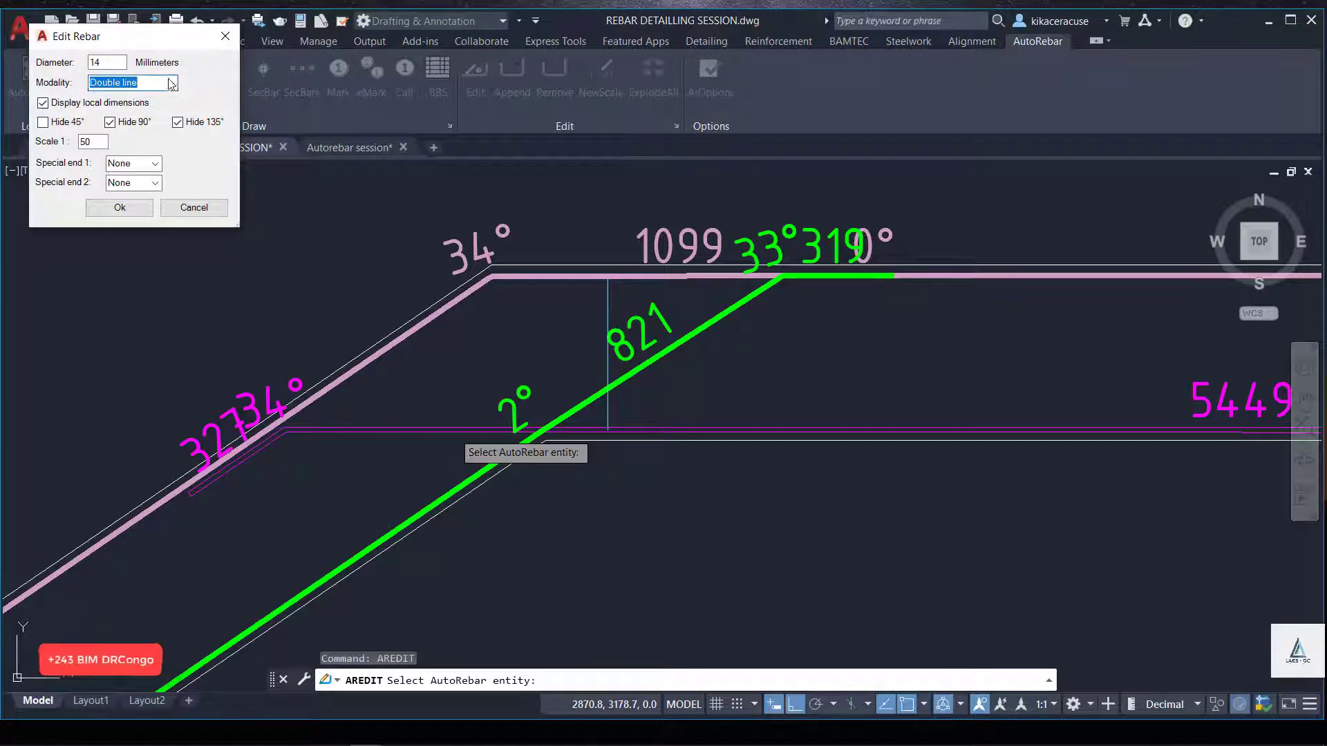
pyautogui.click(171, 84)
pyautogui.click(136, 110)
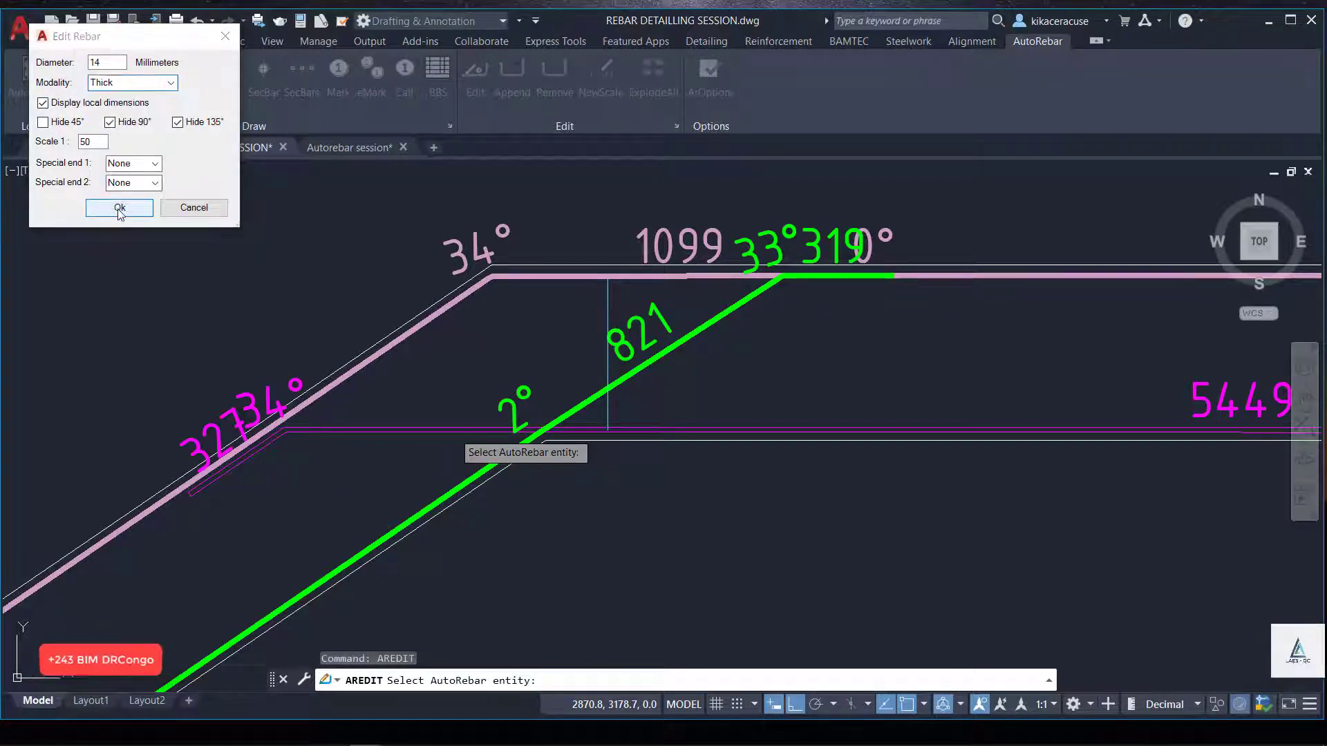
pyautogui.click(120, 208)
# Zoom to the vertical line between the top and bottom bars and start a new rebar.
pyautogui.scroll(-5, 726, 350)
pyautogui.scroll(-5, 726, 350)
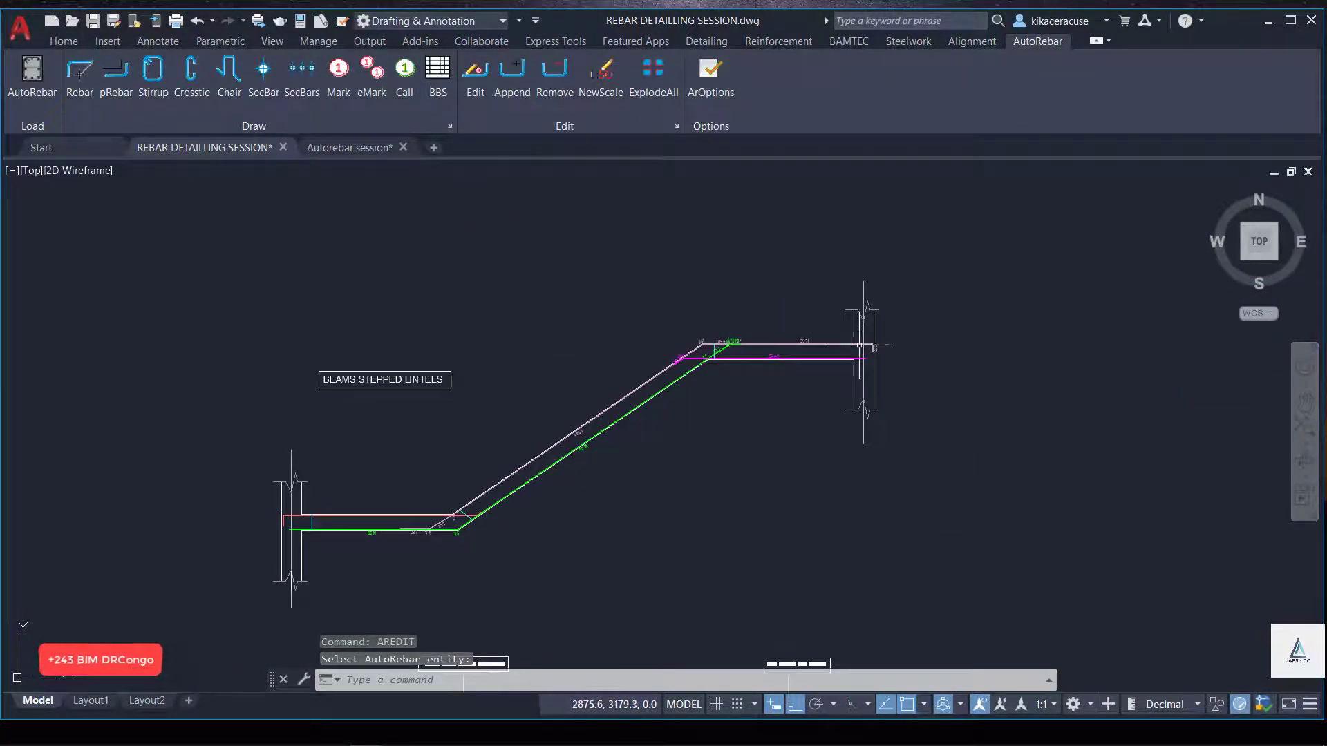
pyautogui.scroll(2, 311, 473)
pyautogui.scroll(3, 311, 473)
pyautogui.scroll(-3, 343, 501)
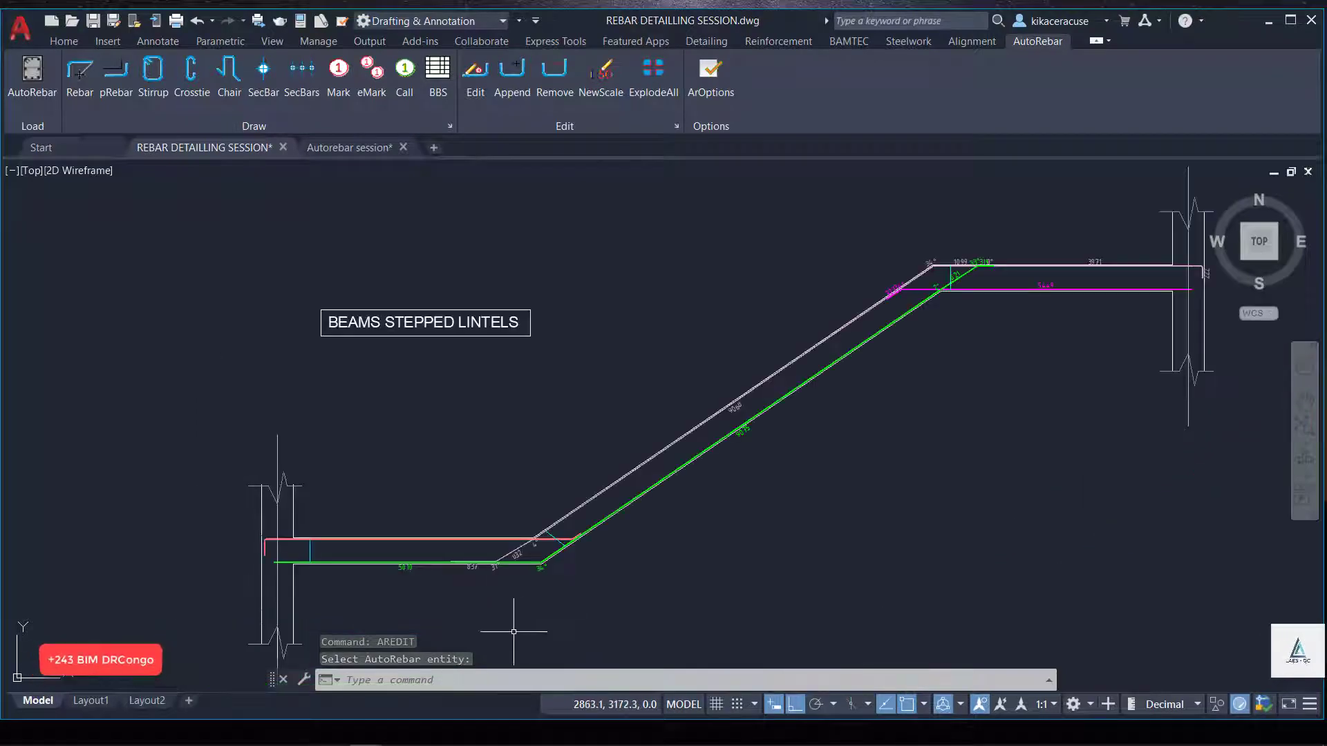
pyautogui.scroll(2, 517, 553)
pyautogui.scroll(2, 518, 525)
pyautogui.scroll(3, 518, 483)
pyautogui.scroll(-1, 561, 442)
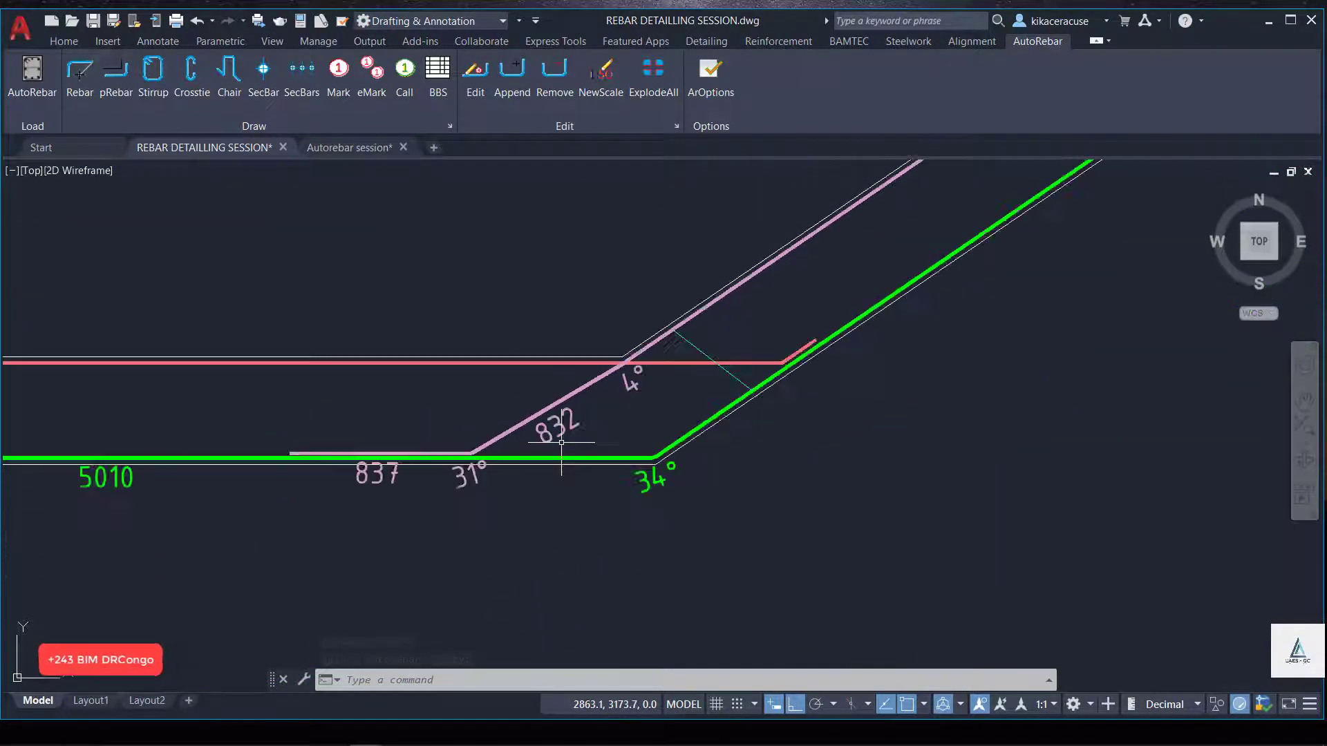
pyautogui.scroll(-5, 561, 442)
pyautogui.scroll(6, 414, 445)
pyautogui.scroll(-2, 297, 439)
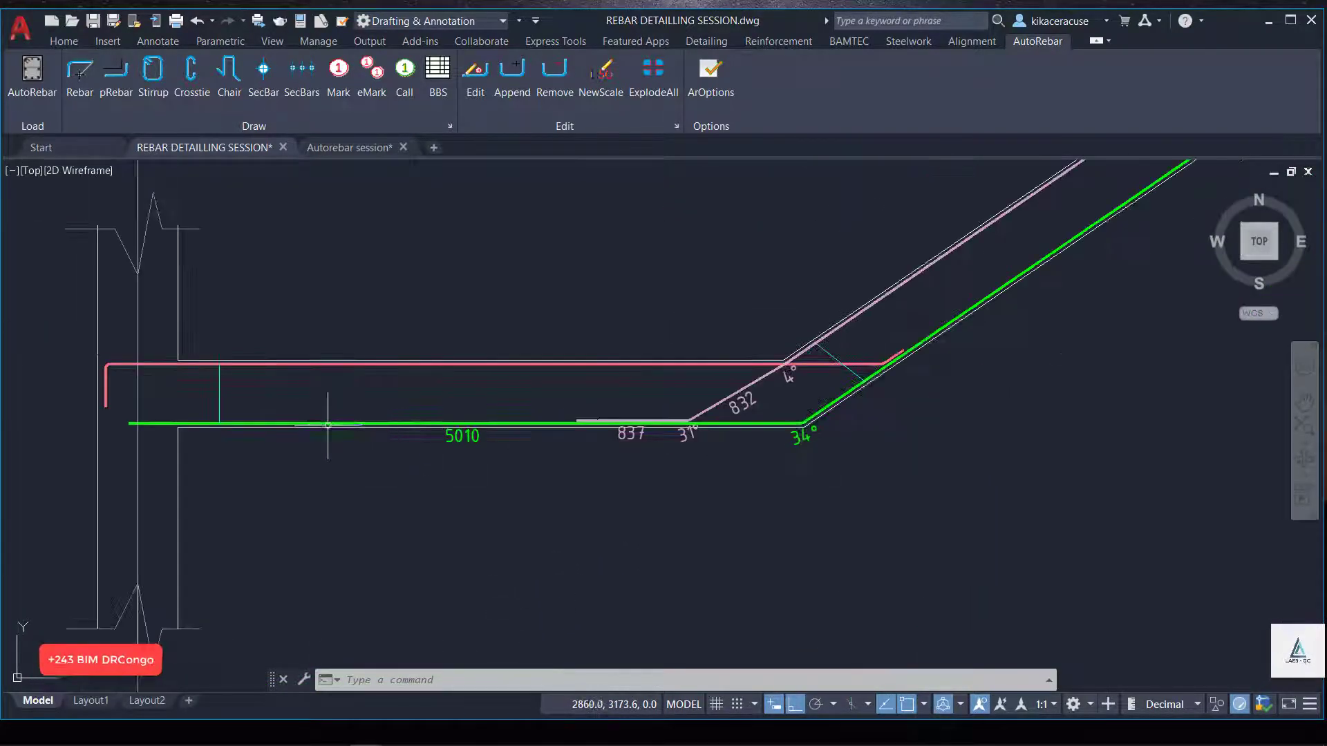
pyautogui.scroll(6, 169, 395)
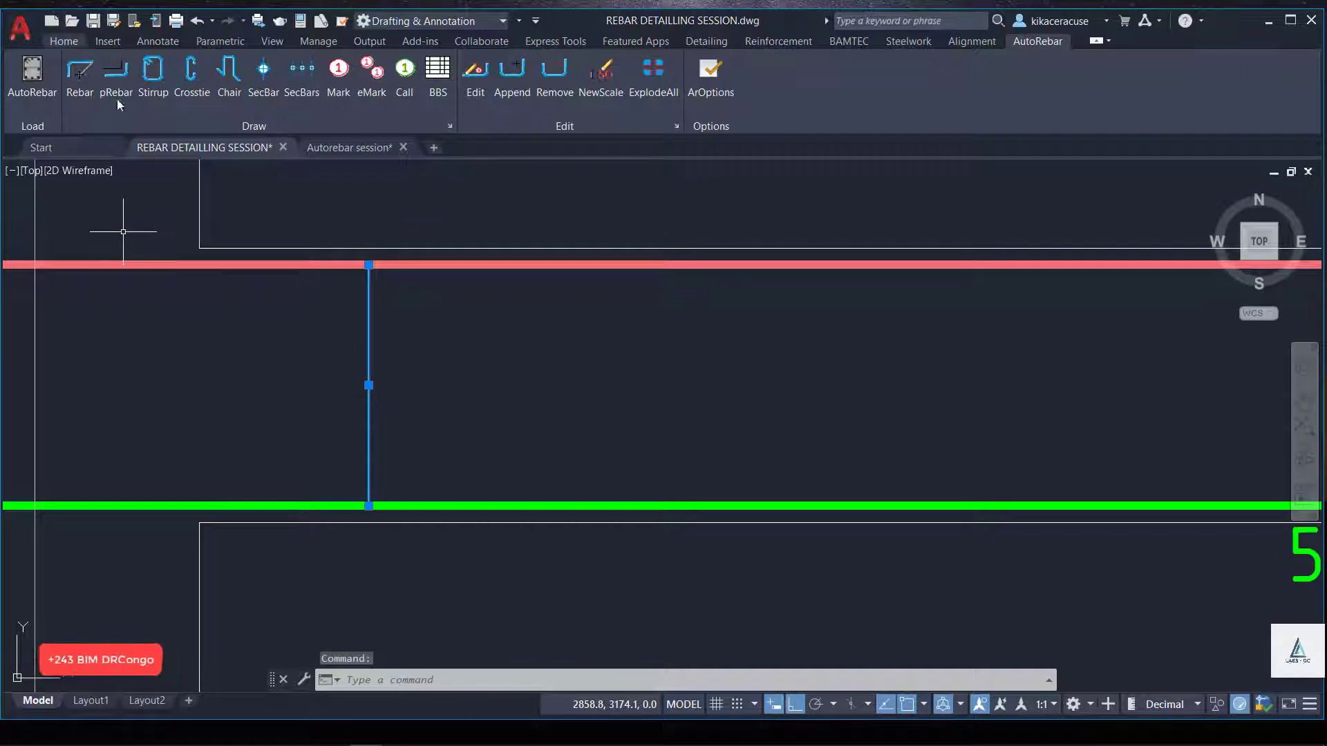
pyautogui.click(80, 73)
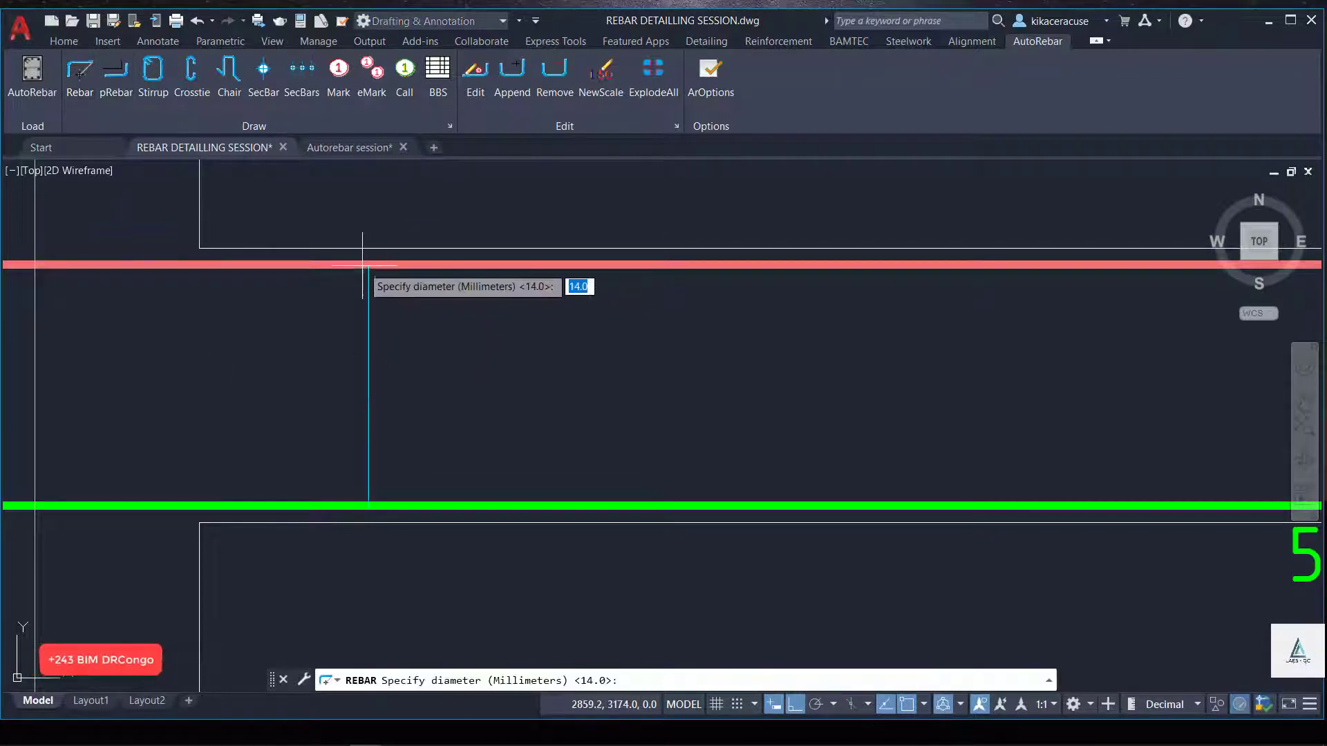
# Draw a 6 mm rebar from near the red bar down to the green bar.
pyautogui.scroll(8, 362, 265)
pyautogui.write('6')
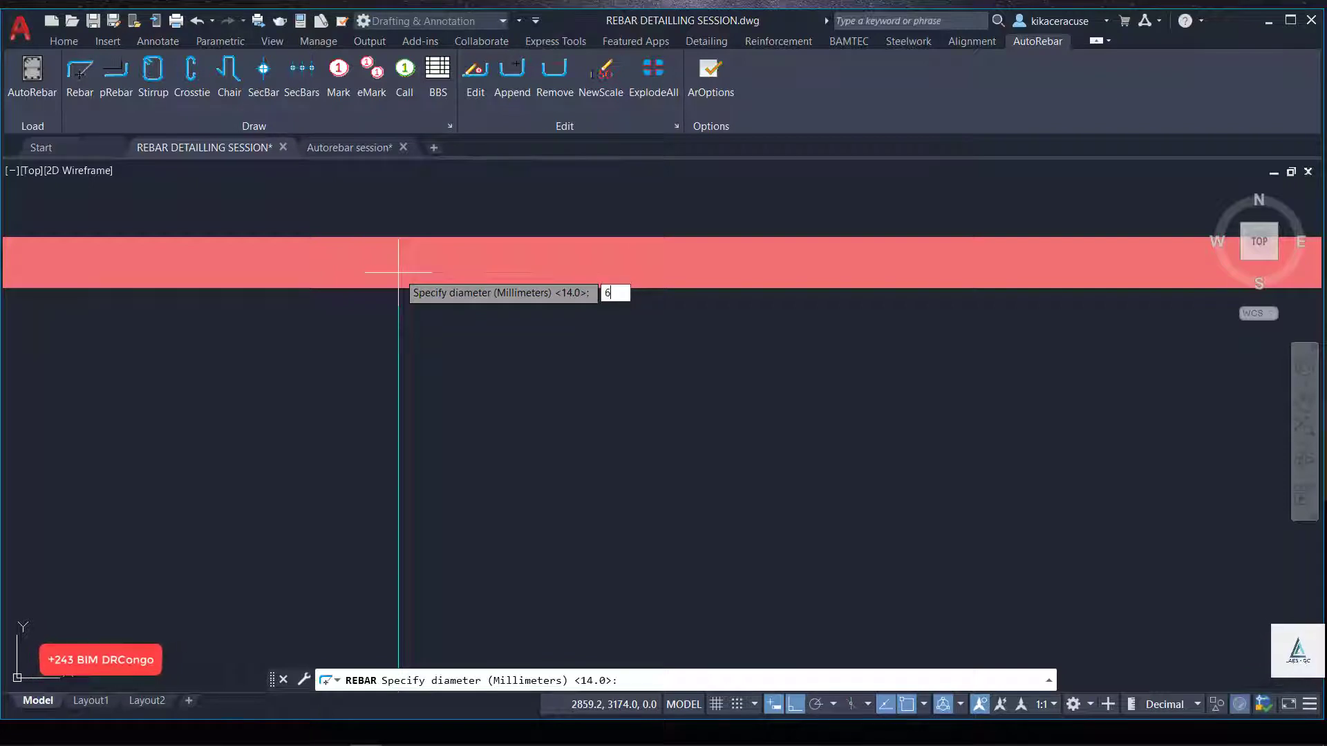
pyautogui.press('Return')
pyautogui.click(400, 235)
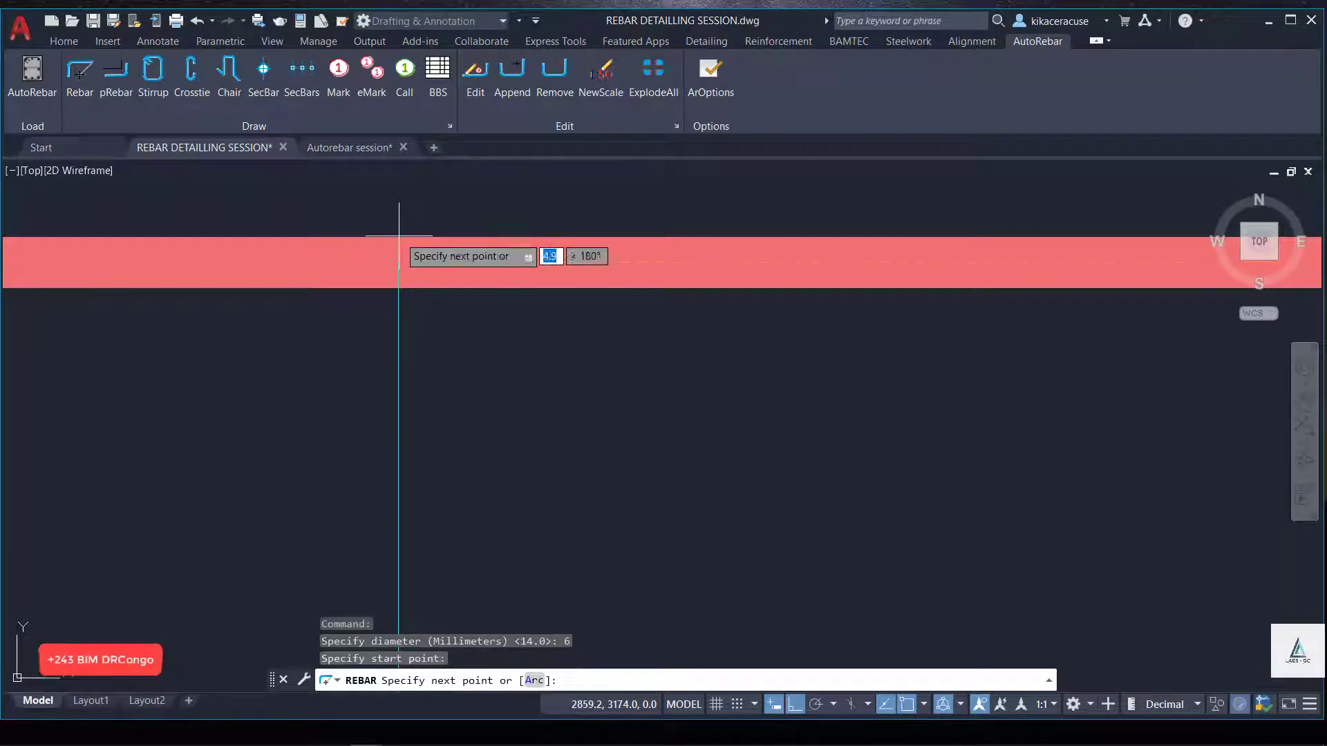
pyautogui.scroll(-3, 400, 276)
pyautogui.scroll(-3, 400, 326)
pyautogui.scroll(5, 415, 434)
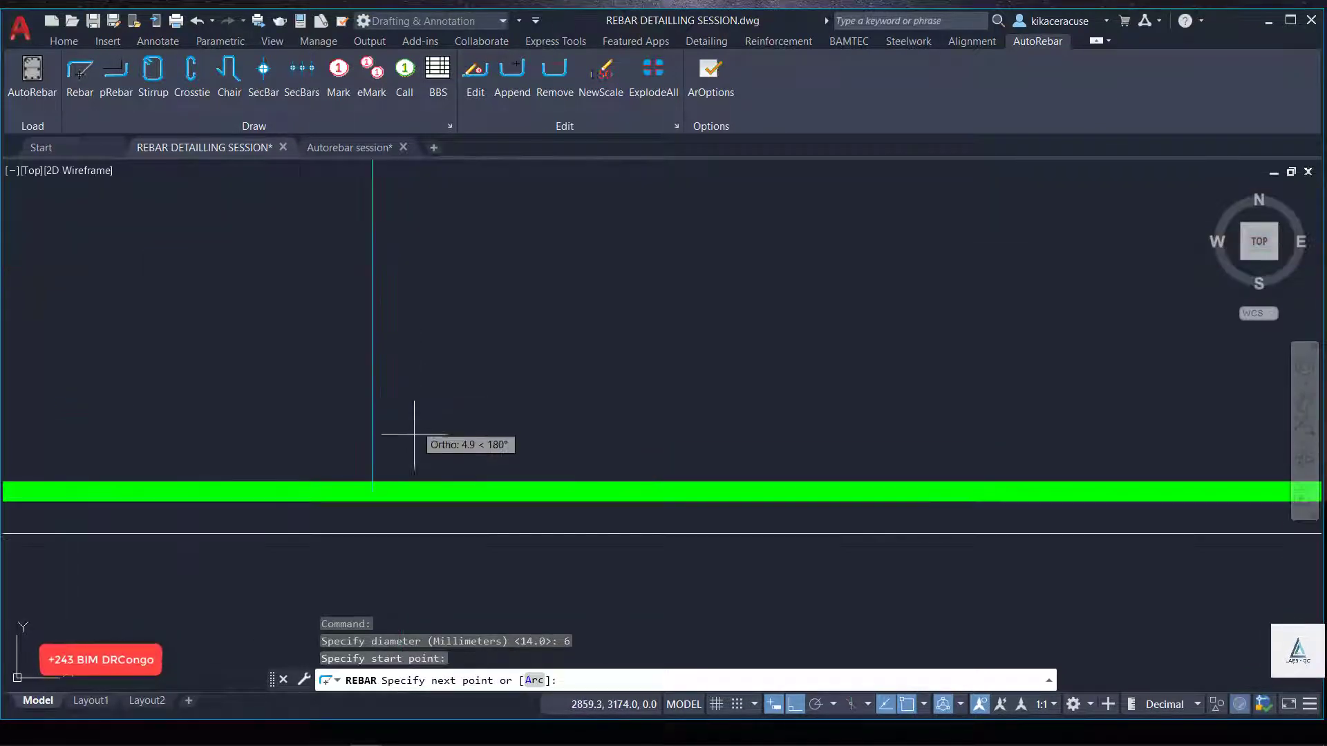
pyautogui.scroll(4, 372, 513)
pyautogui.scroll(4, 370, 514)
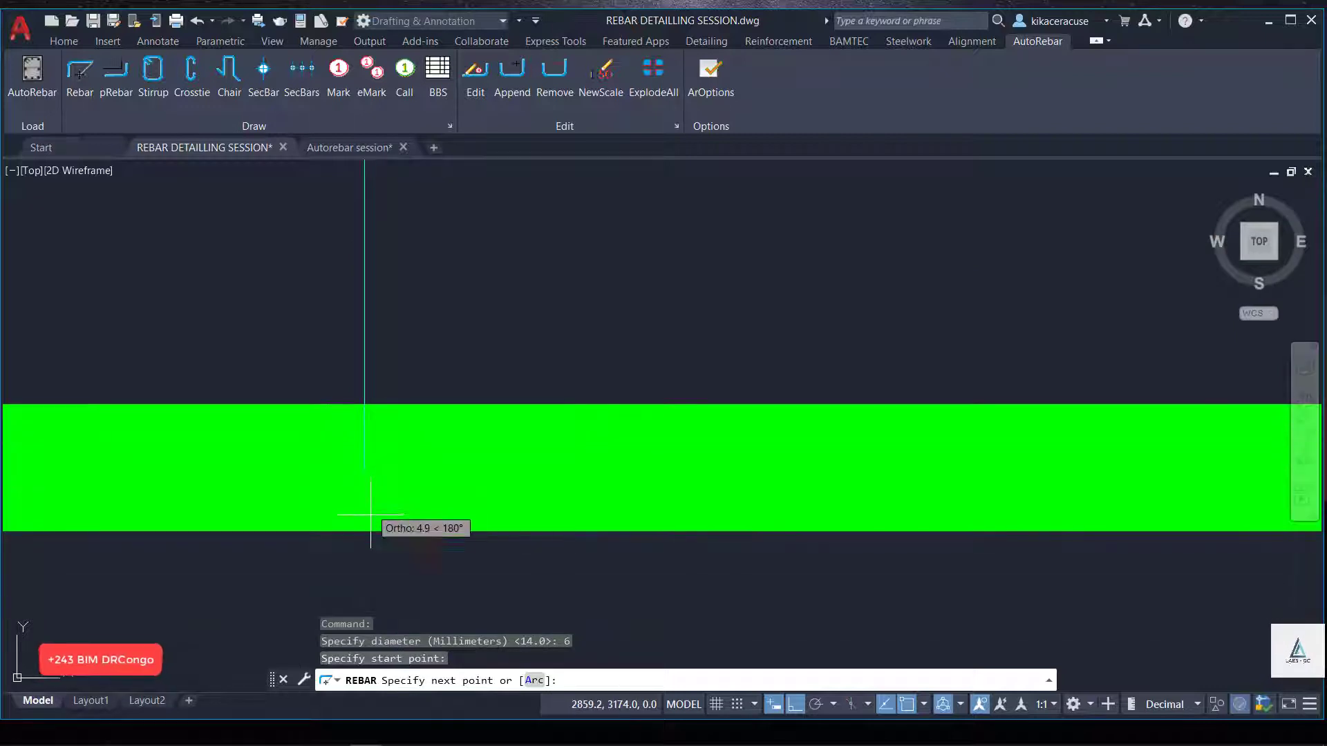
pyautogui.click(356, 441)
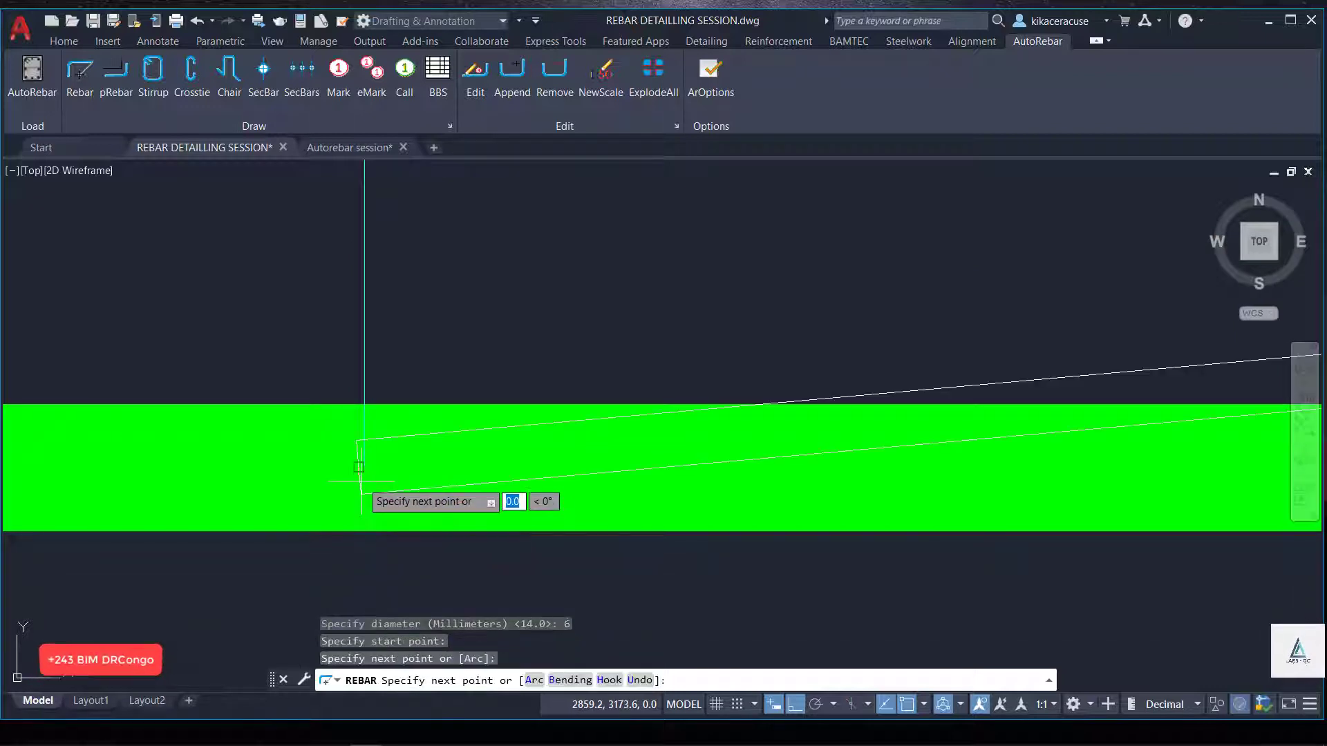
pyautogui.scroll(-8, 360, 481)
pyautogui.press('Escape')
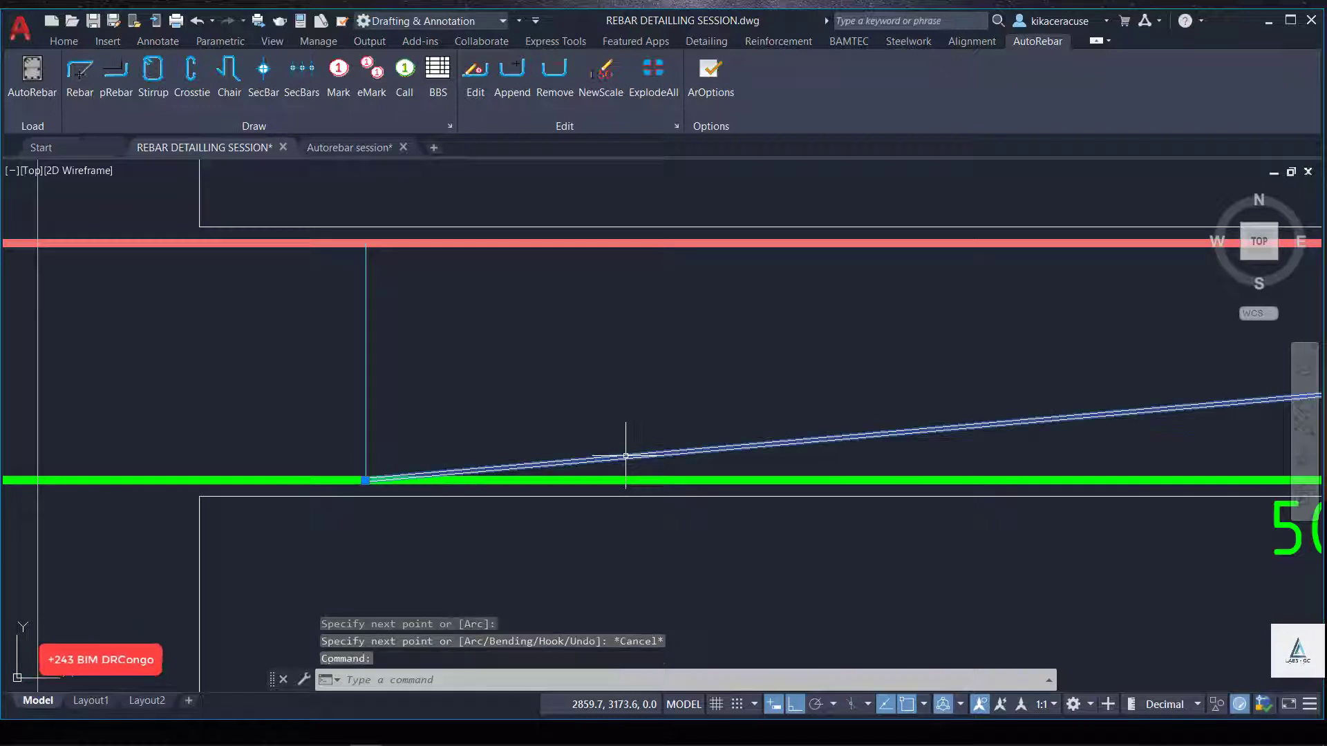
# Delete the mistaken sloped bar and grip-stretch the vertical guide line.
pyautogui.press('Delete')
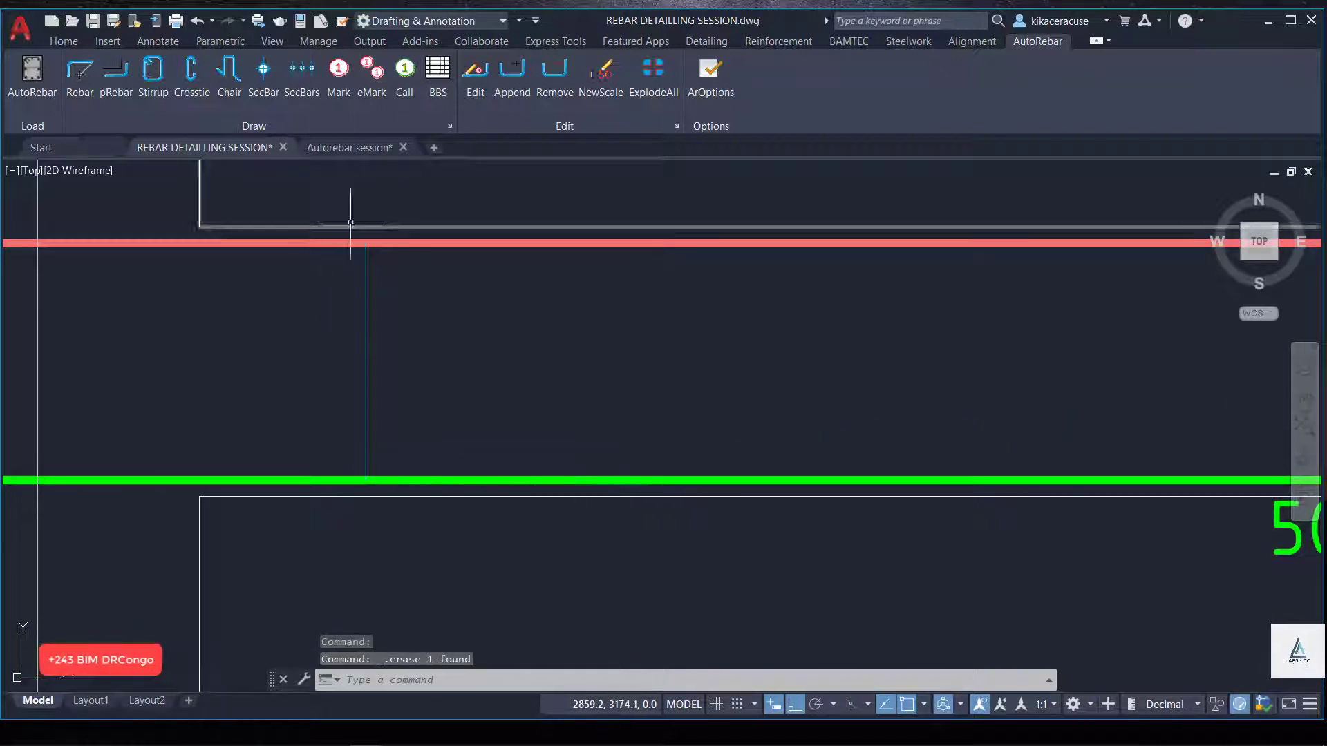
pyautogui.scroll(8, 355, 220)
pyautogui.click(440, 363)
pyautogui.scroll(2, 445, 355)
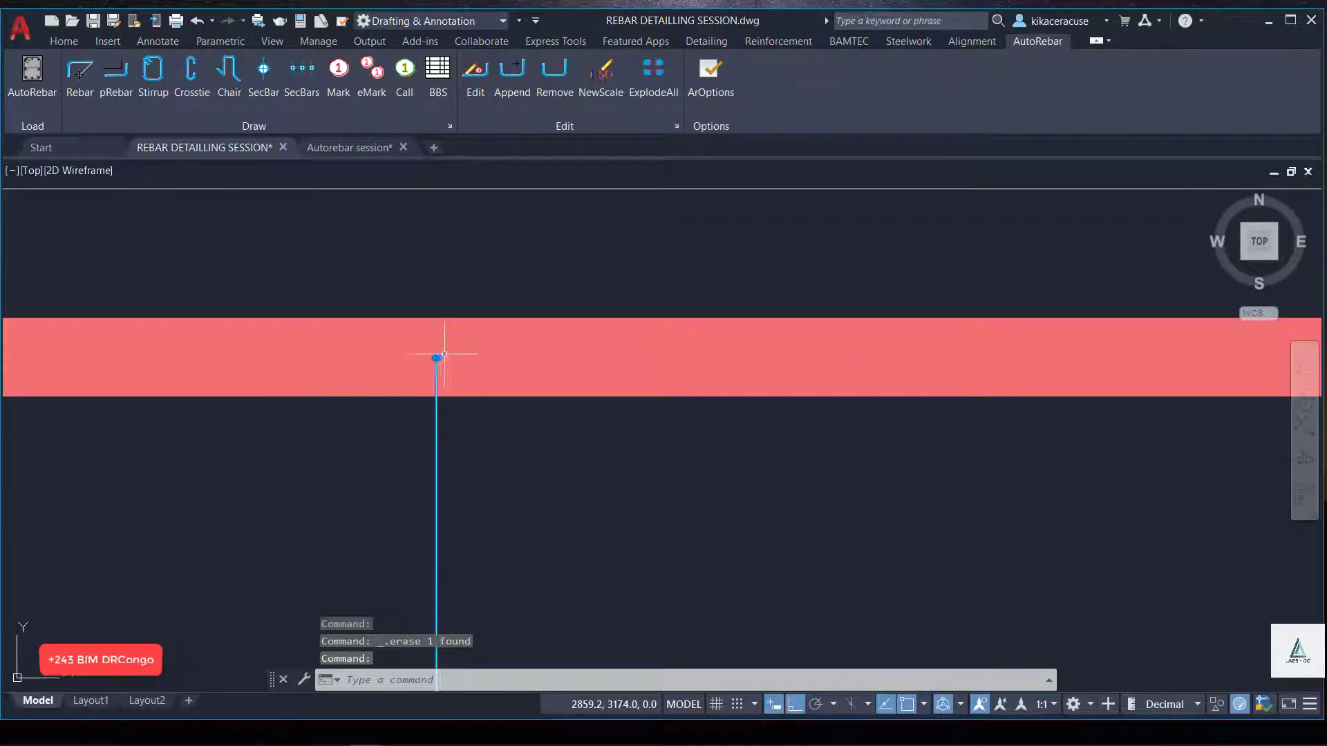
pyautogui.click(436, 358)
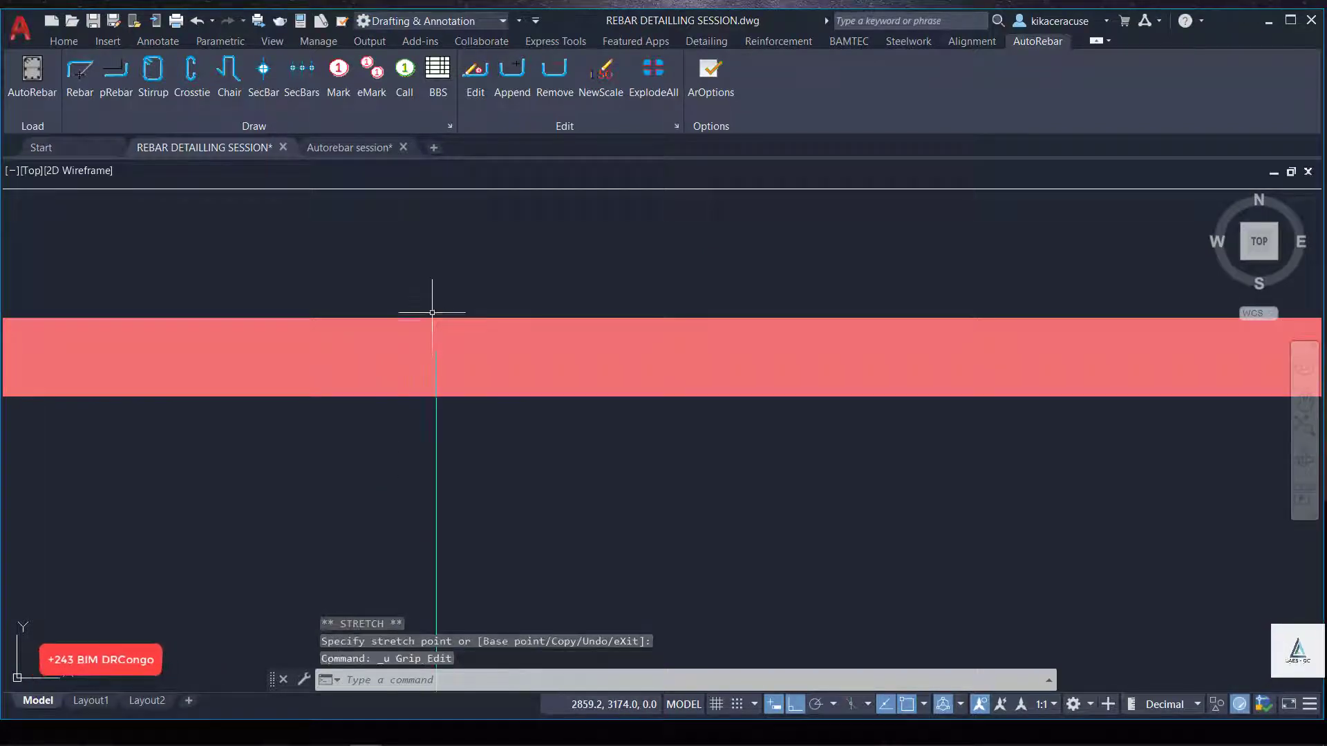
pyautogui.hotkey('ctrl', 'z')
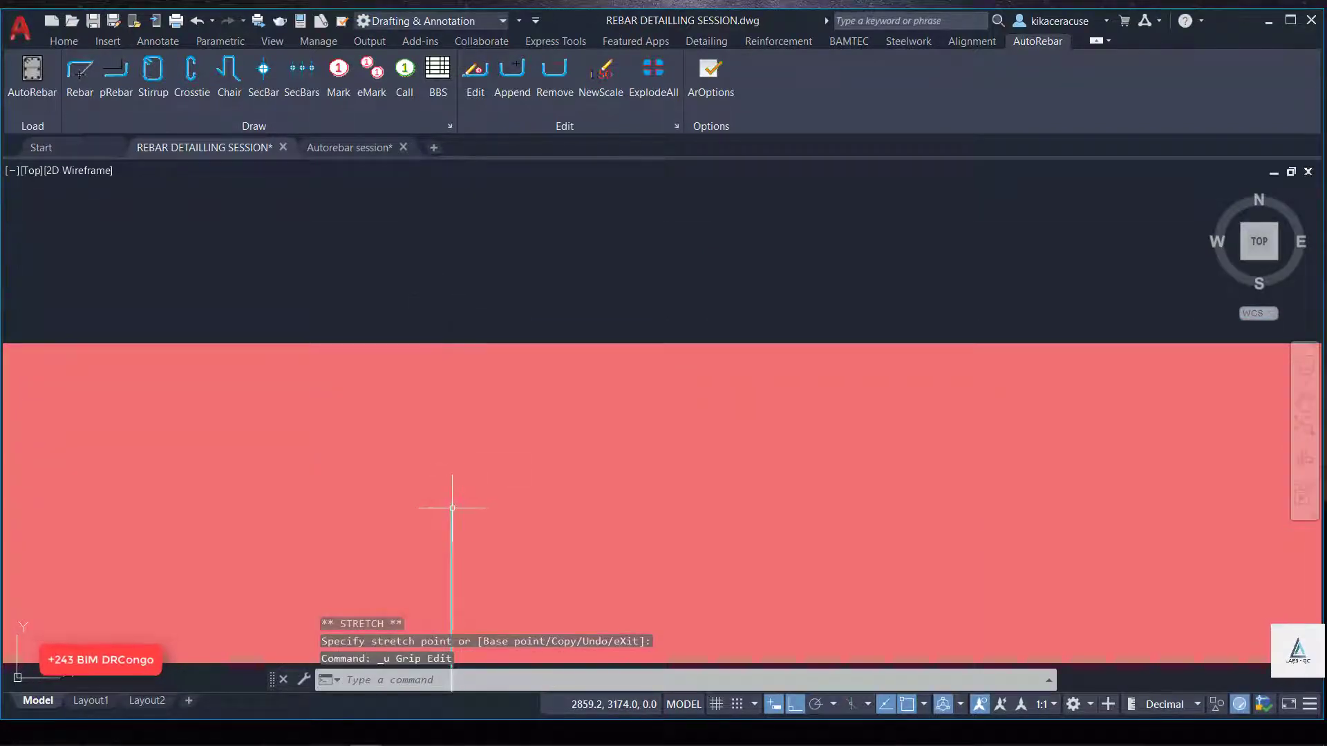
pyautogui.click(452, 505)
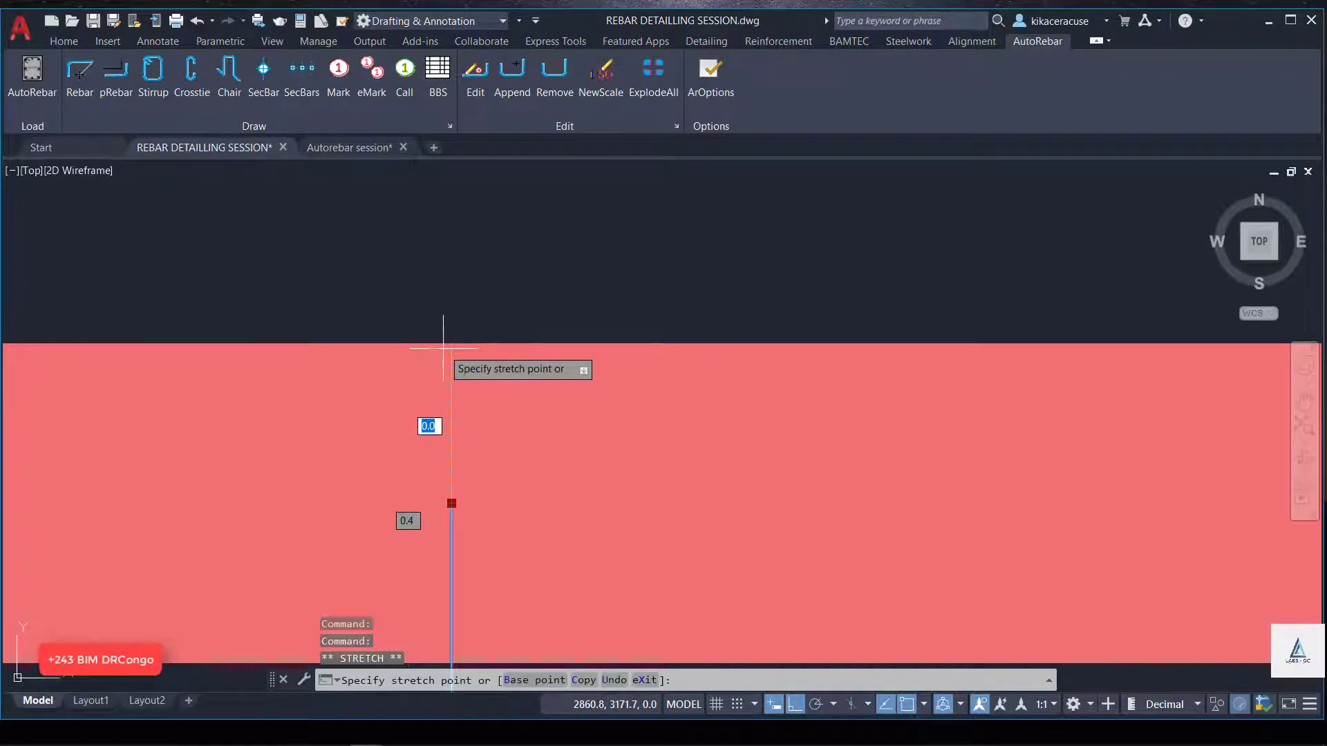
pyautogui.scroll(-5, 443, 287)
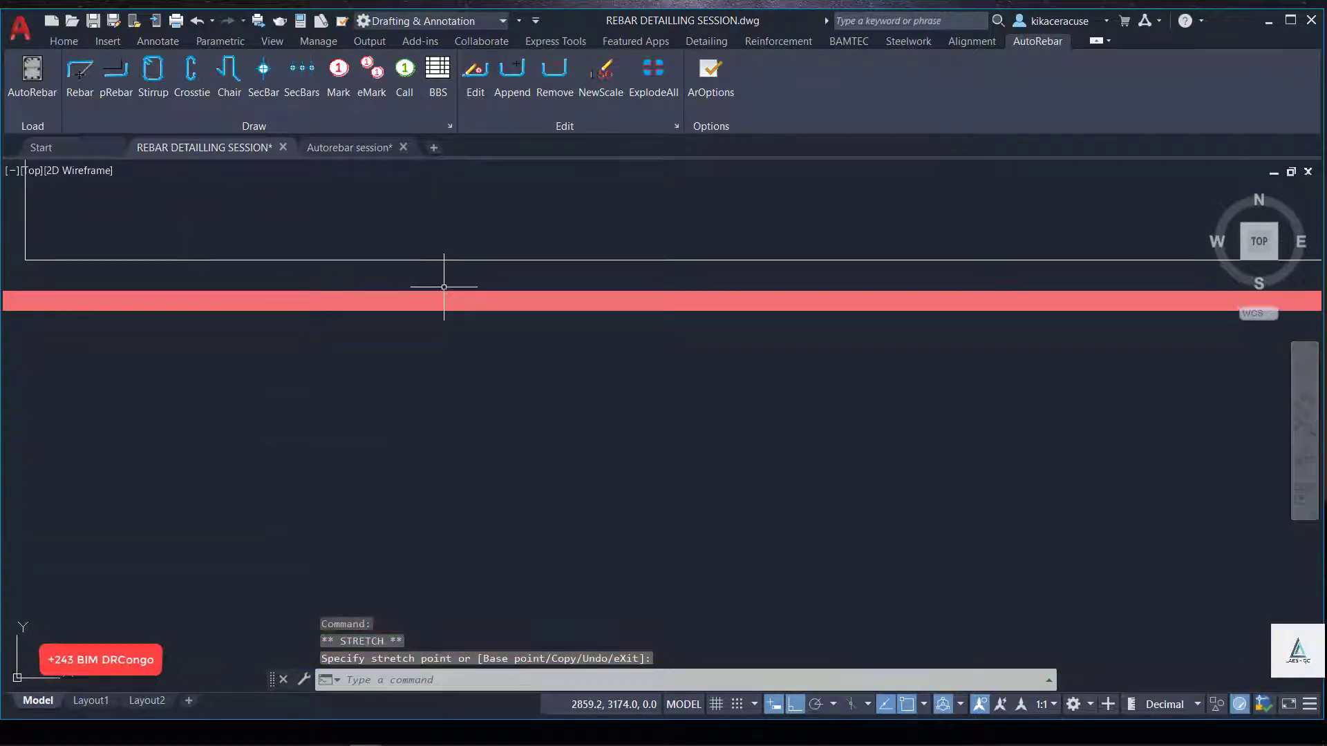
# Bring up the Home tab drawing and editing tools and refocus on the stepped lintel.
pyautogui.click(63, 41)
pyautogui.scroll(1, 455, 421)
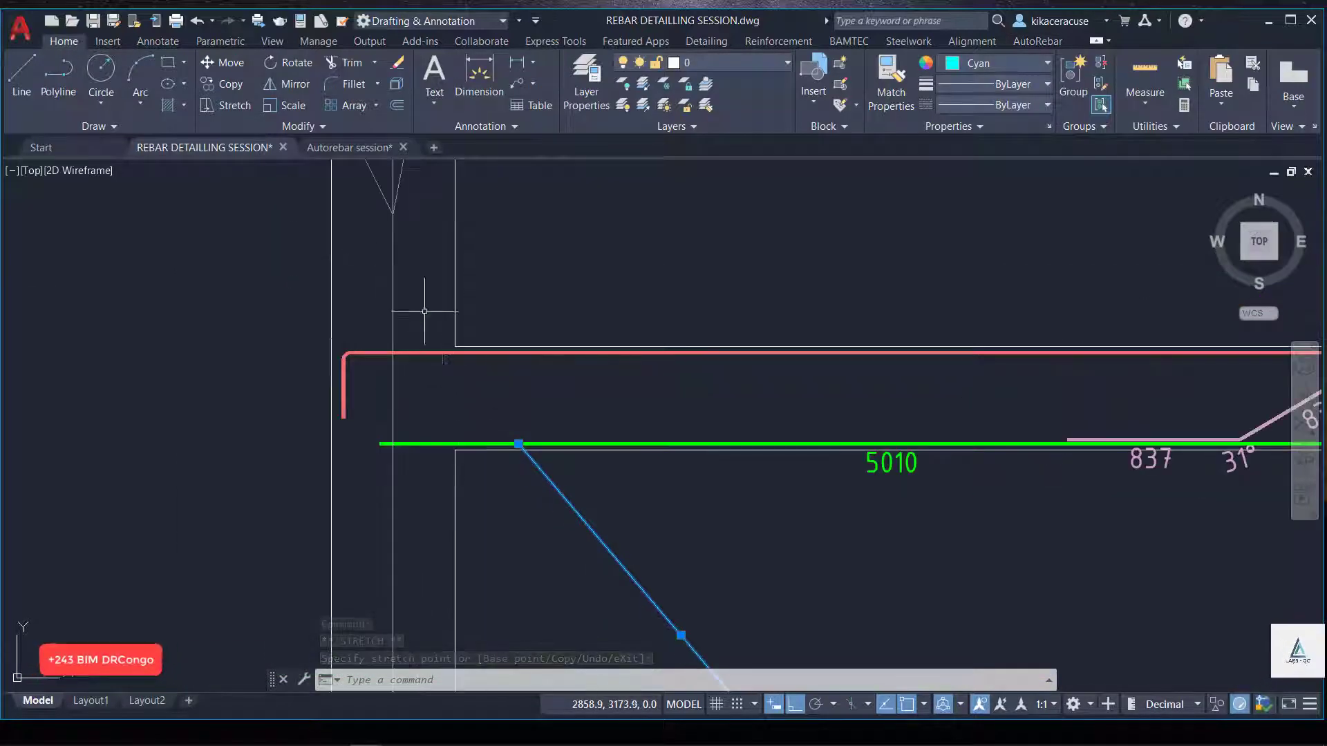
pyautogui.scroll(4, 436, 321)
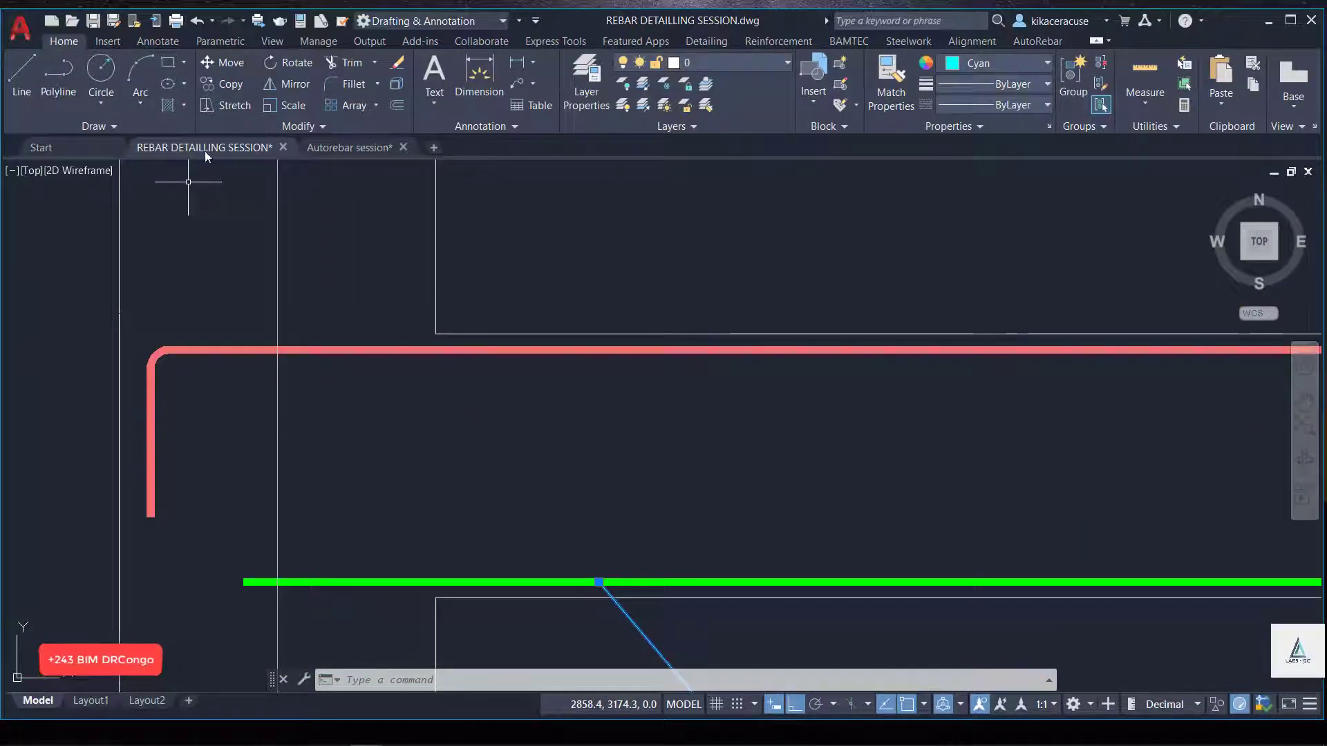
pyautogui.scroll(-8, 357, 323)
pyautogui.scroll(2, 435, 418)
pyautogui.write('ERASE')
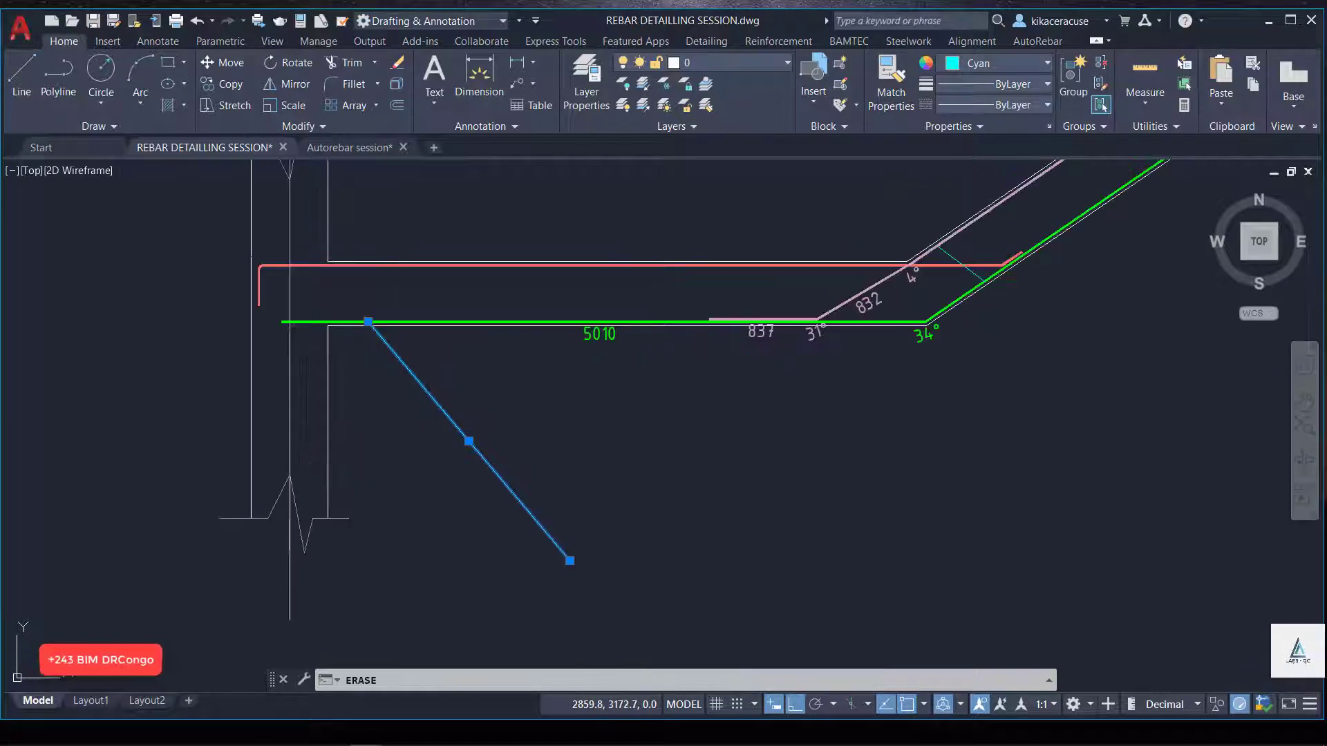
pyautogui.press('Return')
# Start a line on the red top bar, then switch Ortho off and cancel it.
pyautogui.click(22, 76)
pyautogui.scroll(2, 371, 371)
pyautogui.scroll(5, 243, 231)
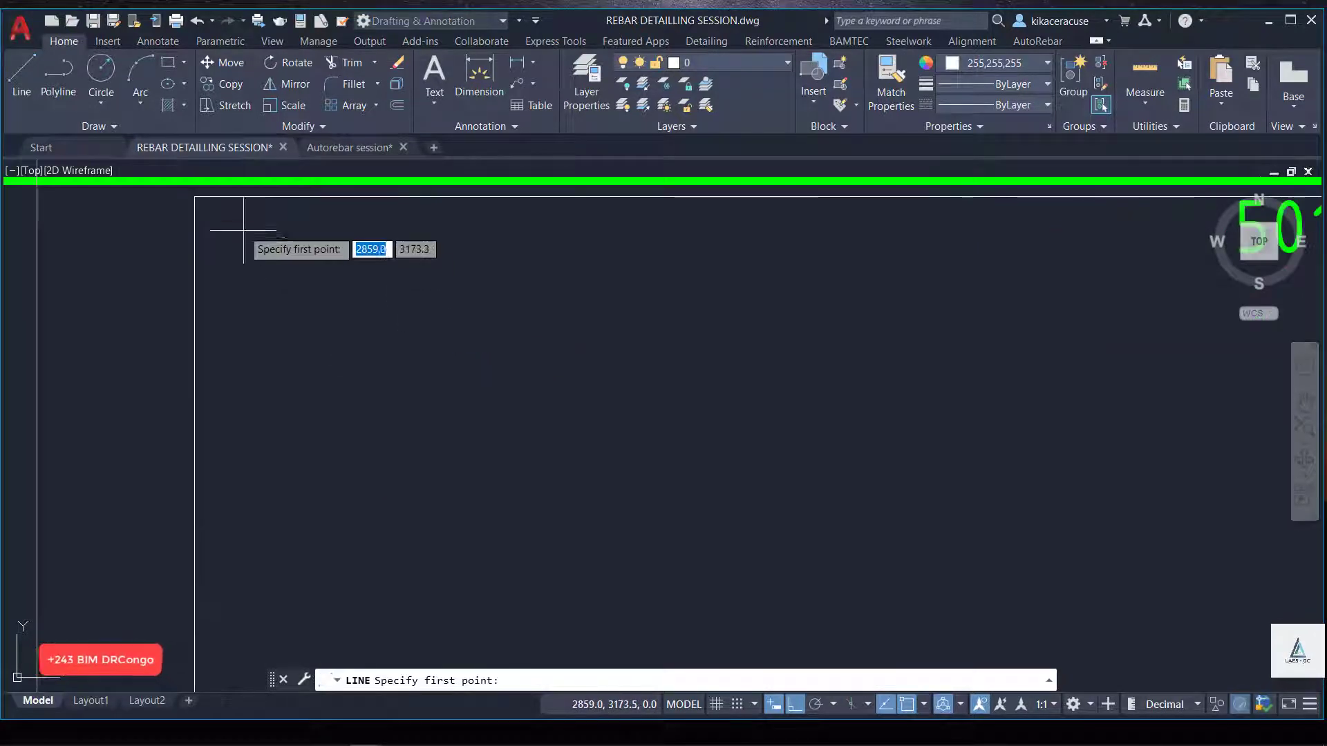
pyautogui.scroll(-5, 608, 599)
pyautogui.scroll(-2, 608, 599)
pyautogui.scroll(4, 479, 441)
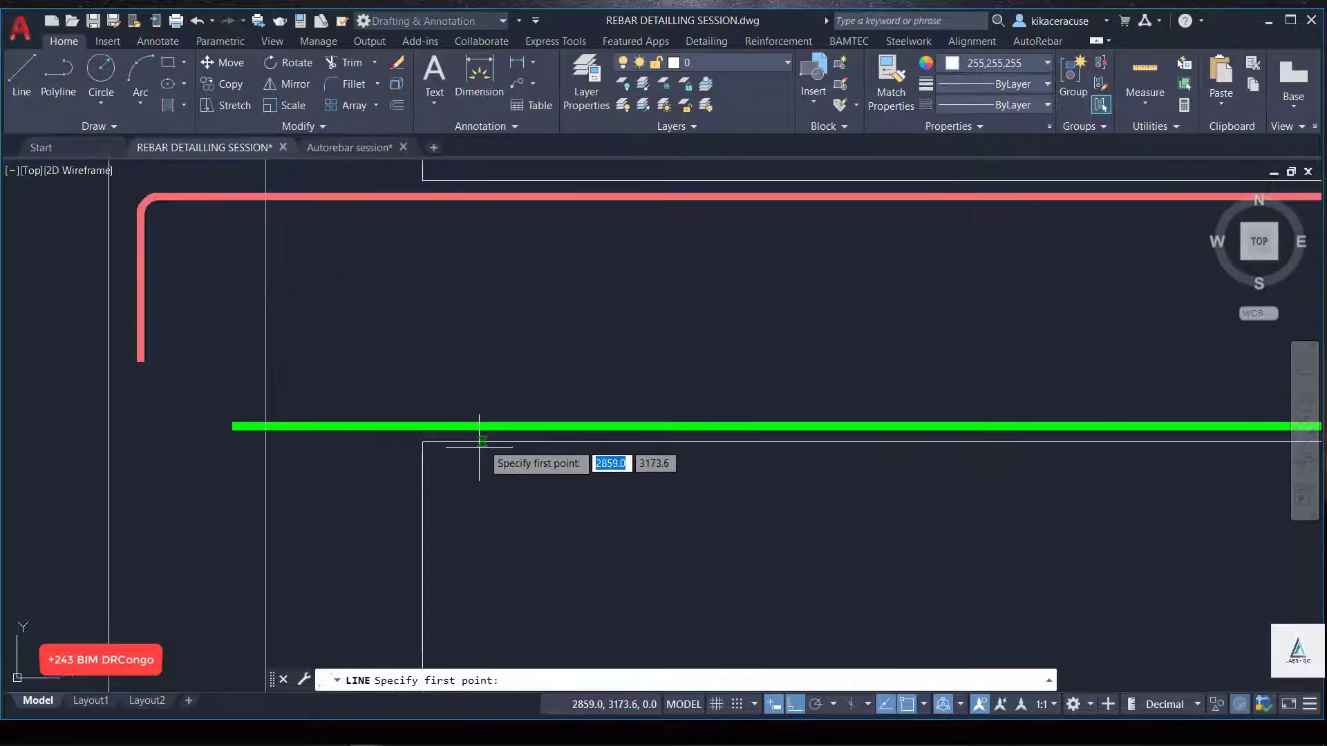
pyautogui.scroll(5, 423, 427)
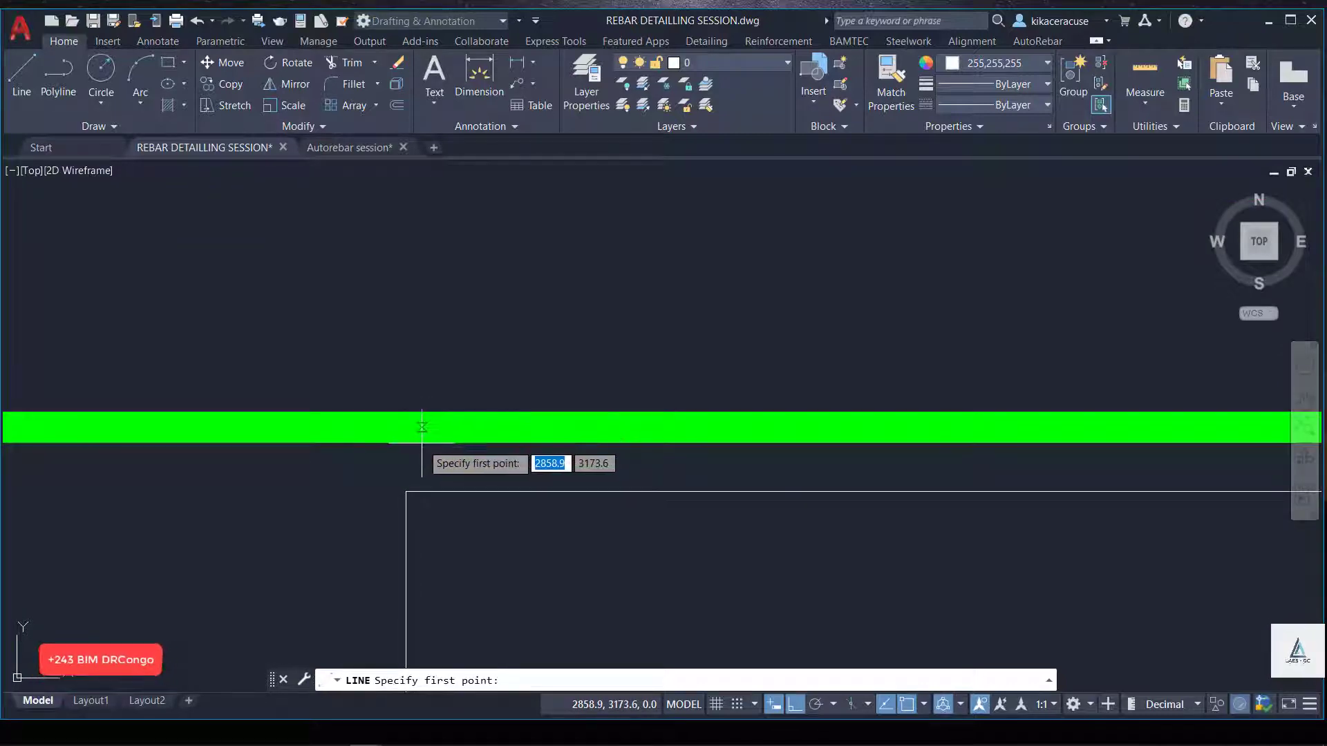
pyautogui.scroll(-4, 355, 477)
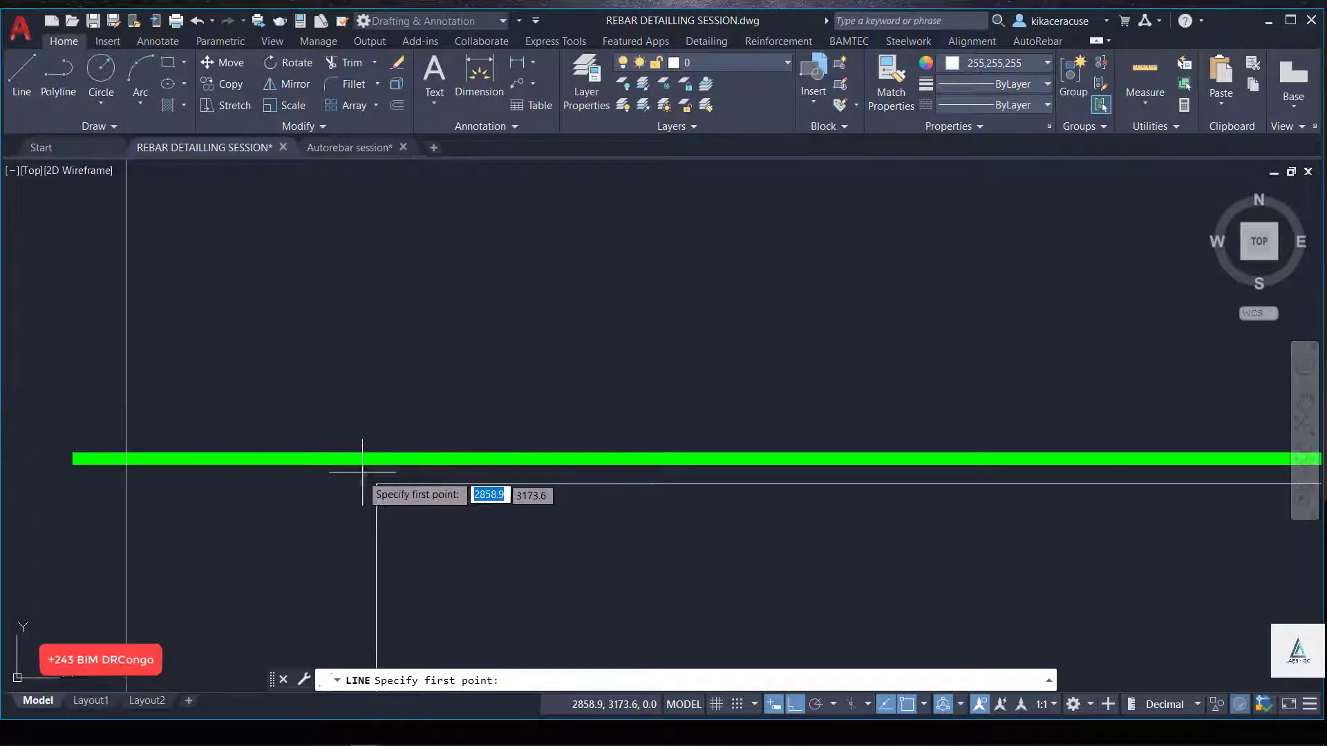
pyautogui.scroll(1, 362, 472)
pyautogui.scroll(-3, 346, 470)
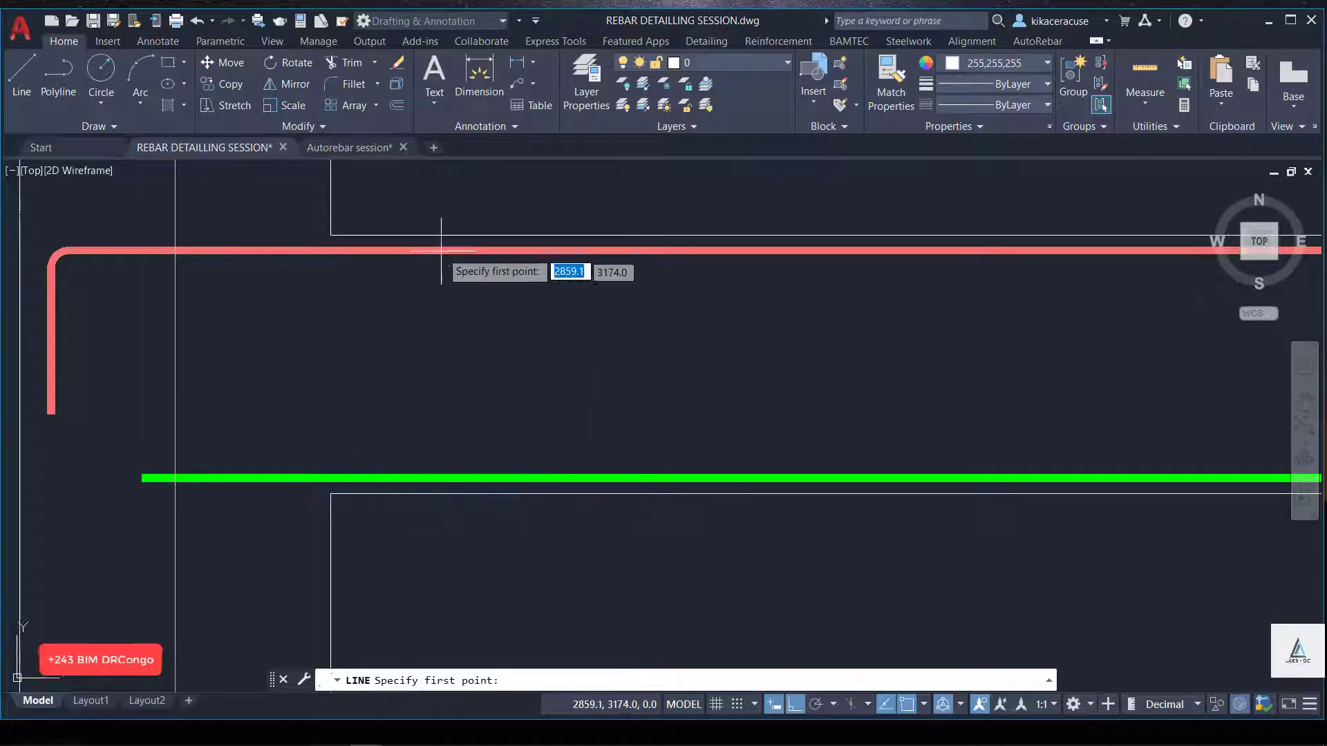
pyautogui.scroll(2, 441, 251)
pyautogui.scroll(2, 449, 255)
pyautogui.click(477, 307)
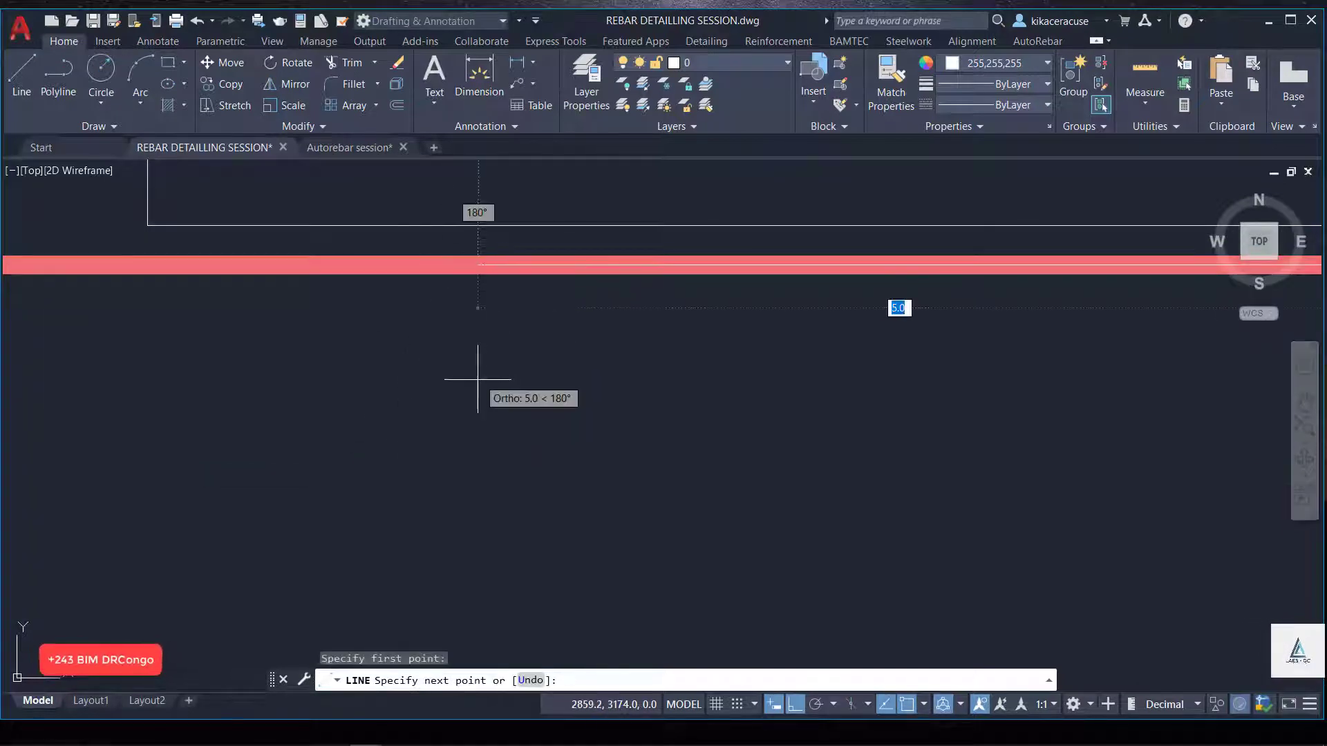
pyautogui.scroll(-1, 477, 379)
pyautogui.scroll(-3, 483, 595)
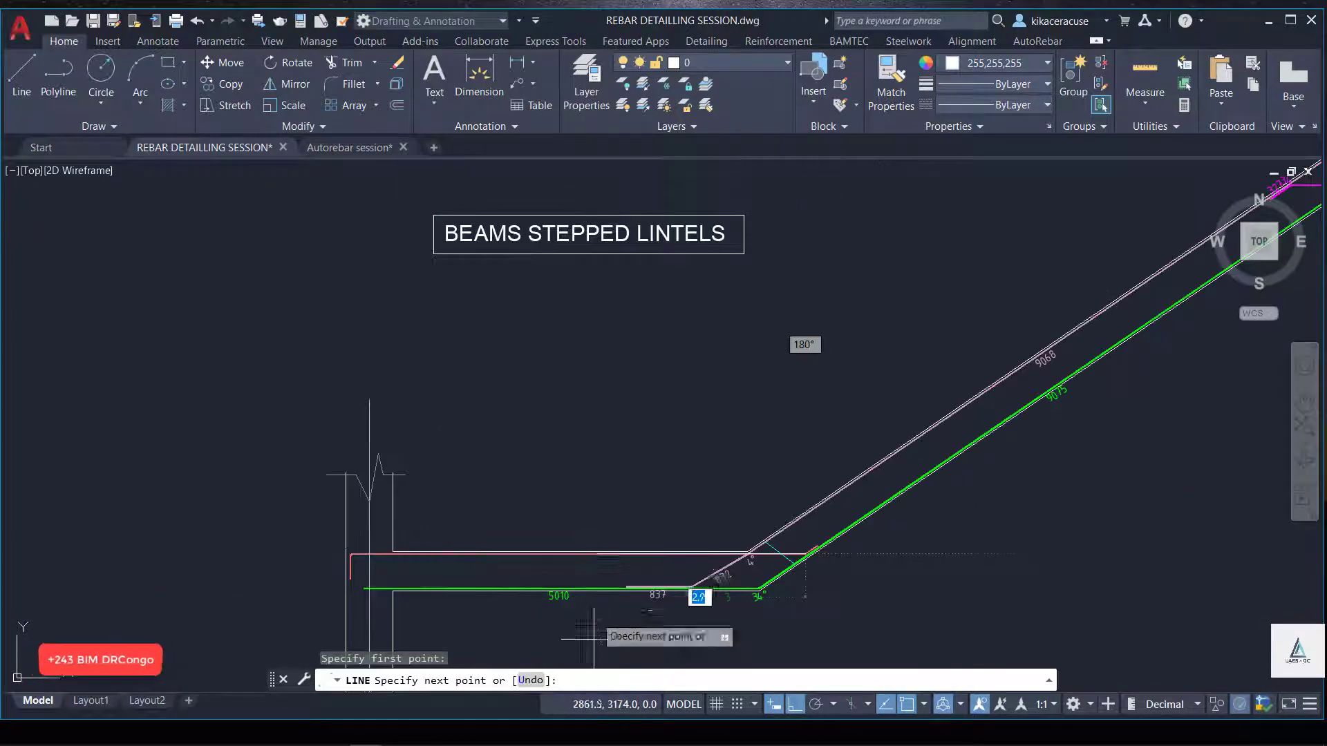
pyautogui.click(794, 705)
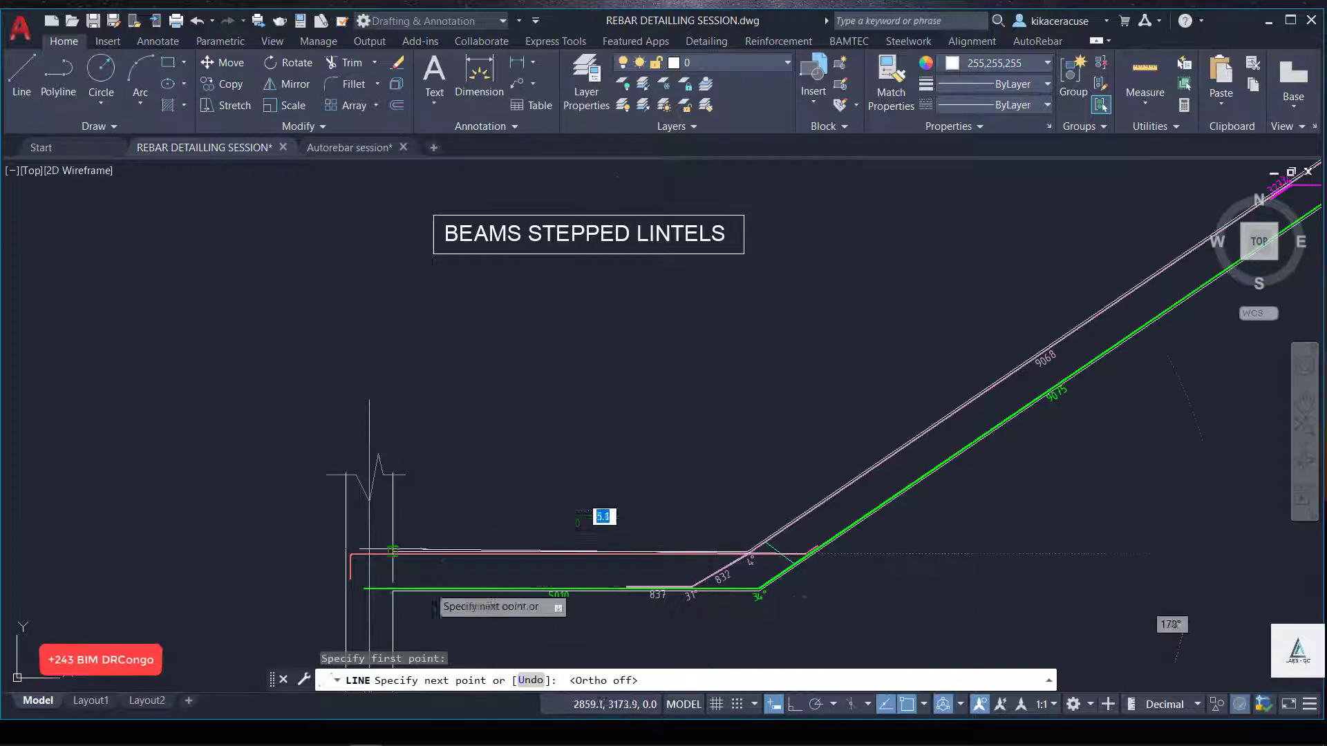
pyautogui.scroll(3, 364, 563)
pyautogui.press('Escape')
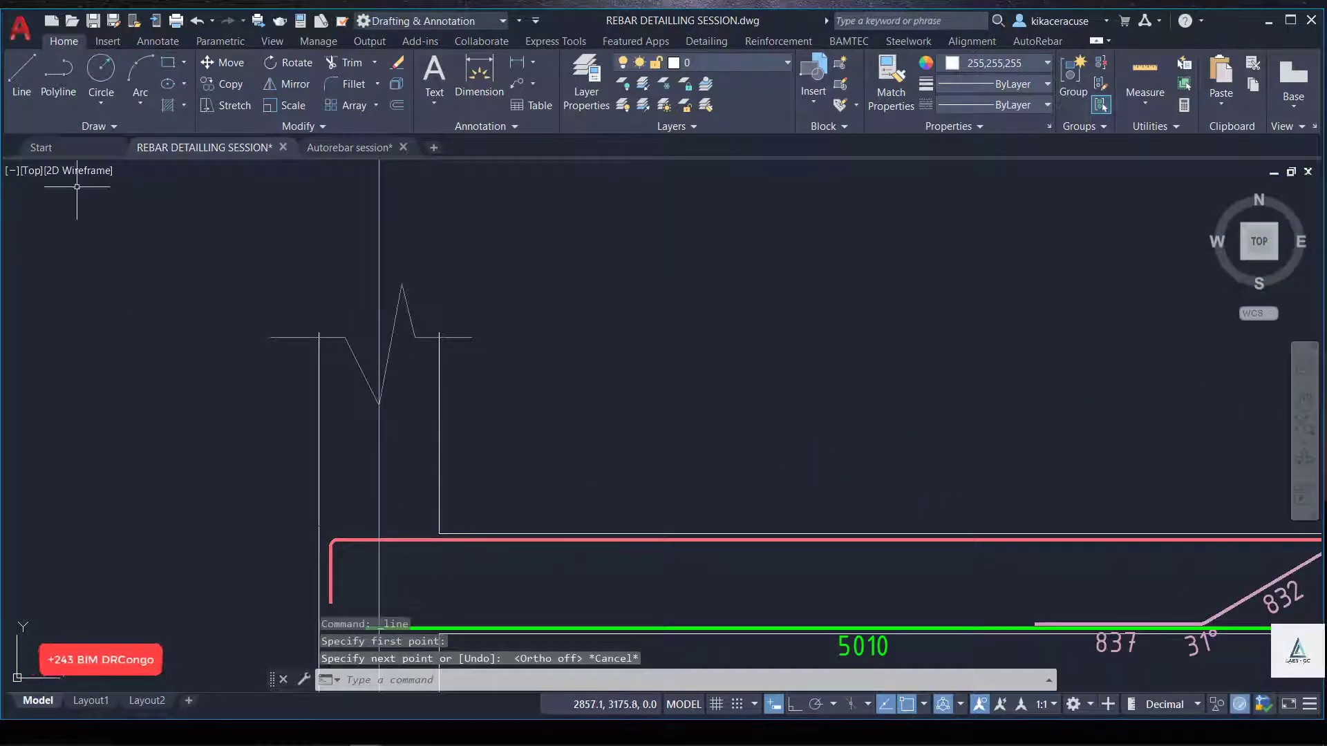
# Draw a vertical line from near the red bar to below the green bottom bar.
pyautogui.click(30, 72)
pyautogui.scroll(-1, 444, 519)
pyautogui.scroll(1, 443, 520)
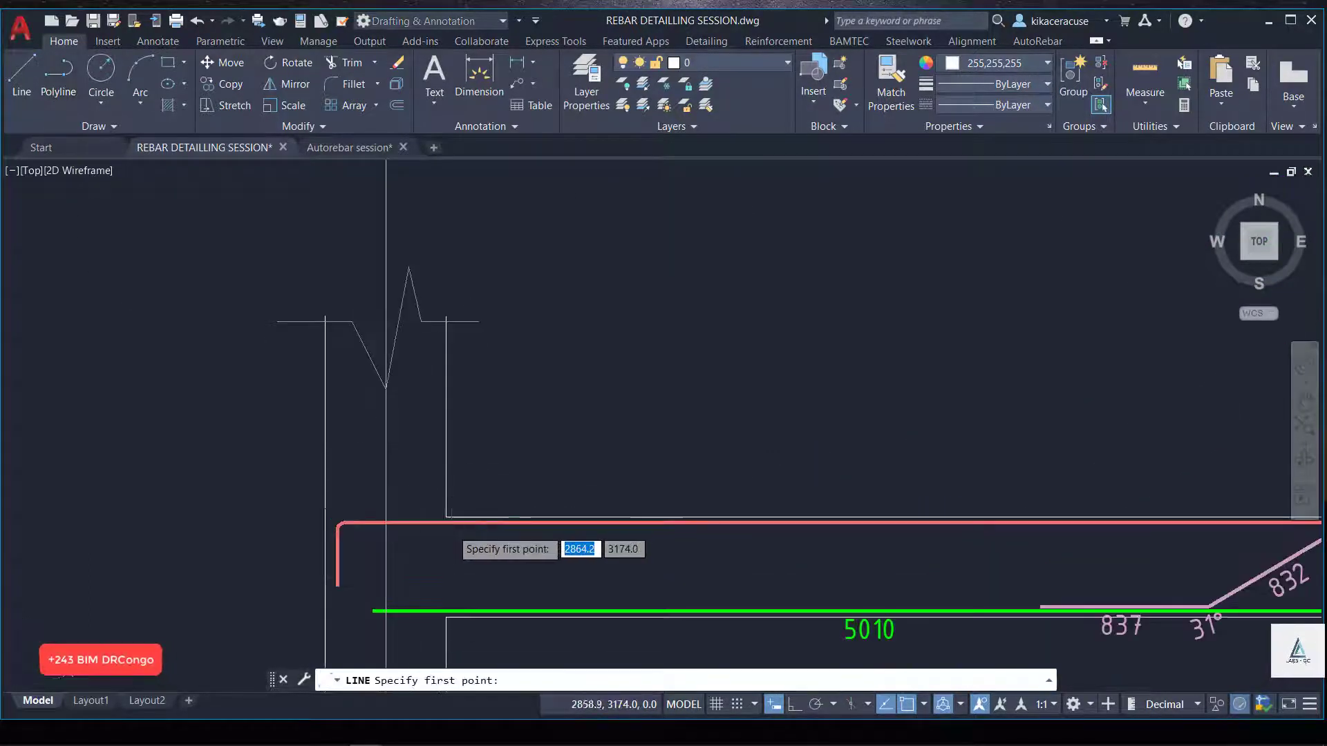
pyautogui.scroll(2, 442, 521)
pyautogui.click(430, 484)
pyautogui.scroll(-2, 430, 504)
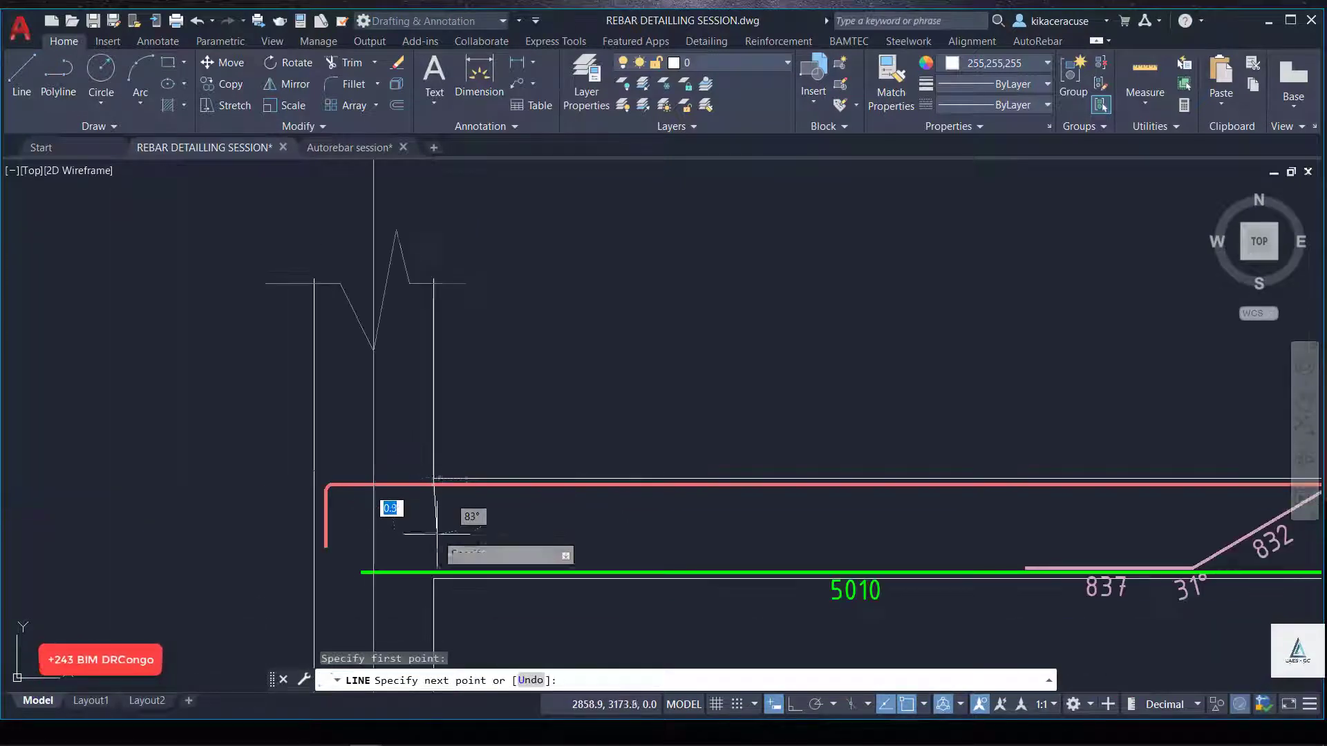
pyautogui.scroll(2, 426, 589)
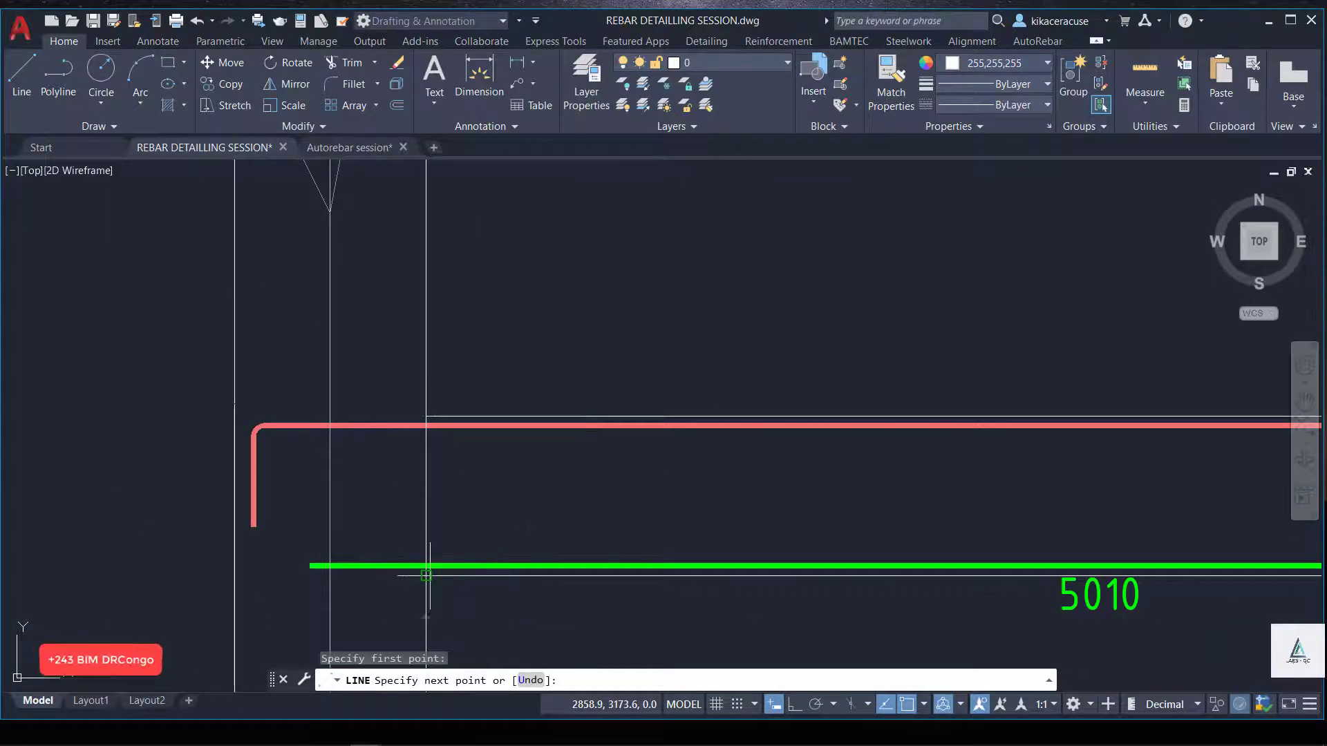
pyautogui.click(426, 575)
pyautogui.scroll(4, 425, 590)
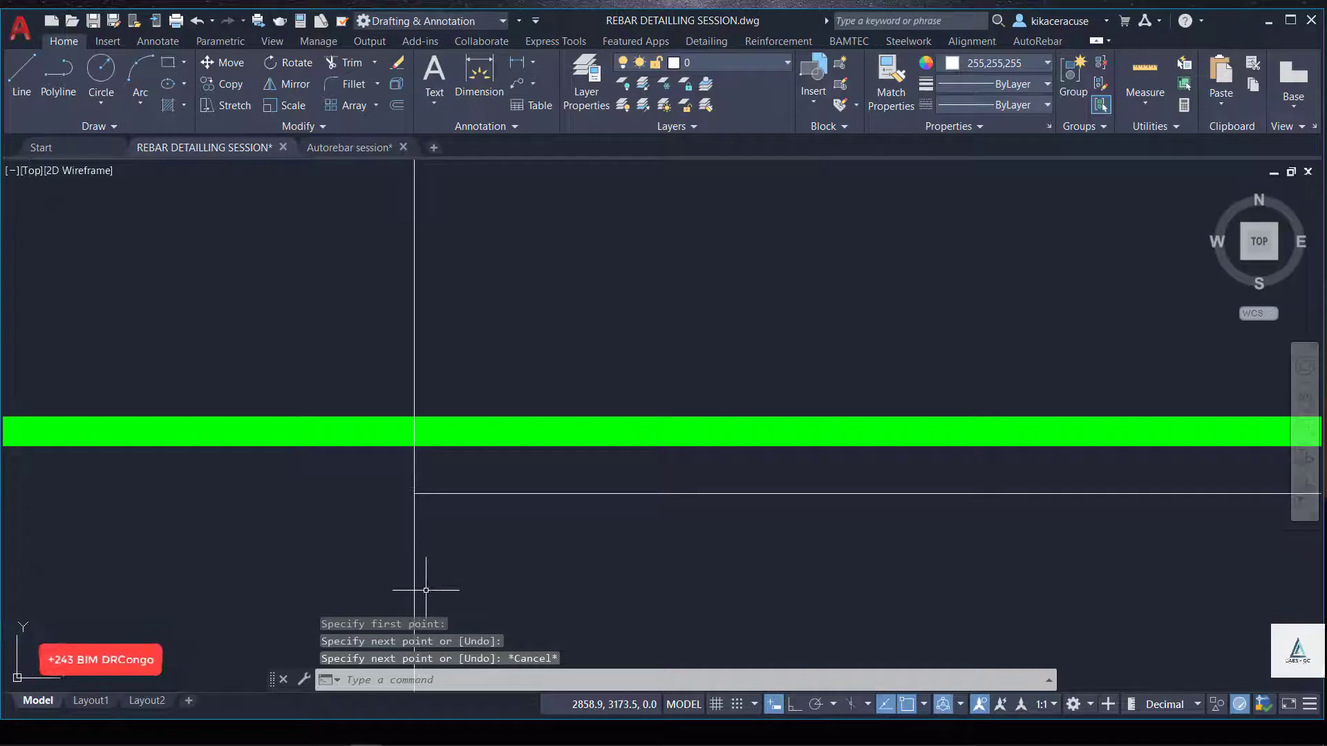
pyautogui.write('TR')
# Trim both overhanging line ends at the red and green bars, then reselect the line.
pyautogui.press('Return')
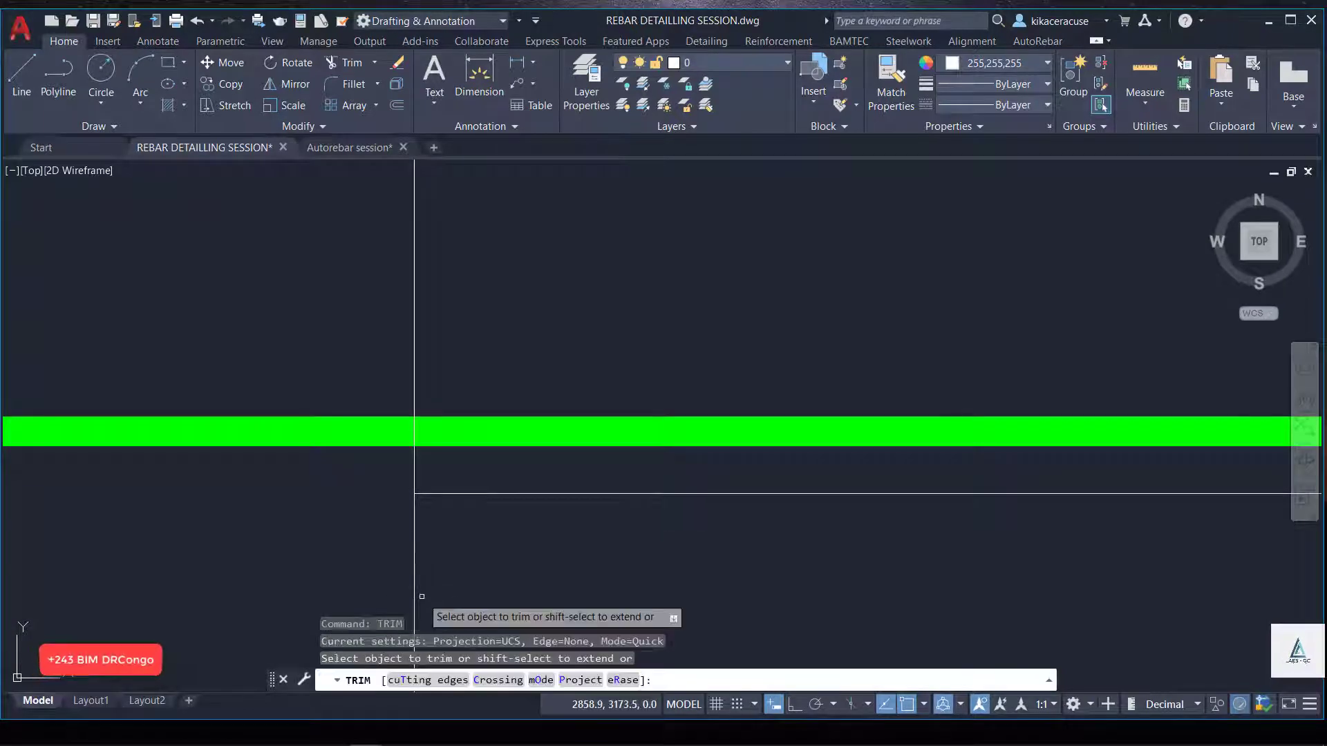
pyautogui.click(413, 469)
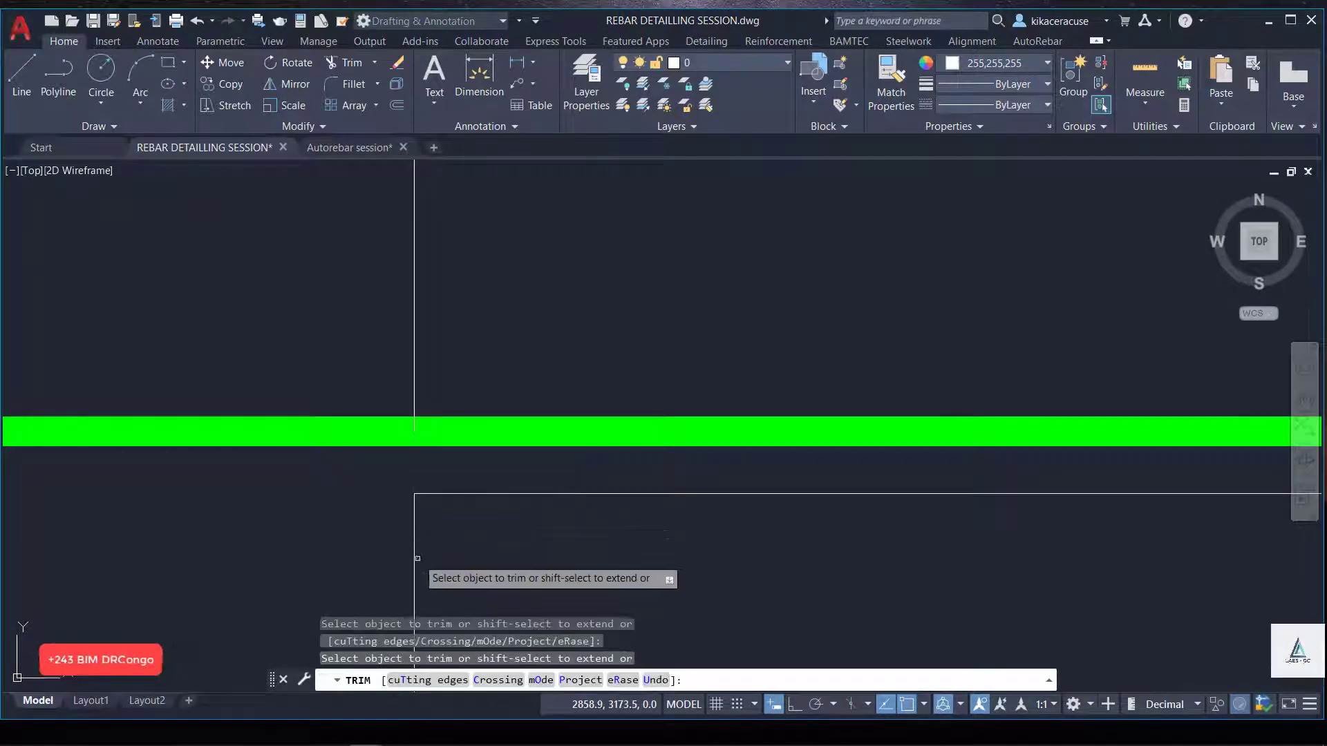
pyautogui.scroll(-3, 414, 574)
pyautogui.scroll(-3, 442, 304)
pyautogui.scroll(6, 435, 294)
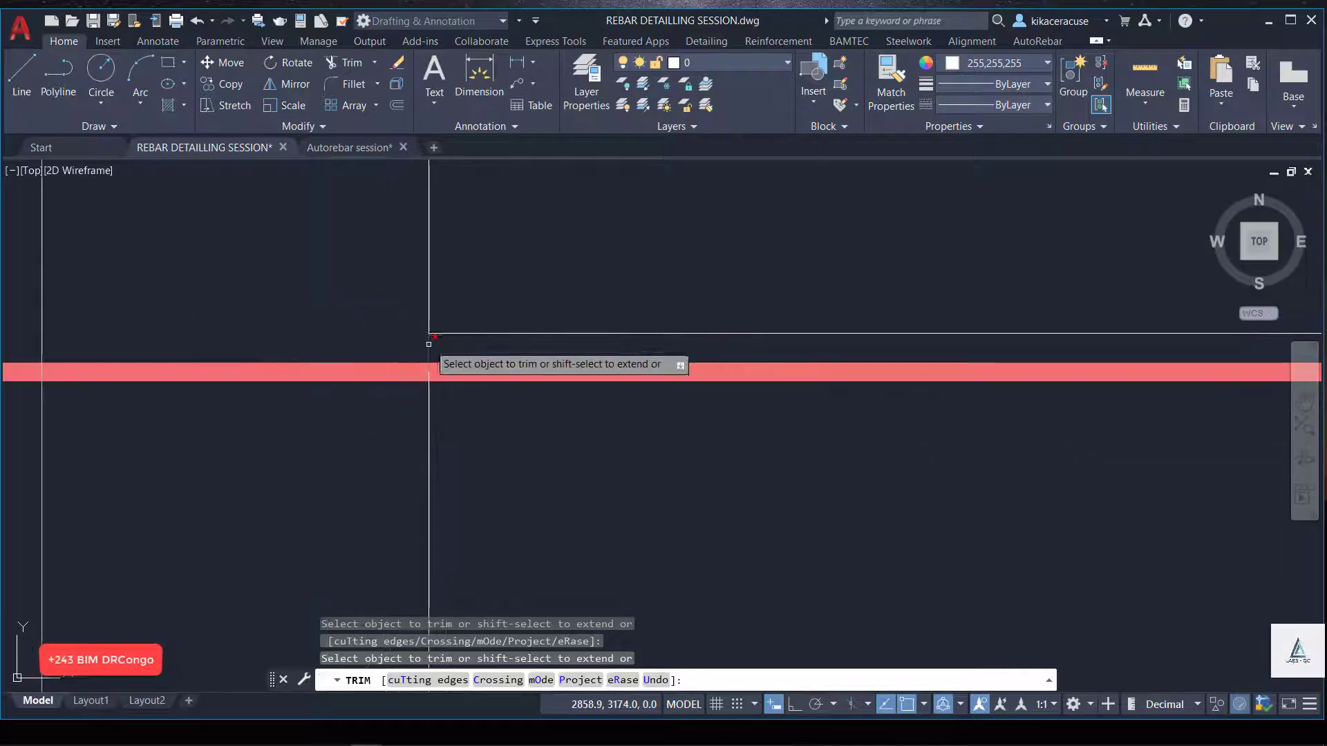
pyautogui.click(434, 354)
pyautogui.scroll(-4, 339, 283)
pyautogui.scroll(4, 364, 348)
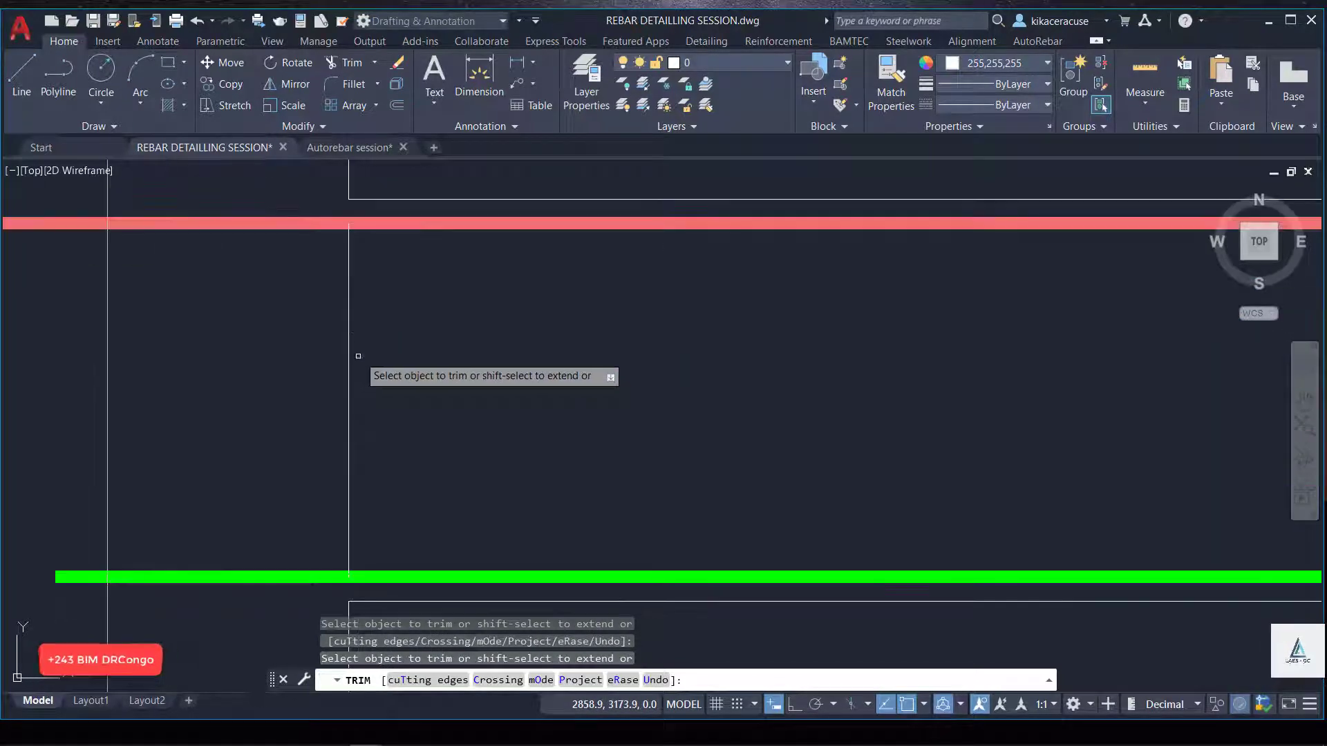
pyautogui.press('Escape')
pyautogui.click(348, 376)
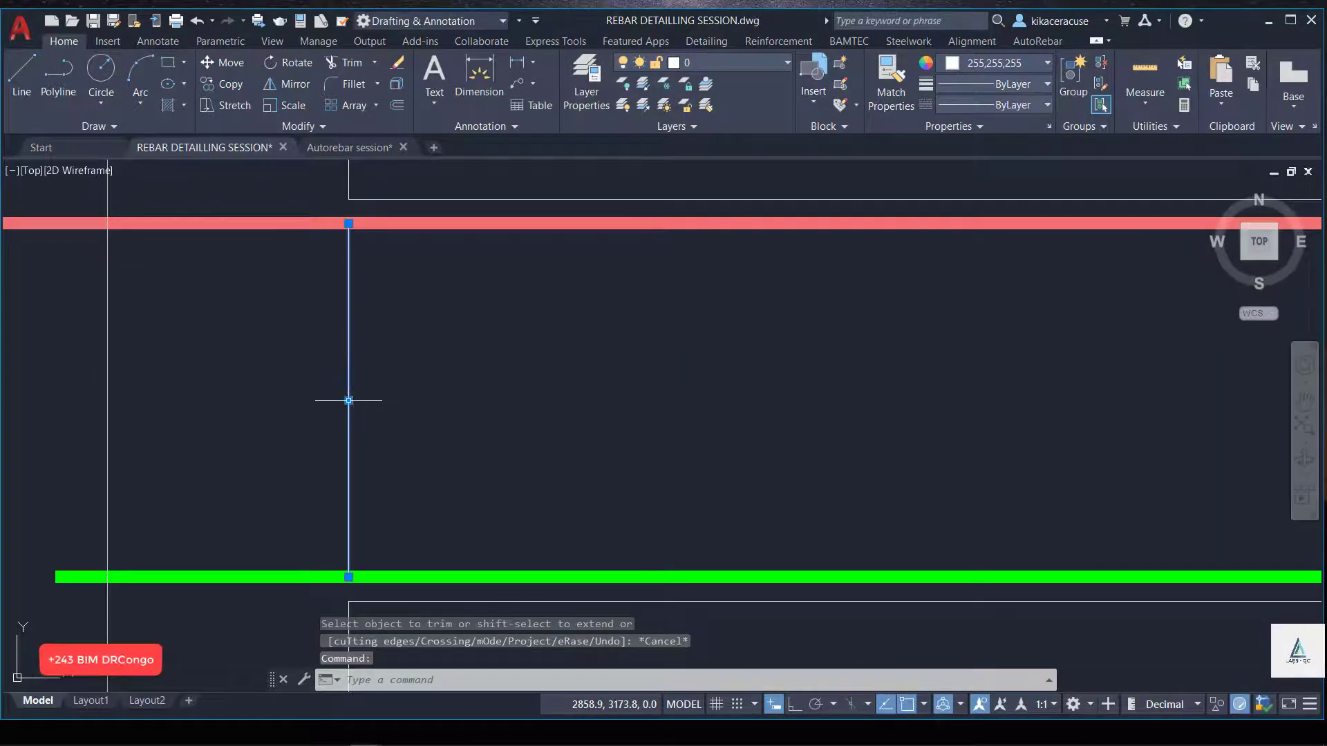
pyautogui.click(348, 400)
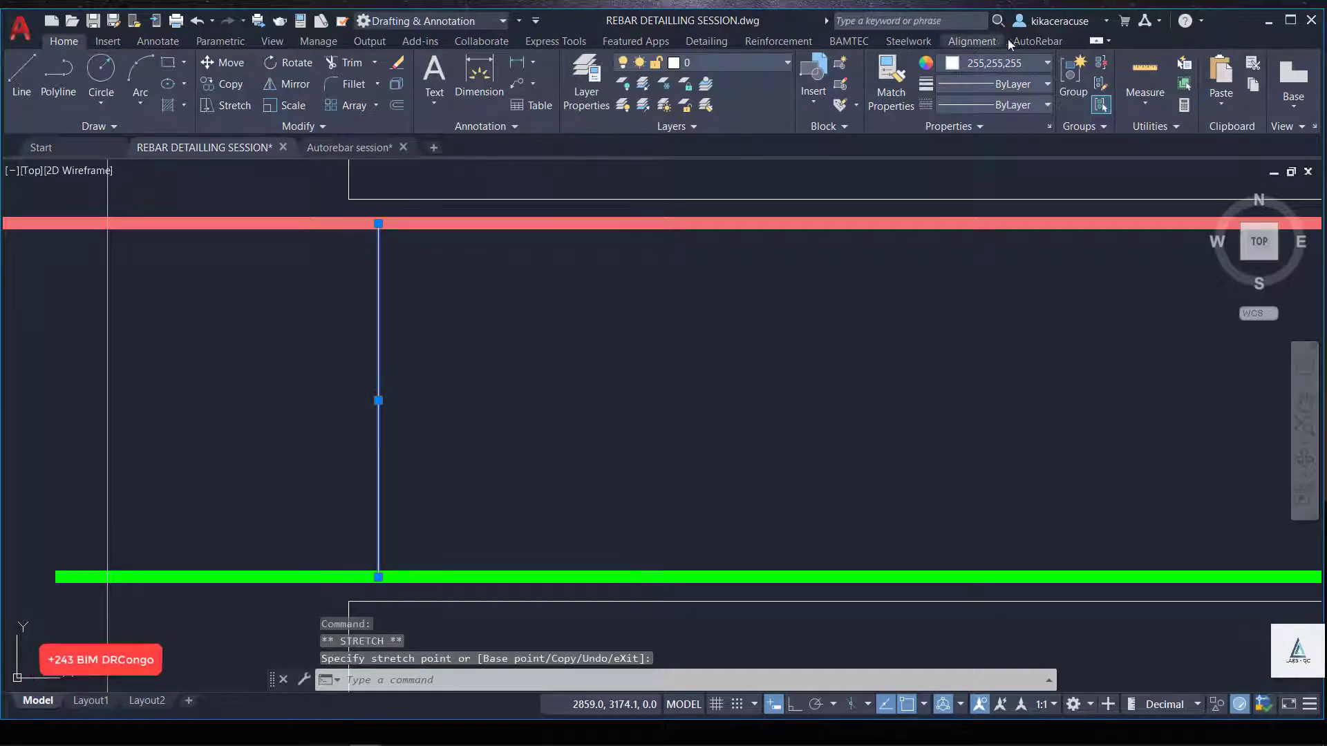
# Draw a 6 mm AutoRebar bar vertically from the red bar to the green bar.
pyautogui.click(1037, 41)
pyautogui.click(78, 84)
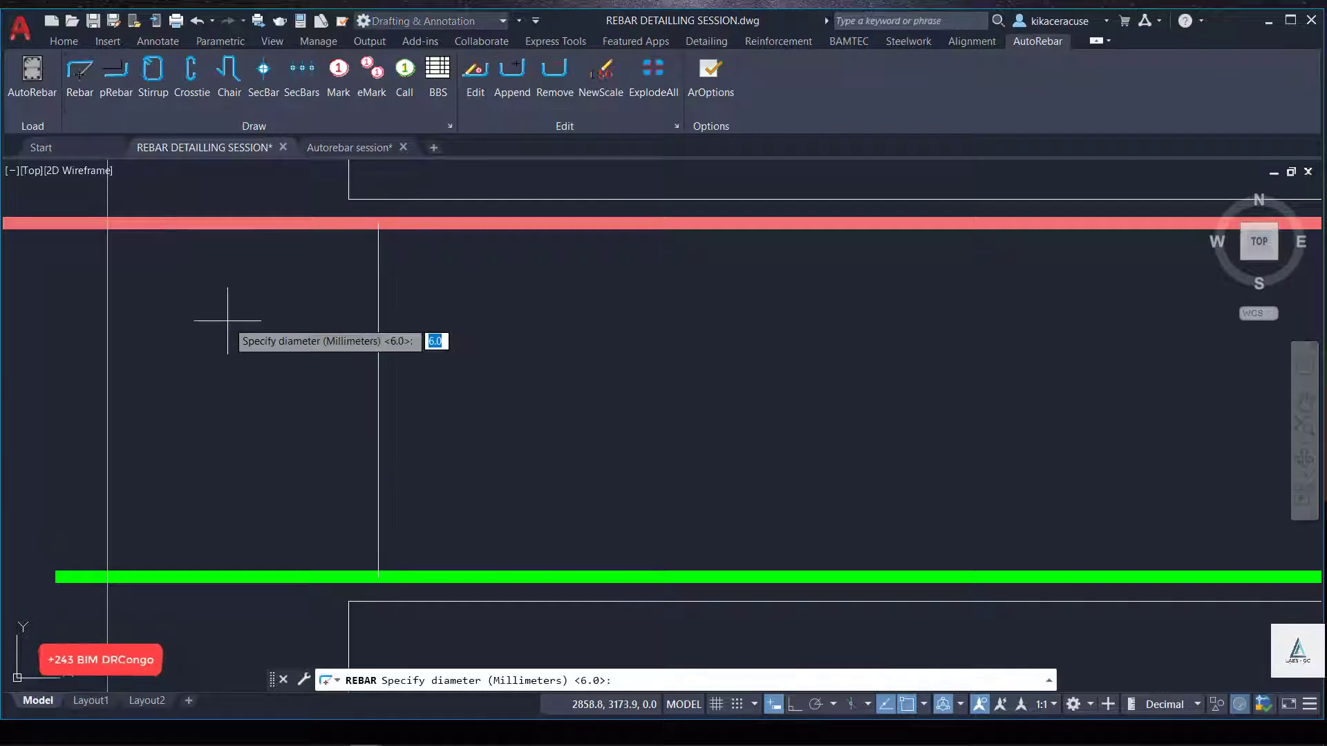
pyautogui.press('Return')
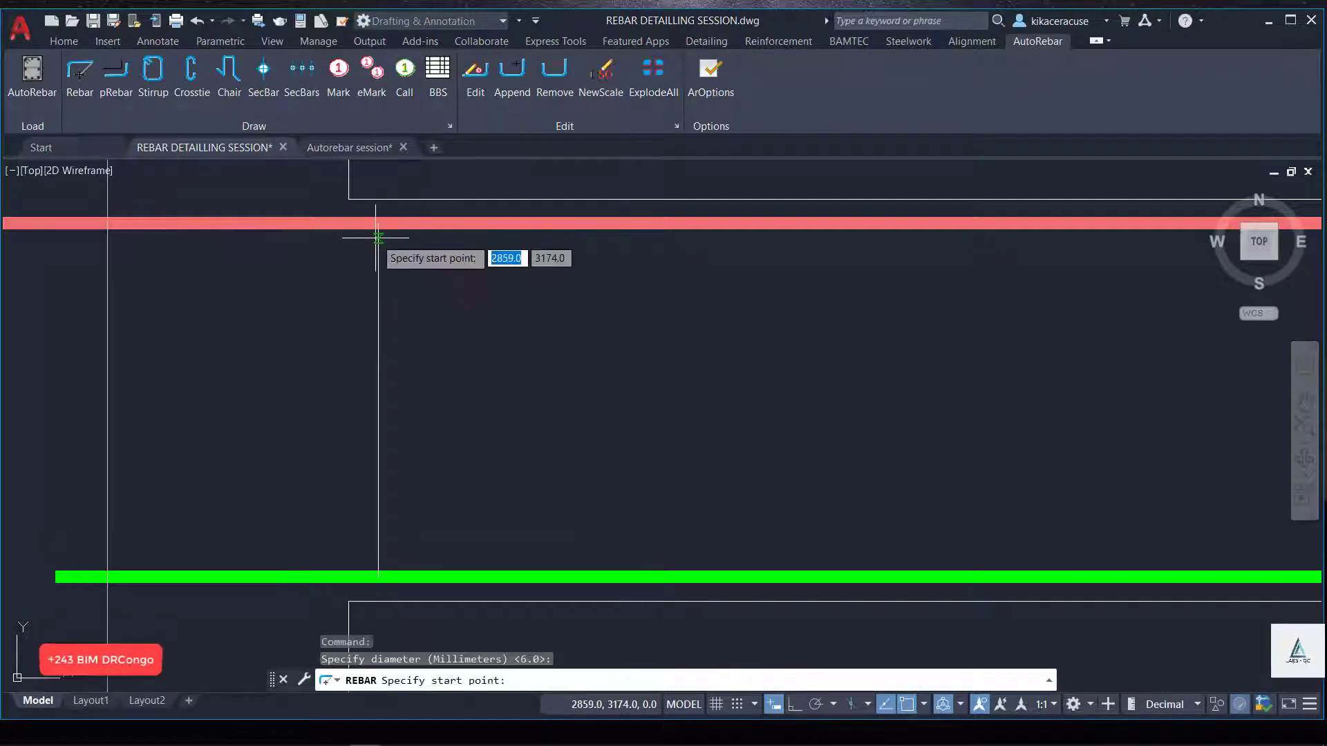
pyautogui.click(378, 230)
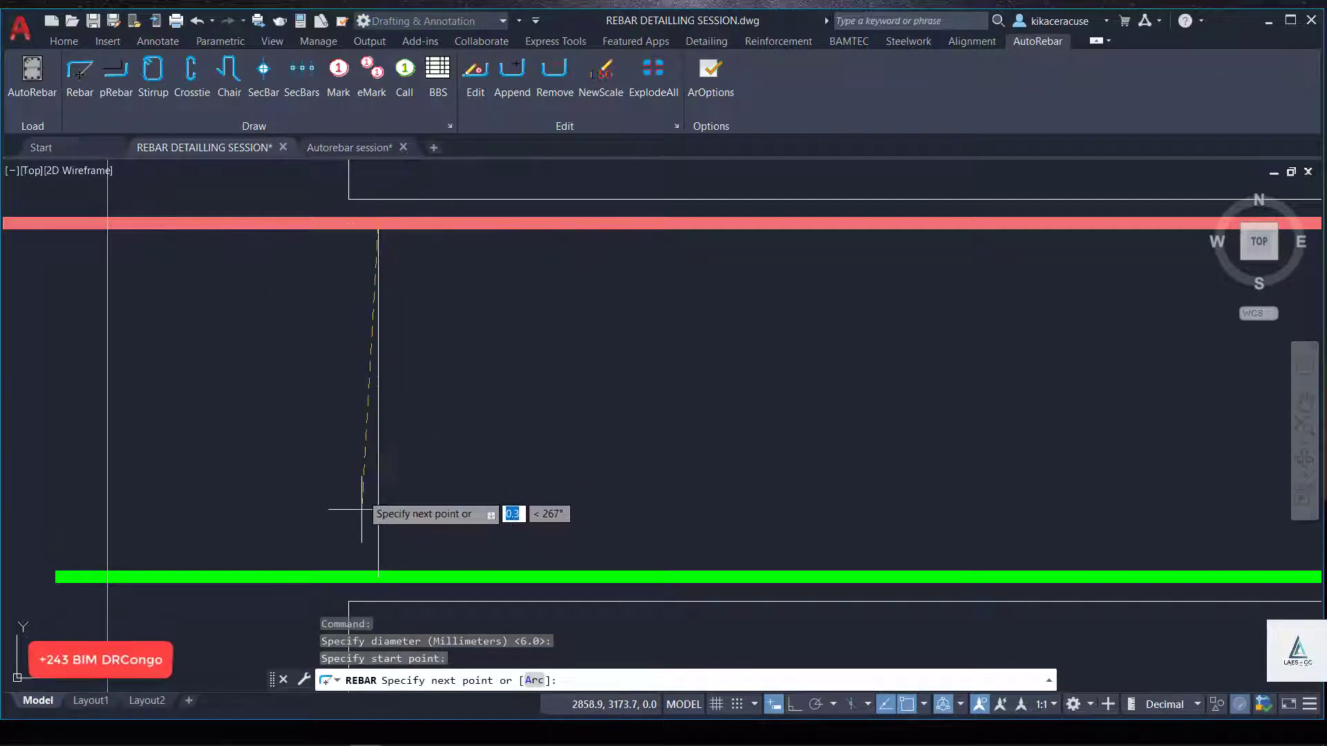
pyautogui.click(379, 576)
pyautogui.press('Escape')
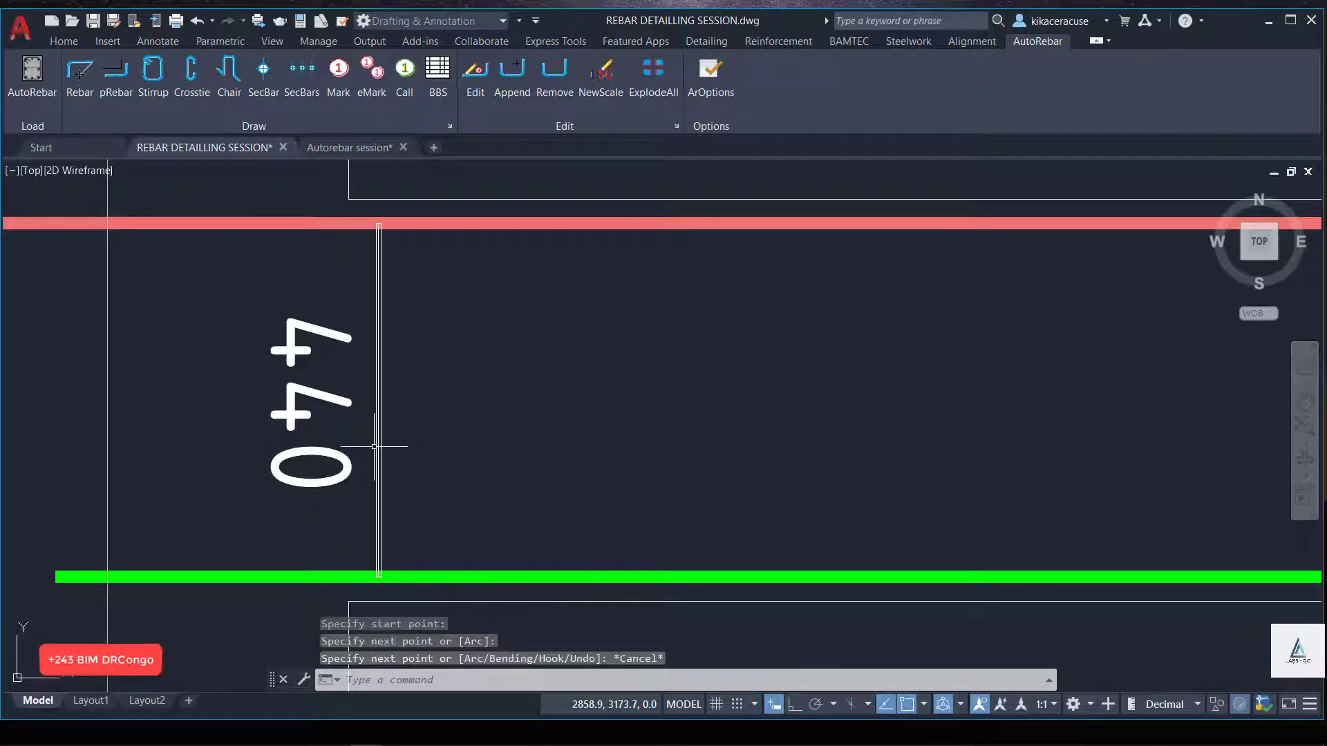
# Edit the vertical rebar to Thick display modality, hiding its length label.
pyautogui.click(380, 393)
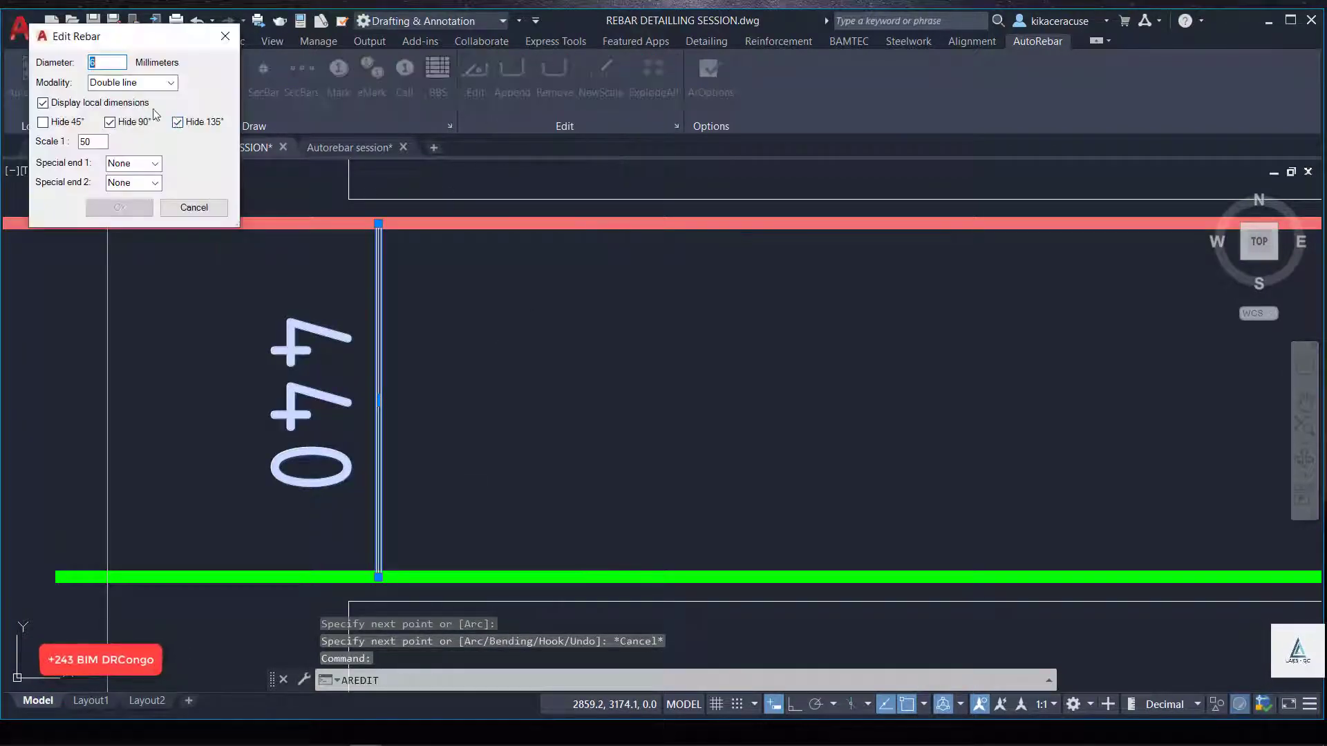
pyautogui.click(170, 83)
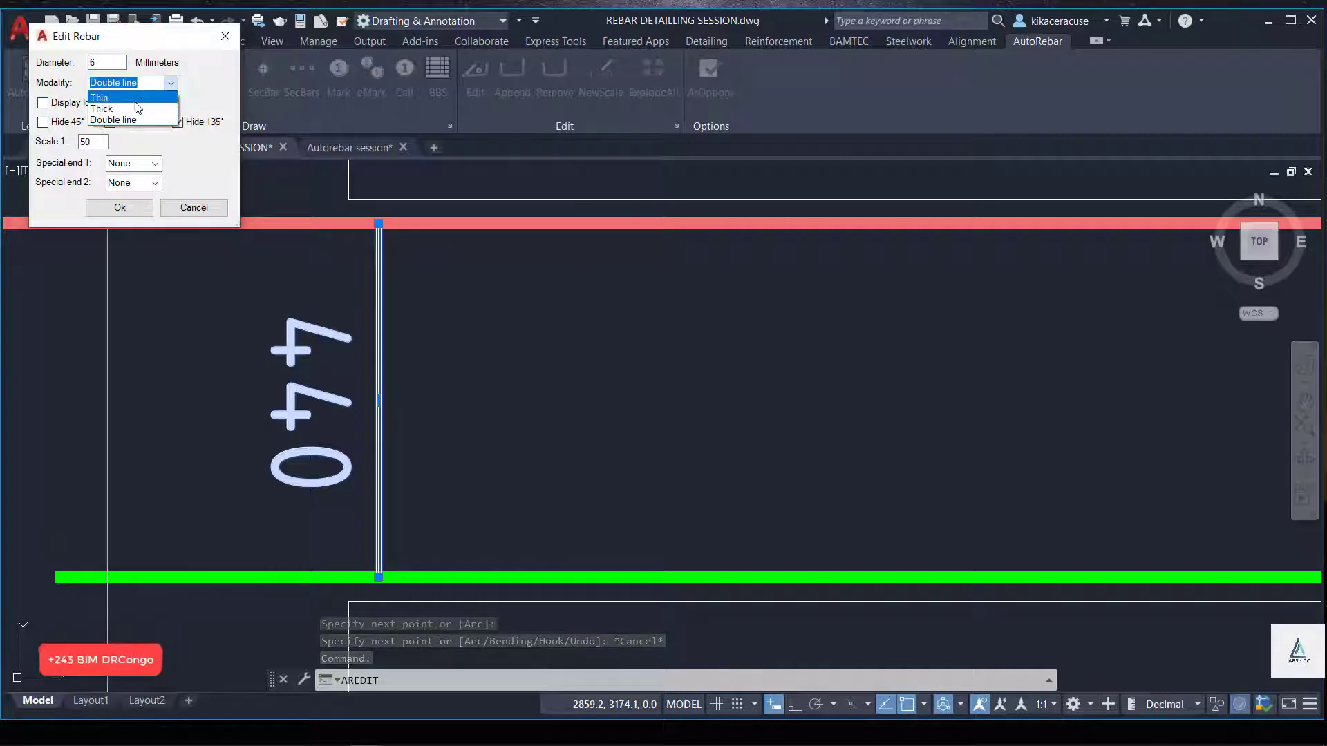
pyautogui.click(114, 102)
pyautogui.click(119, 208)
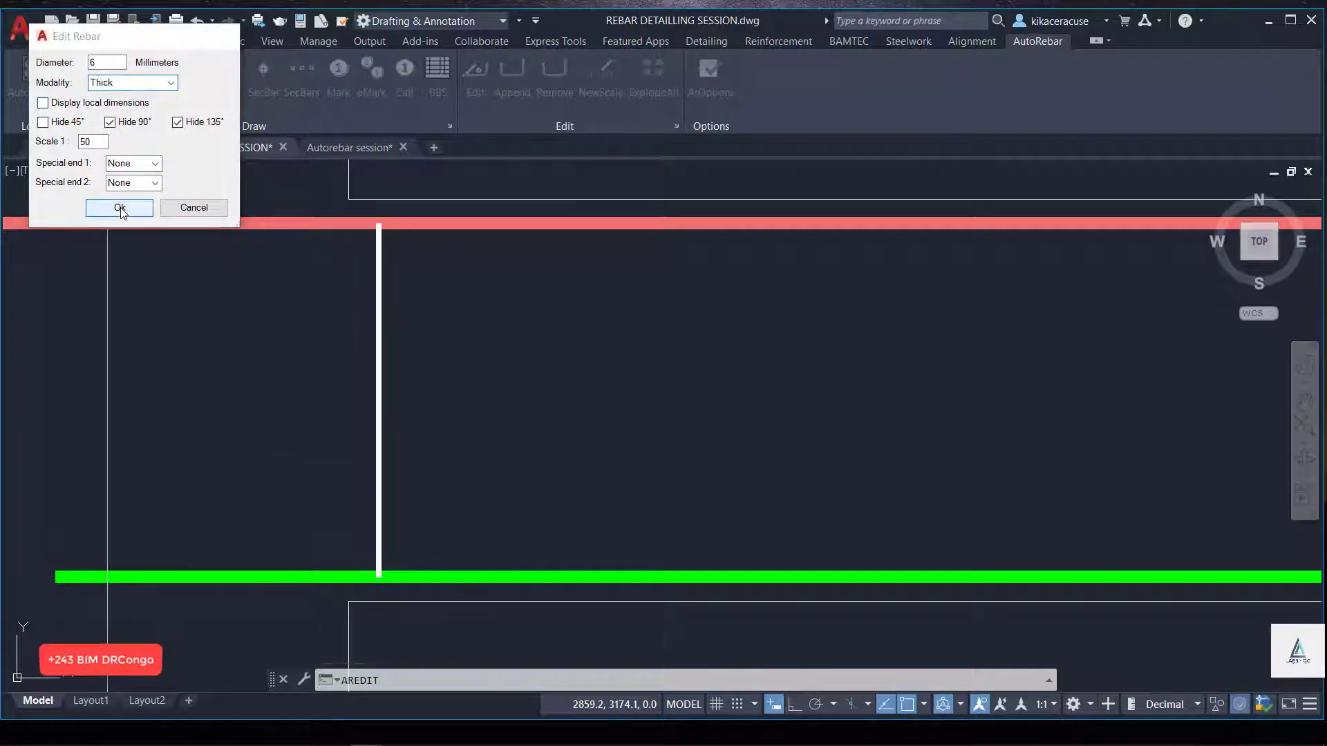
pyautogui.click(379, 372)
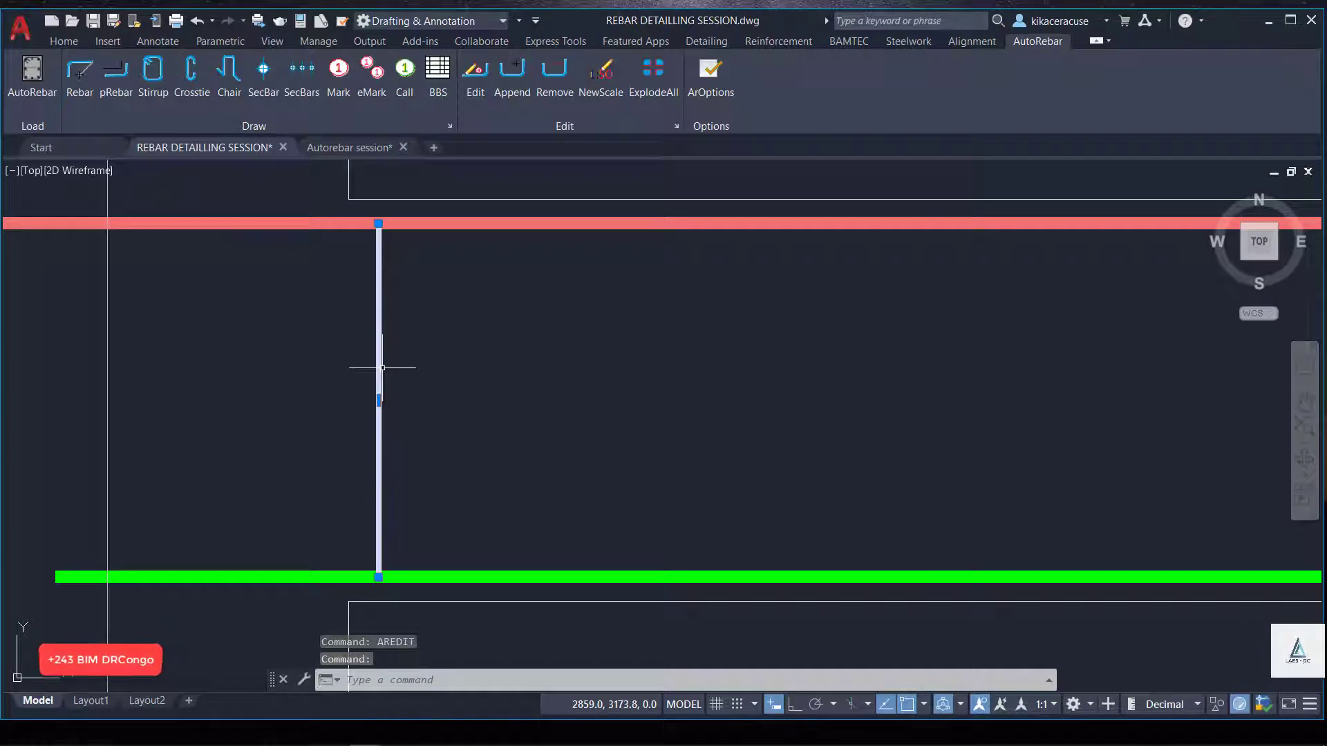
# Colour the 6 mm vertical link orange (248,153,30) in Home tab properties.
pyautogui.click(68, 42)
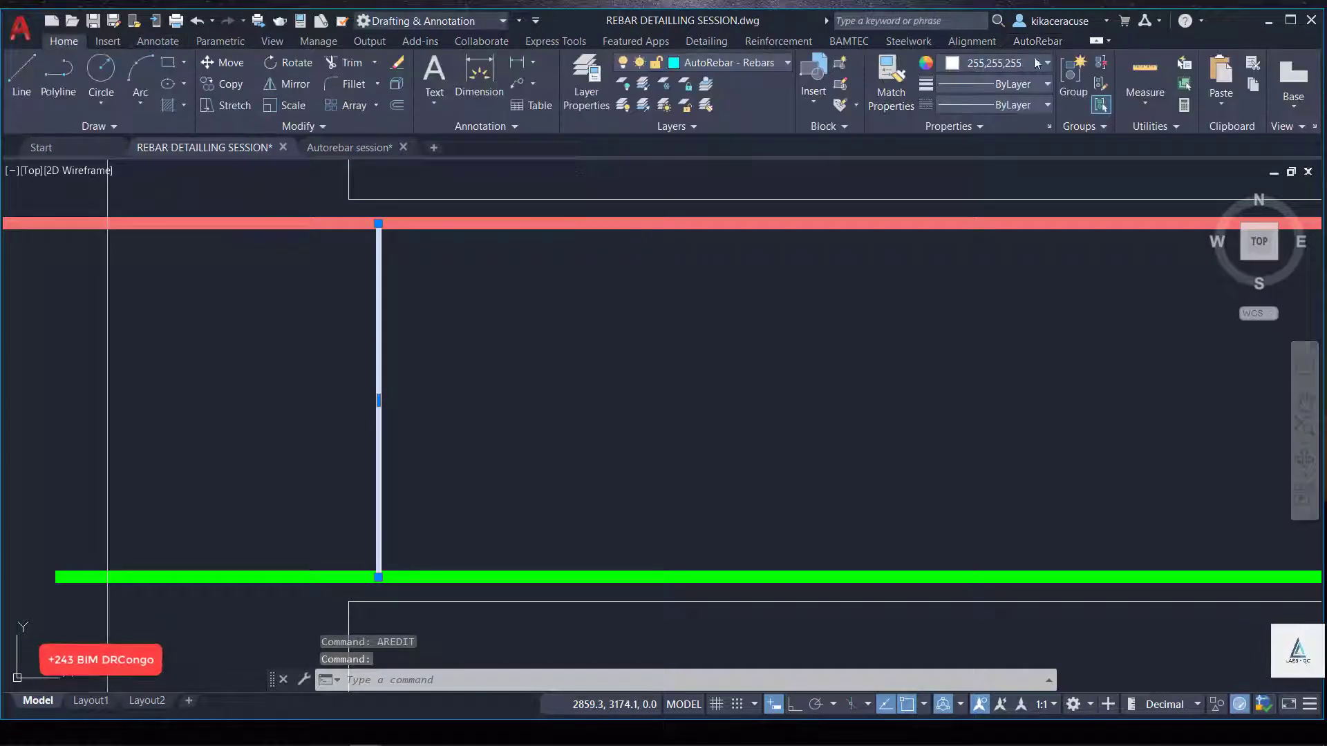
pyautogui.click(1007, 62)
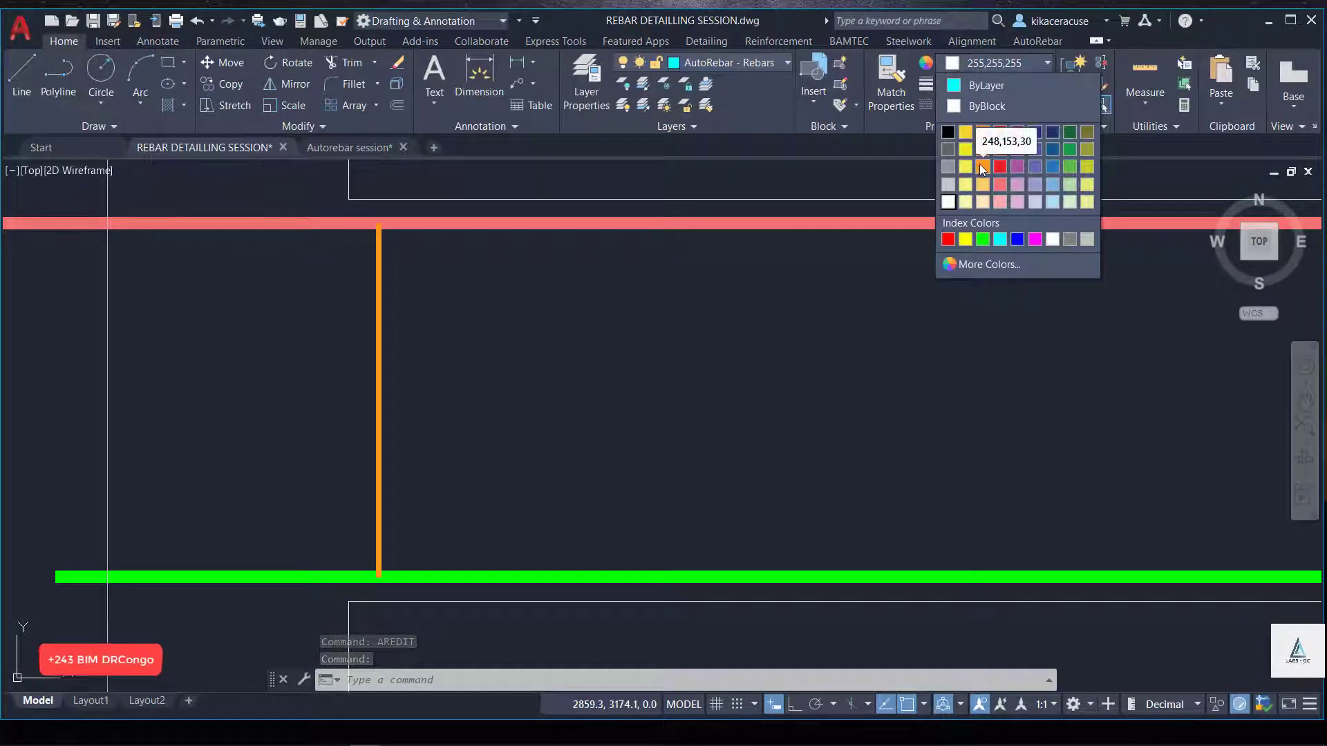
pyautogui.click(981, 165)
pyautogui.scroll(-5, 391, 393)
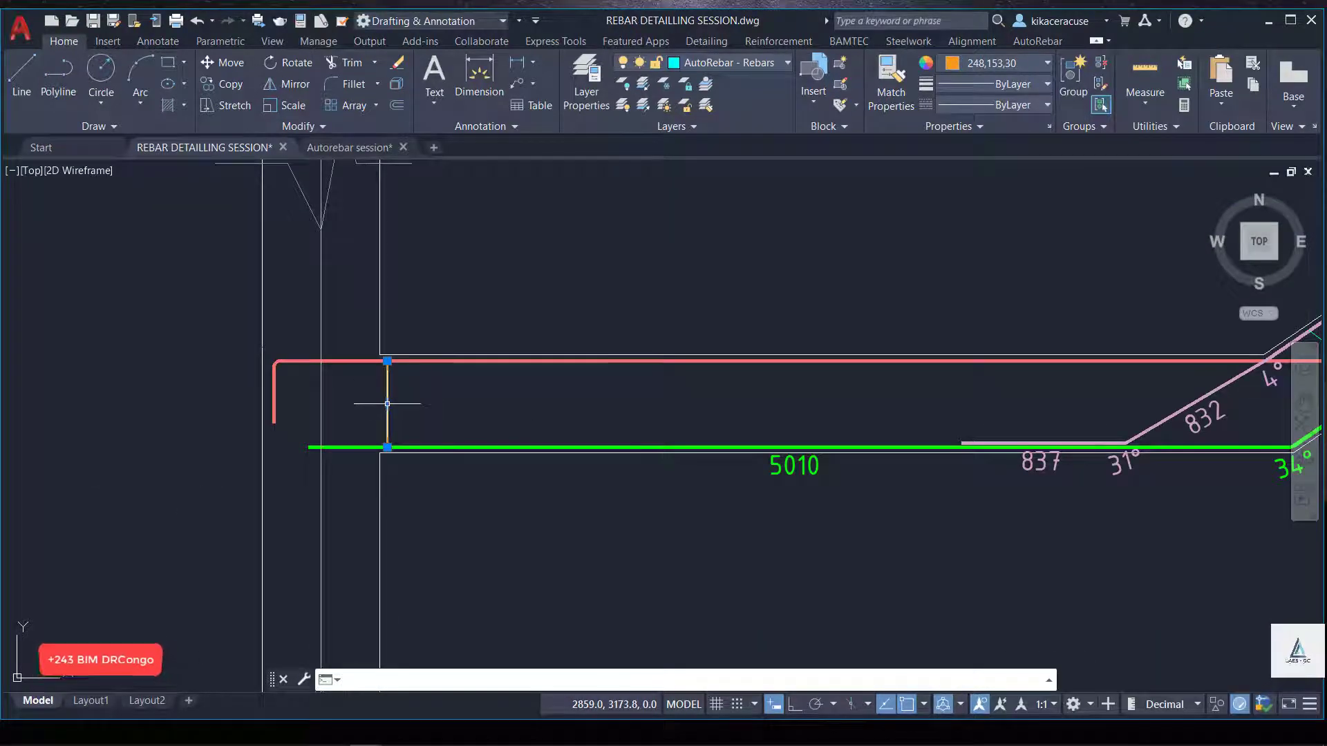
pyautogui.write('co')
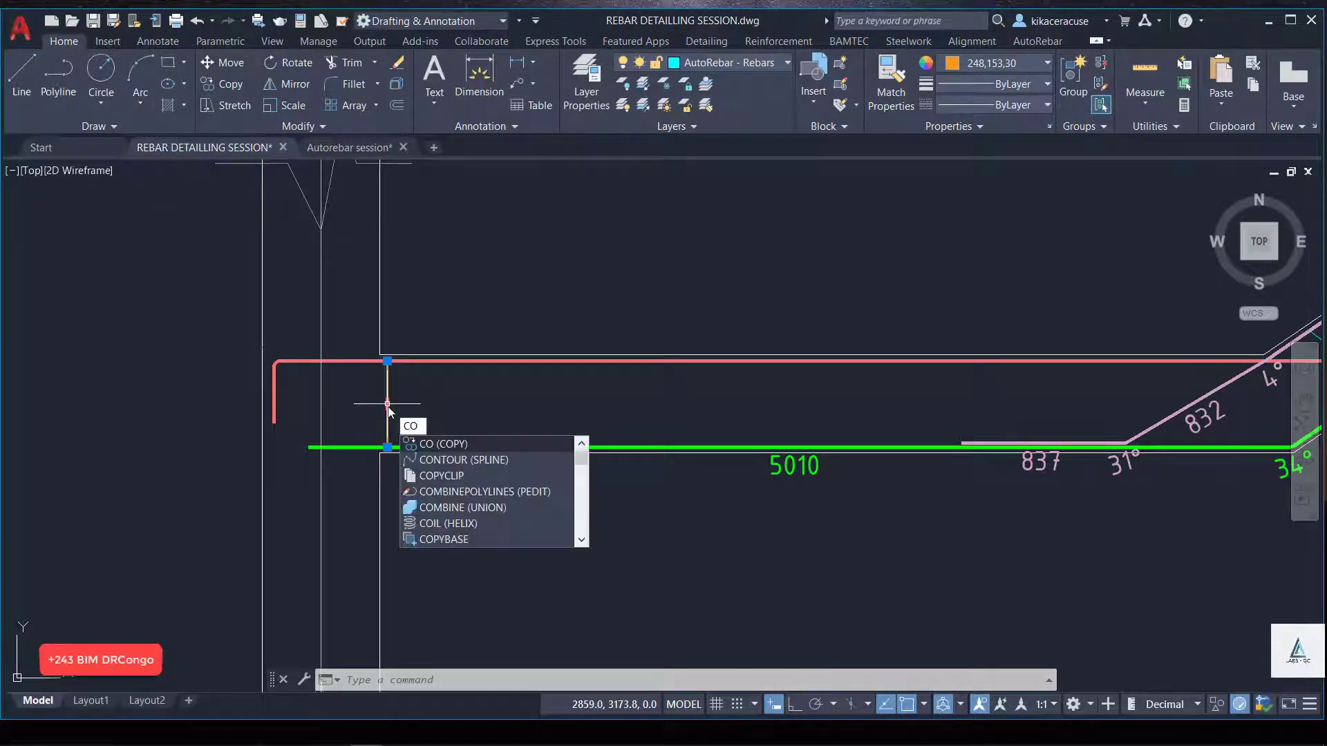
# Begin copying the orange link from a base point, then cancel the copy.
pyautogui.press('Return')
pyautogui.scroll(3, 422, 476)
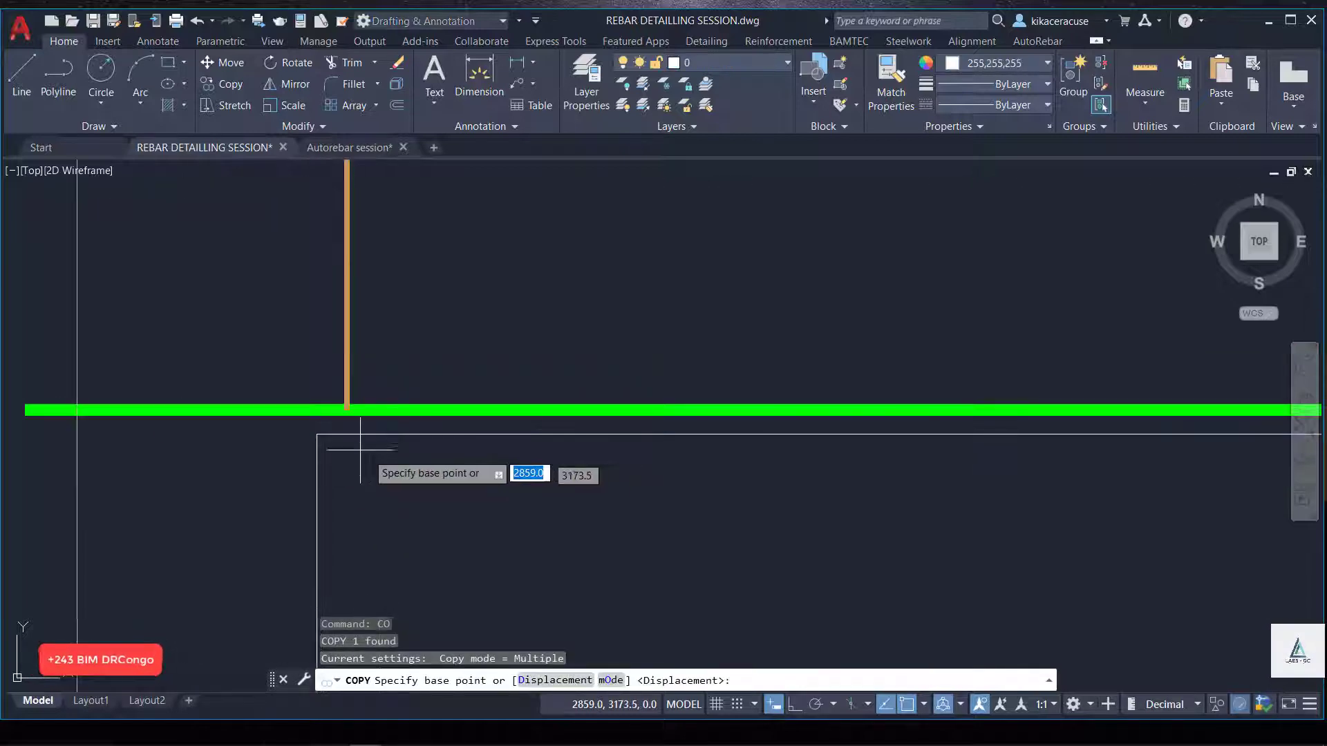
pyautogui.click(346, 408)
pyautogui.scroll(-5, 369, 395)
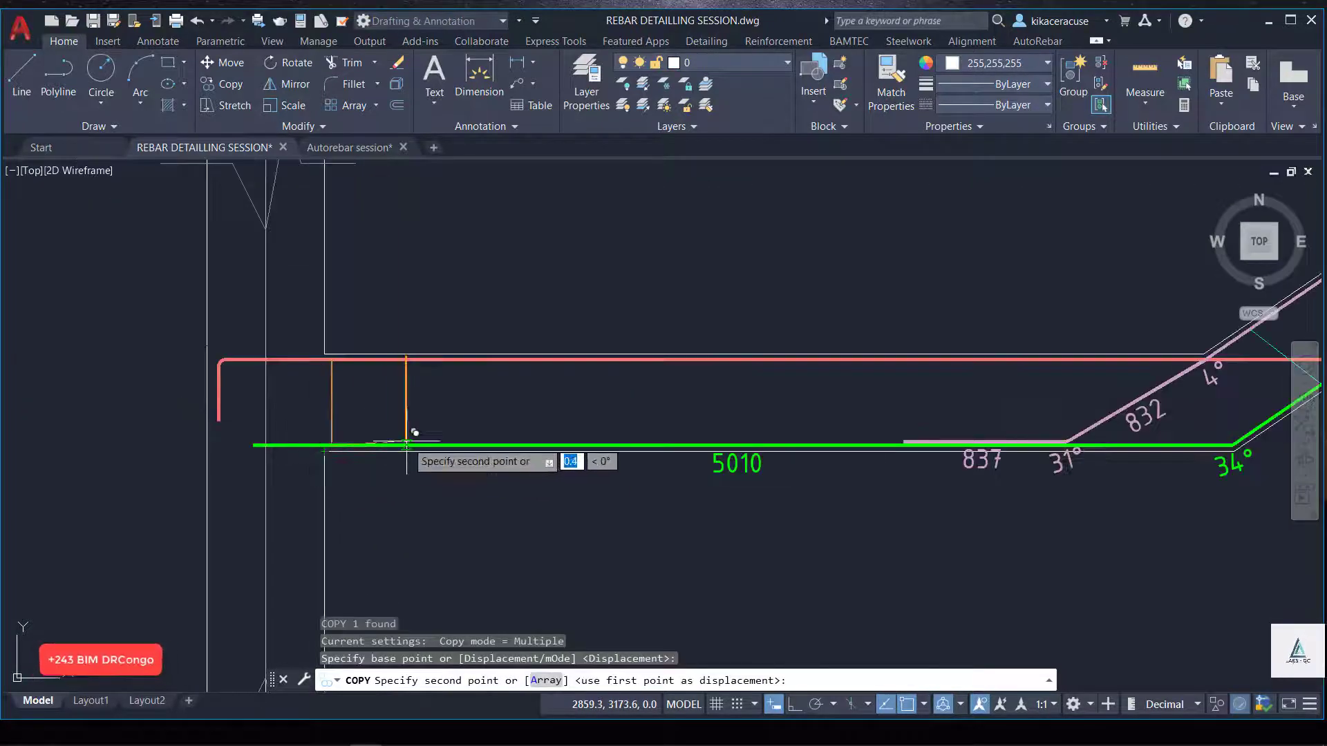
pyautogui.scroll(3, 406, 445)
pyautogui.press('Escape')
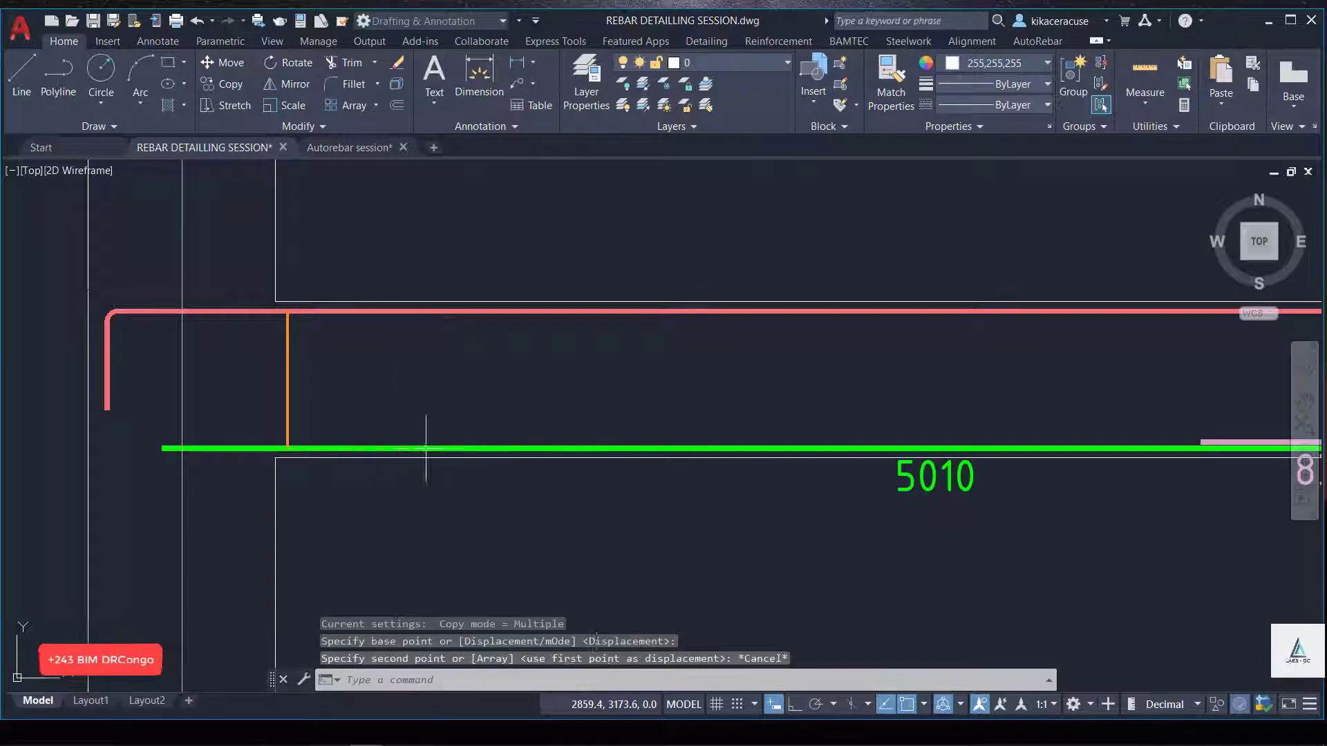
# Turn Ortho on and select the orange link so it is ready to copy.
pyautogui.click(793, 705)
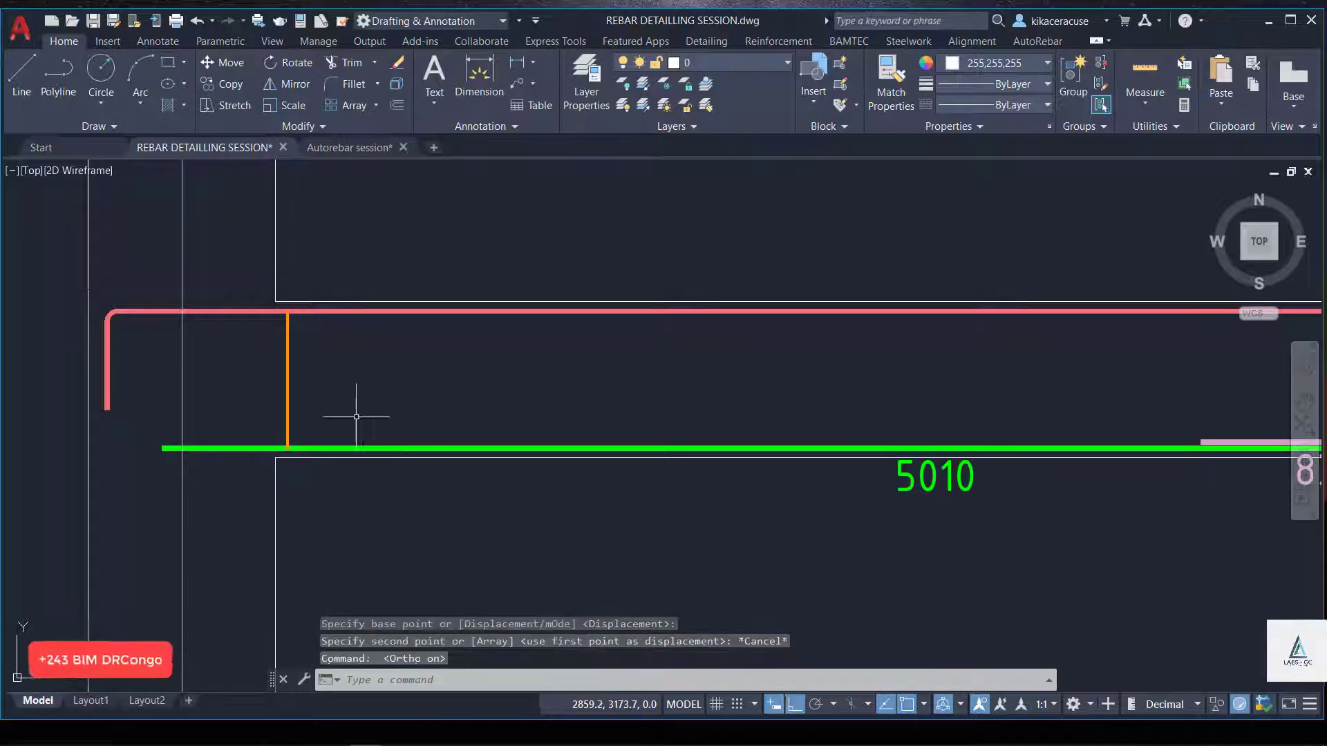
pyautogui.click(286, 381)
pyautogui.click(331, 441)
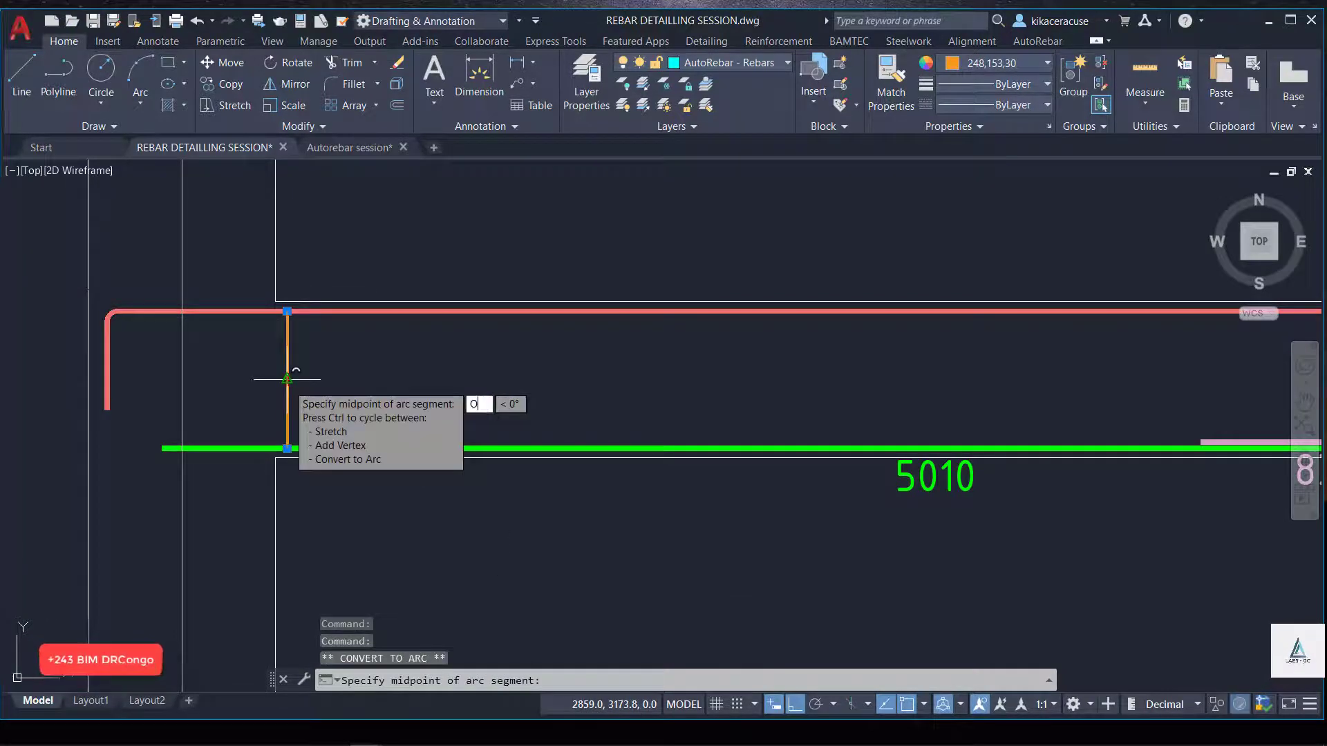
pyautogui.press('Return')
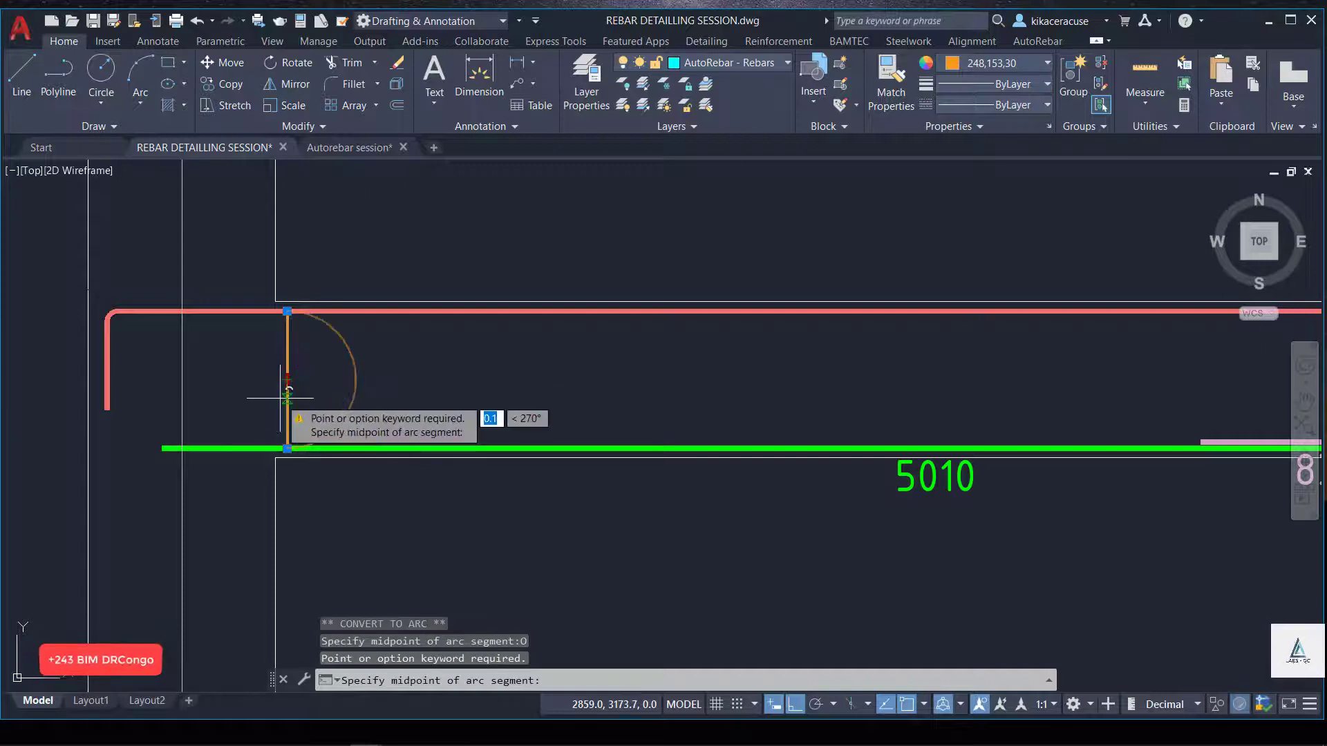
pyautogui.press('Escape')
pyautogui.write('co')
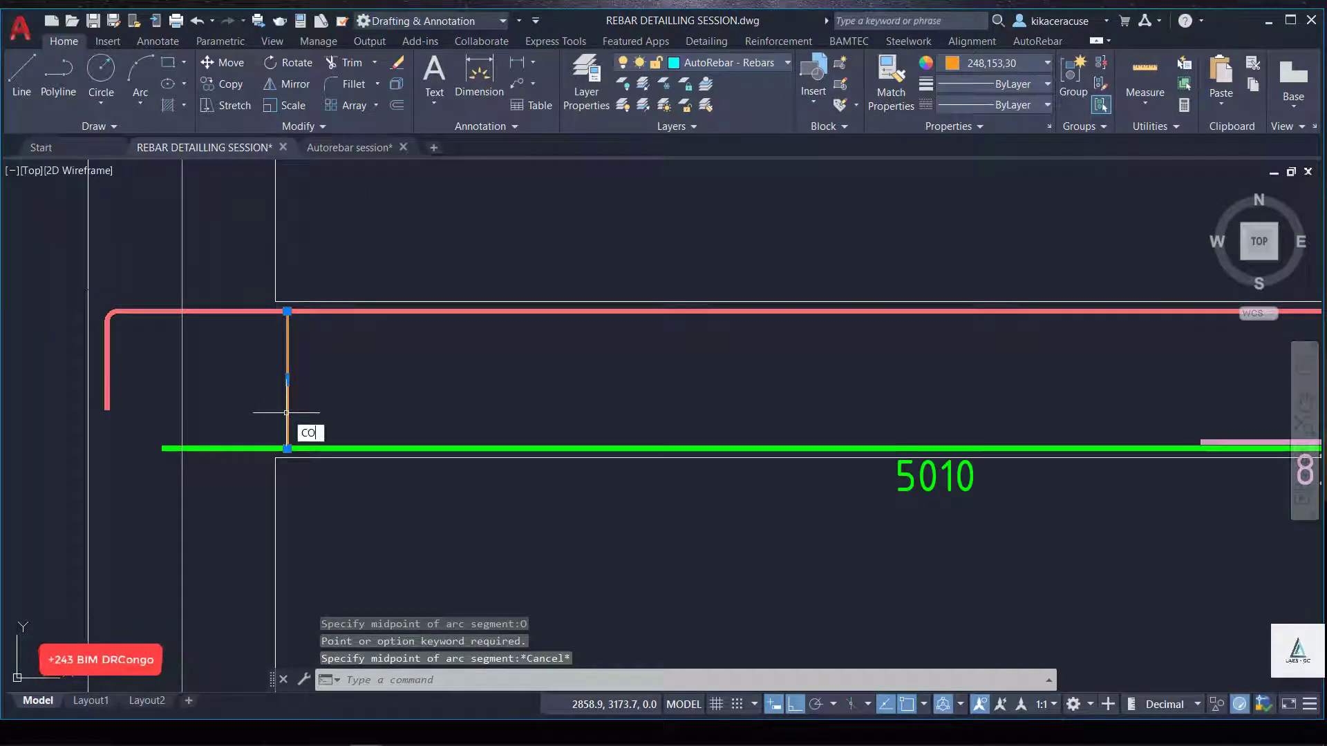
pyautogui.press('Return')
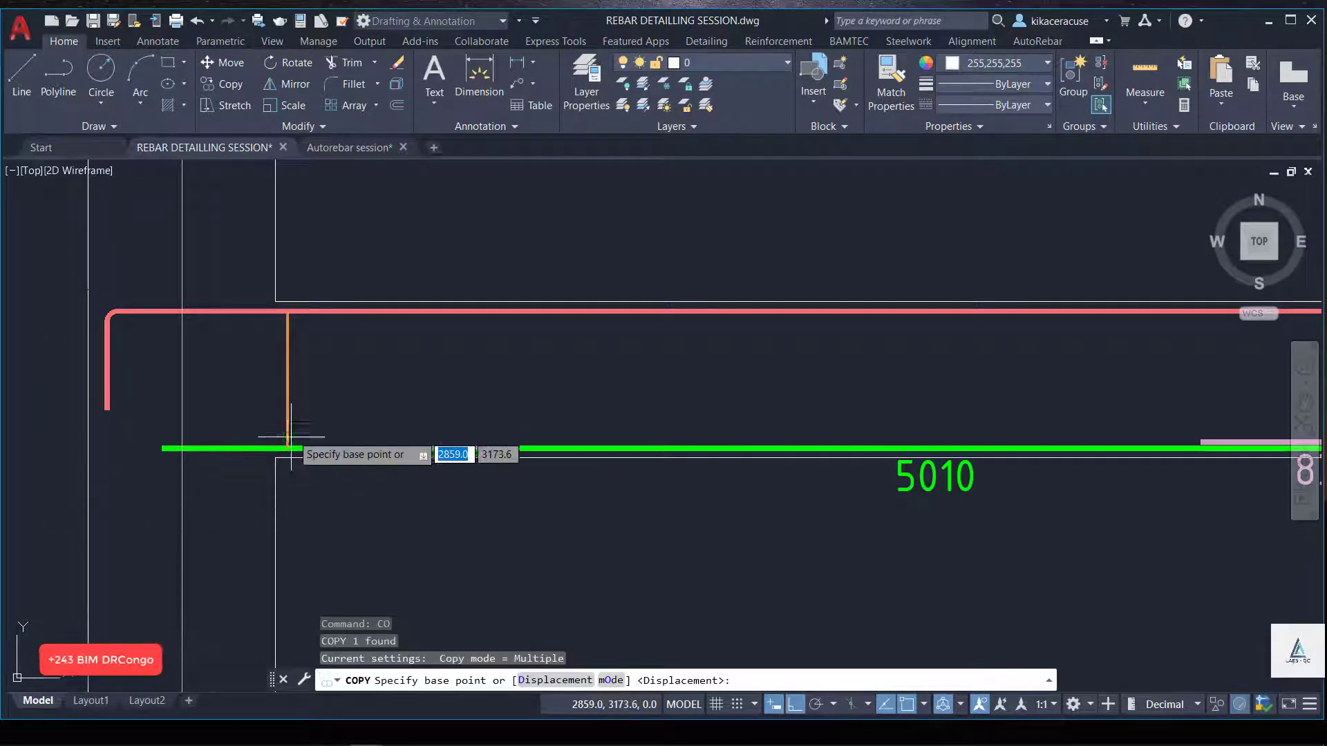
# Copy the orange link from its bottom end to five positions along the flat span.
pyautogui.click(287, 447)
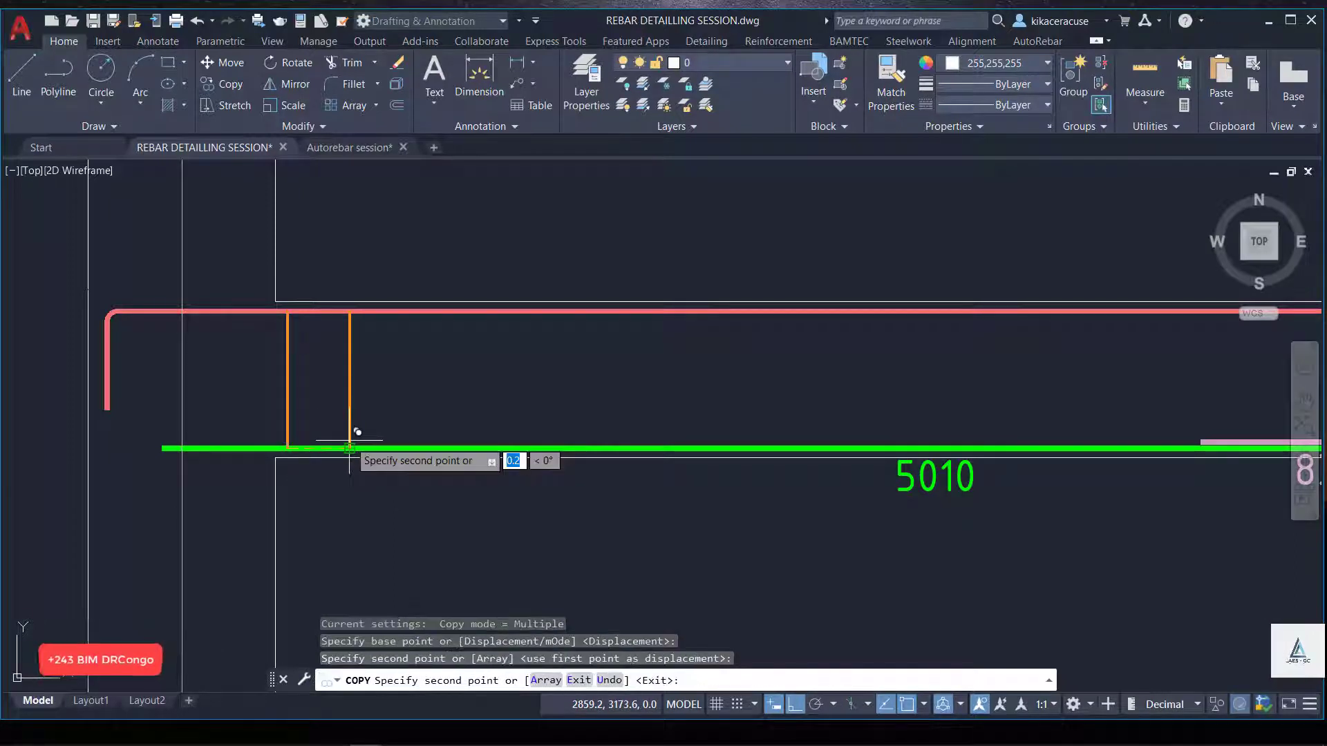
pyautogui.click(414, 447)
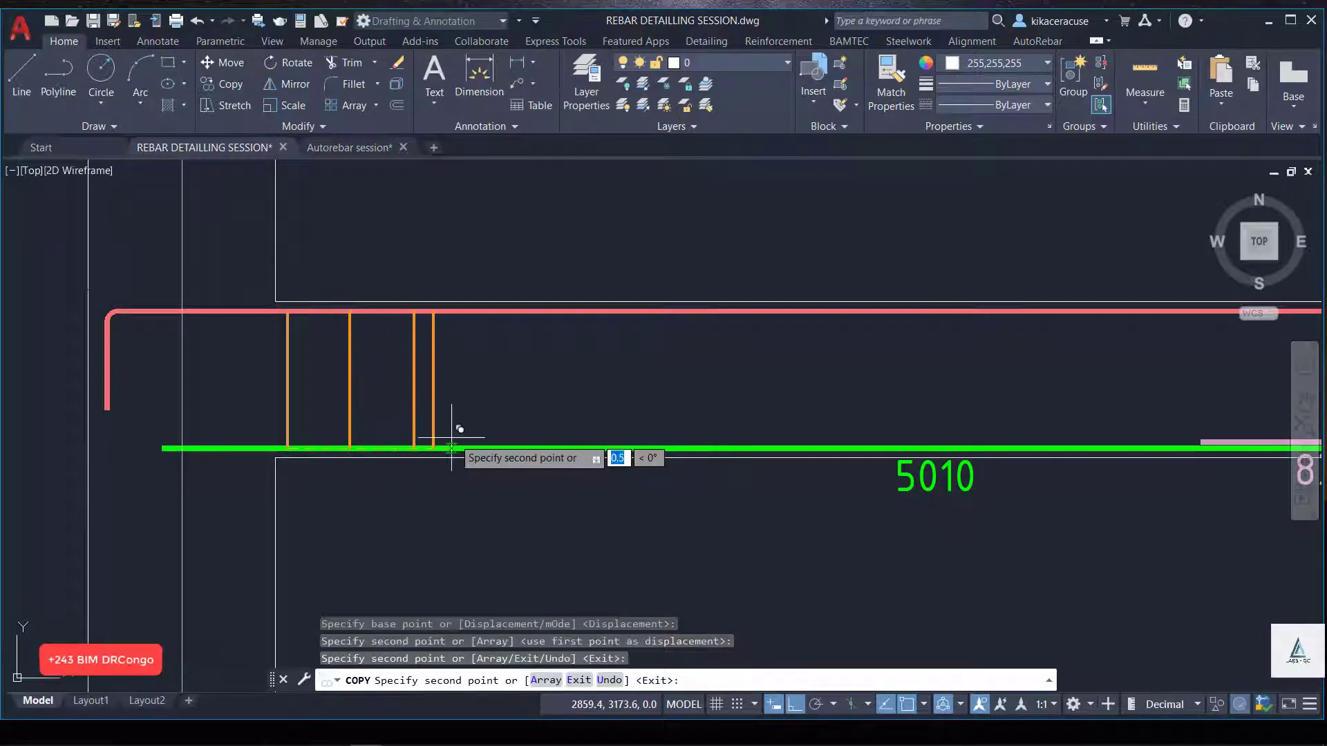
pyautogui.click(478, 445)
pyautogui.click(547, 445)
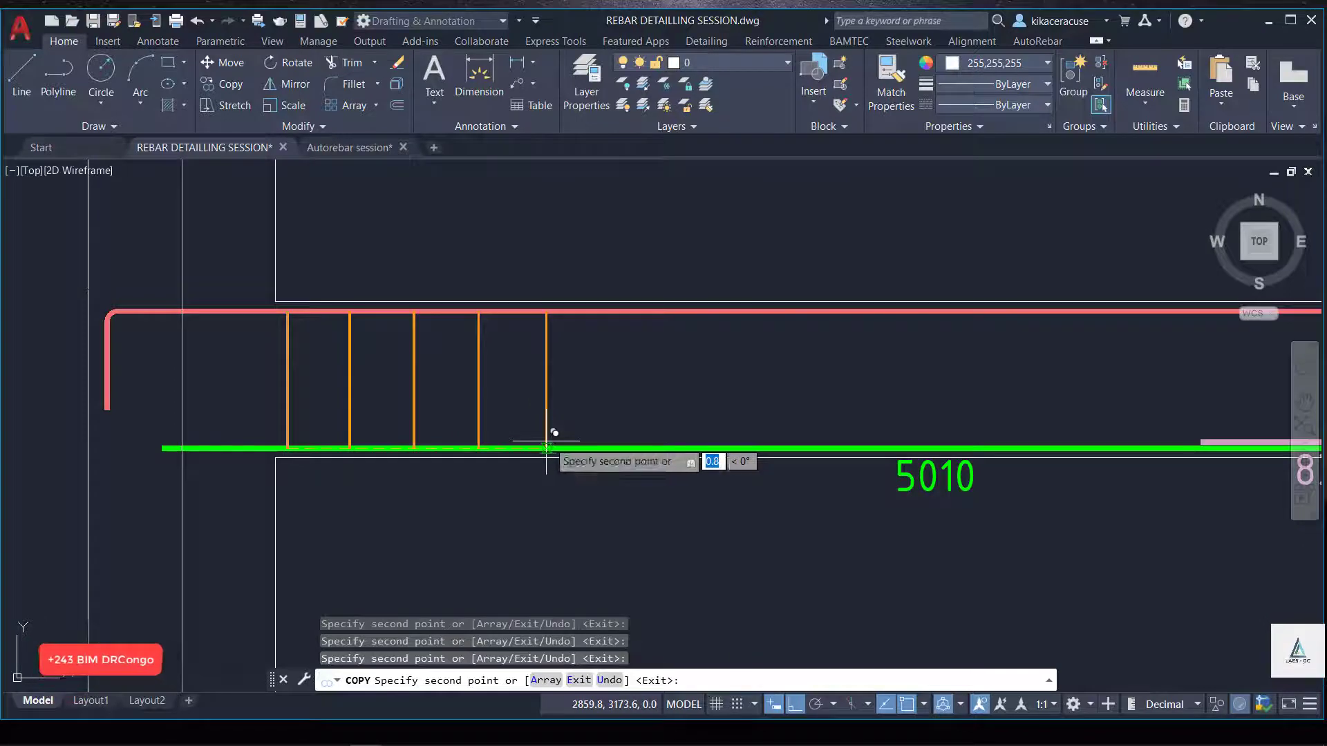
pyautogui.click(605, 447)
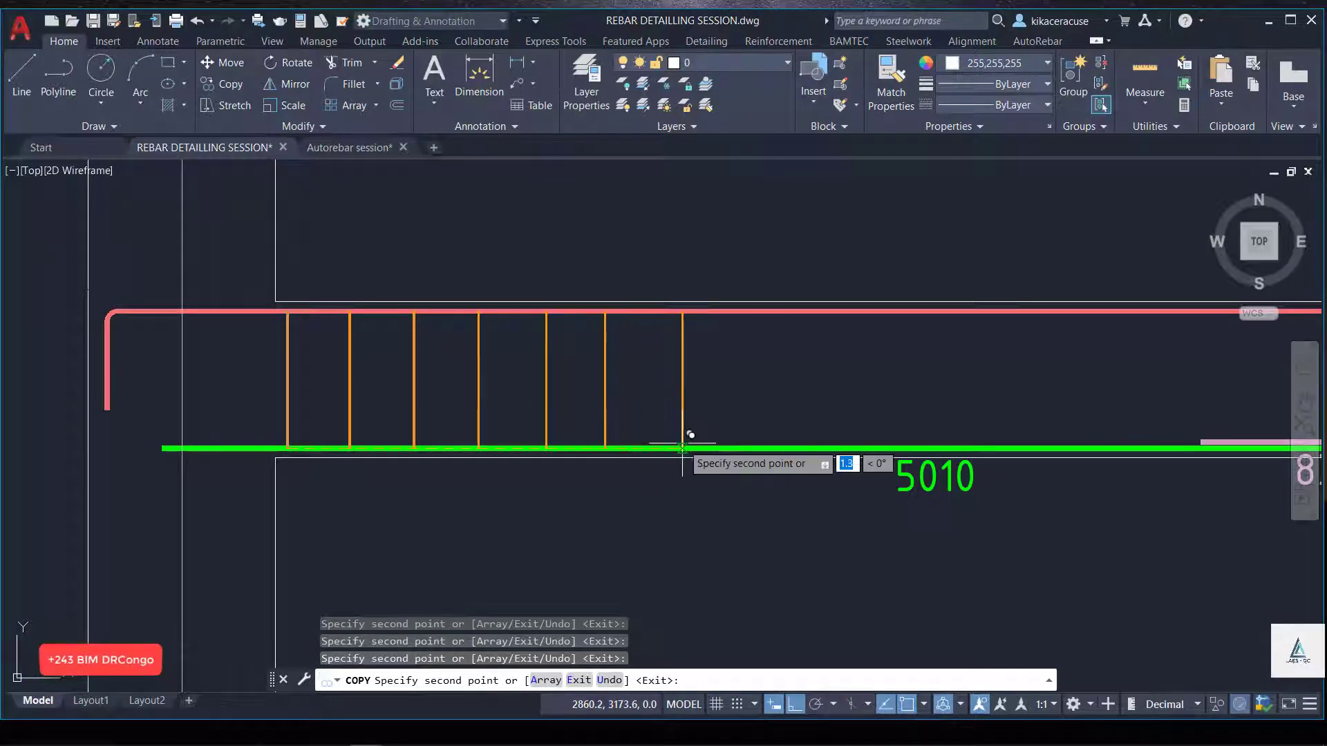
pyautogui.click(657, 448)
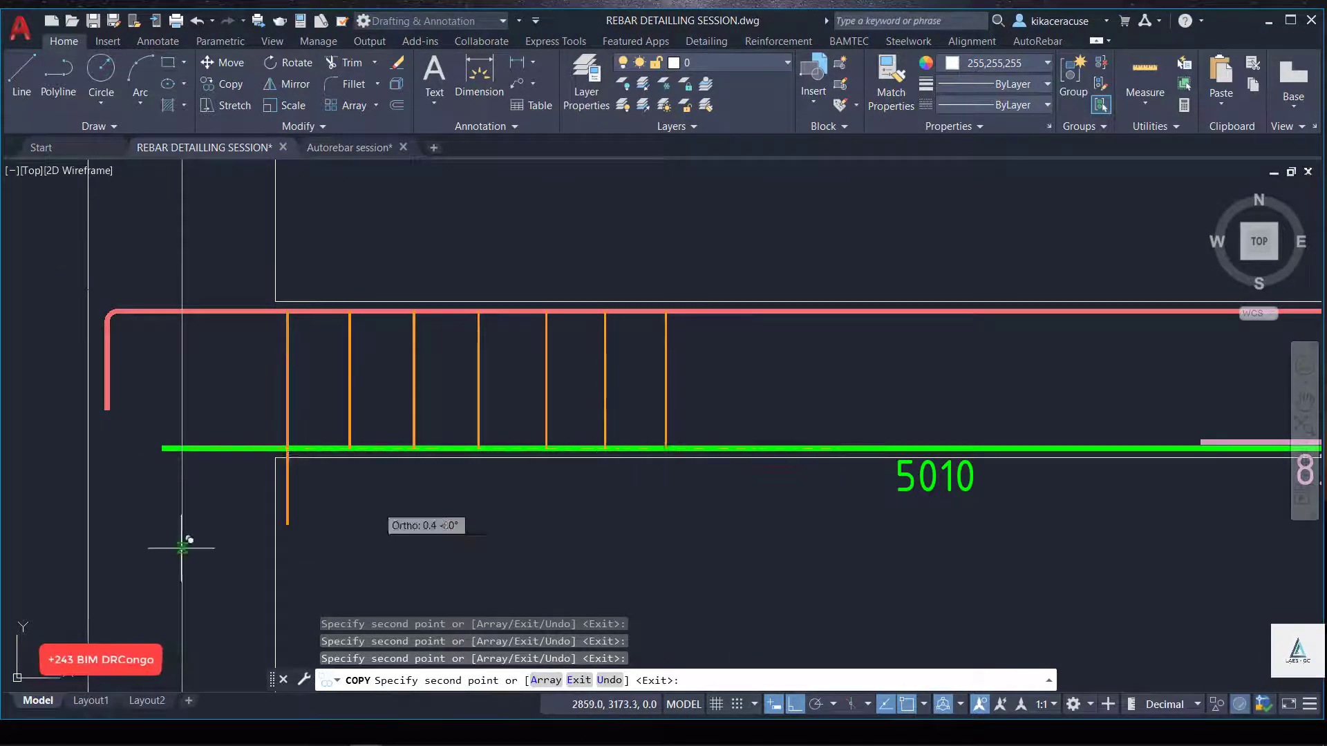
pyautogui.scroll(-3, 187, 546)
pyautogui.scroll(1, 358, 514)
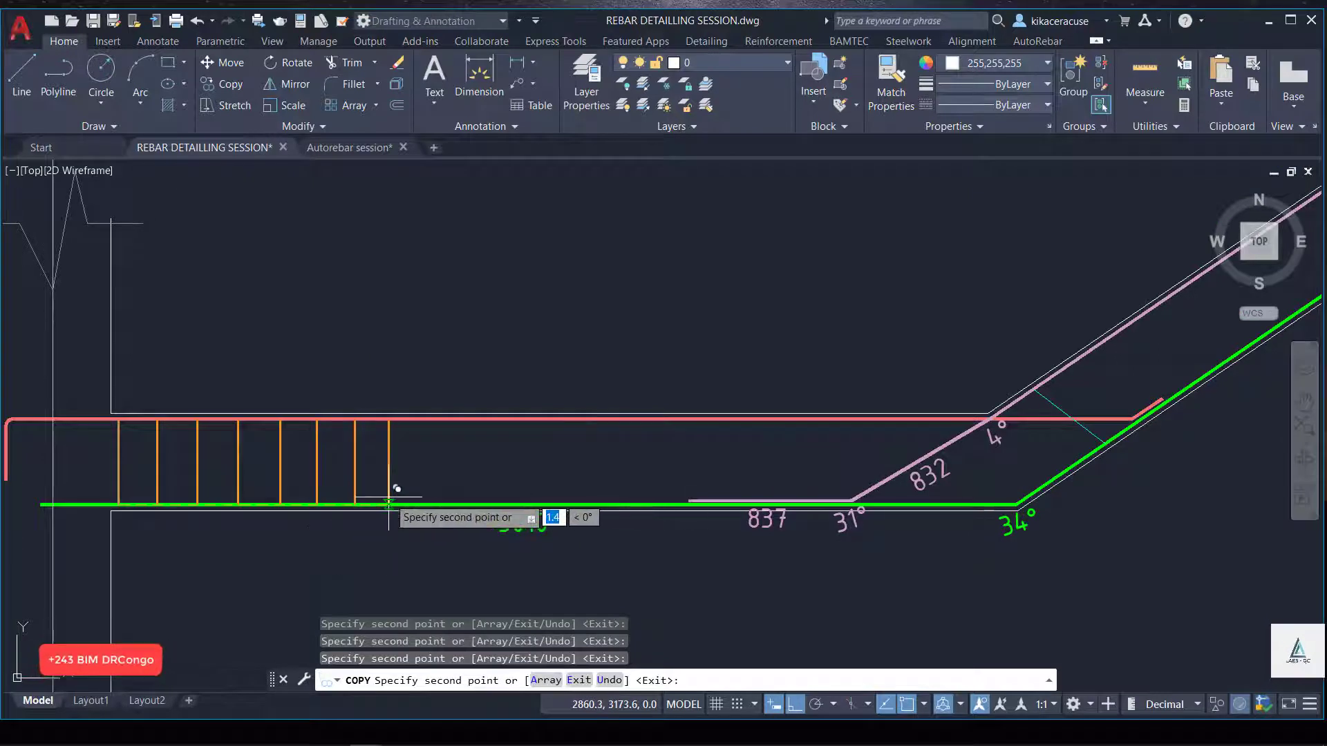
# Place nine more link copies along the bottom bar, past the 5010 label.
pyautogui.click(391, 504)
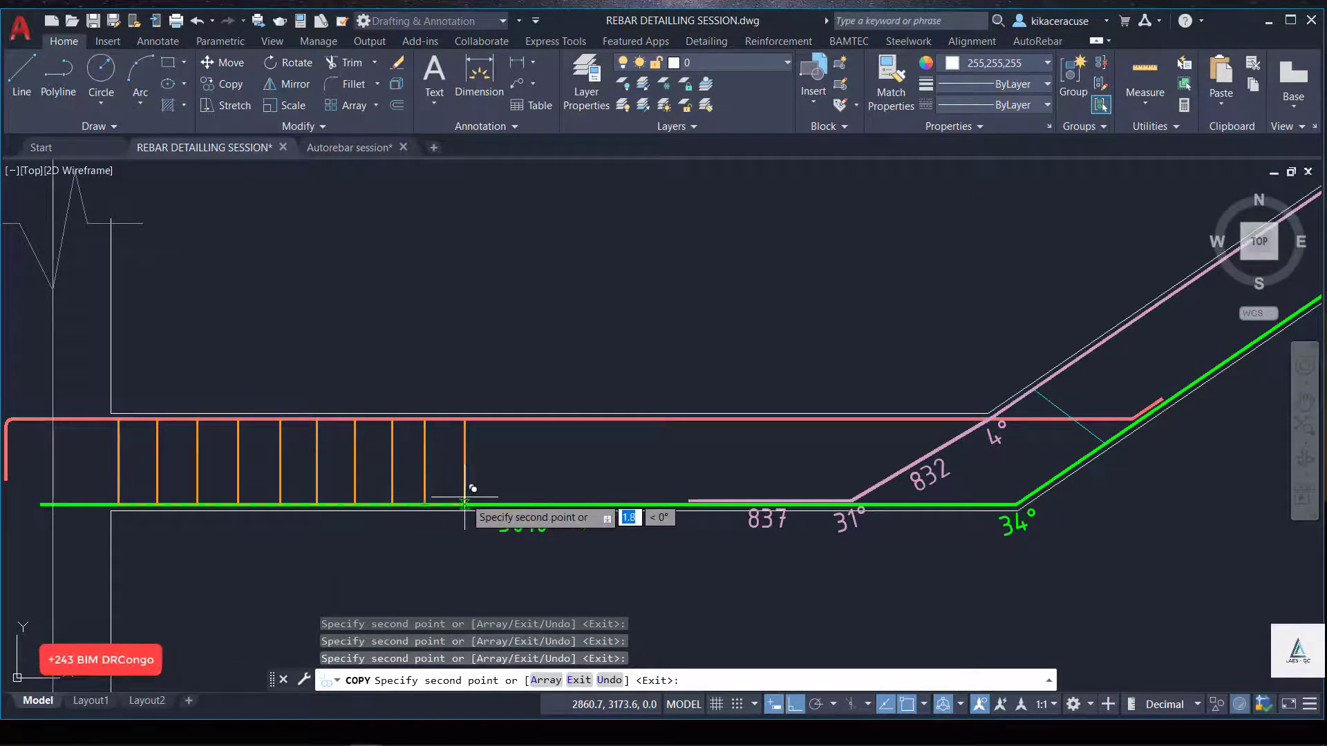
pyautogui.click(465, 503)
pyautogui.click(506, 503)
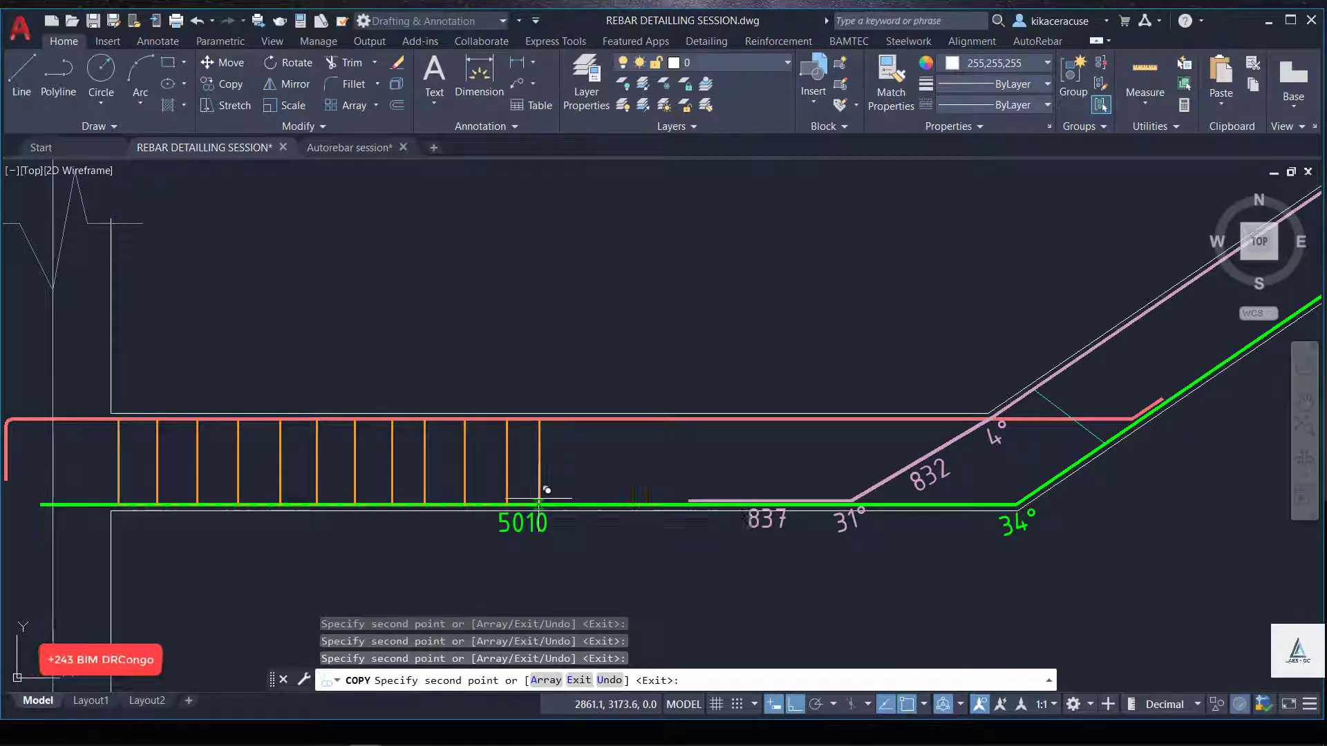
pyautogui.click(539, 503)
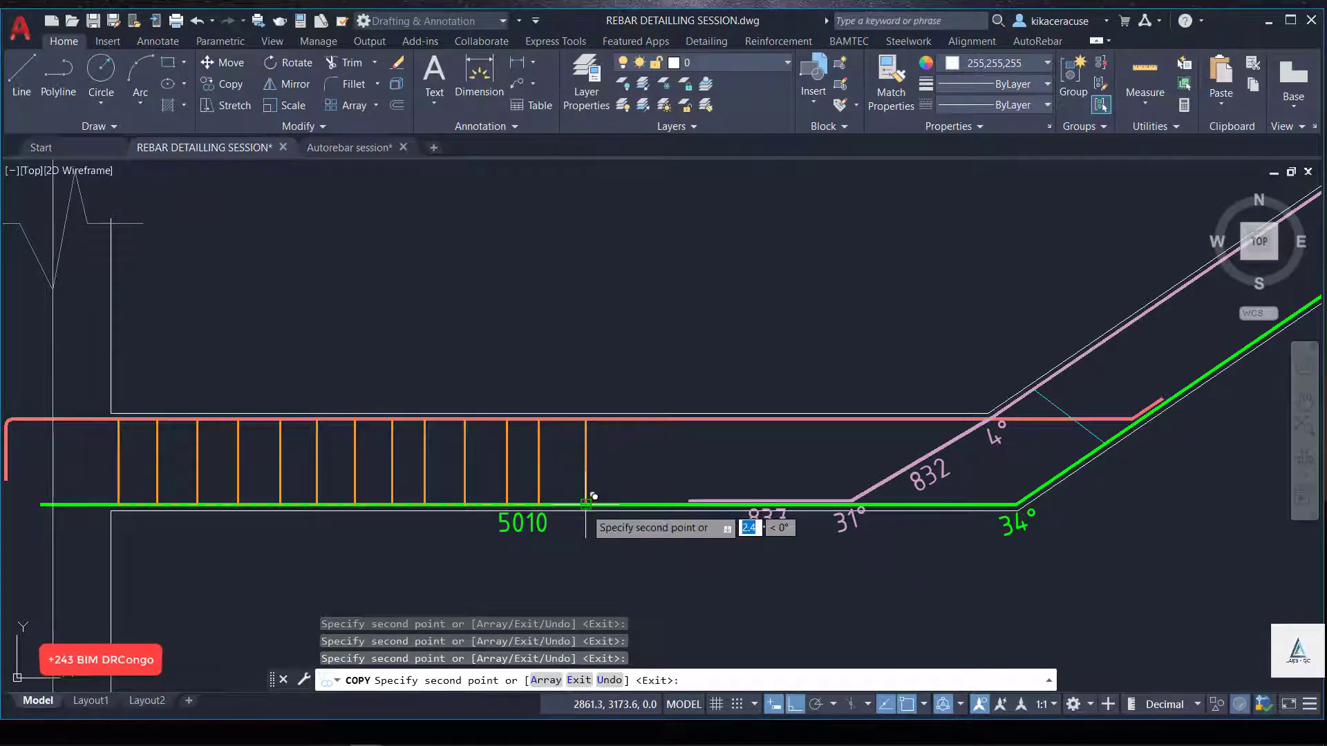
pyautogui.click(586, 504)
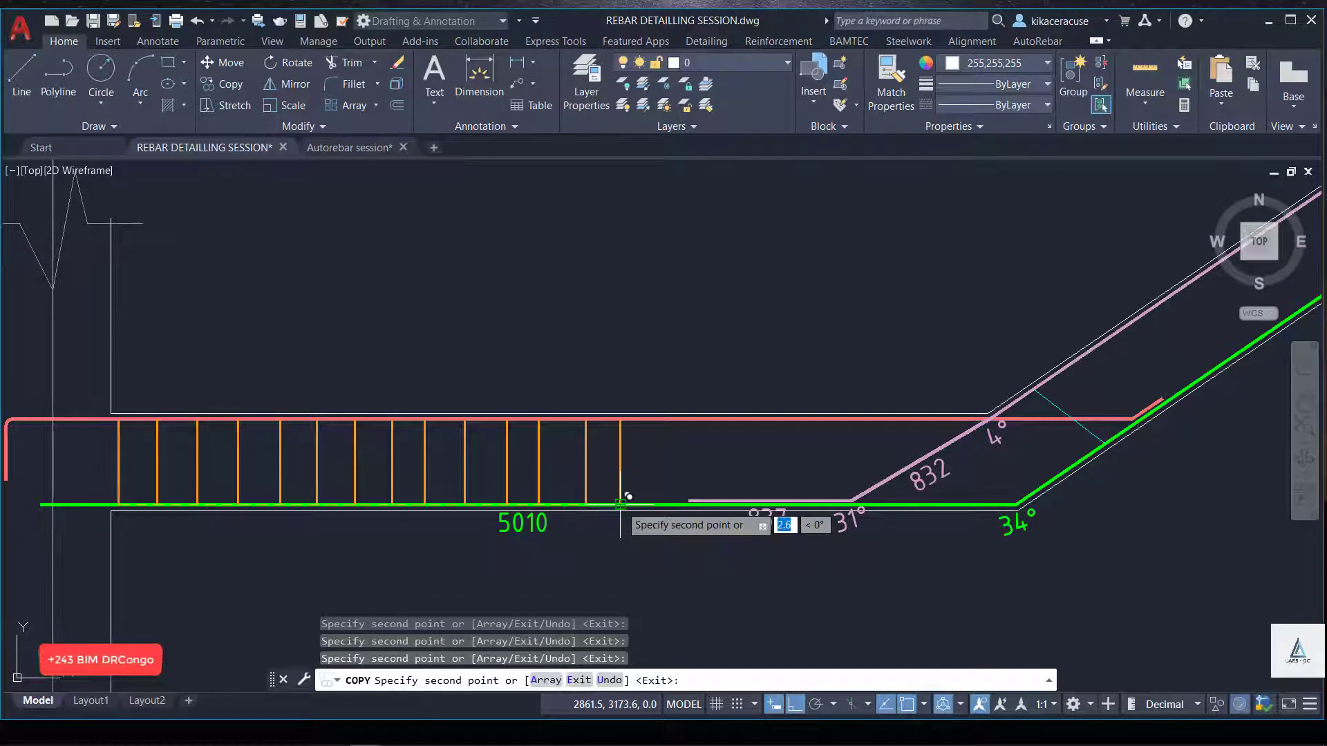
pyautogui.click(621, 504)
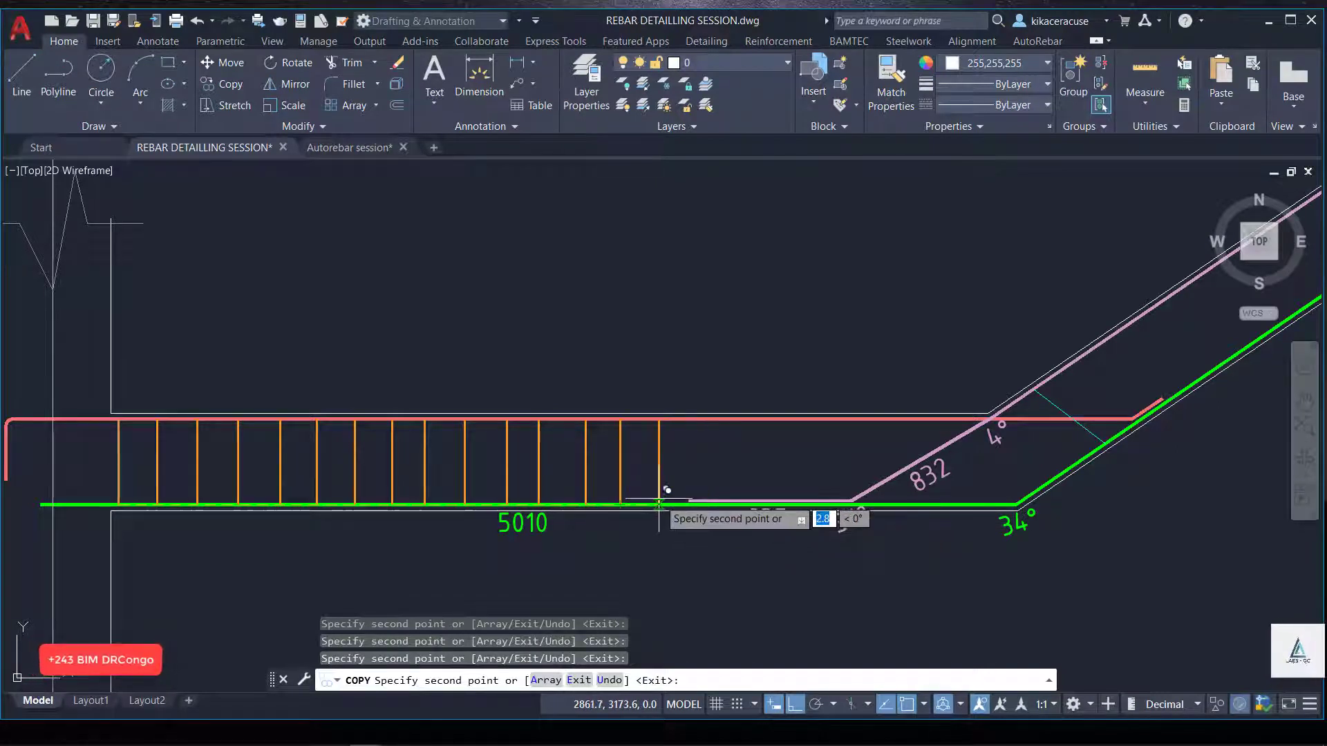
pyautogui.click(658, 504)
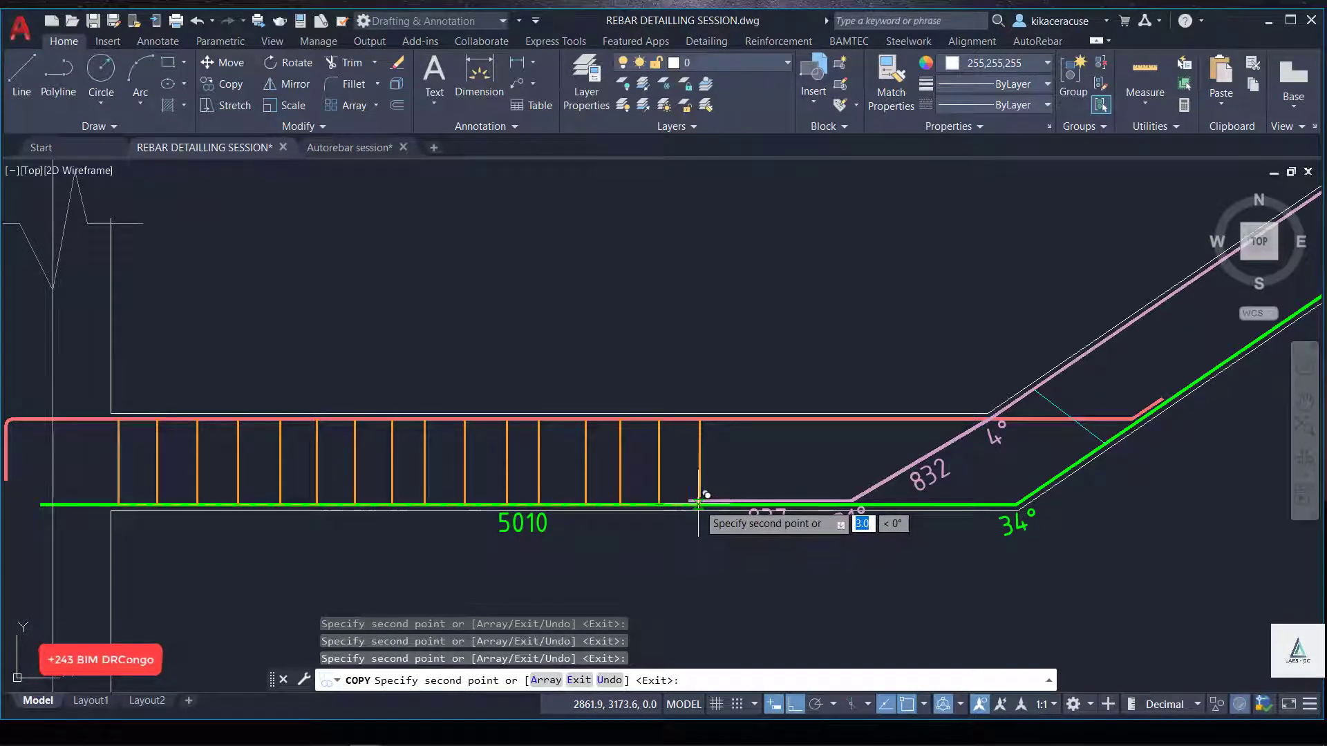
pyautogui.click(699, 504)
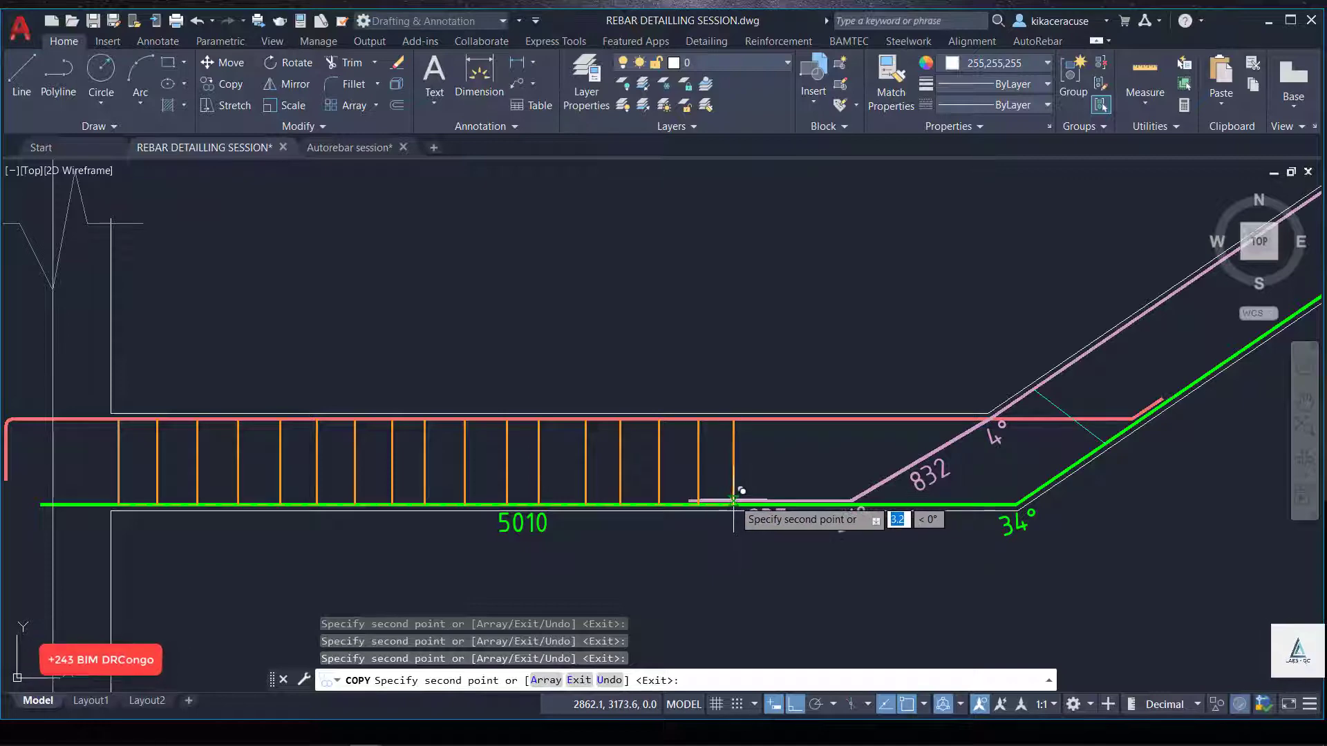
pyautogui.click(733, 500)
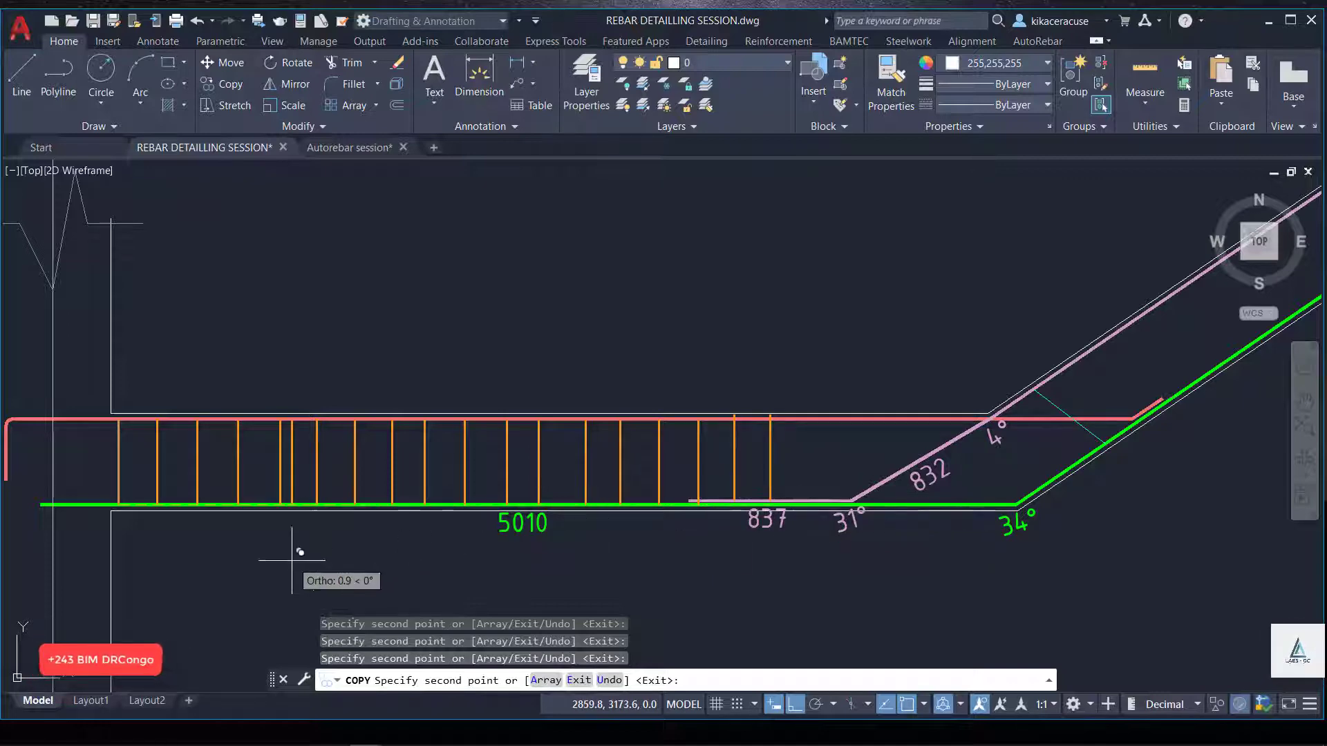
# Continue link copies past the 837 bar and 31° bend toward the 34° bend.
pyautogui.scroll(3, 483, 532)
pyautogui.scroll(2, 530, 511)
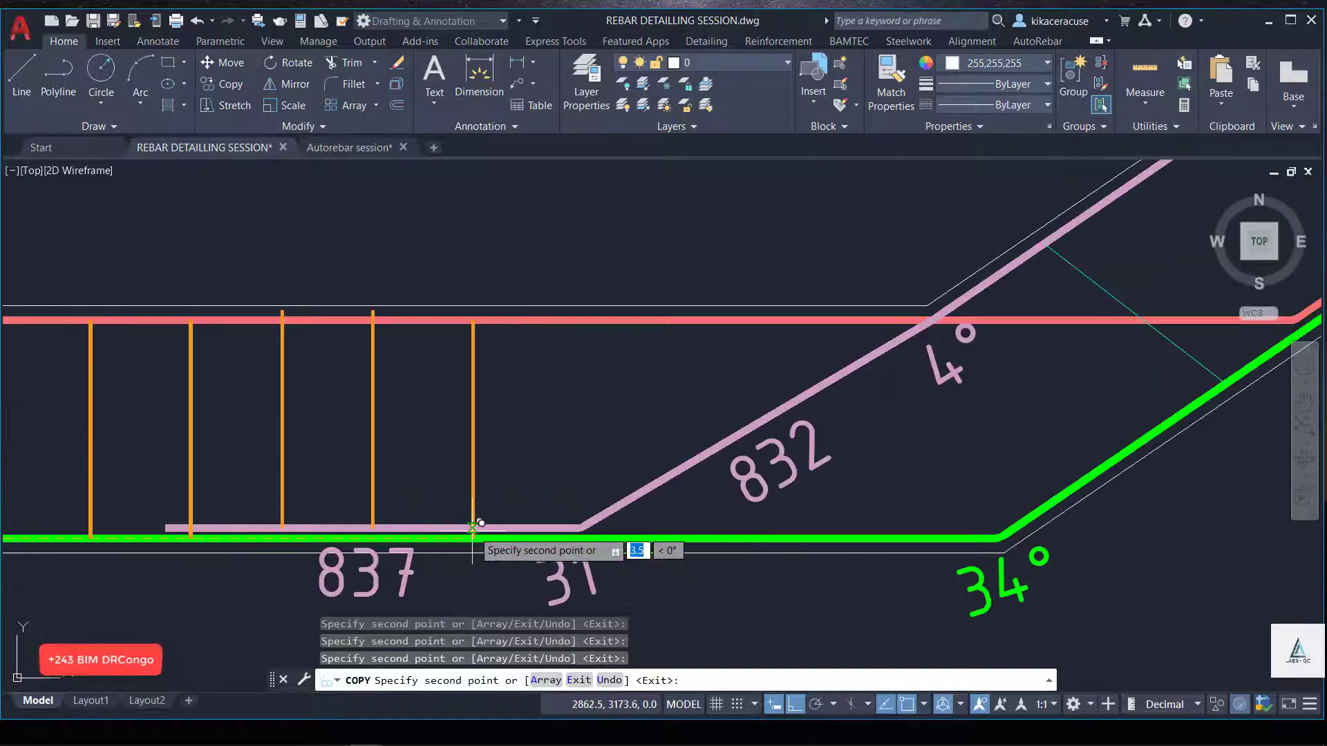
pyautogui.click(467, 527)
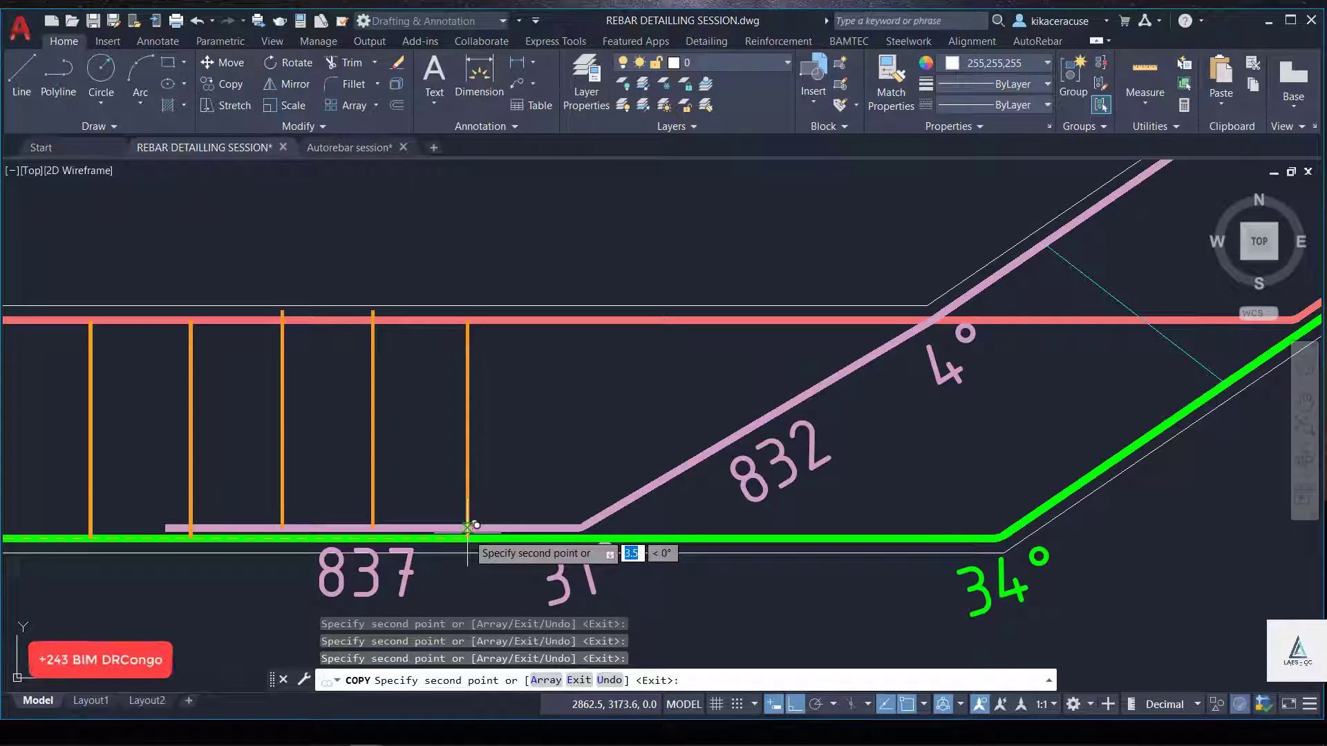
pyautogui.click(534, 530)
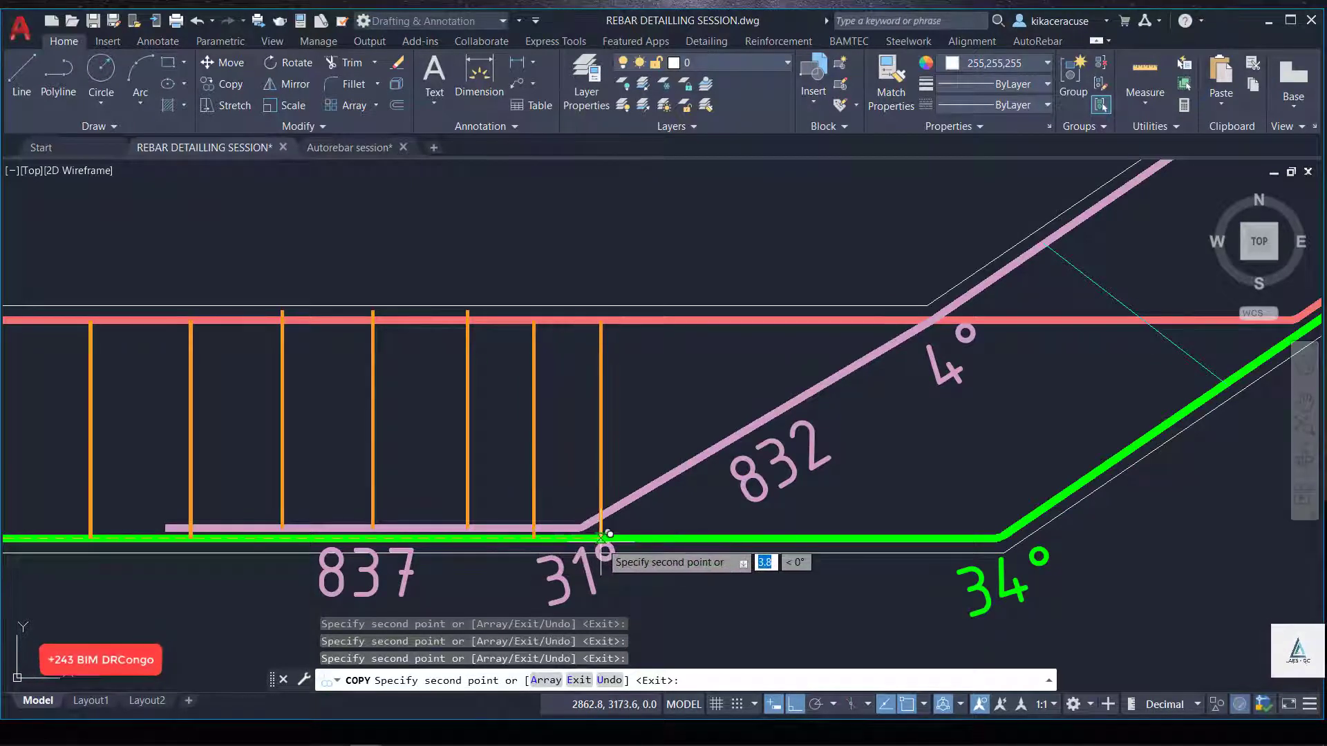
pyautogui.click(614, 537)
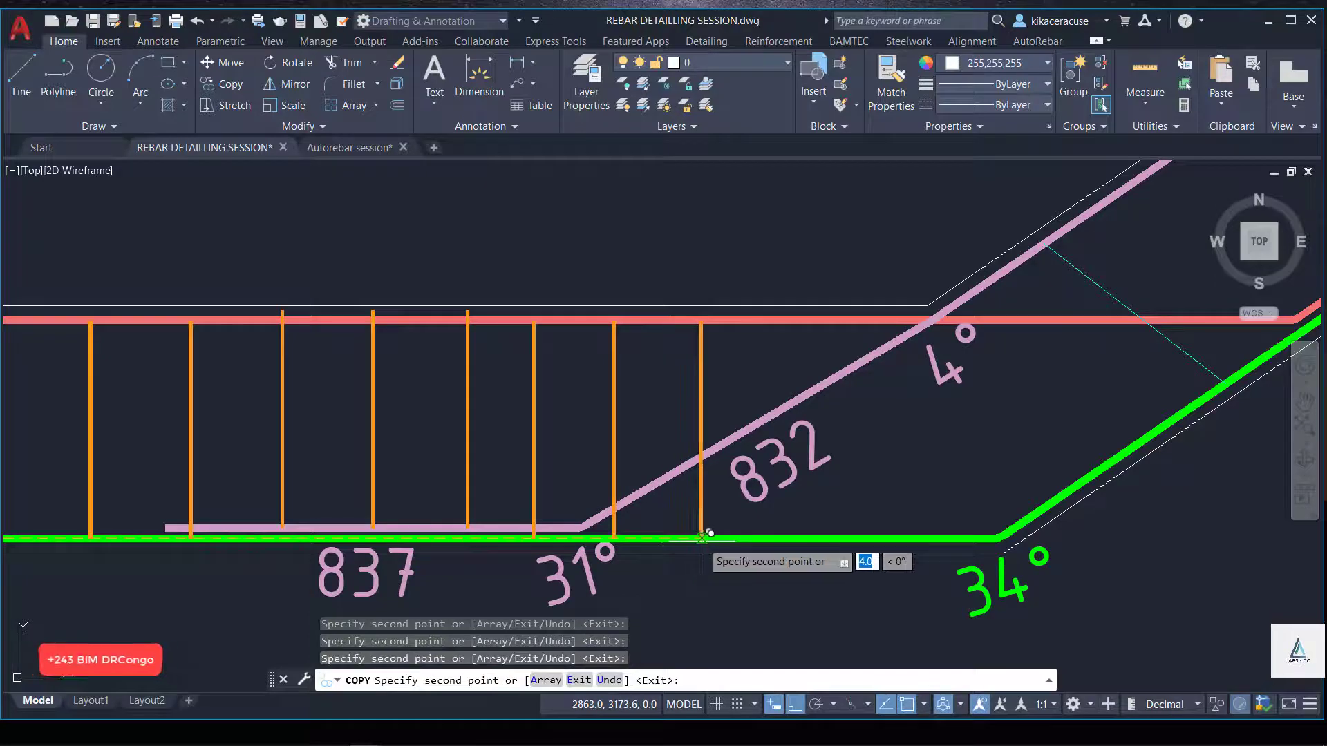
pyautogui.click(702, 537)
pyautogui.click(798, 537)
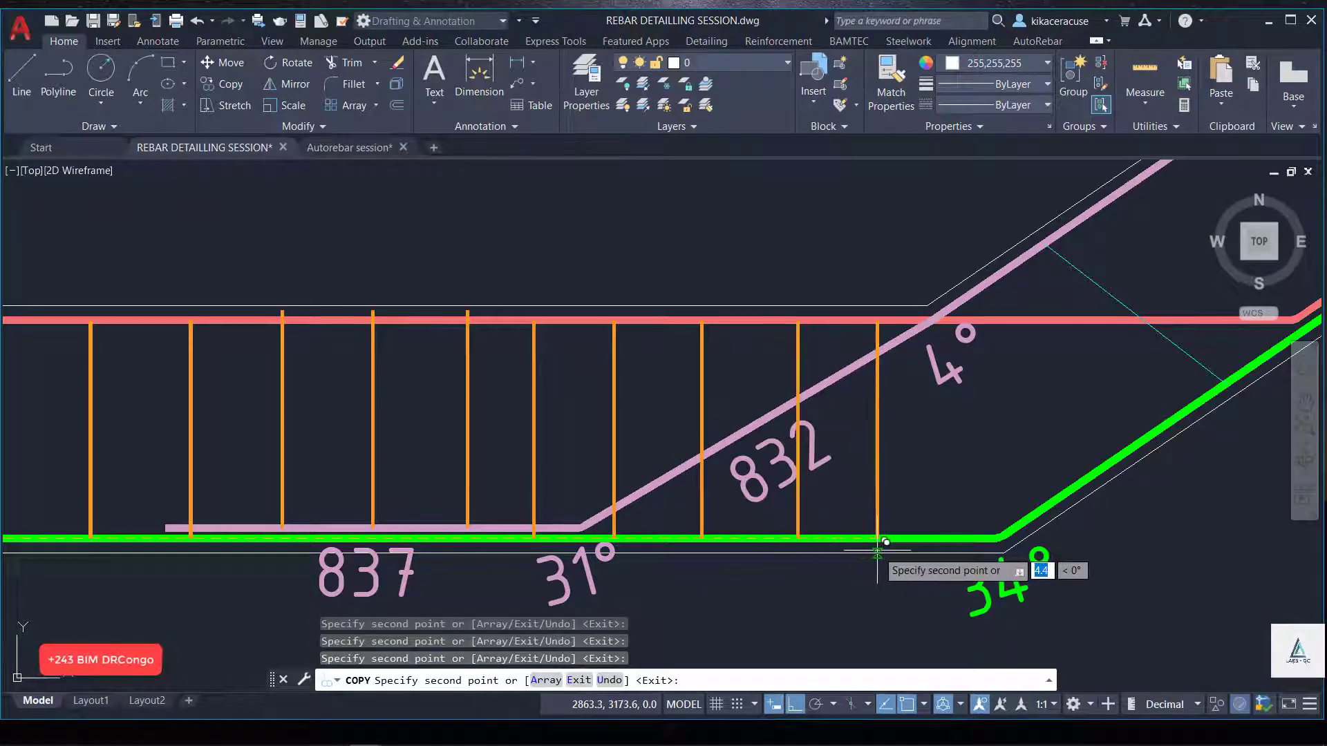
pyautogui.click(877, 551)
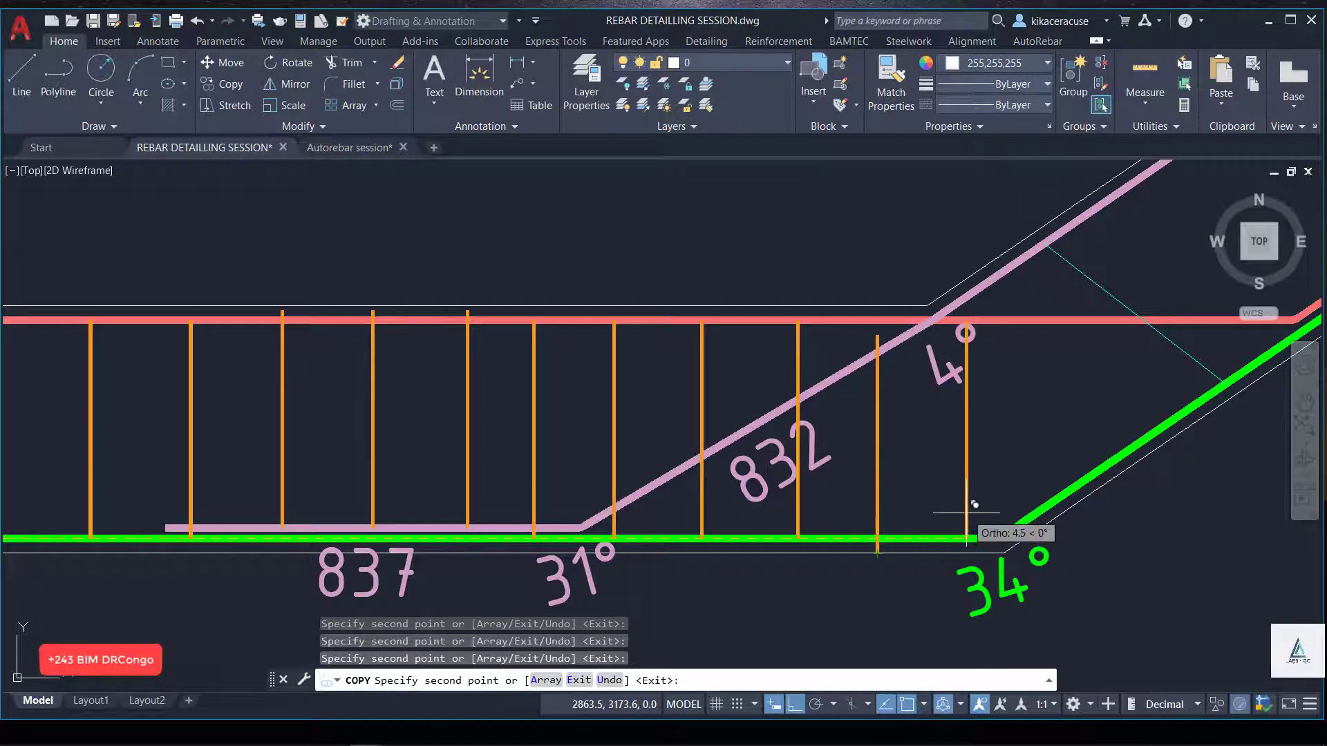
# Delete the extra link near the bend and copy the last link to the top bar's crank.
pyautogui.press('Escape')
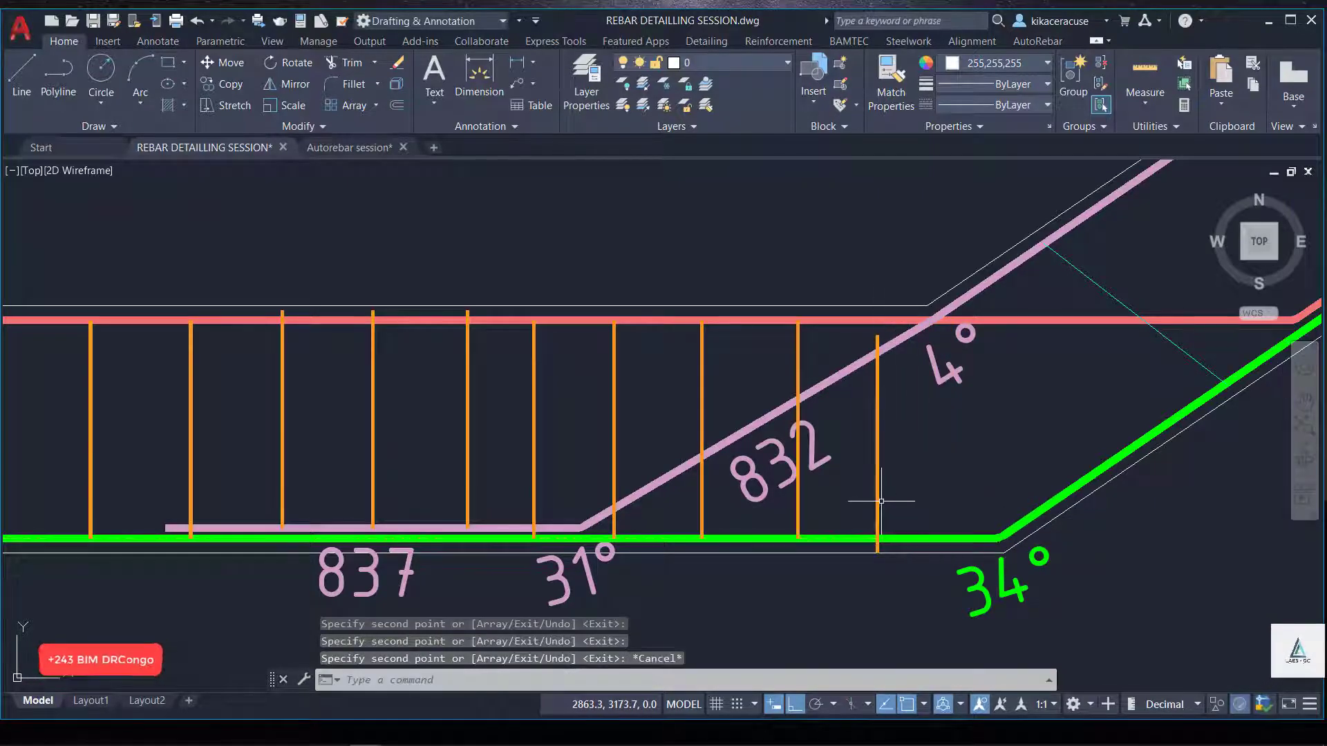
pyautogui.click(877, 503)
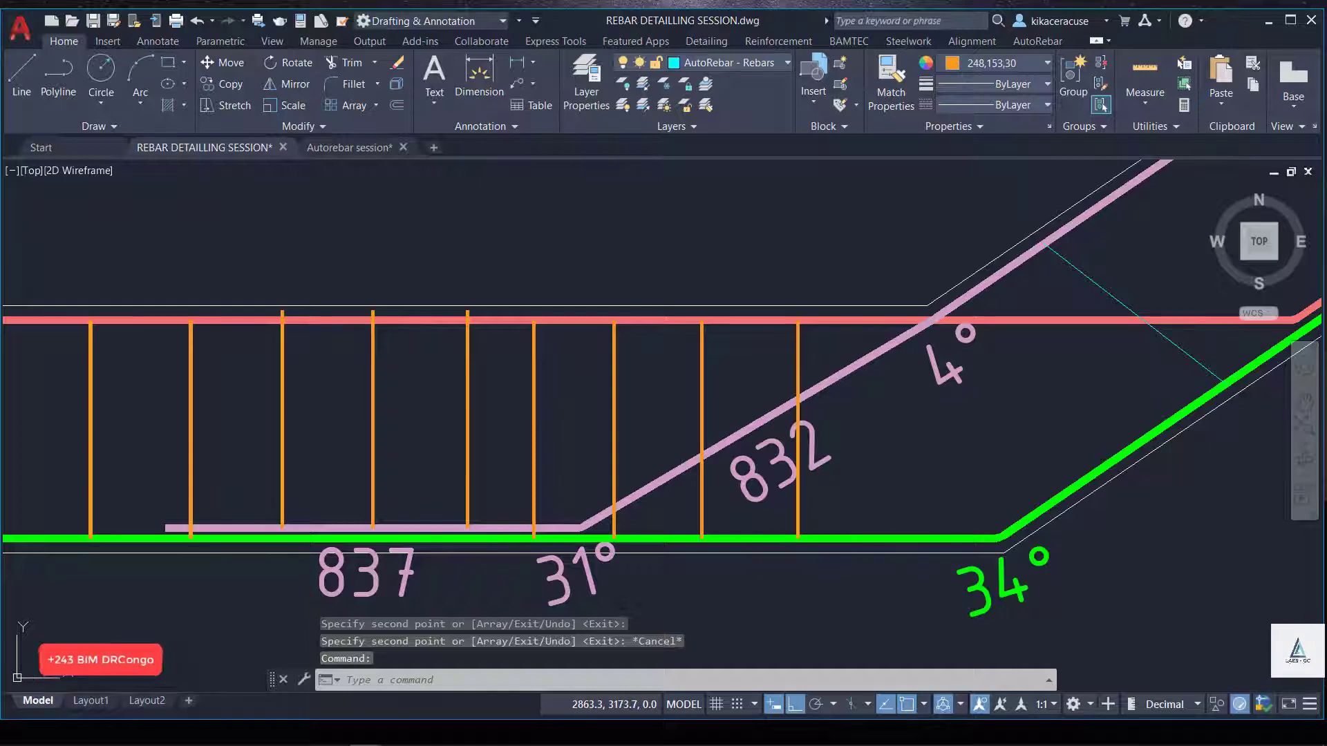
pyautogui.press('Delete')
pyautogui.write('CO')
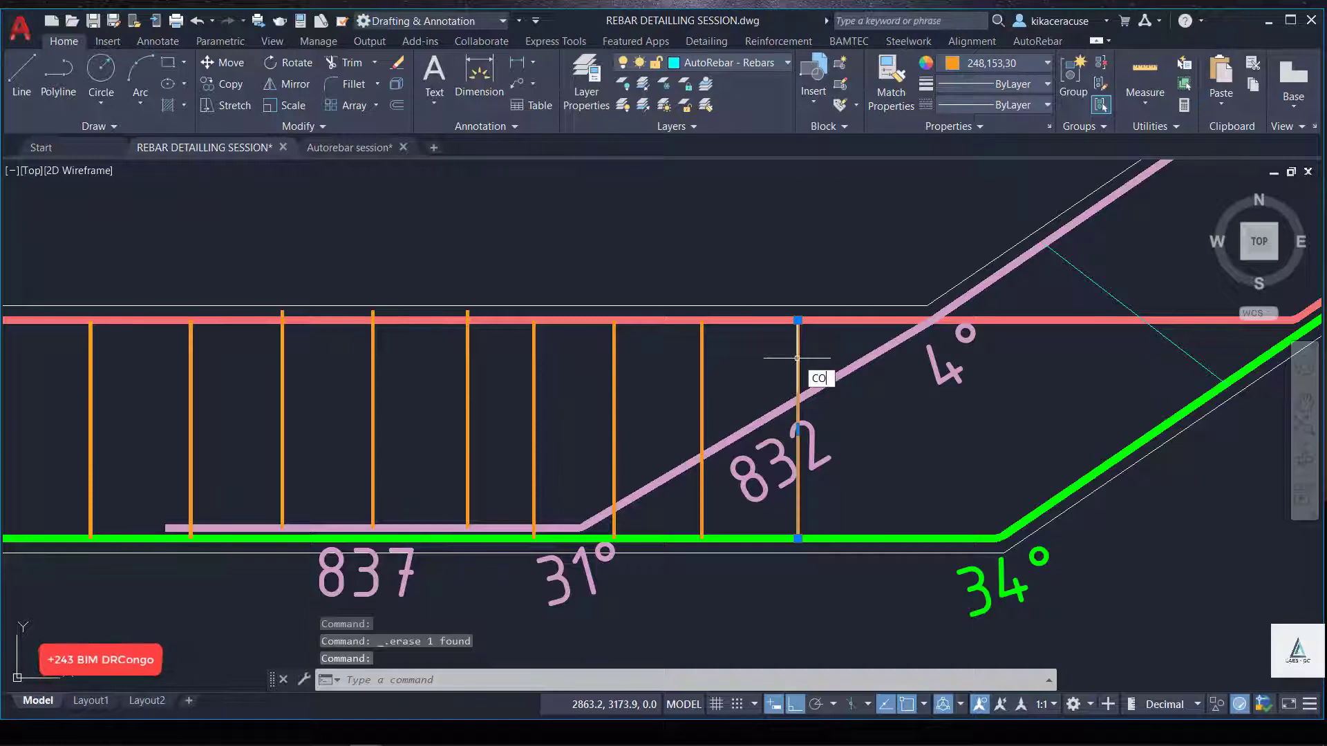
pyautogui.press('Return')
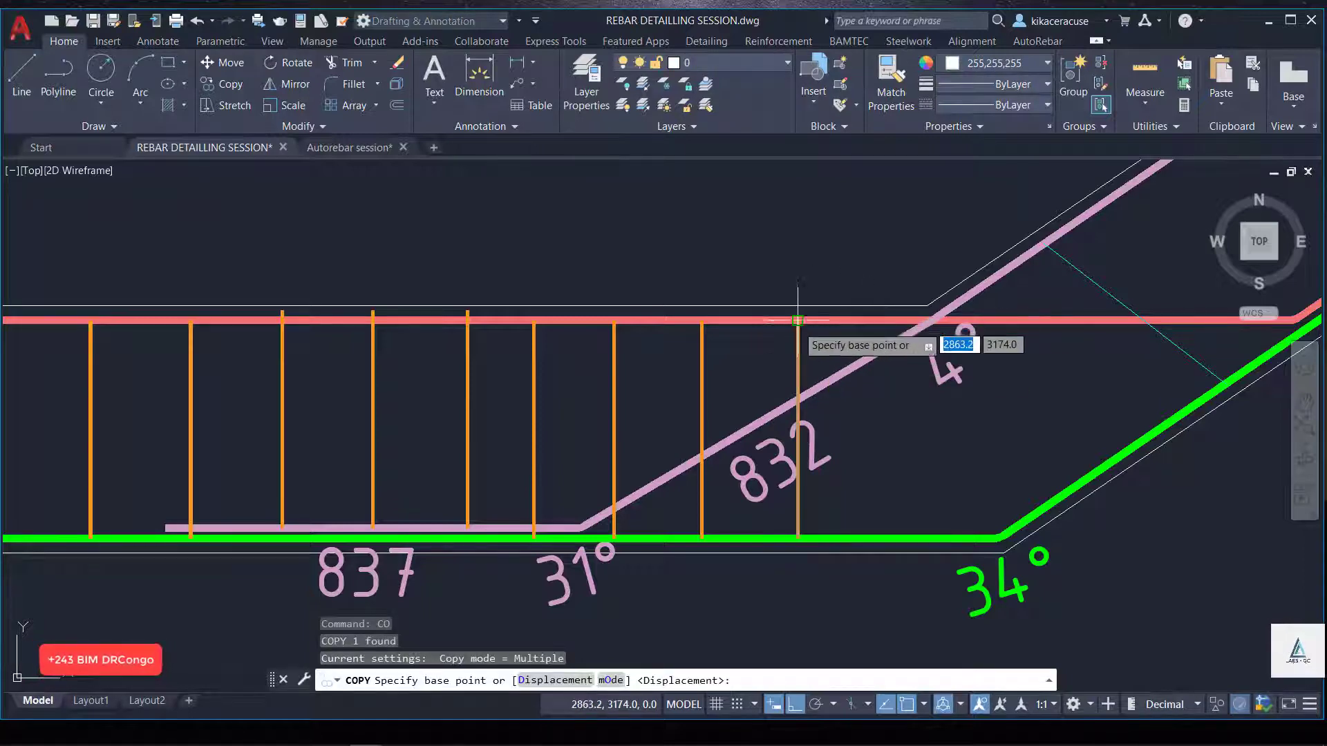
pyautogui.click(798, 320)
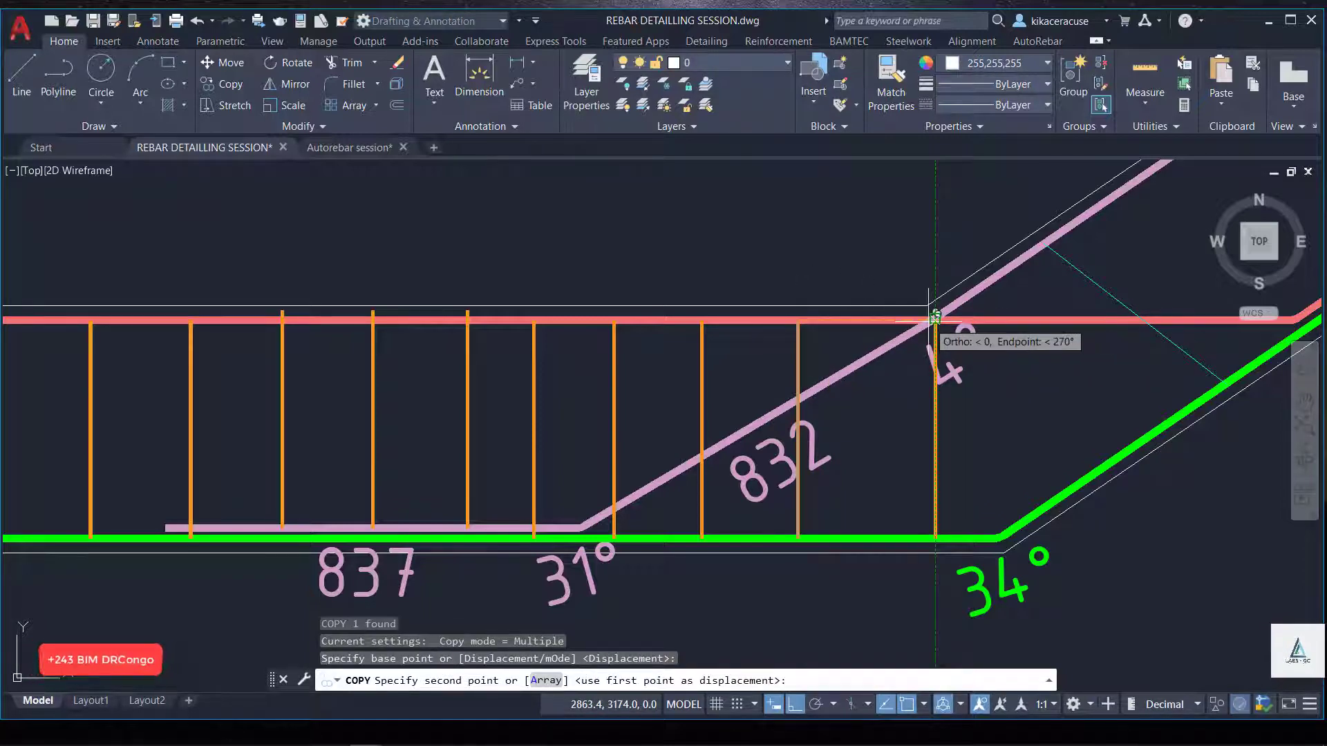
pyautogui.click(935, 319)
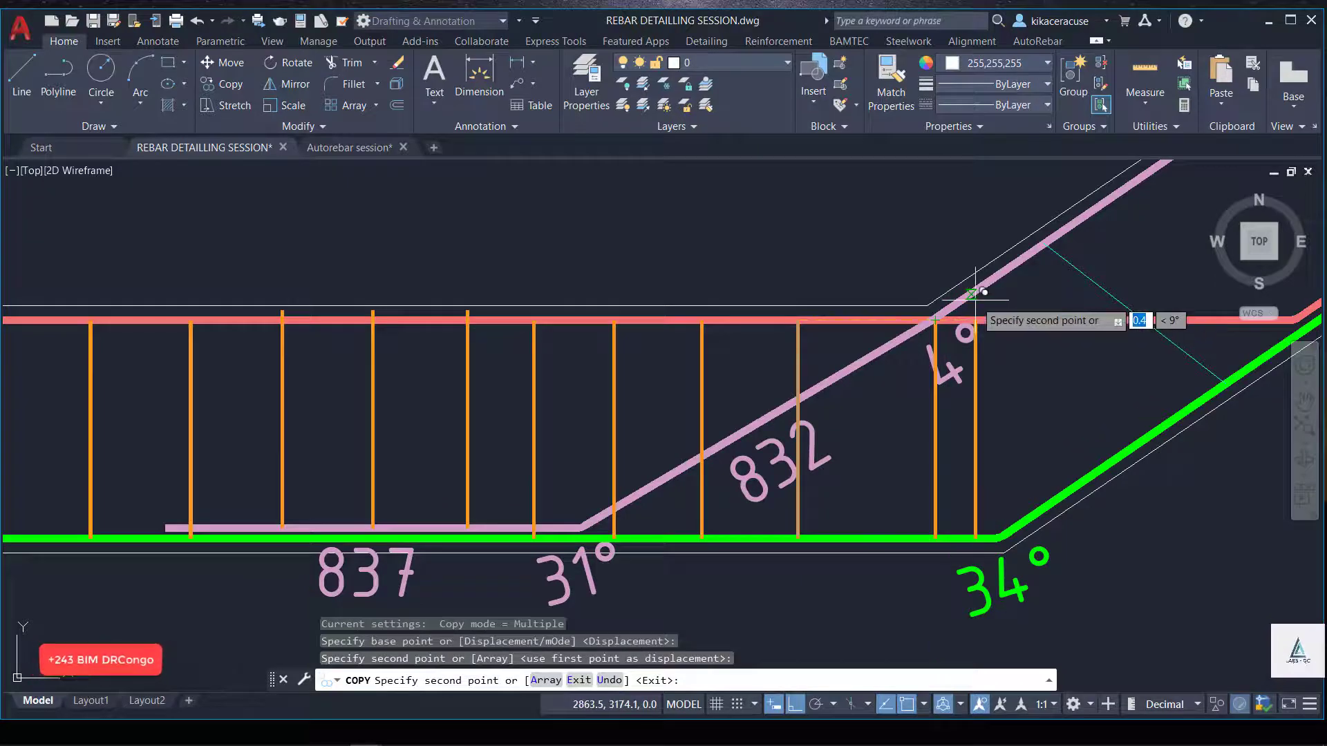
pyautogui.scroll(-4, 975, 293)
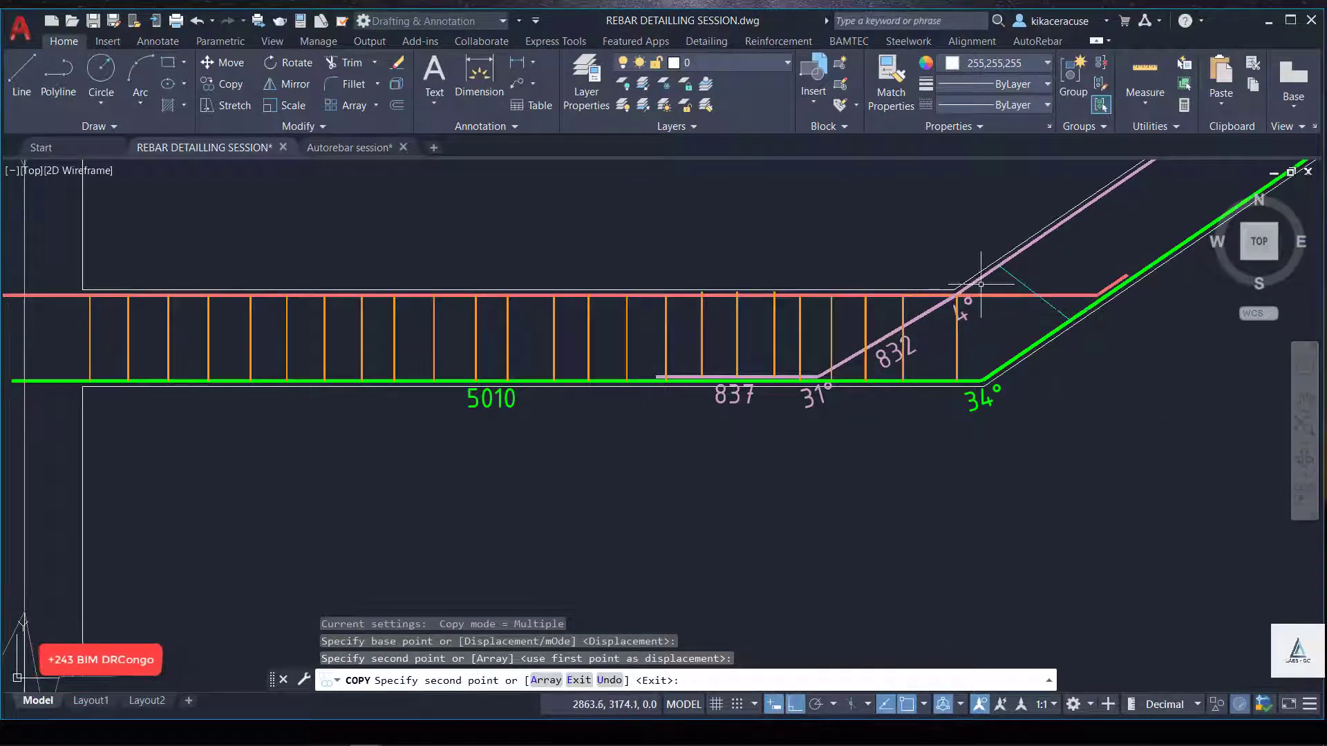
pyautogui.press('Escape')
# Copy an orange link from its foot to a new spot near the slope start.
pyautogui.click(957, 338)
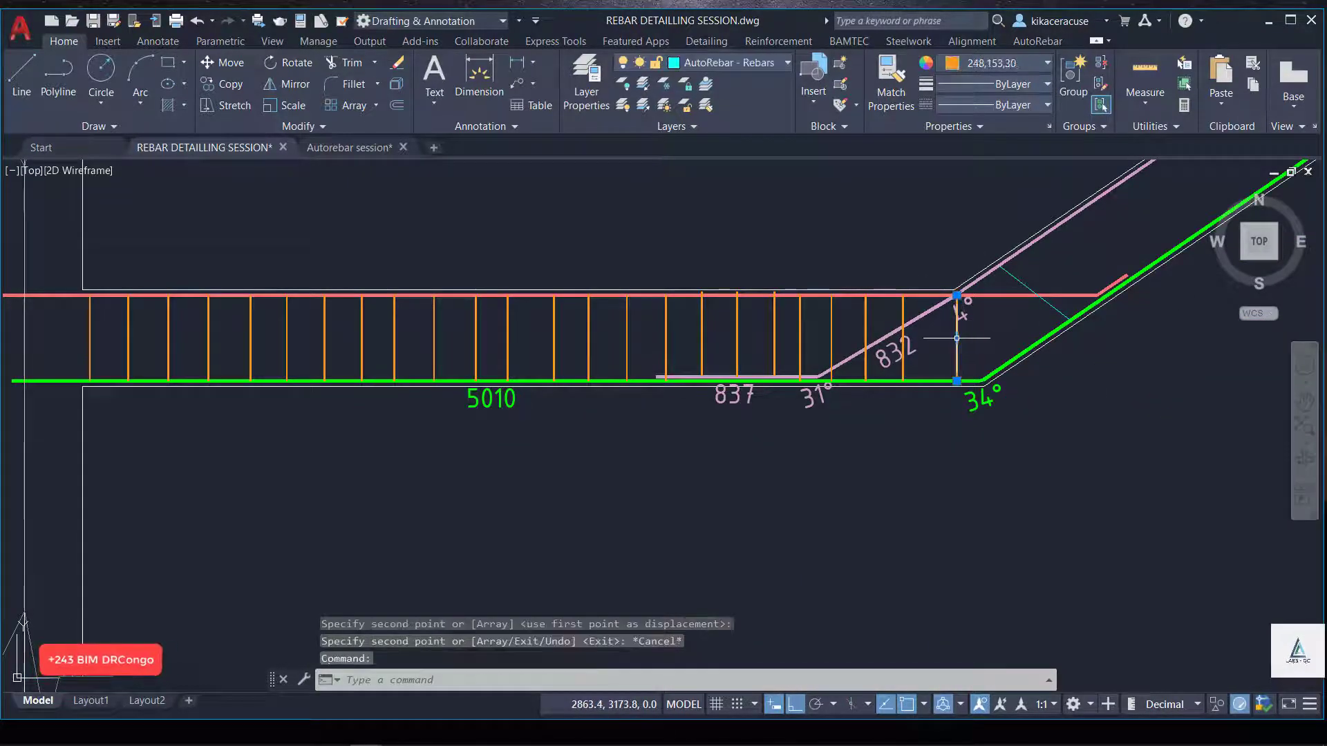
pyautogui.write('co')
pyautogui.press('Return')
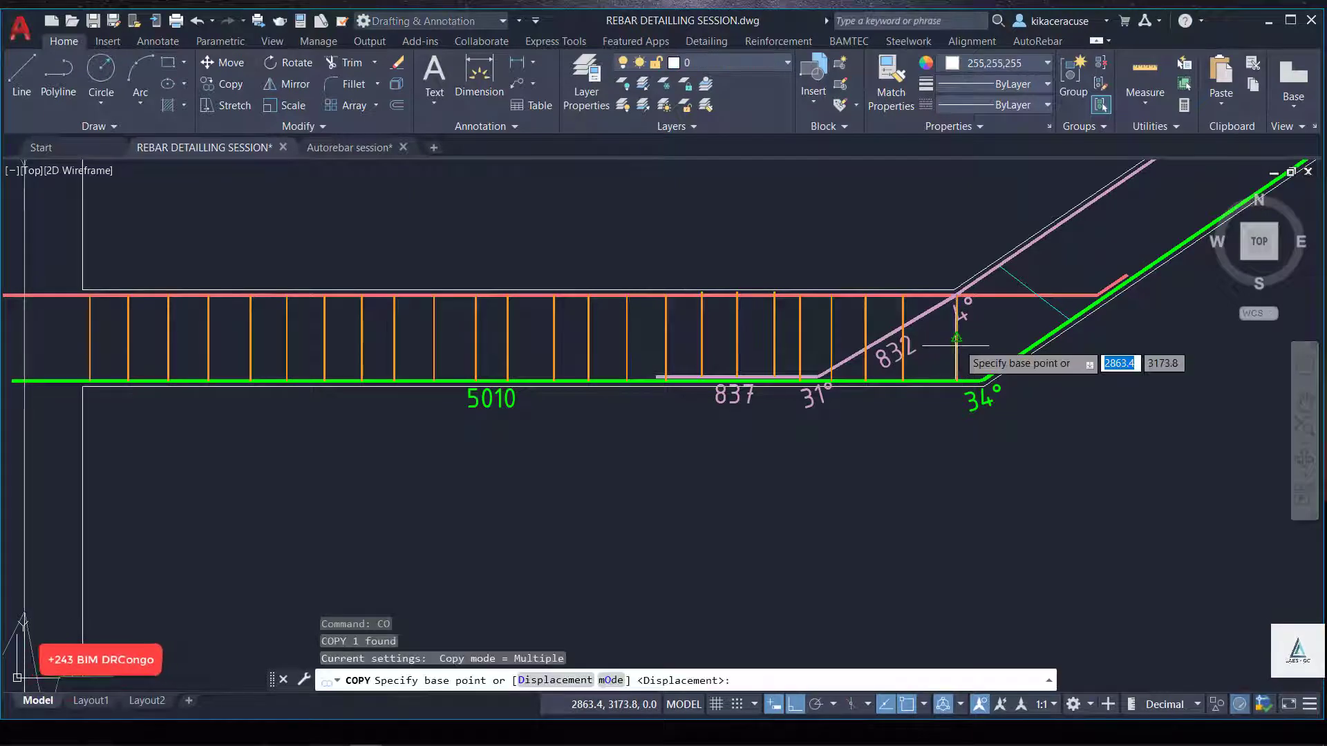
pyautogui.scroll(4, 937, 375)
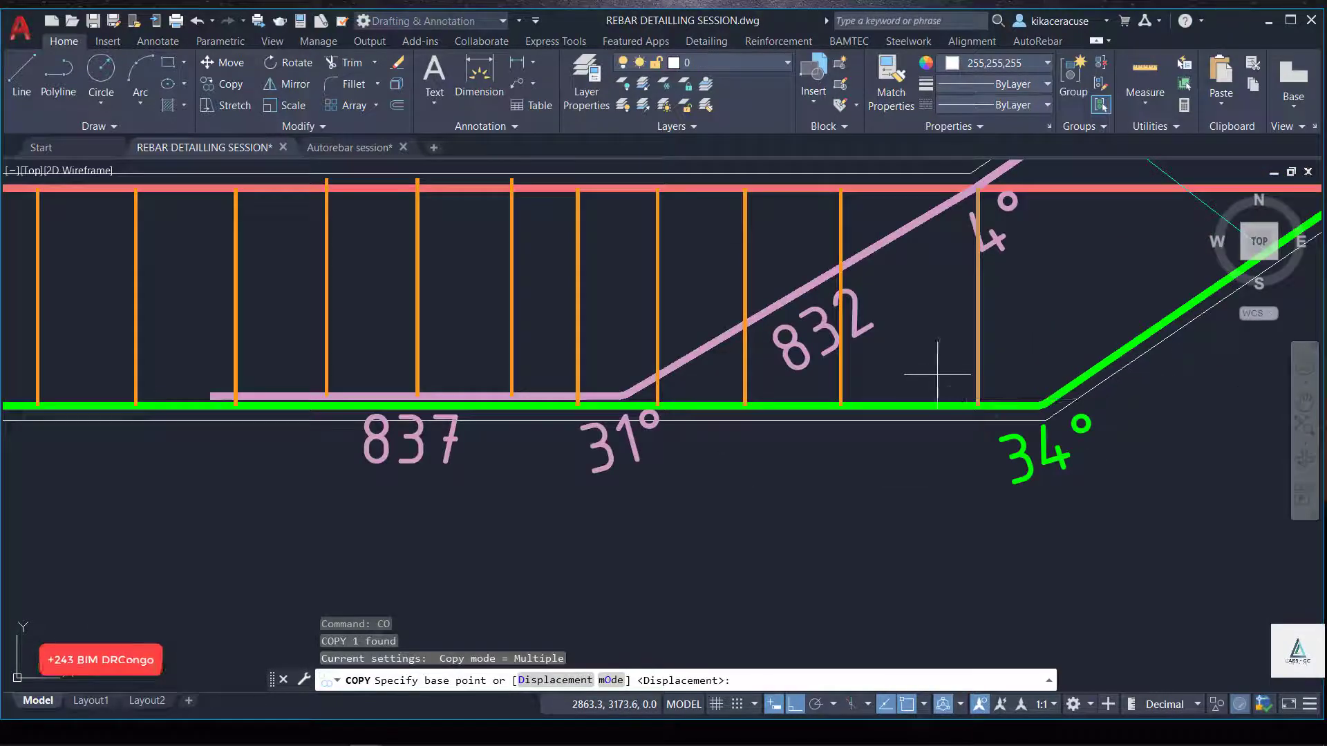
pyautogui.click(977, 405)
pyautogui.click(905, 406)
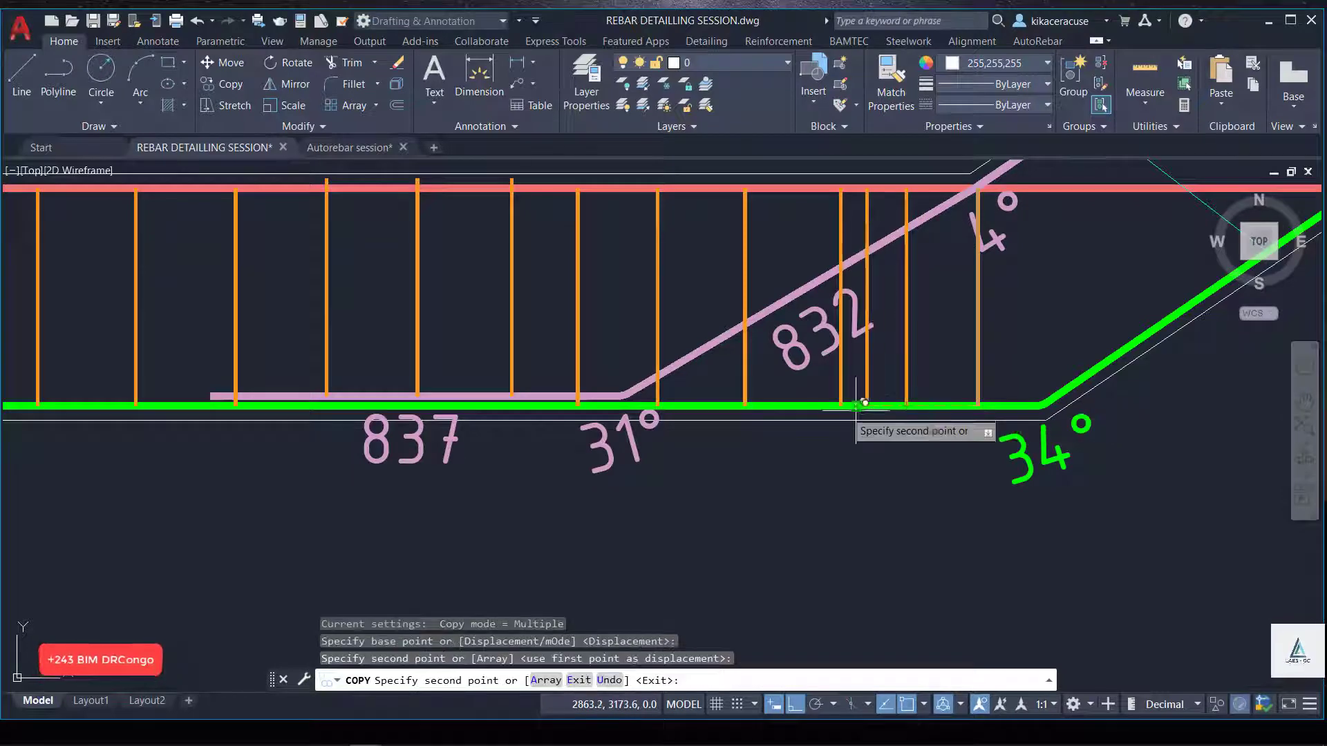
pyautogui.press('Escape')
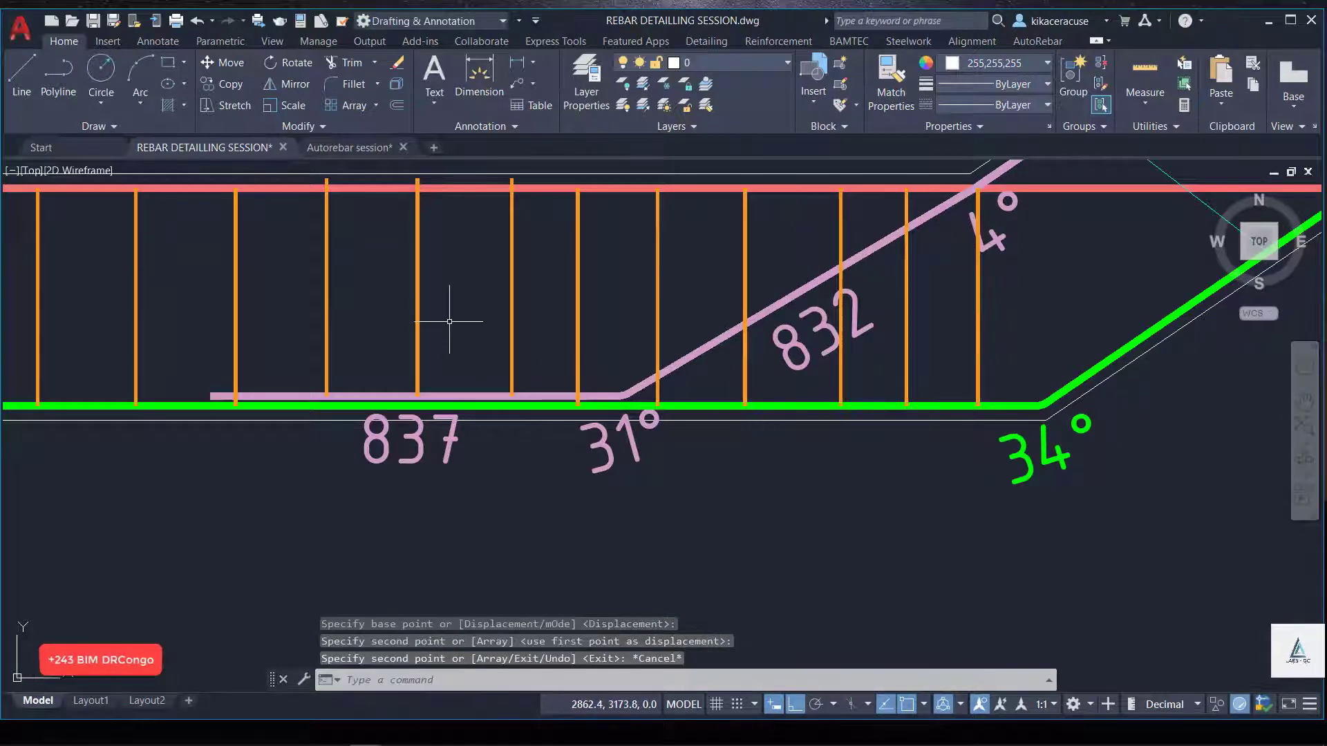
pyautogui.scroll(-2, 384, 257)
pyautogui.scroll(2, 373, 251)
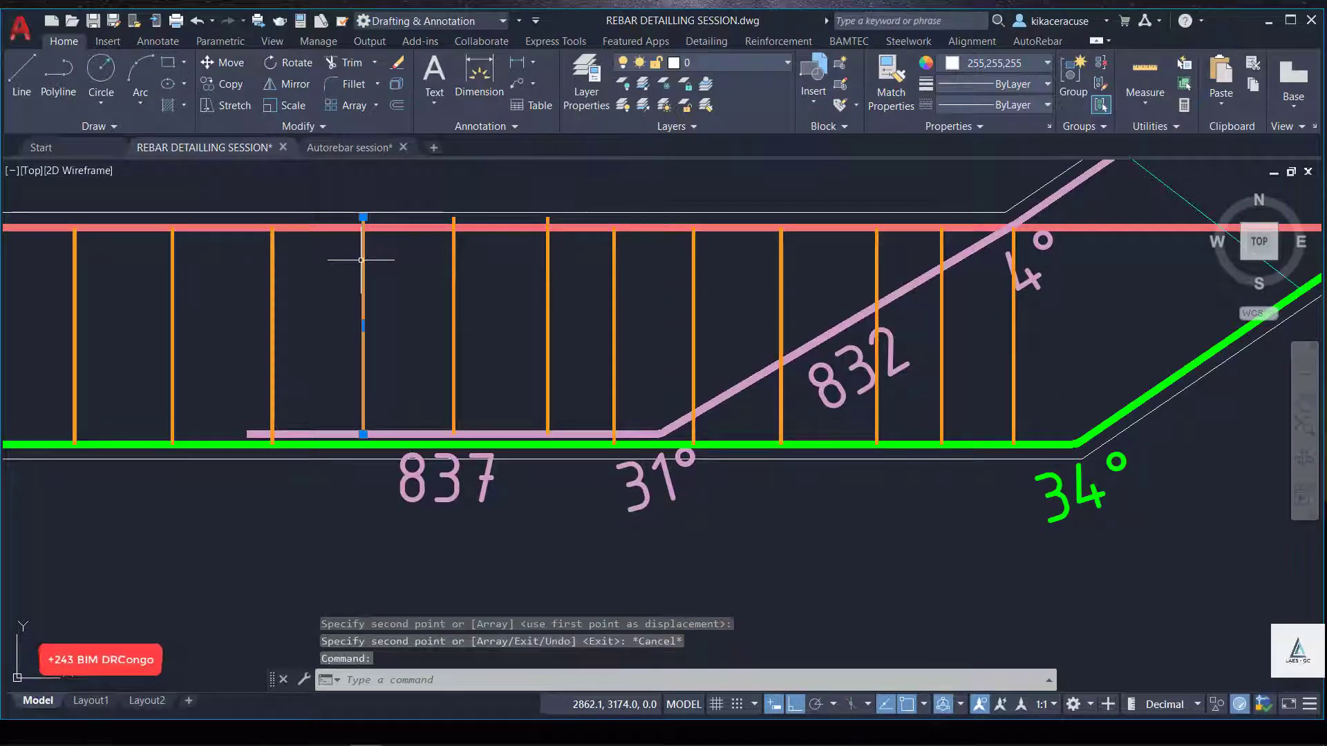
# Stretch the tops of the left and middle orange links down onto the red bar.
pyautogui.click(360, 260)
pyautogui.scroll(2, 361, 228)
pyautogui.scroll(4, 358, 219)
pyautogui.click(346, 207)
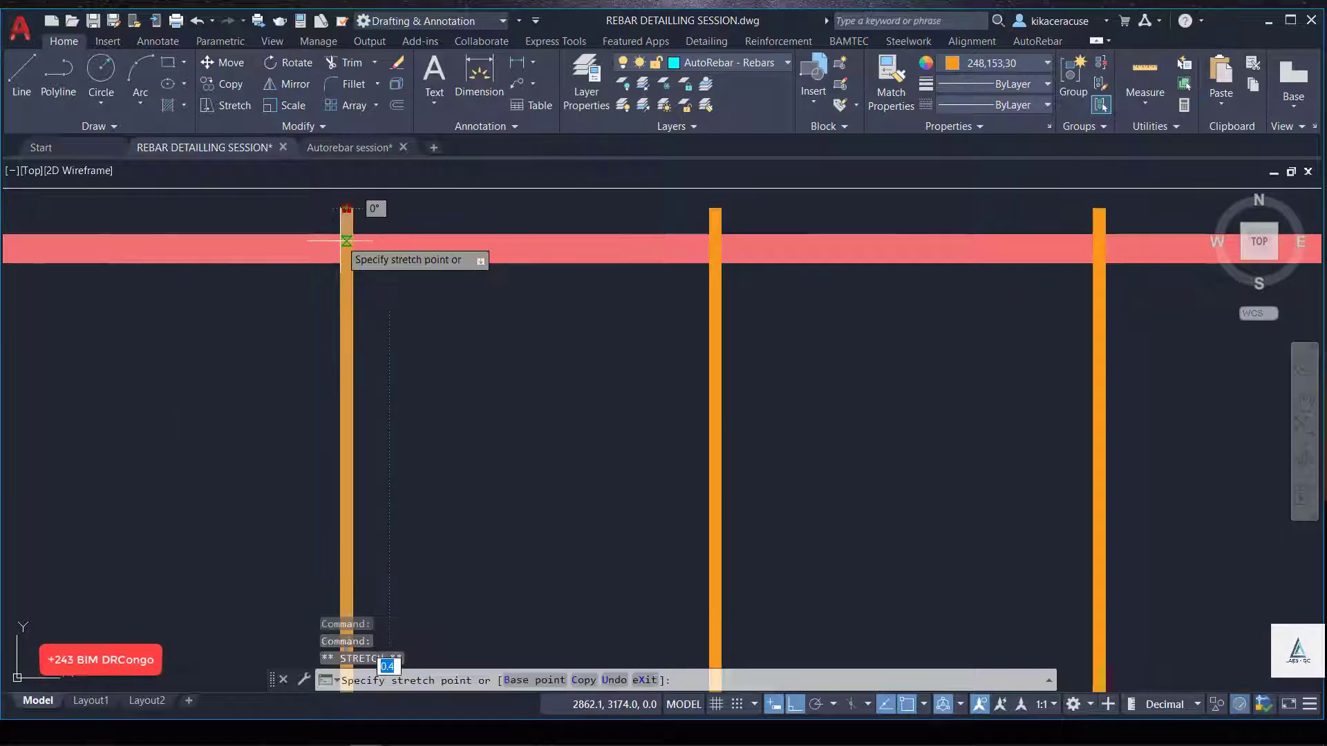
pyautogui.click(346, 239)
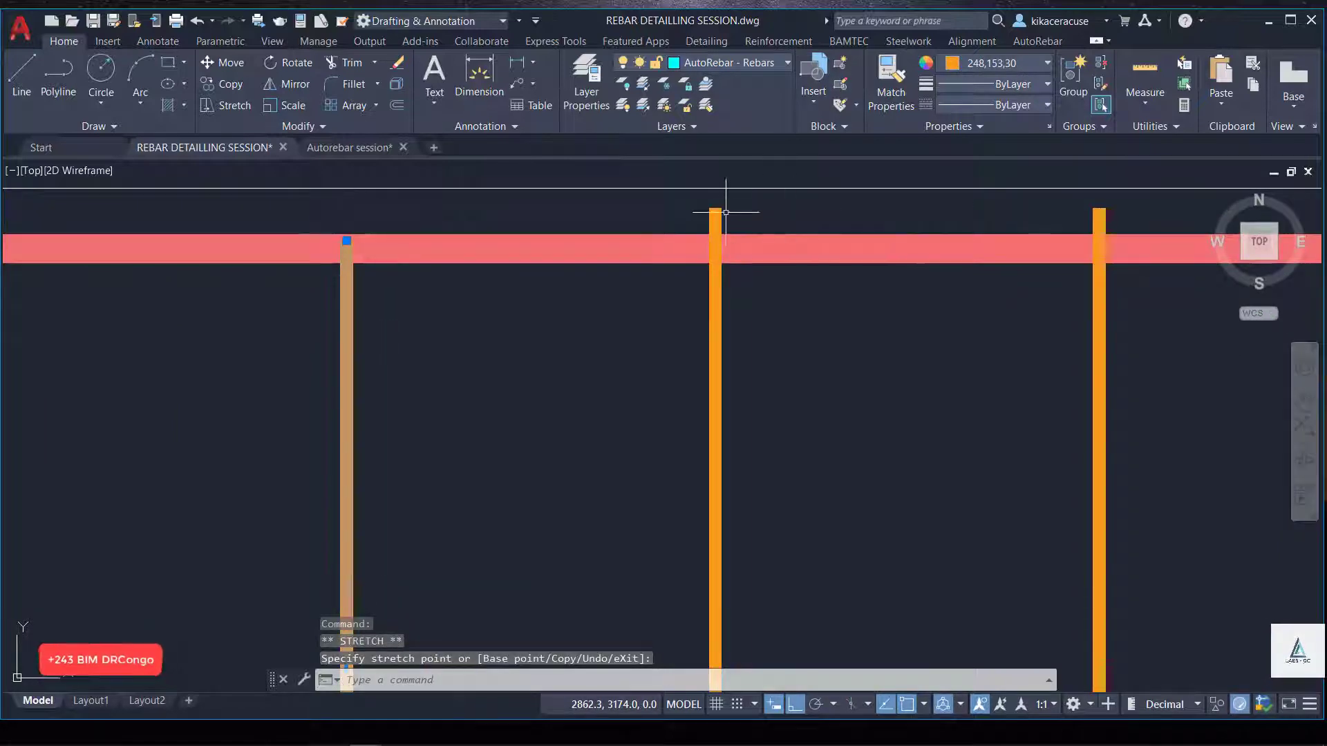
pyautogui.click(712, 209)
pyautogui.click(715, 207)
pyautogui.click(715, 239)
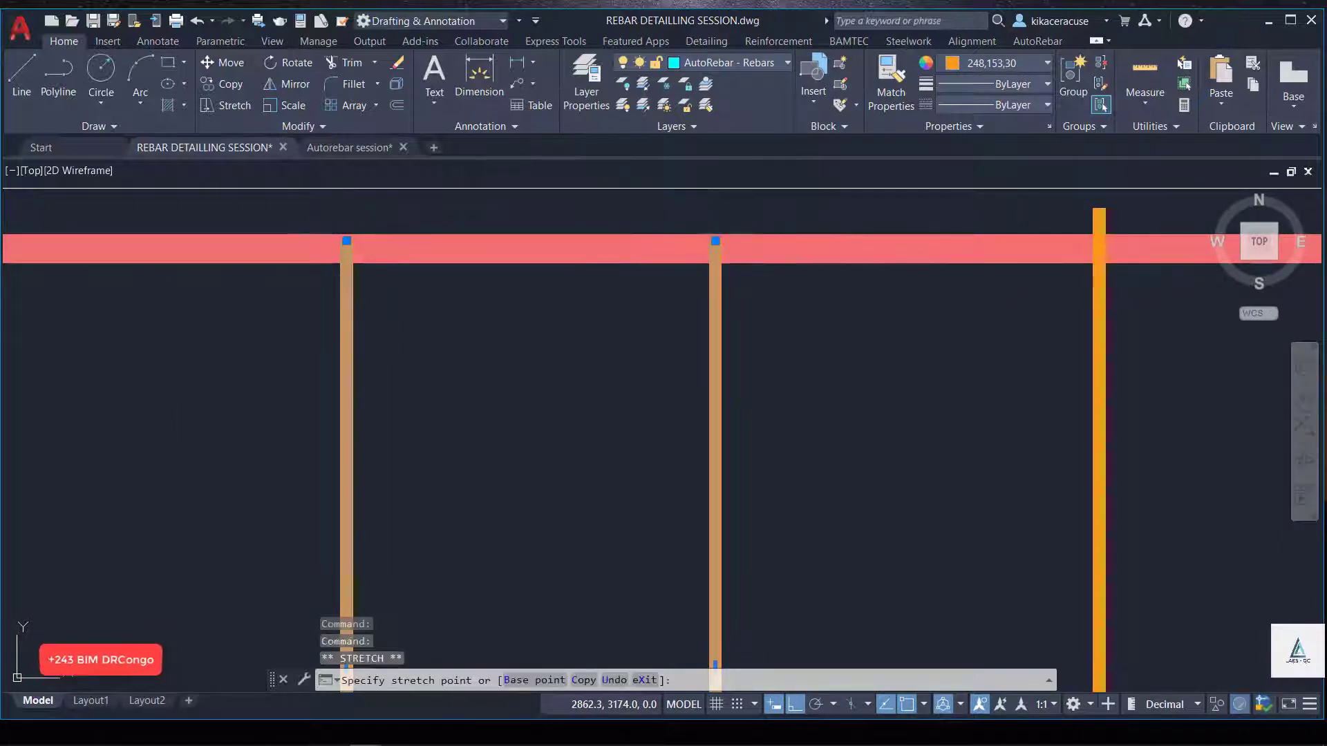
# Stretch the right orange link's top down onto the red bar and clear the grips.
pyautogui.click(1109, 208)
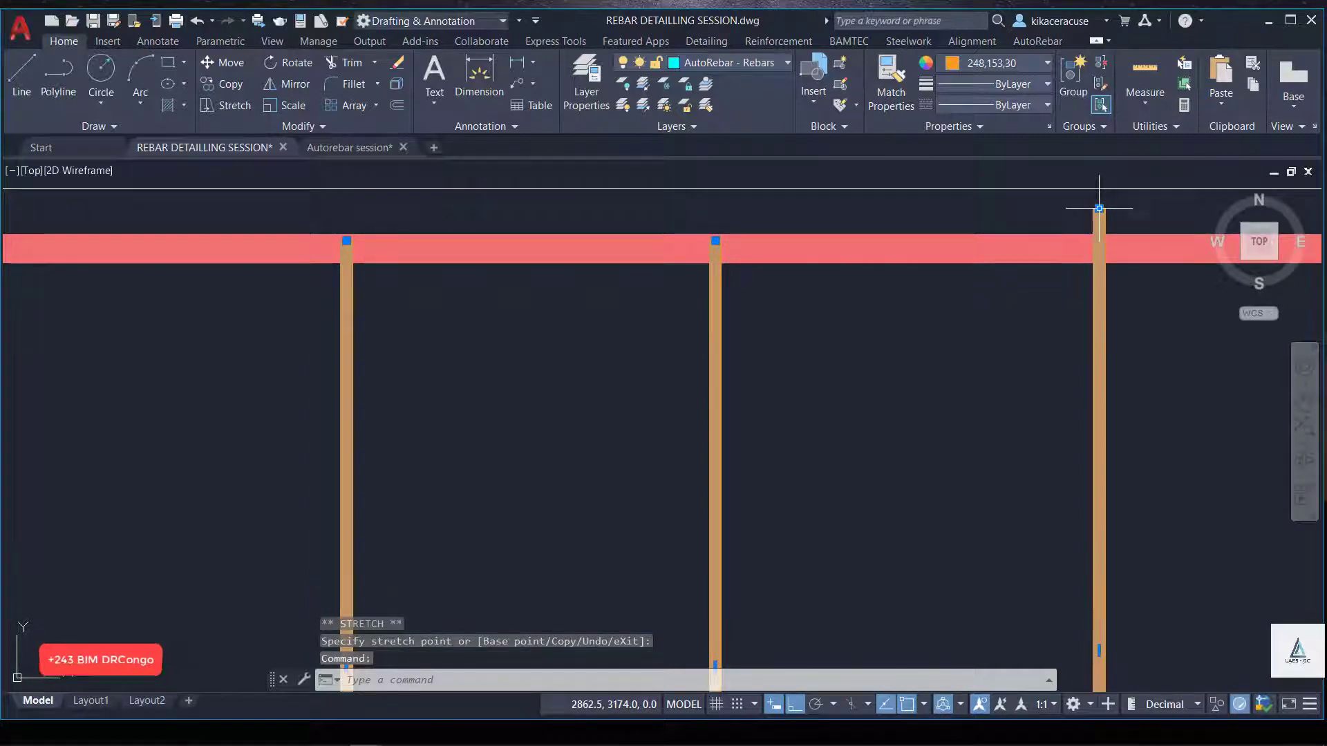
pyautogui.click(1099, 207)
pyautogui.click(1098, 242)
pyautogui.scroll(-4, 672, 311)
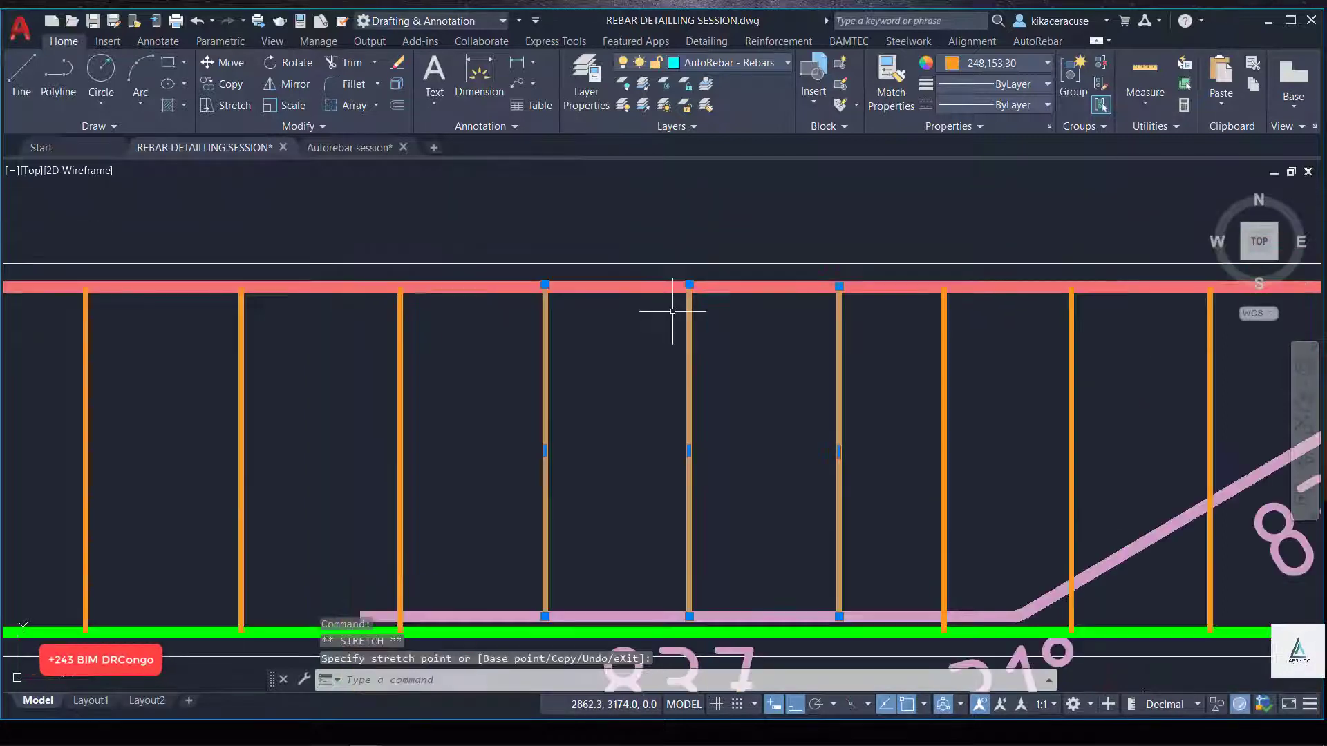
pyautogui.scroll(-2, 672, 311)
pyautogui.press('Escape')
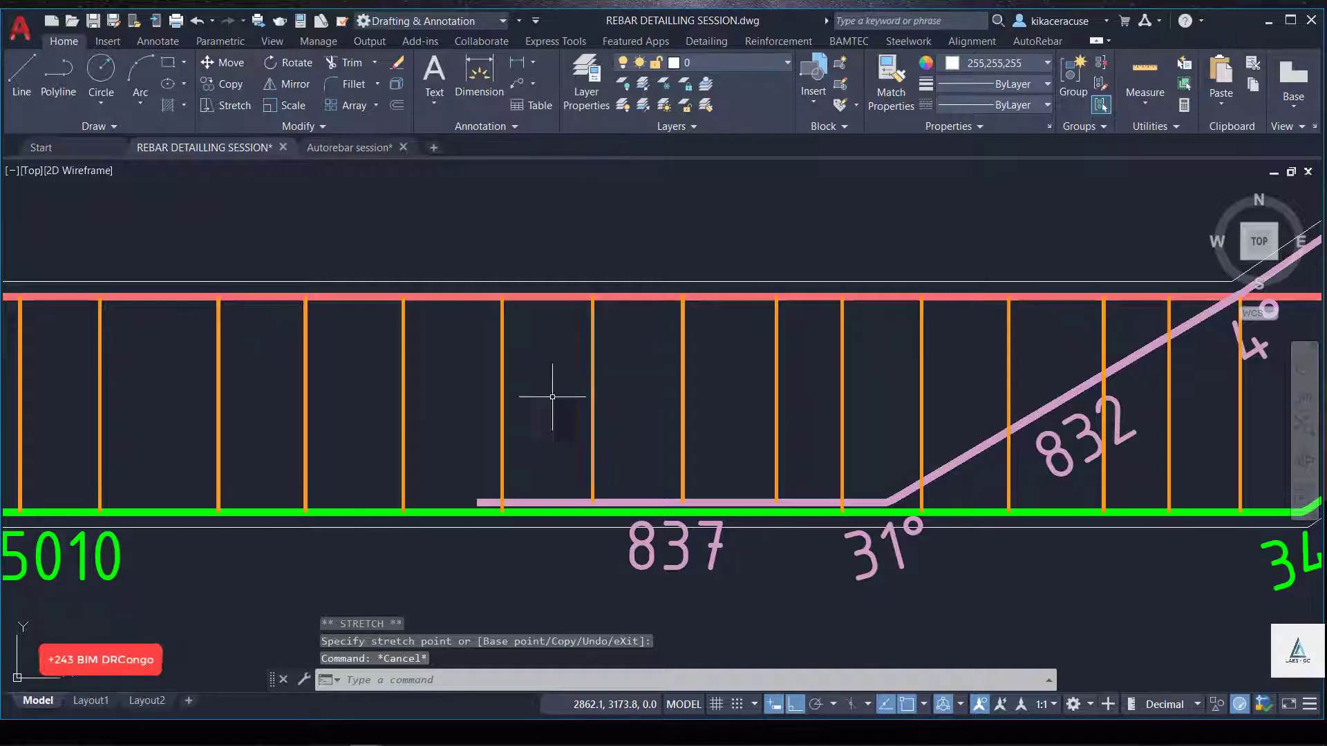
pyautogui.scroll(-5, 552, 397)
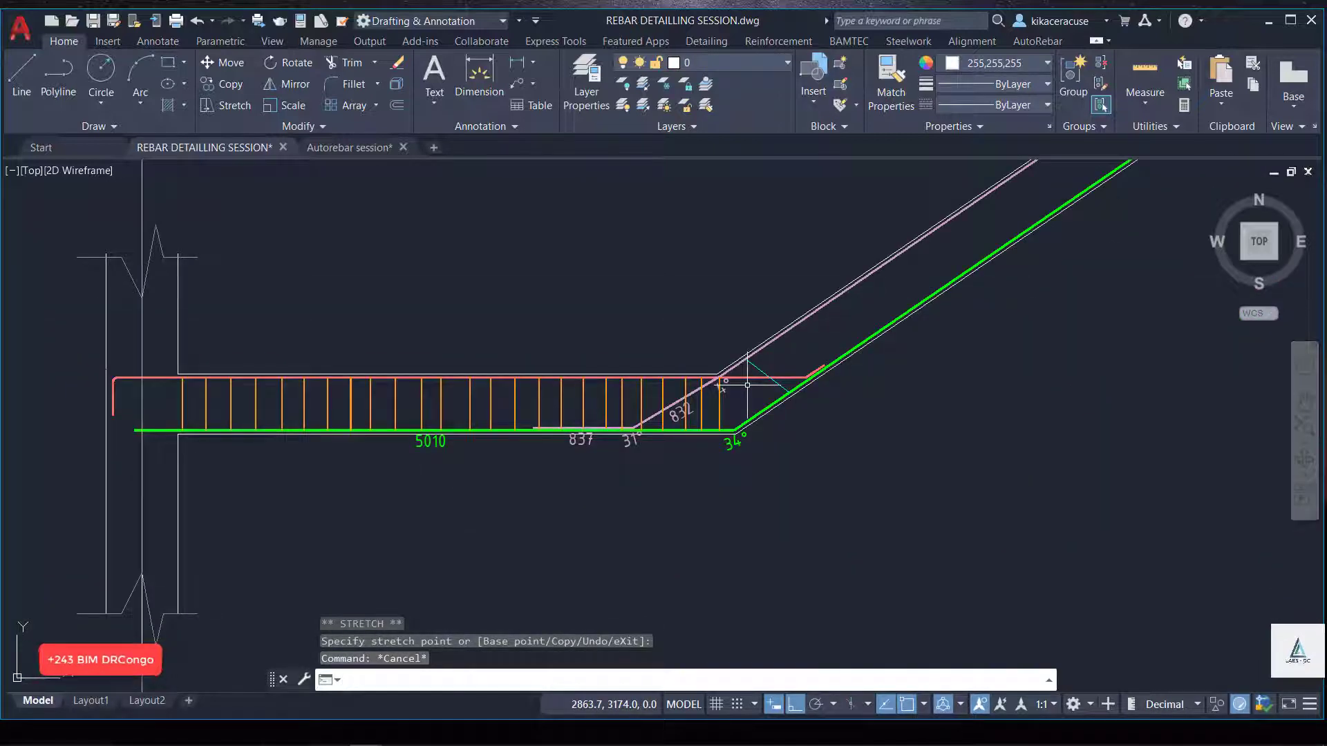
pyautogui.scroll(1, 793, 445)
pyautogui.scroll(3, 785, 400)
pyautogui.scroll(2, 753, 331)
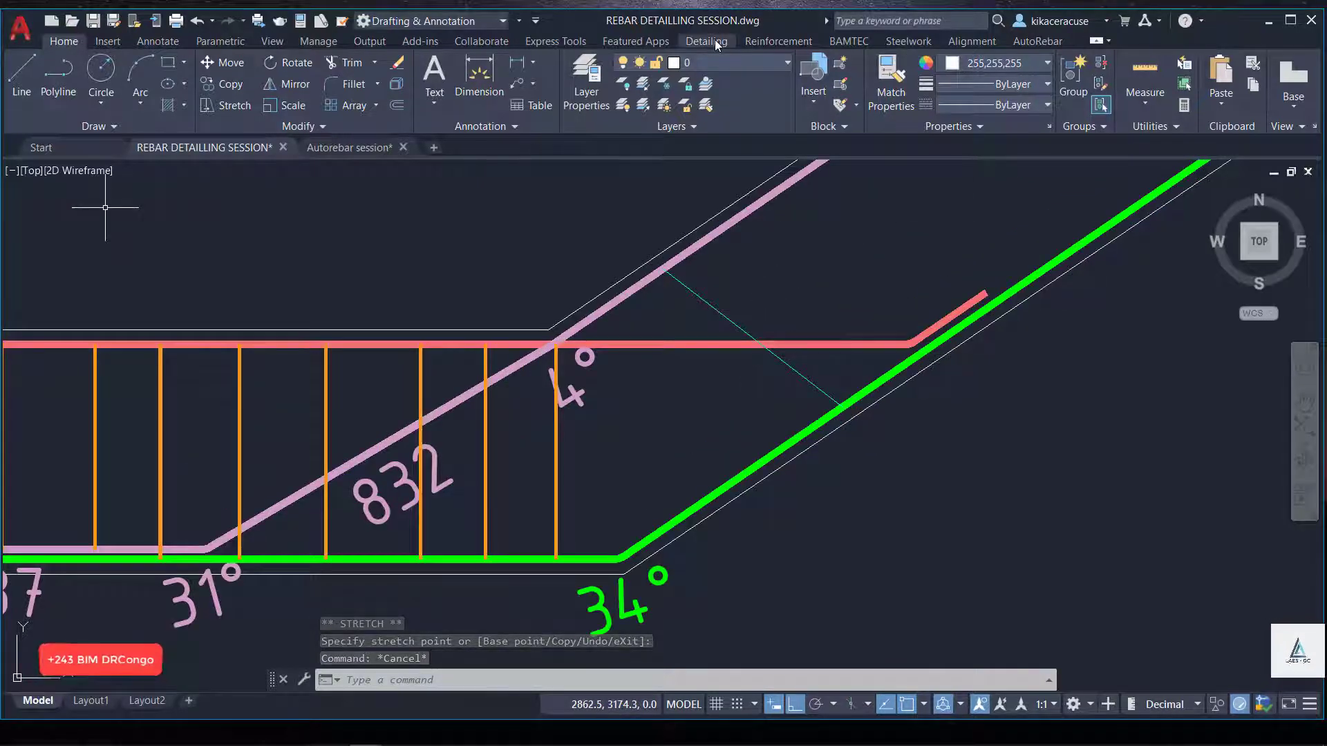
# Draw a 6 mm rebar, labelled 463, from the pink sloped bar to the green bottom bar.
pyautogui.click(1037, 40)
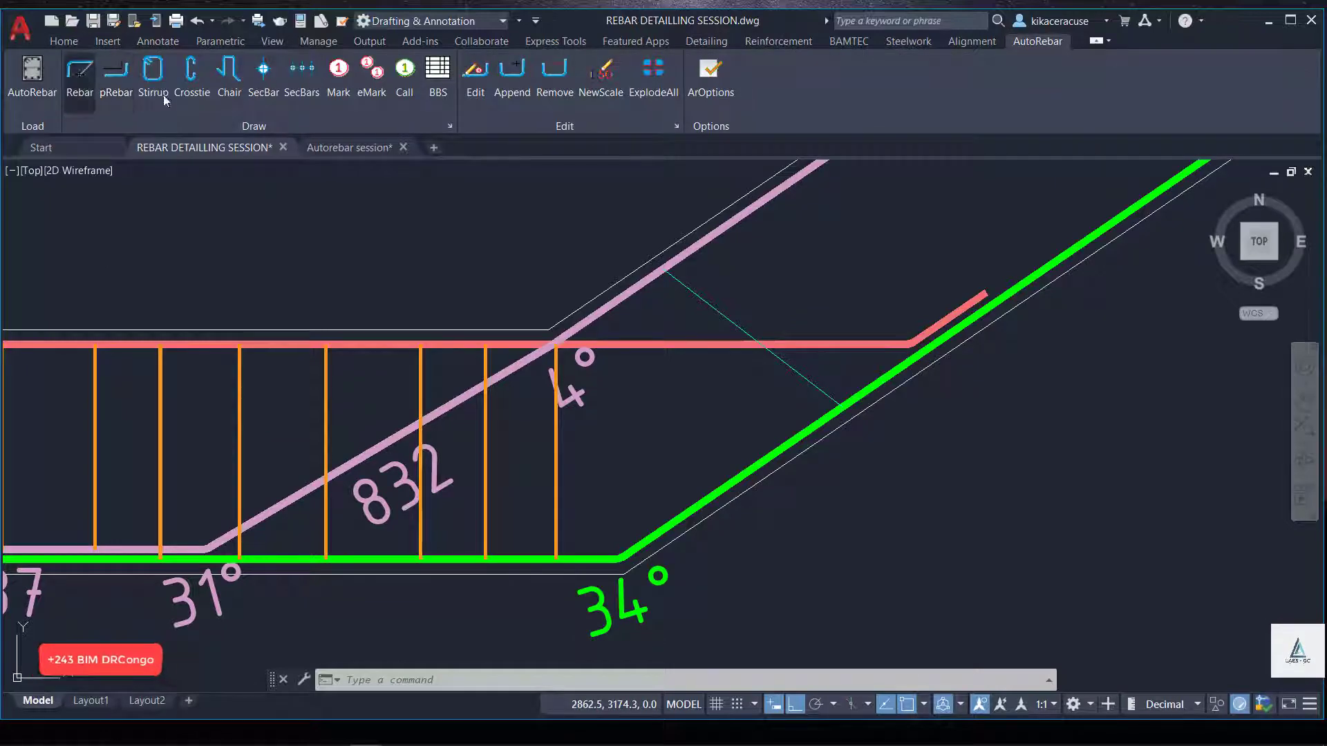
pyautogui.click(80, 72)
pyautogui.scroll(7, 654, 305)
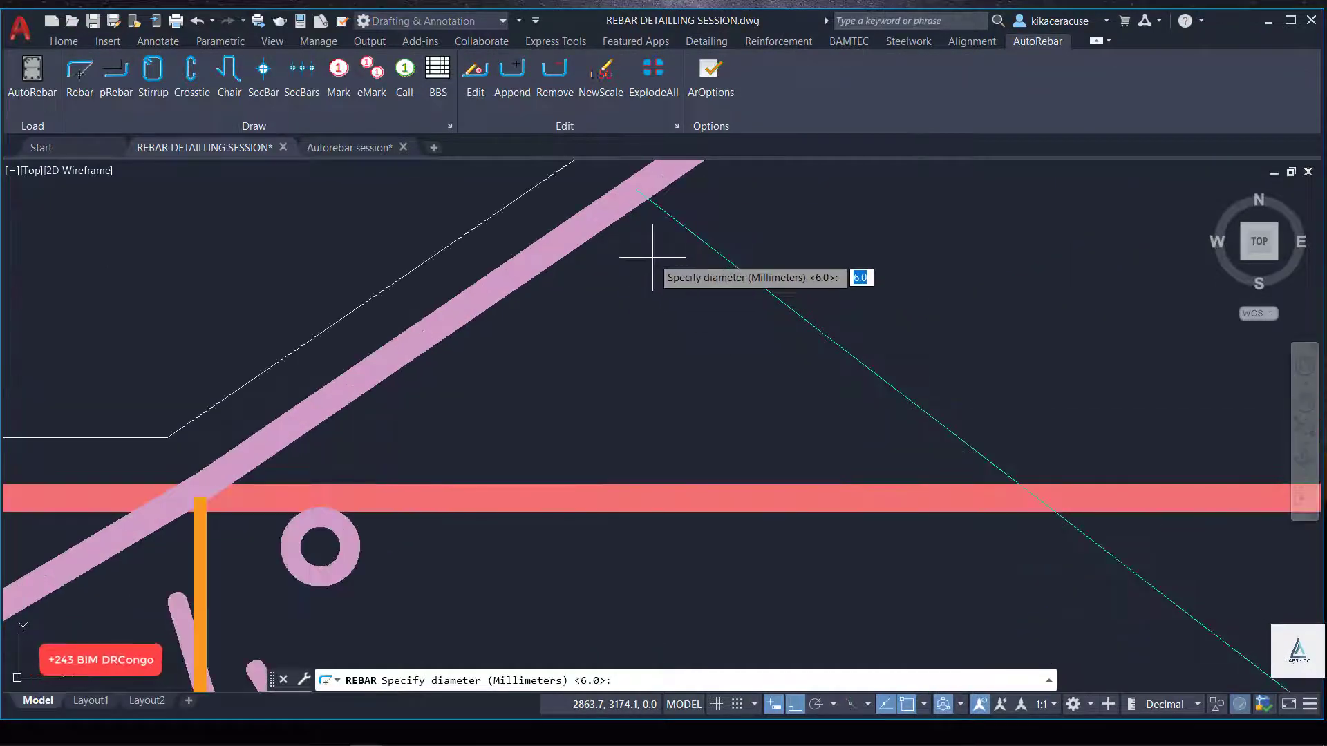
pyautogui.press('Return')
pyautogui.click(632, 188)
pyautogui.scroll(-7, 656, 231)
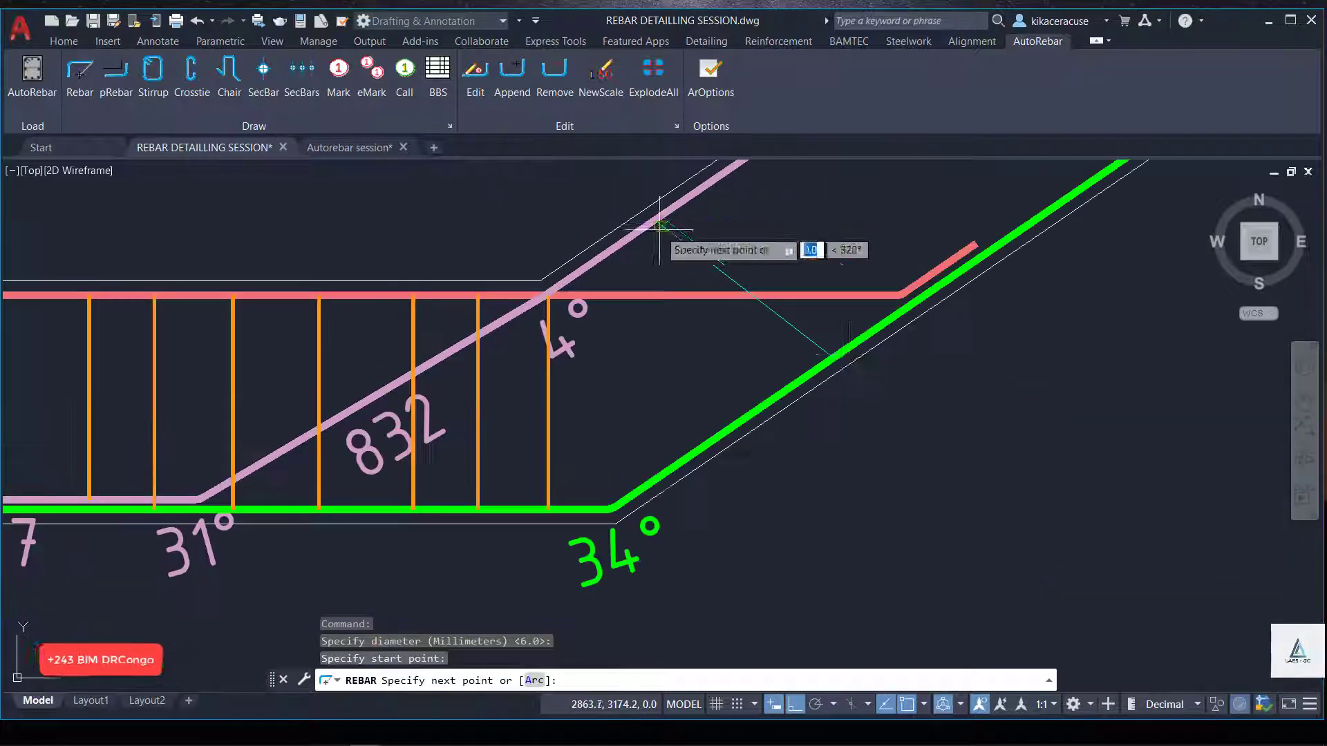
pyautogui.scroll(4, 836, 353)
pyautogui.click(833, 382)
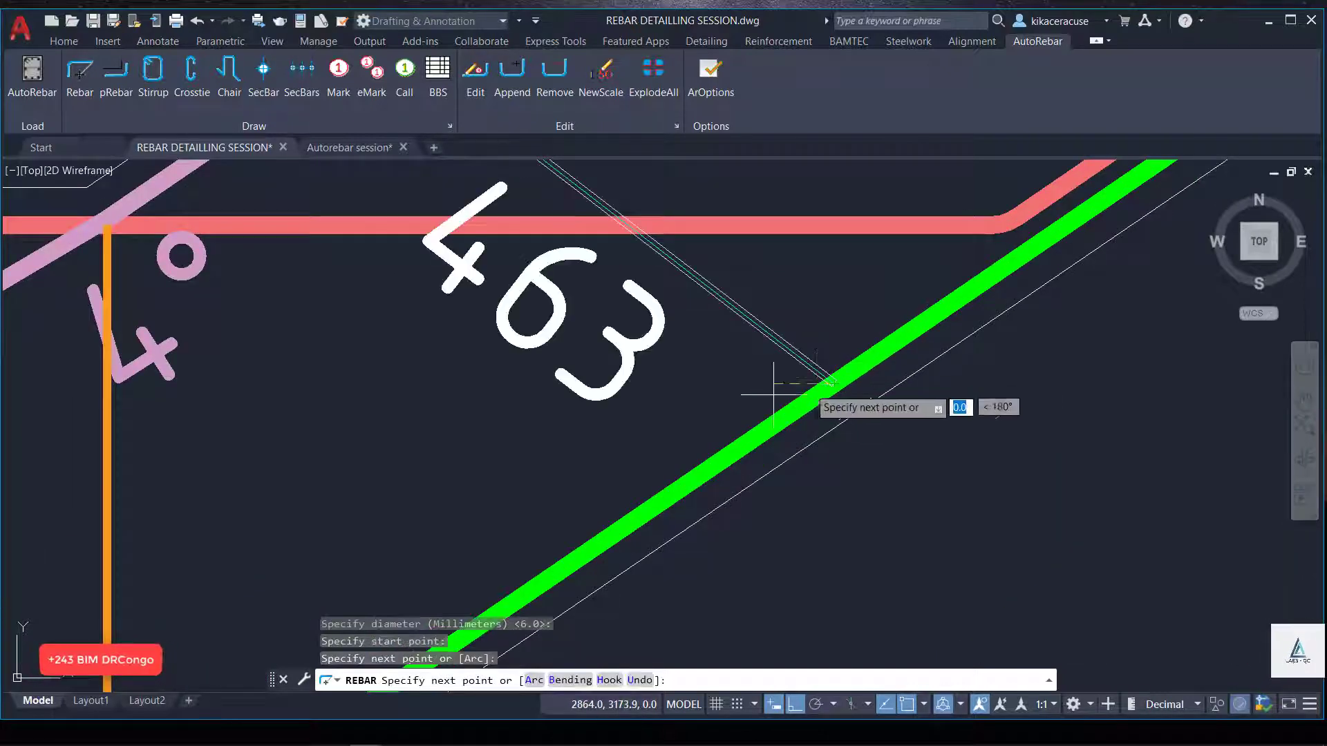
pyautogui.scroll(-4, 773, 394)
pyautogui.press('Escape')
pyautogui.click(741, 361)
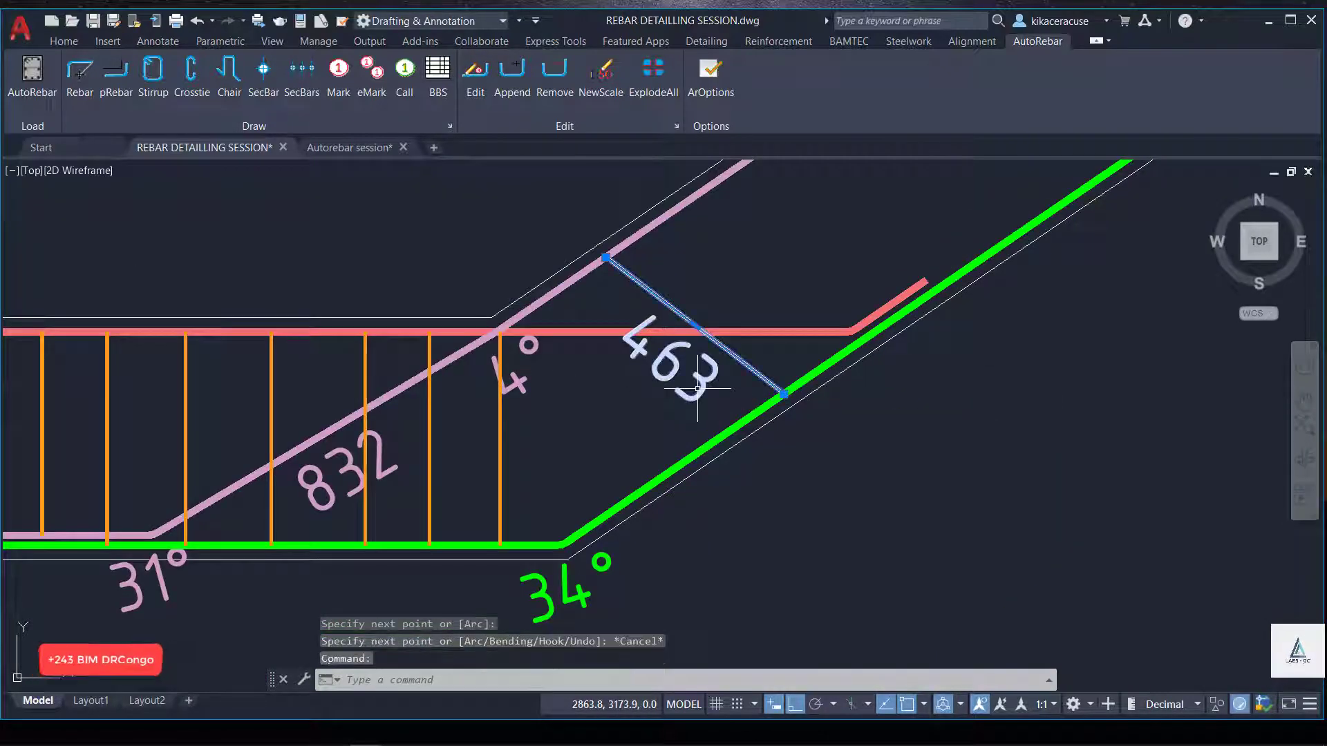
# Set the sloped rebar's AutoRebar display modality to Thick.
pyautogui.click(481, 76)
pyautogui.click(172, 83)
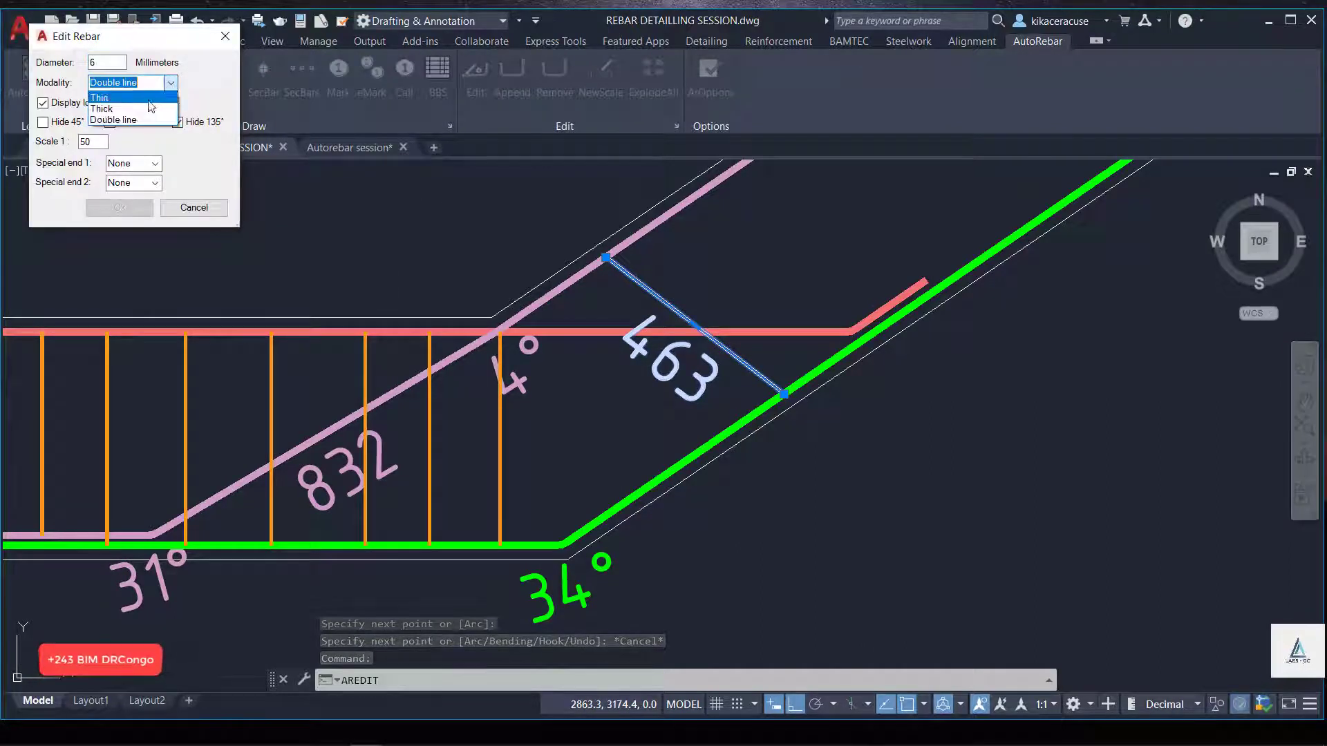
pyautogui.click(136, 109)
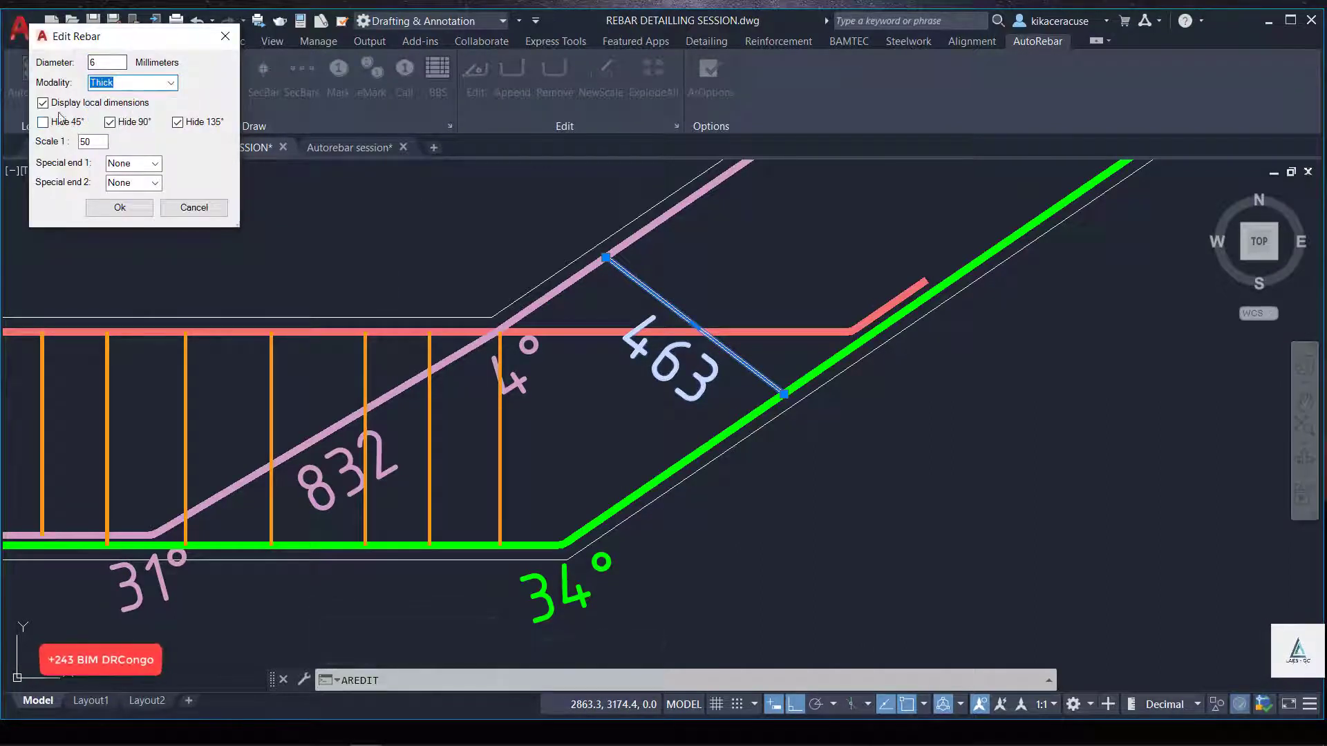
pyautogui.click(141, 211)
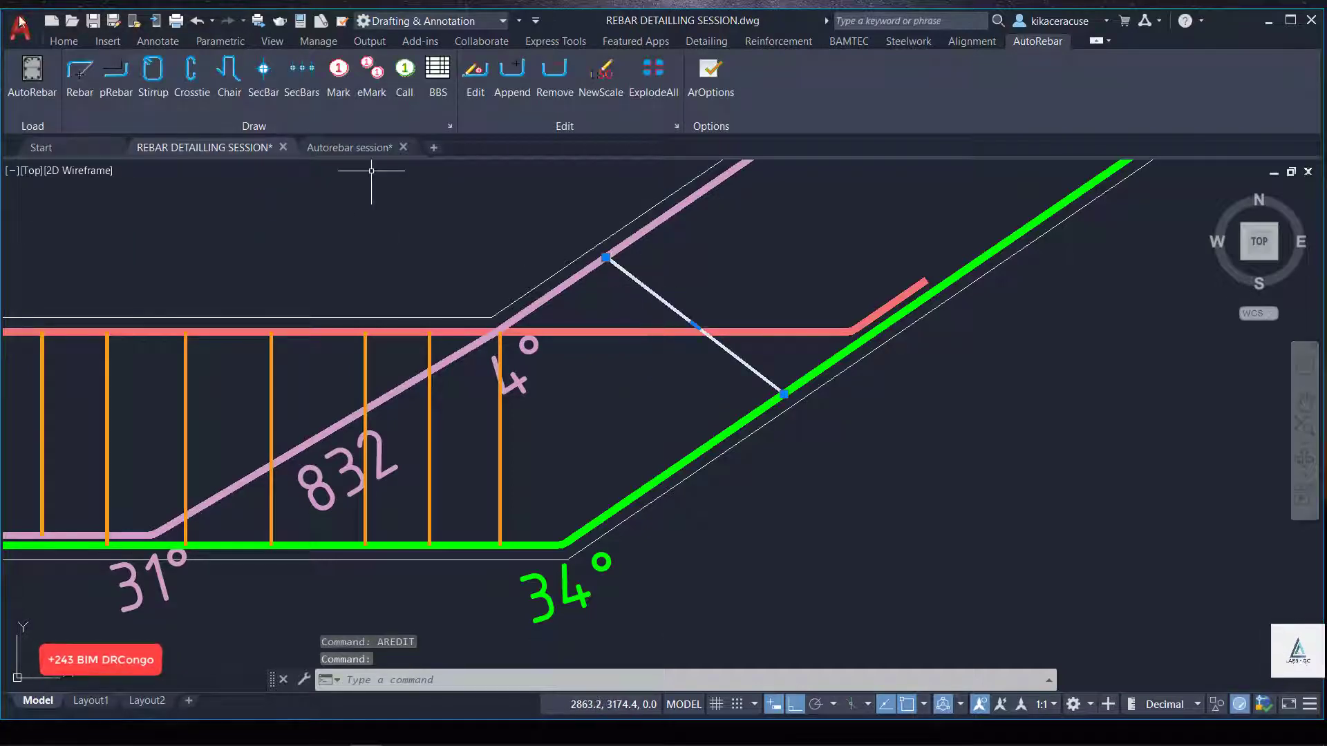
# Colour the sloped rebar pale yellow (254,234,185) from the Home tab Color list.
pyautogui.click(63, 42)
pyautogui.click(1009, 64)
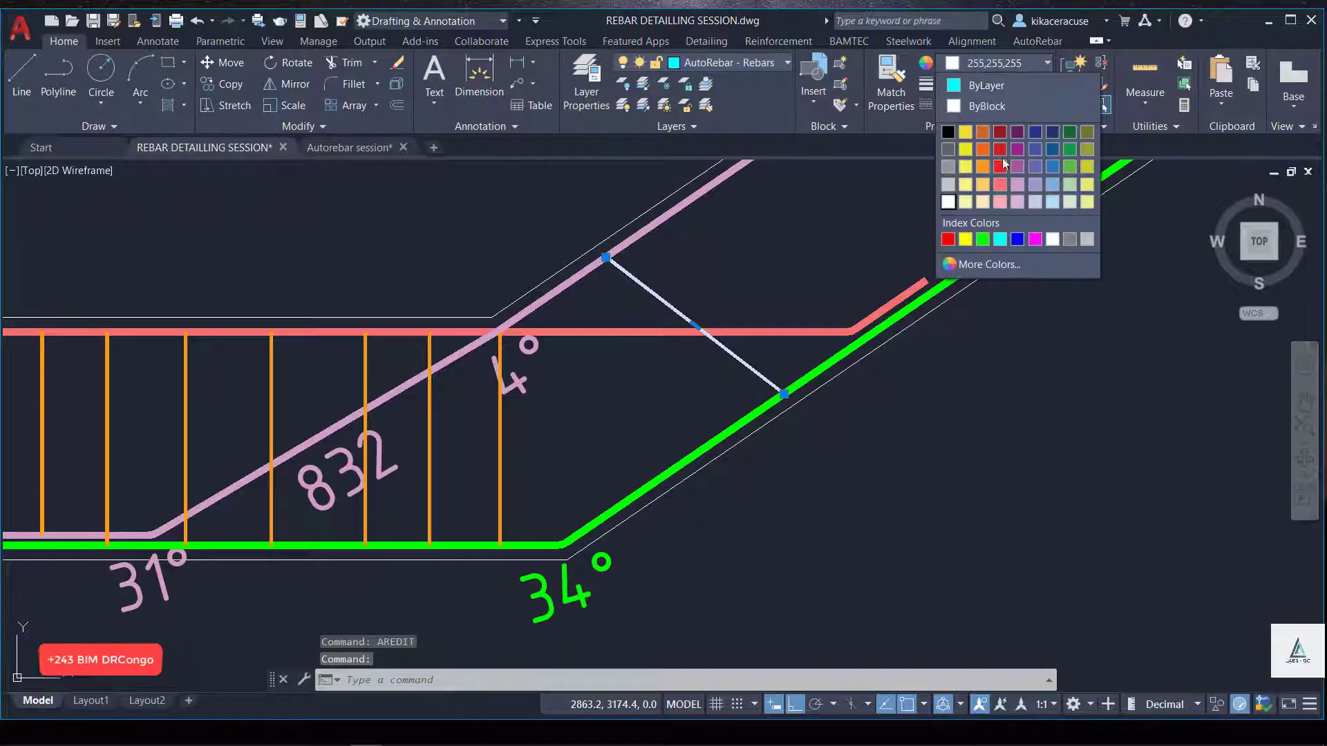
pyautogui.click(983, 201)
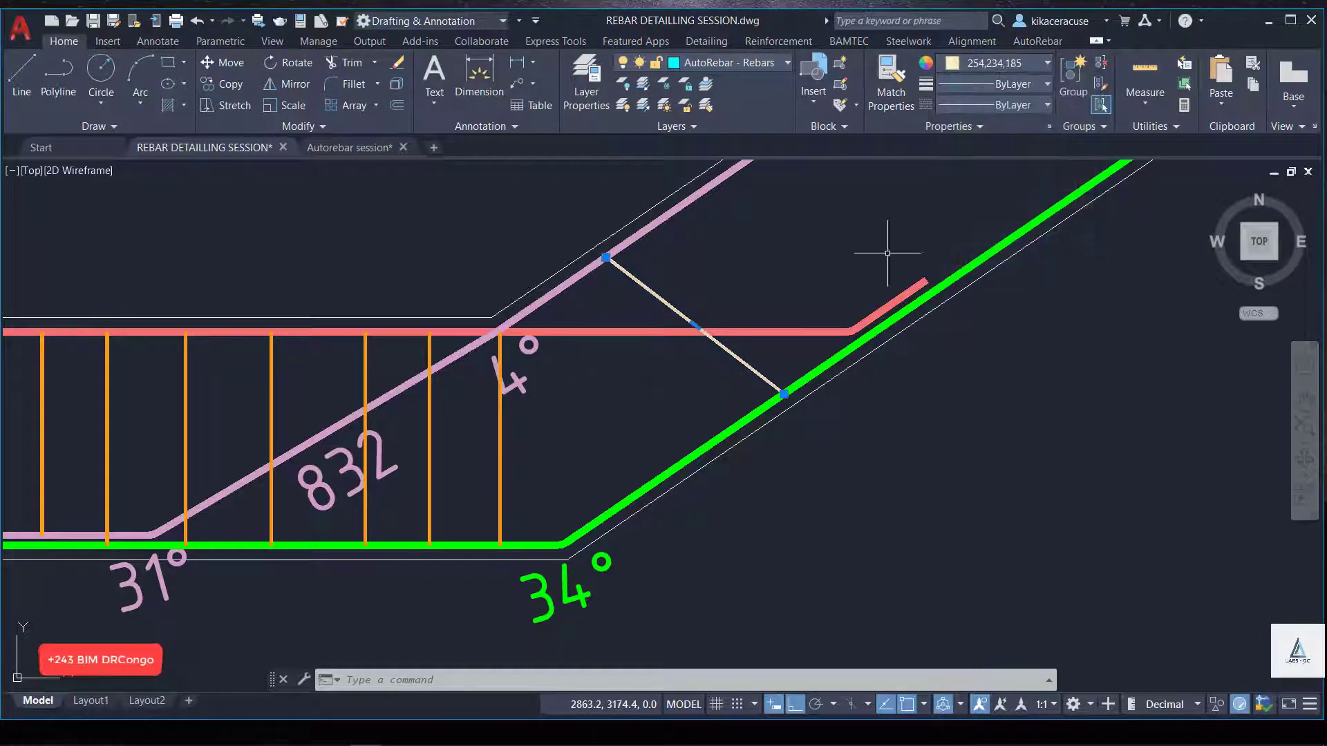
pyautogui.scroll(-2, 515, 415)
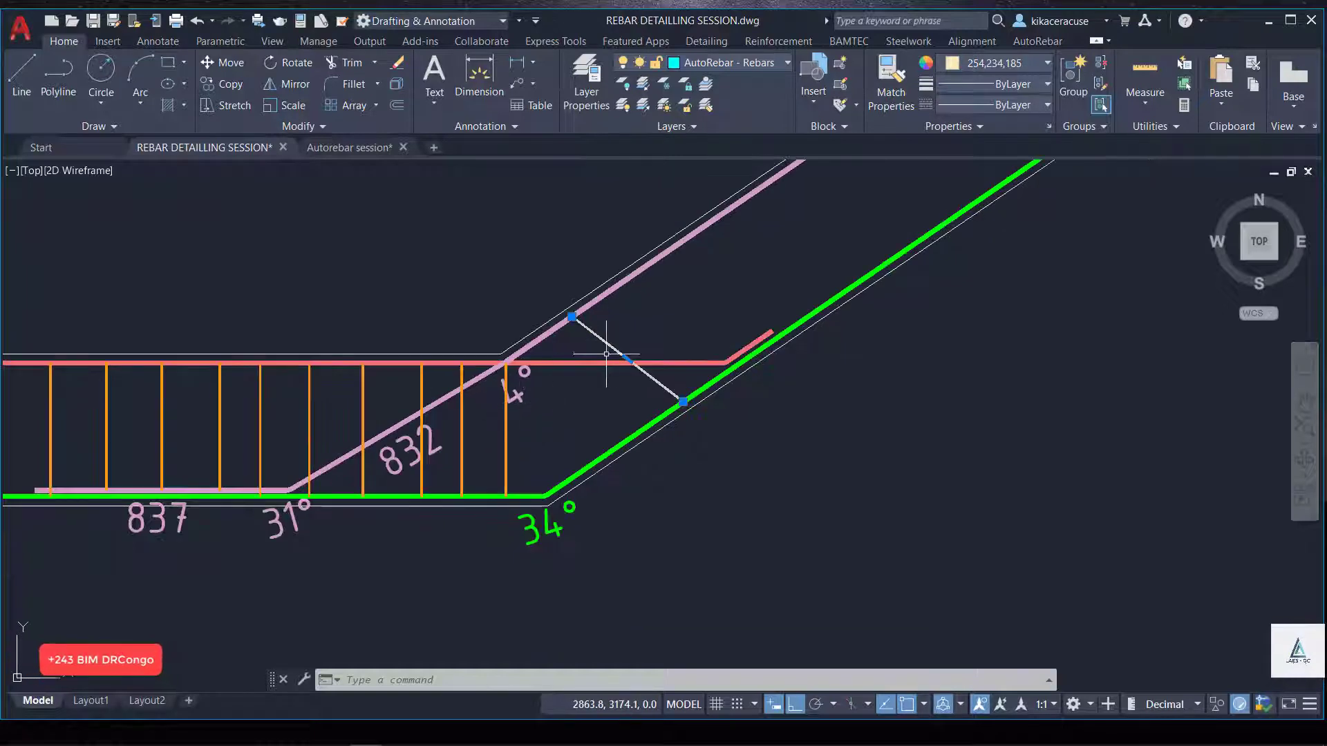
# Try repositioning the new link from its midpoint, then cancel the stretch with Esc.
pyautogui.scroll(2, 615, 356)
pyautogui.scroll(2, 632, 356)
pyautogui.scroll(2, 639, 362)
pyautogui.click(637, 359)
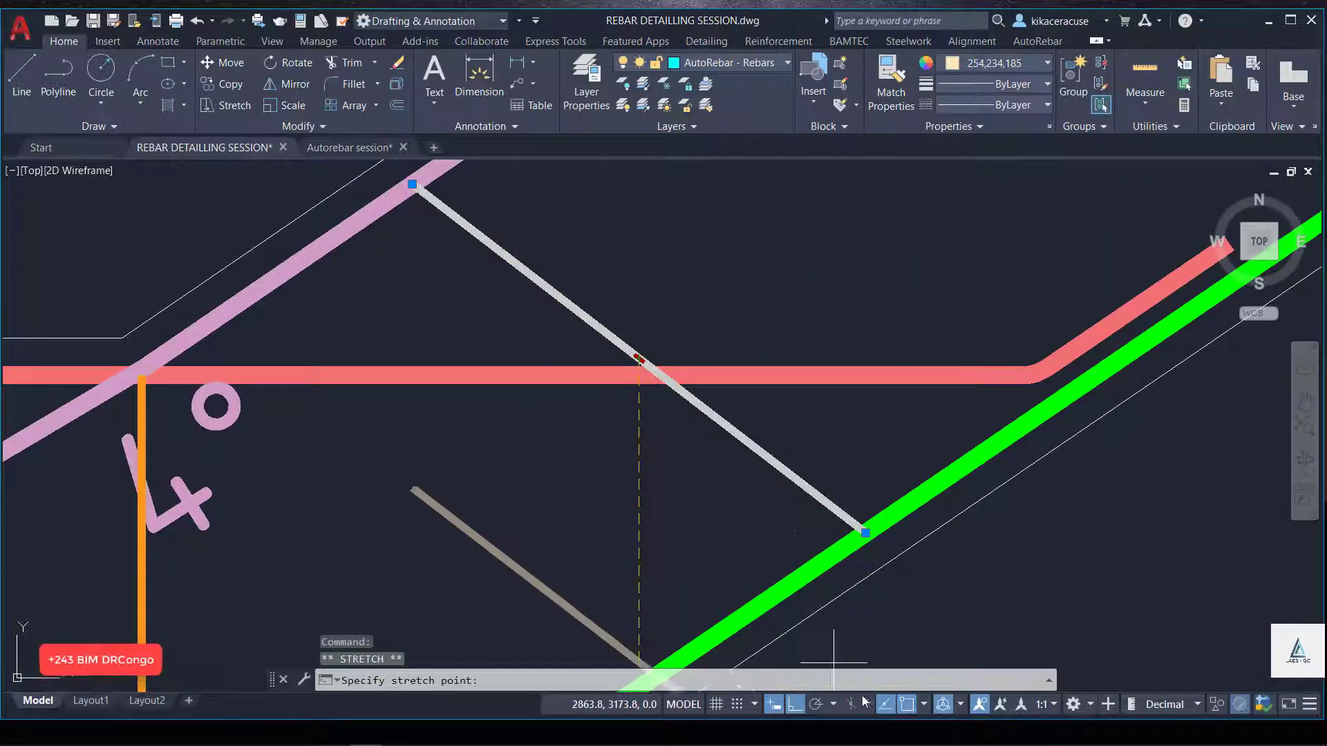
pyautogui.click(794, 704)
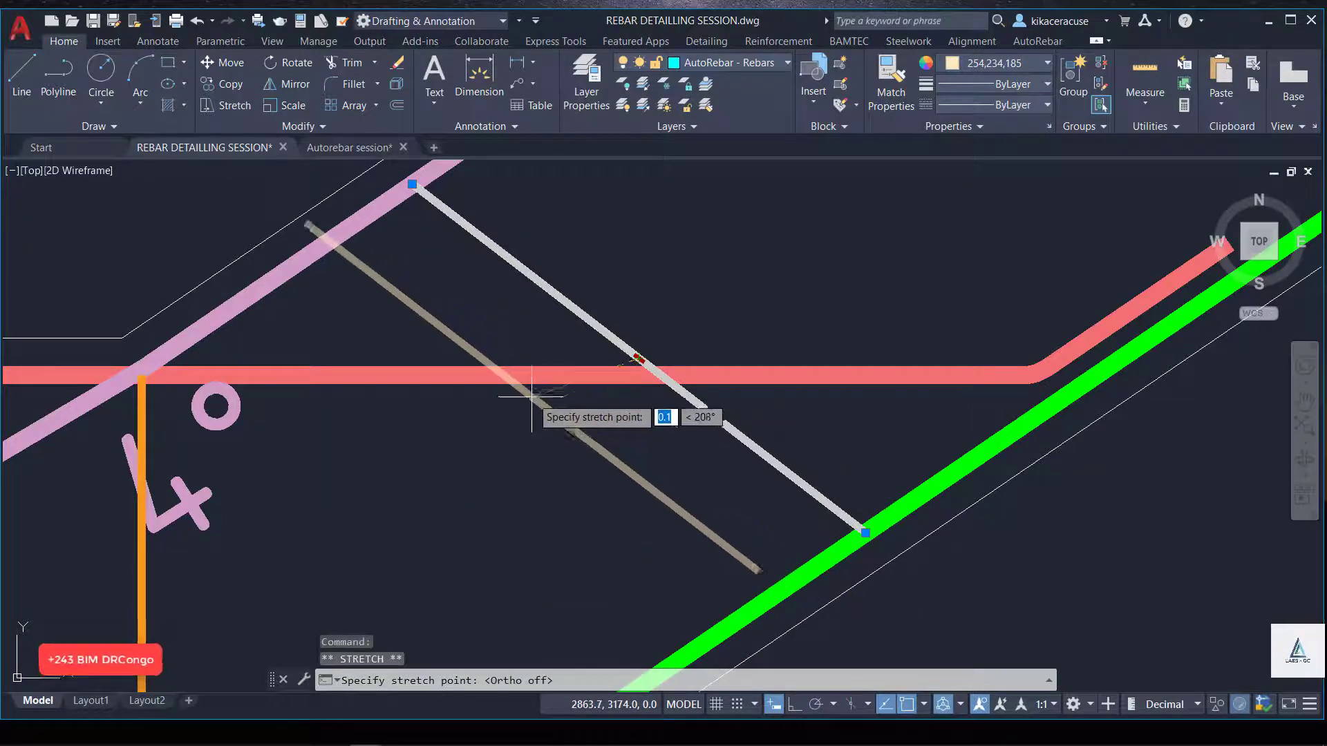
pyautogui.press('Down')
pyautogui.press('Escape')
pyautogui.press('Escape')
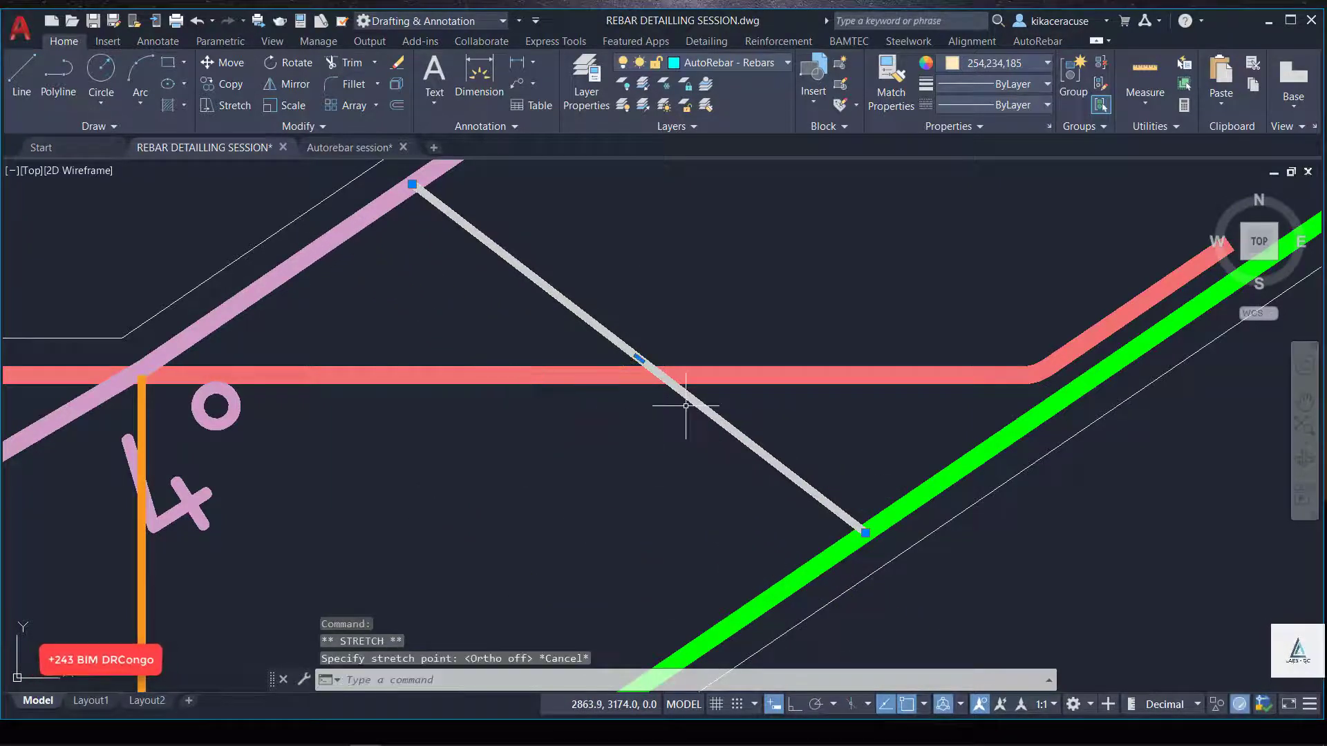
# Turn Ortho on and enter the mistyped C0 to try copying the grey link.
pyautogui.scroll(-4, 737, 334)
pyautogui.scroll(4, 680, 338)
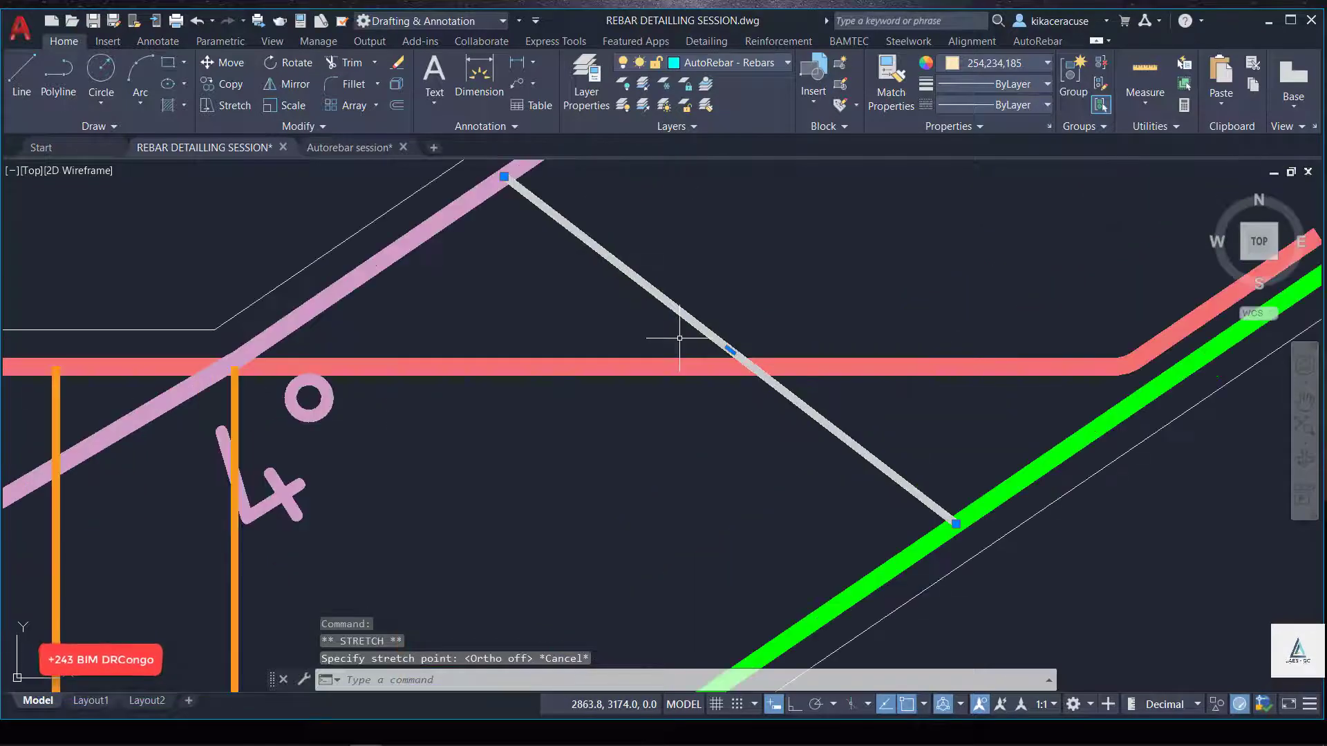
pyautogui.press('F8')
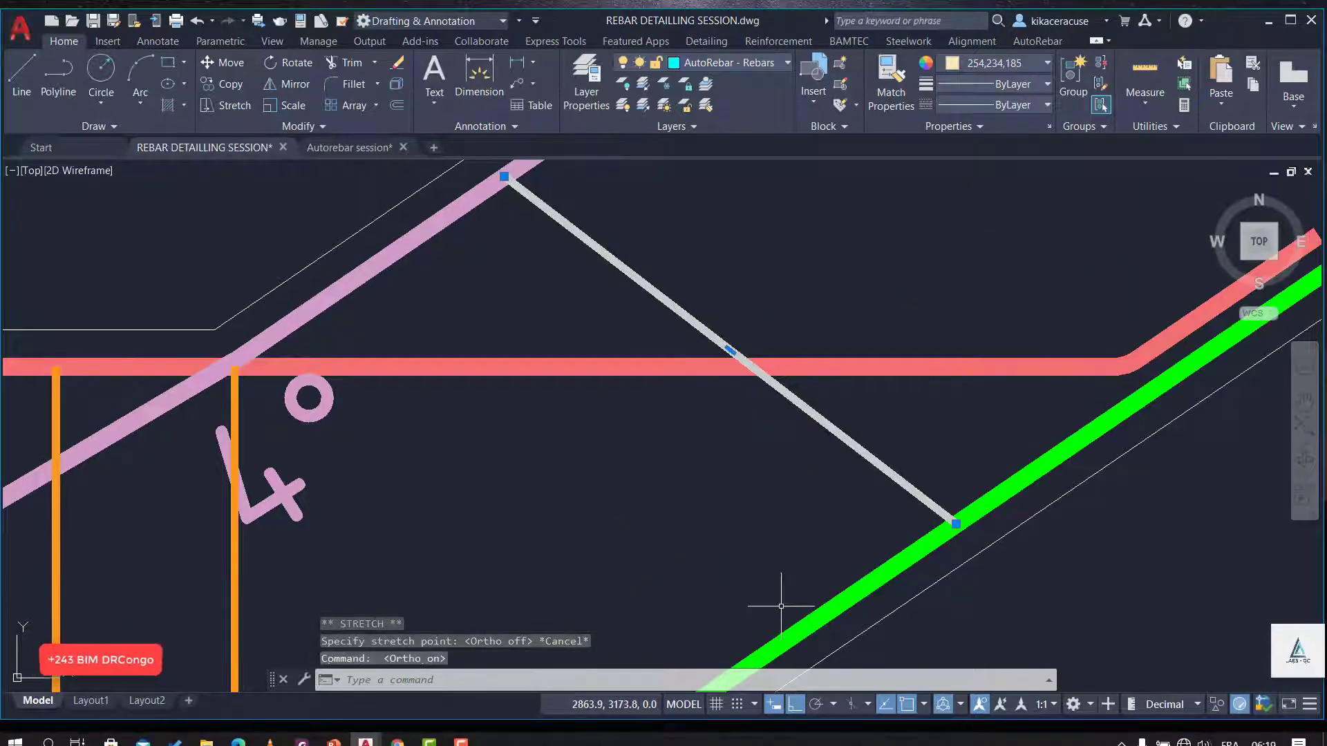
pyautogui.scroll(-2, 675, 612)
pyautogui.scroll(-2, 683, 539)
pyautogui.scroll(4, 683, 539)
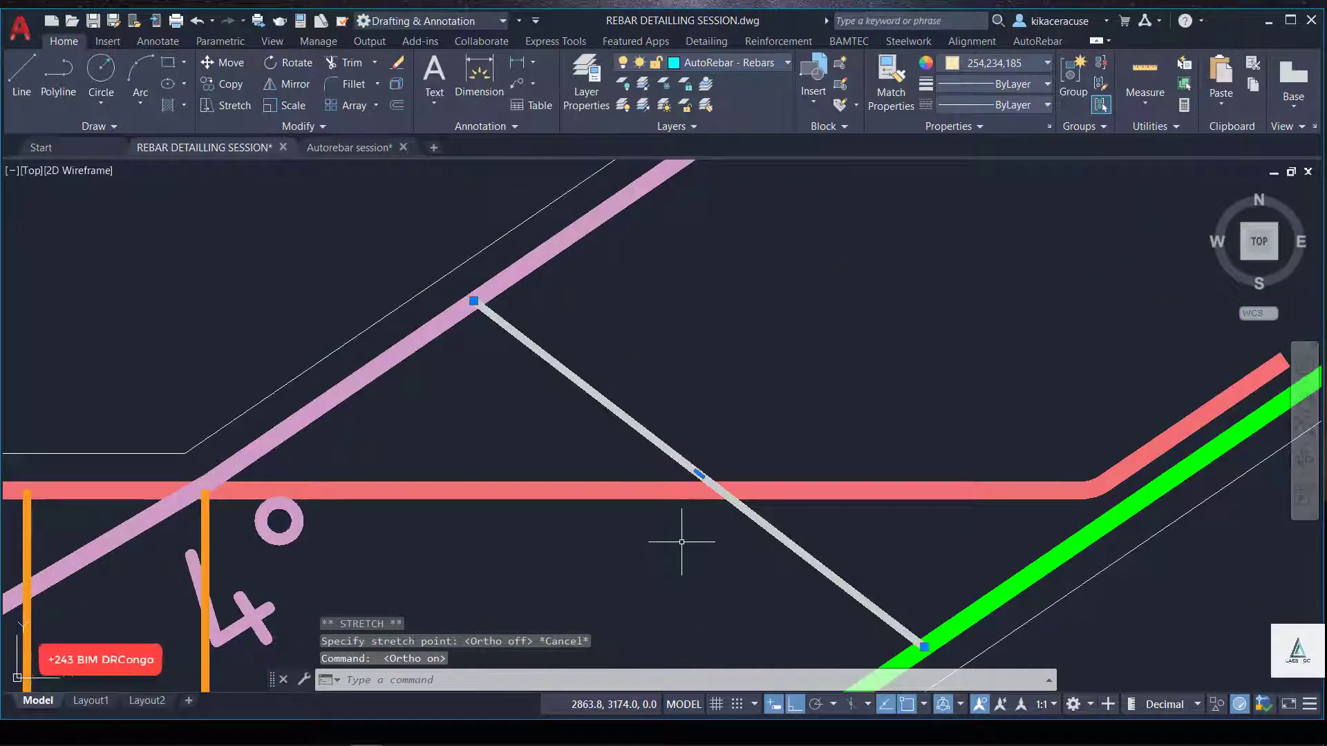
pyautogui.write('C0')
pyautogui.press('Return')
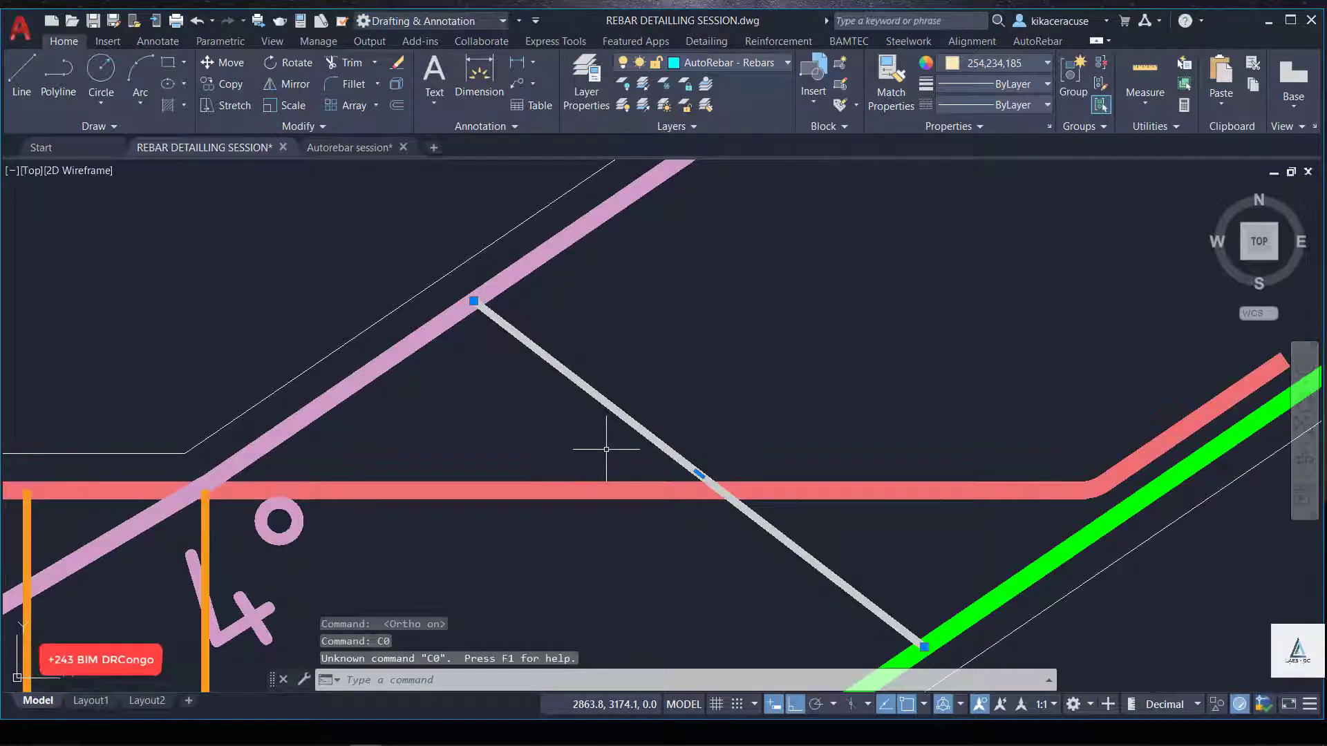
pyautogui.press('Return')
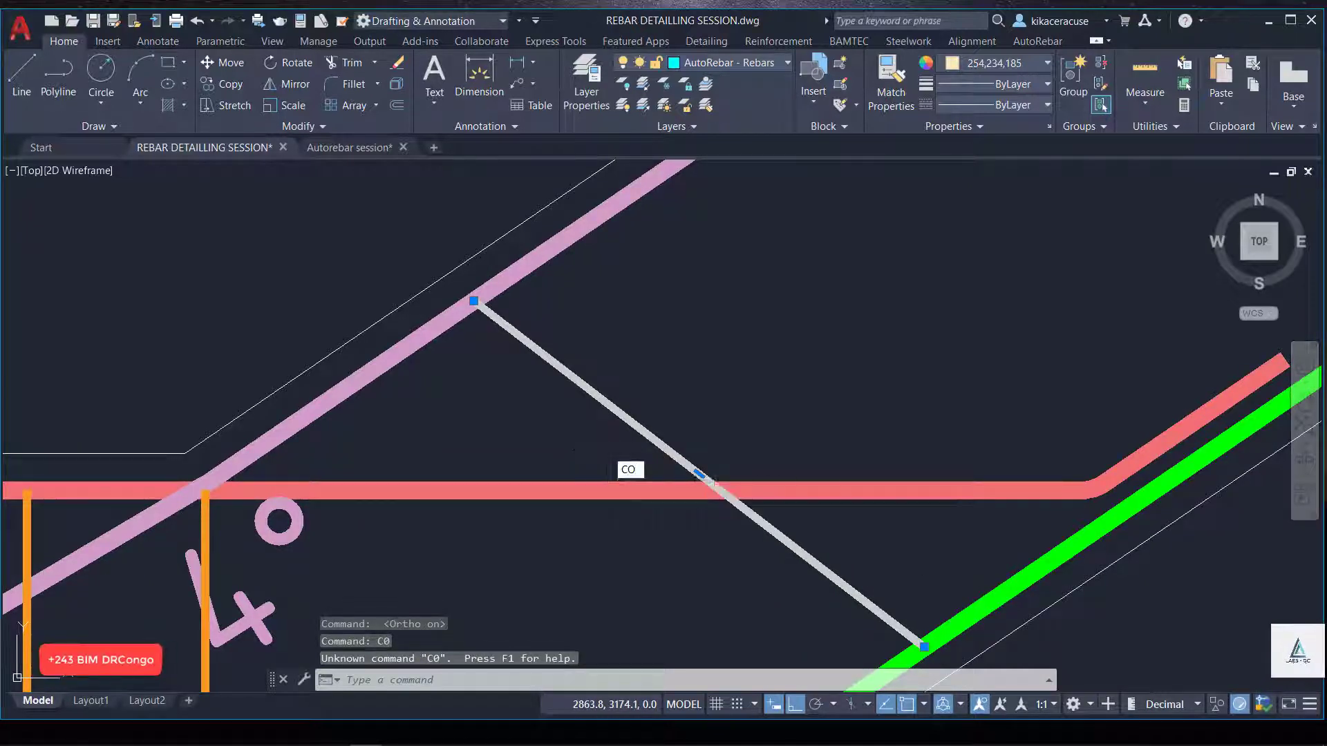
pyautogui.scroll(-4, 570, 436)
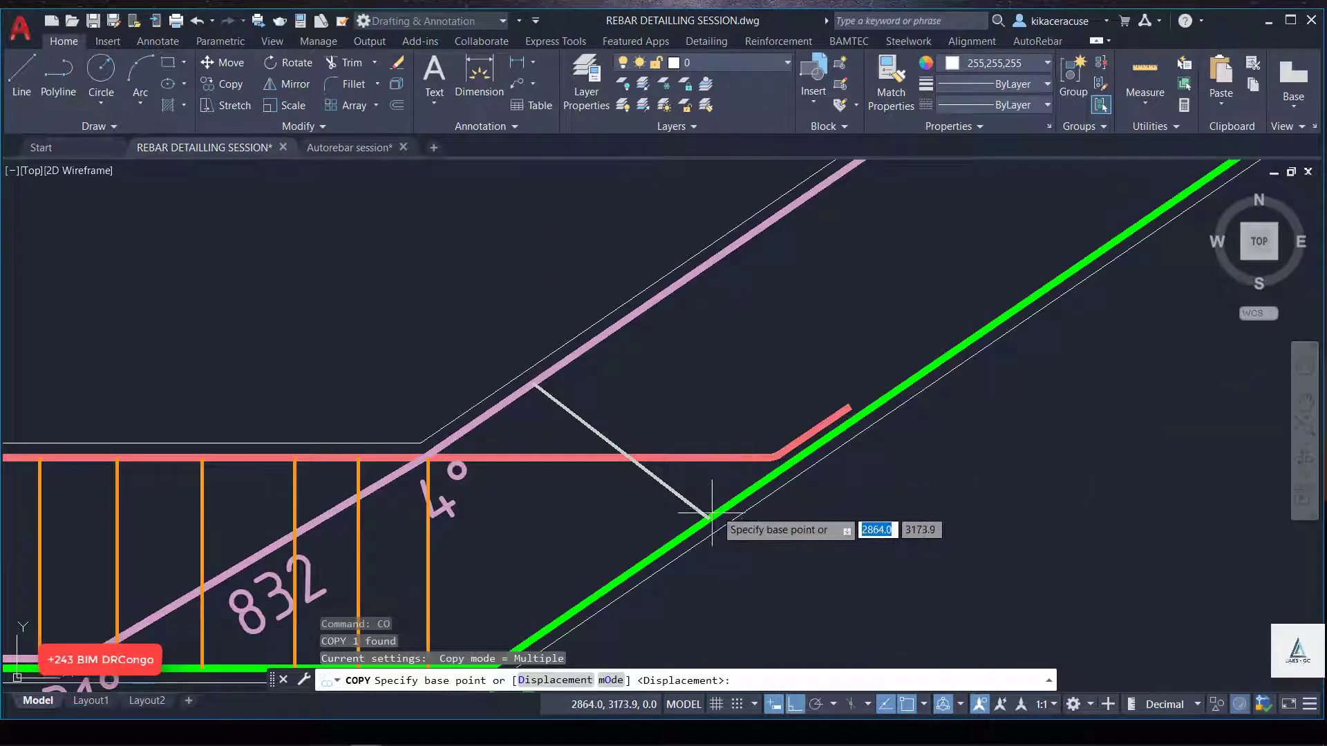
pyautogui.click(710, 518)
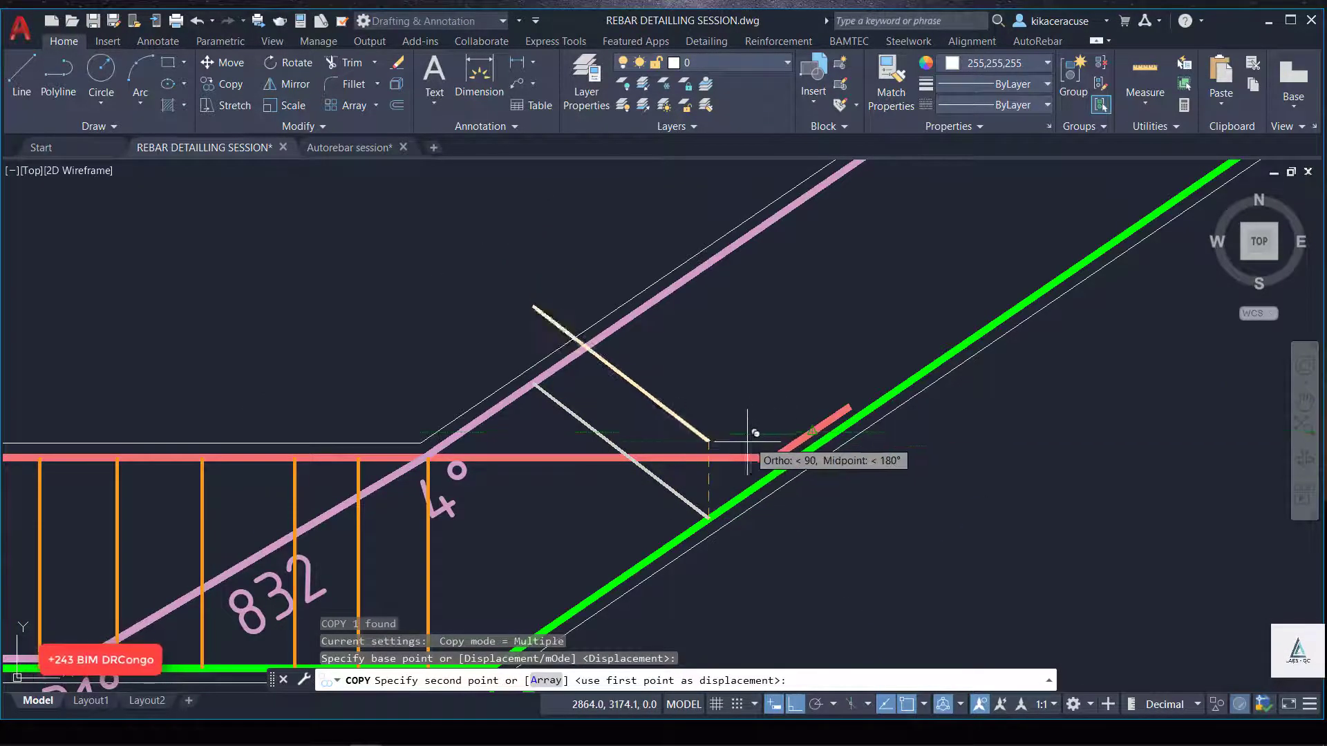
pyautogui.click(797, 706)
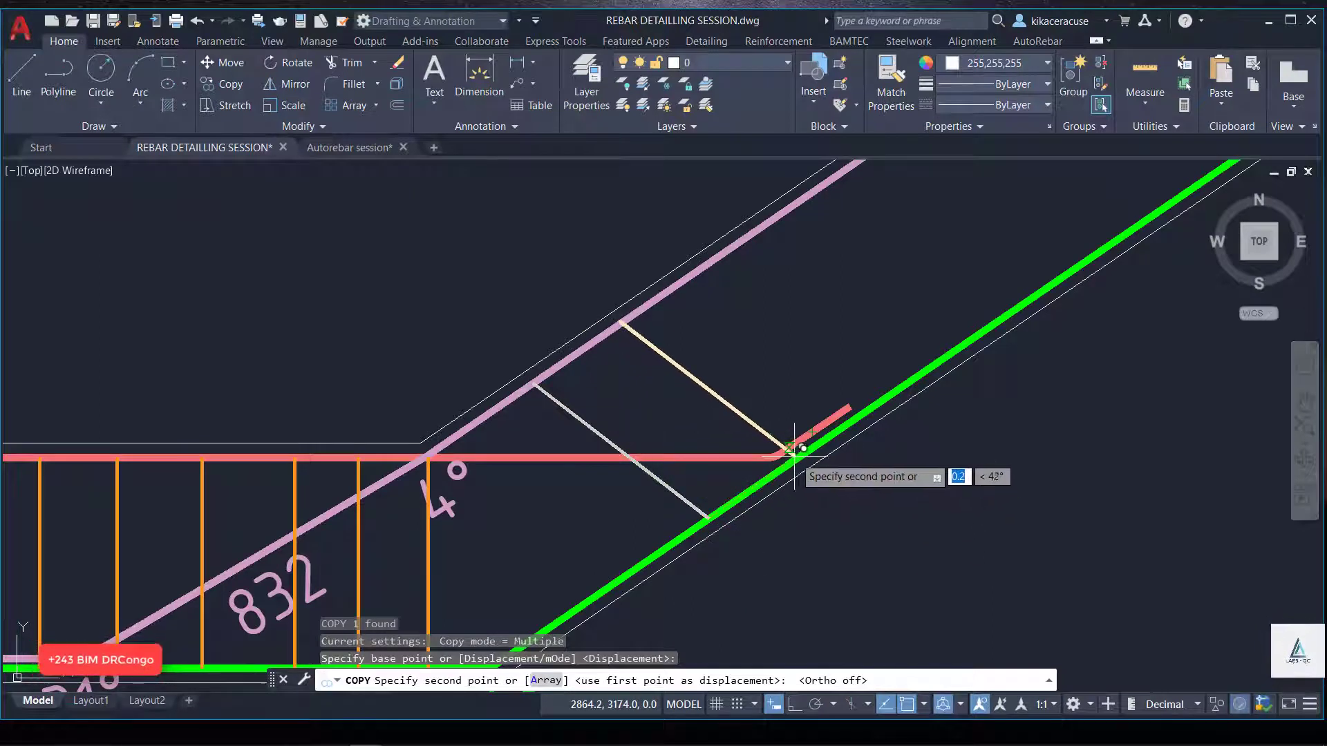
pyautogui.press('Escape')
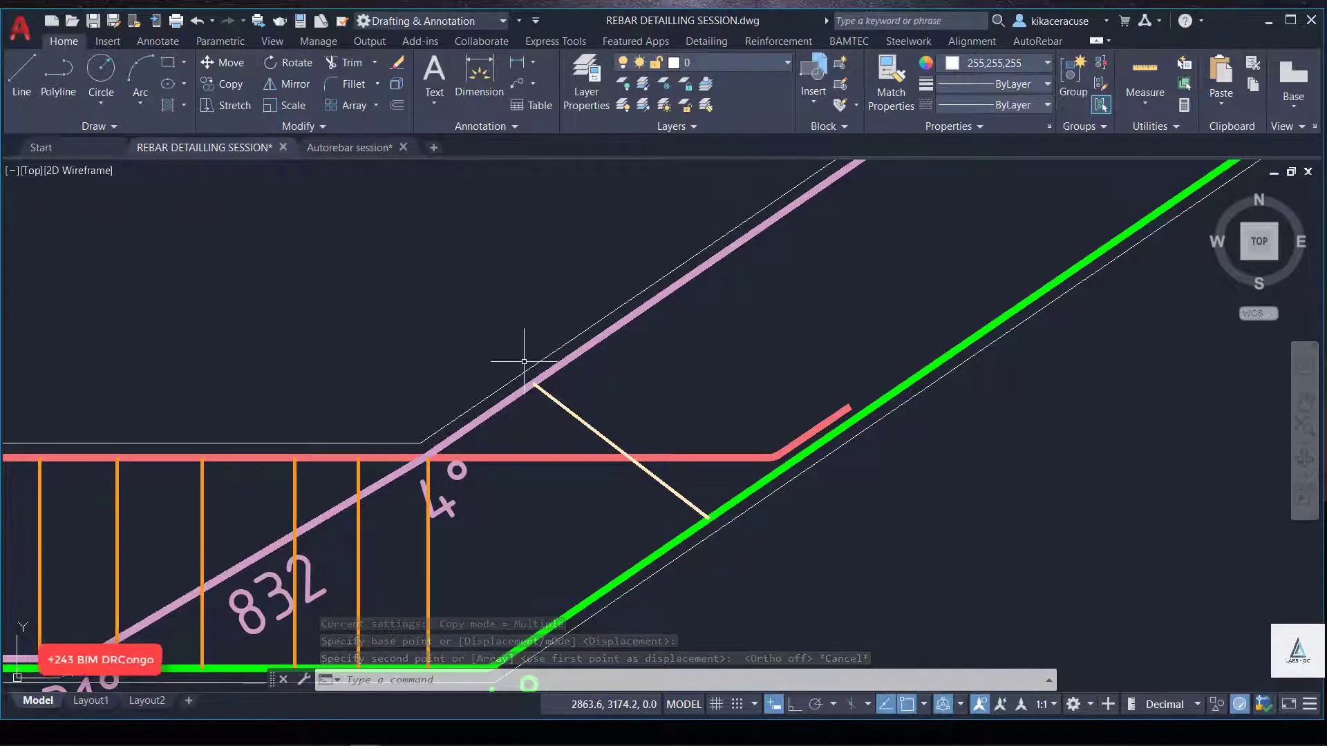
pyautogui.press('Escape')
pyautogui.scroll(2, 524, 361)
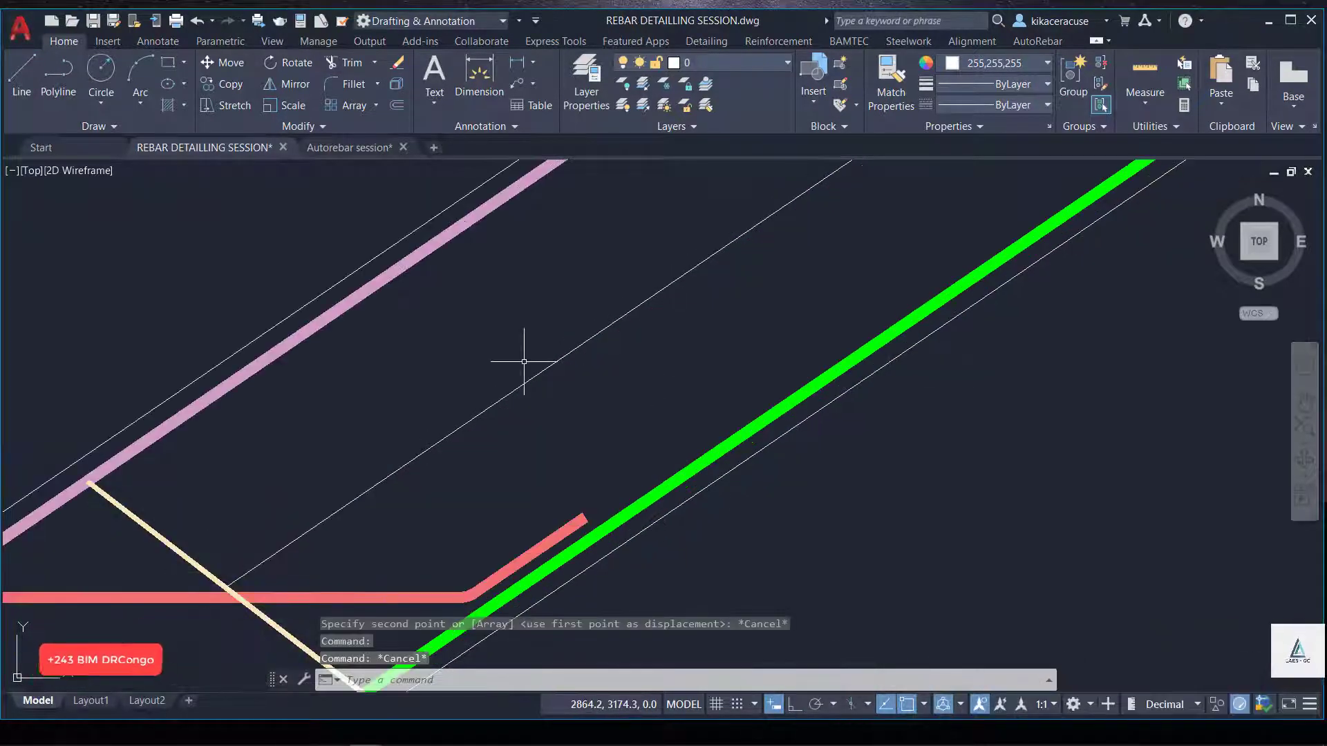
# Copy the grey link with CO from a base point, placing two copies up the slope.
pyautogui.click(200, 563)
pyautogui.write('o')
pyautogui.press('Return')
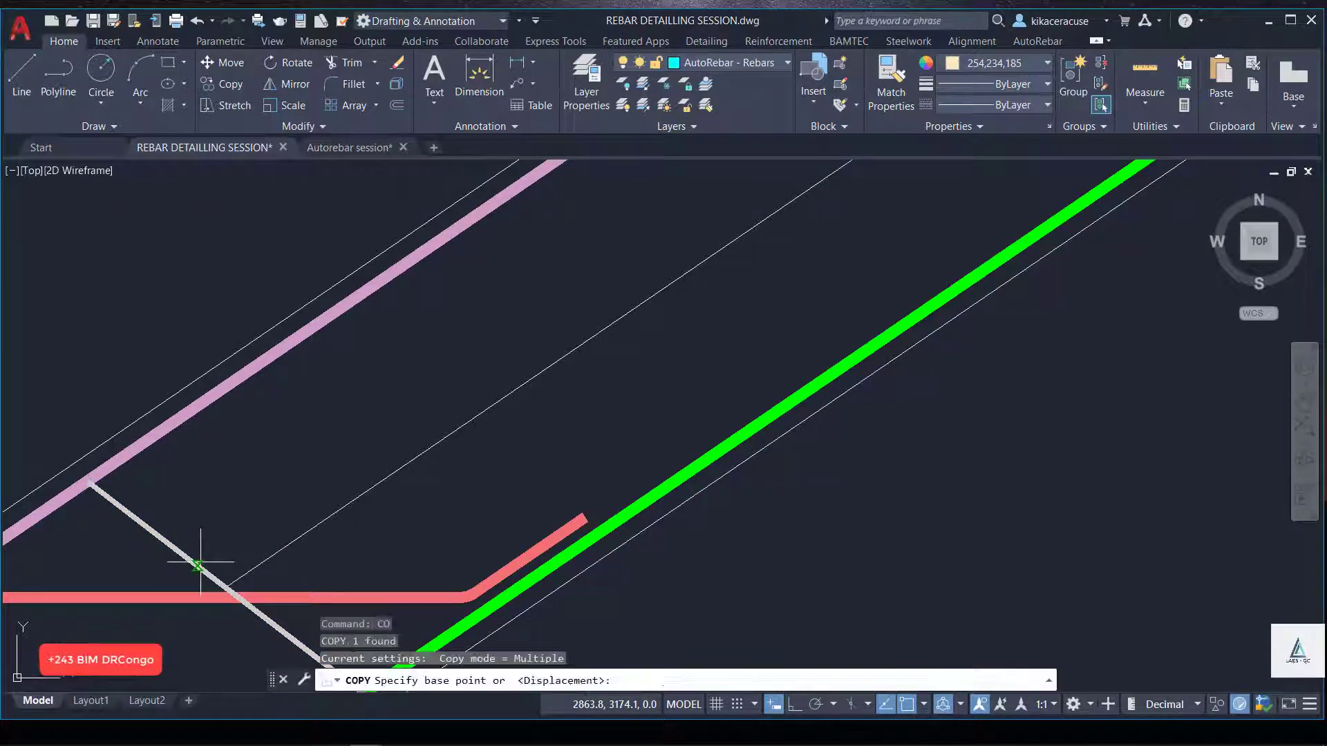
pyautogui.click(226, 586)
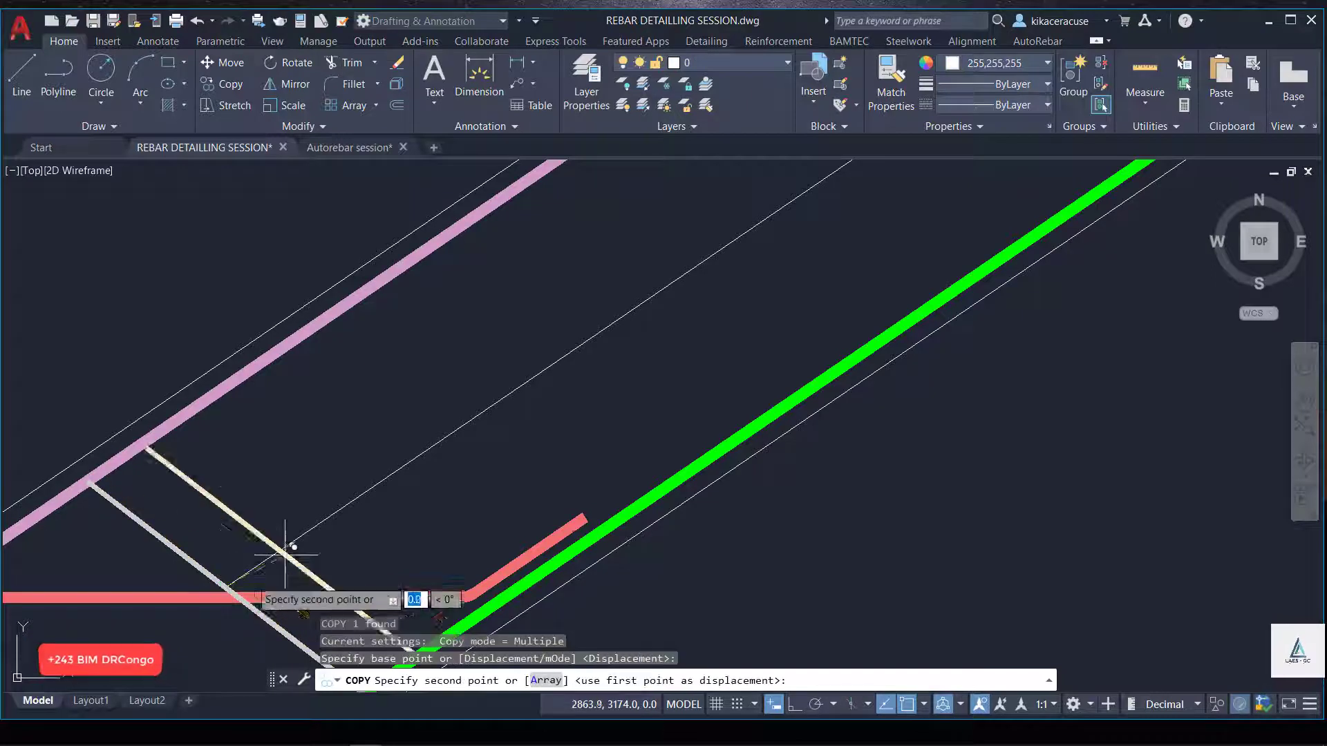
pyautogui.click(320, 520)
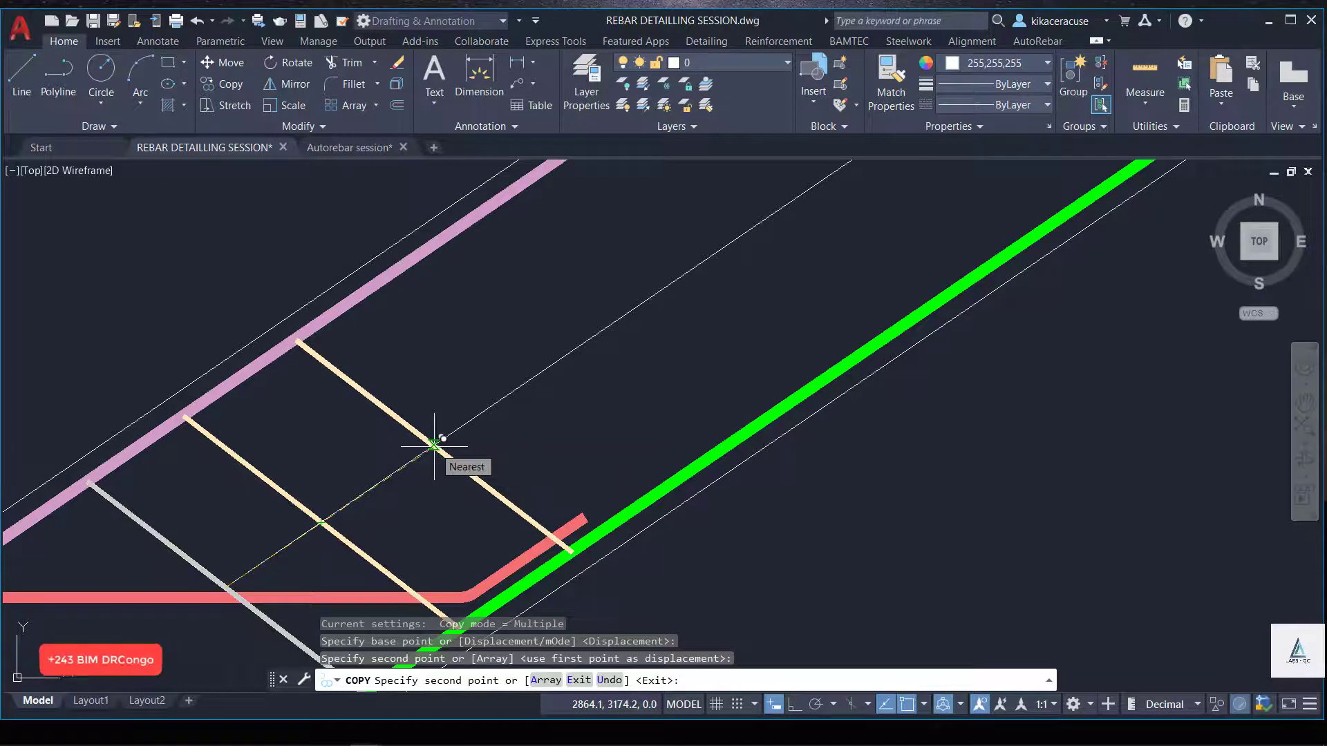
pyautogui.click(429, 449)
# Turn Ortho off and place four more link copies along the slope.
pyautogui.scroll(-4, 385, 511)
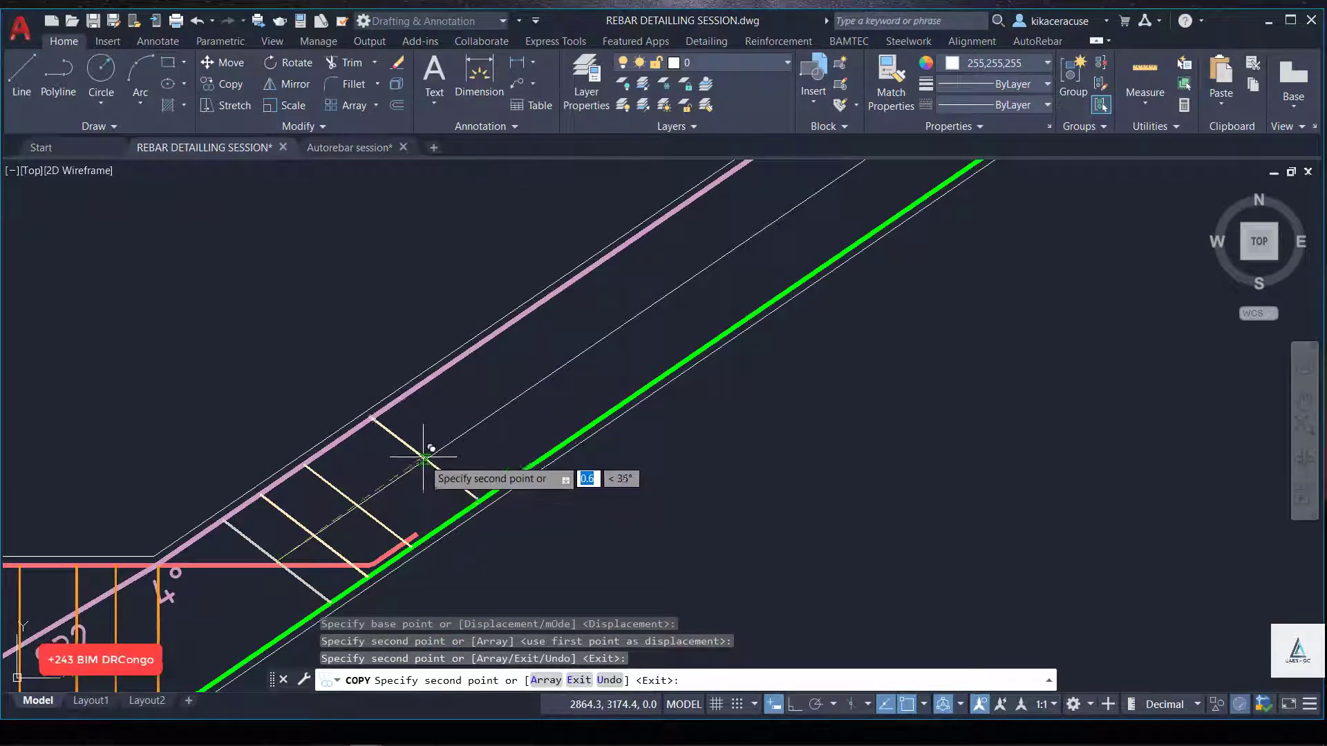
pyautogui.click(798, 707)
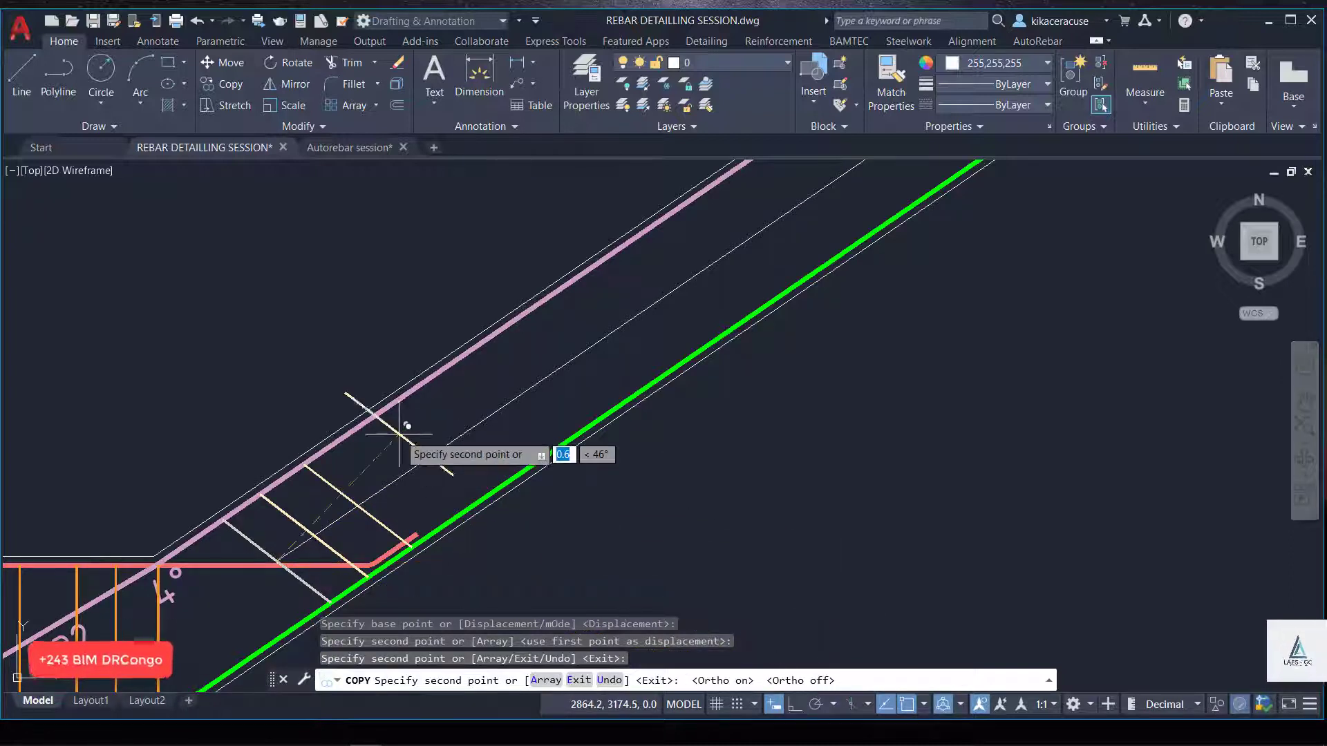
pyautogui.click(404, 474)
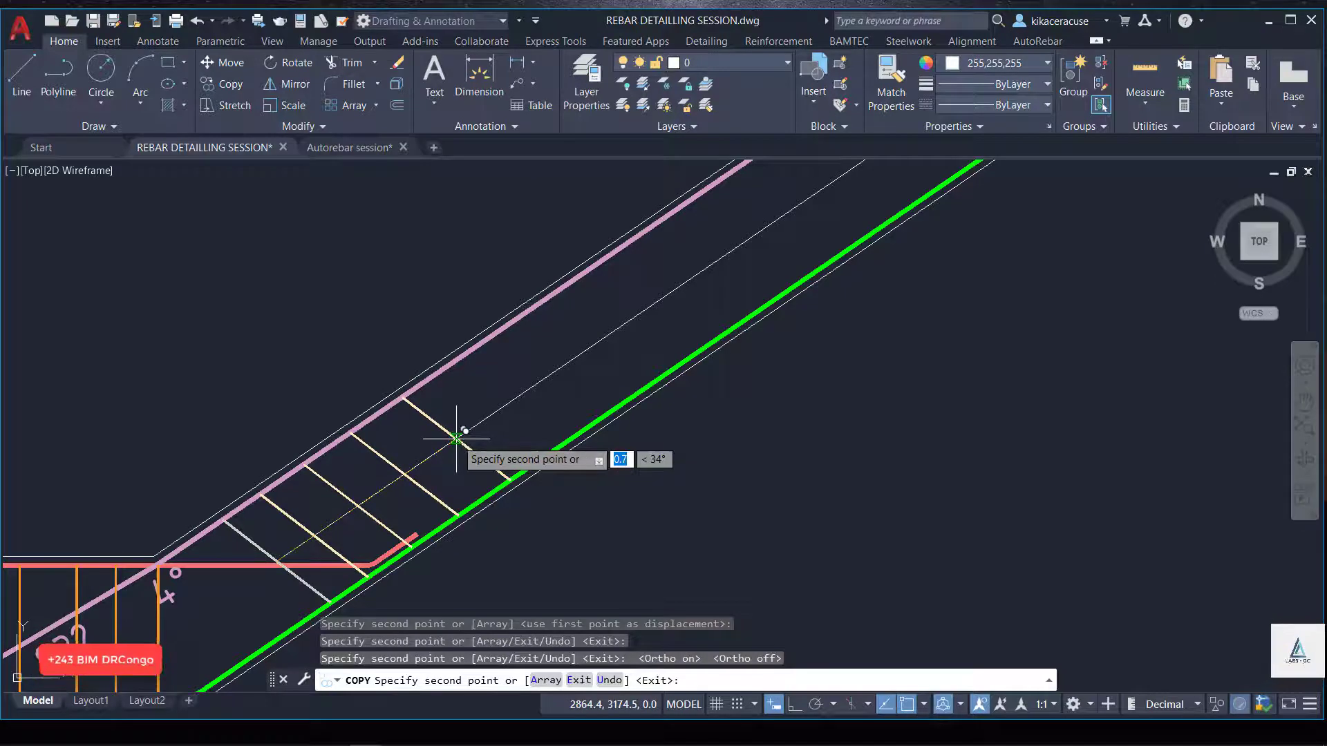
pyautogui.click(457, 439)
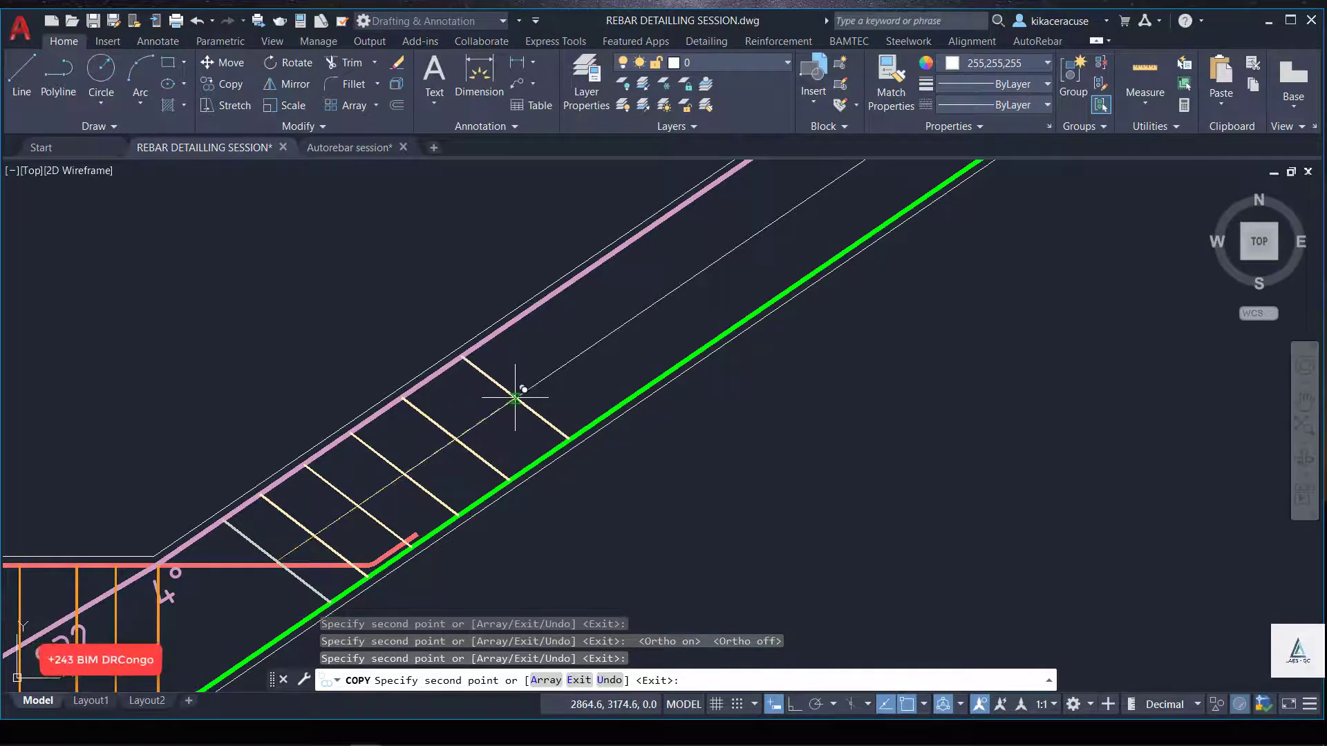
pyautogui.click(515, 399)
pyautogui.click(568, 360)
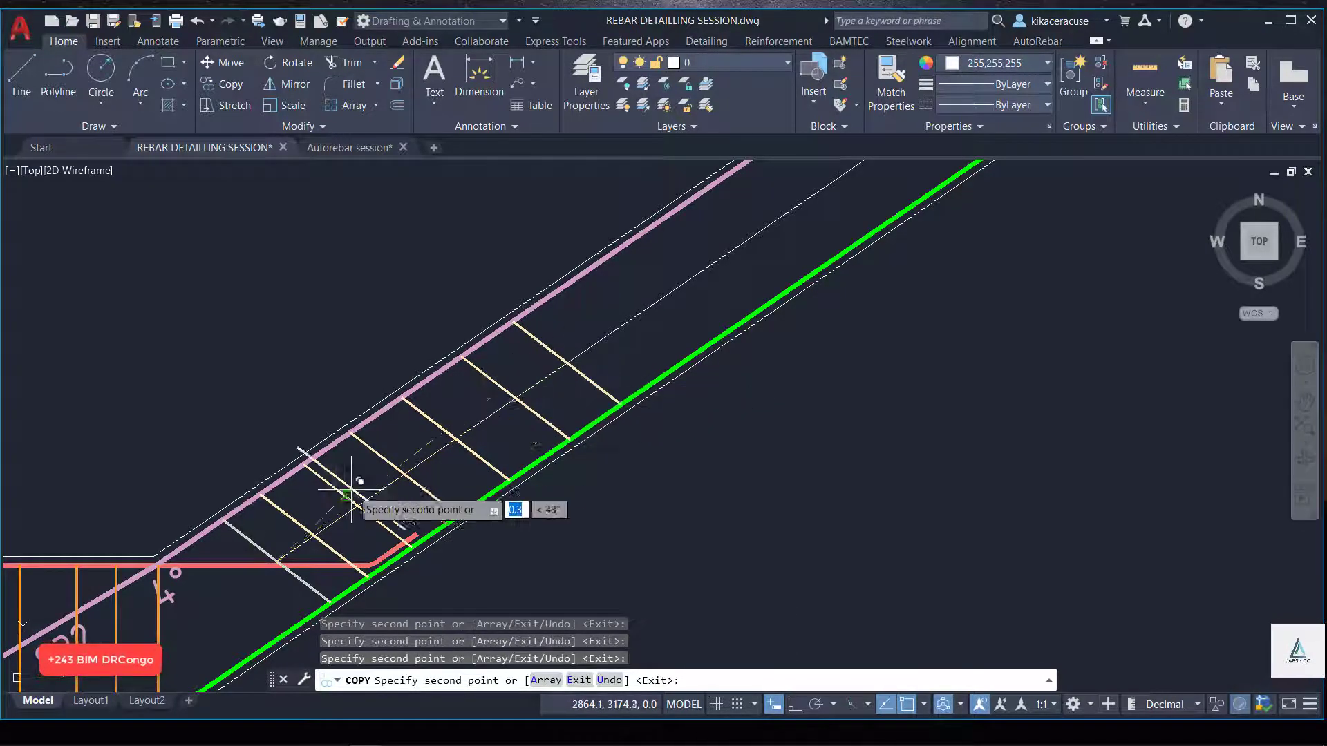
pyautogui.scroll(-3, 414, 443)
pyautogui.scroll(2, 436, 425)
pyautogui.scroll(3, 359, 446)
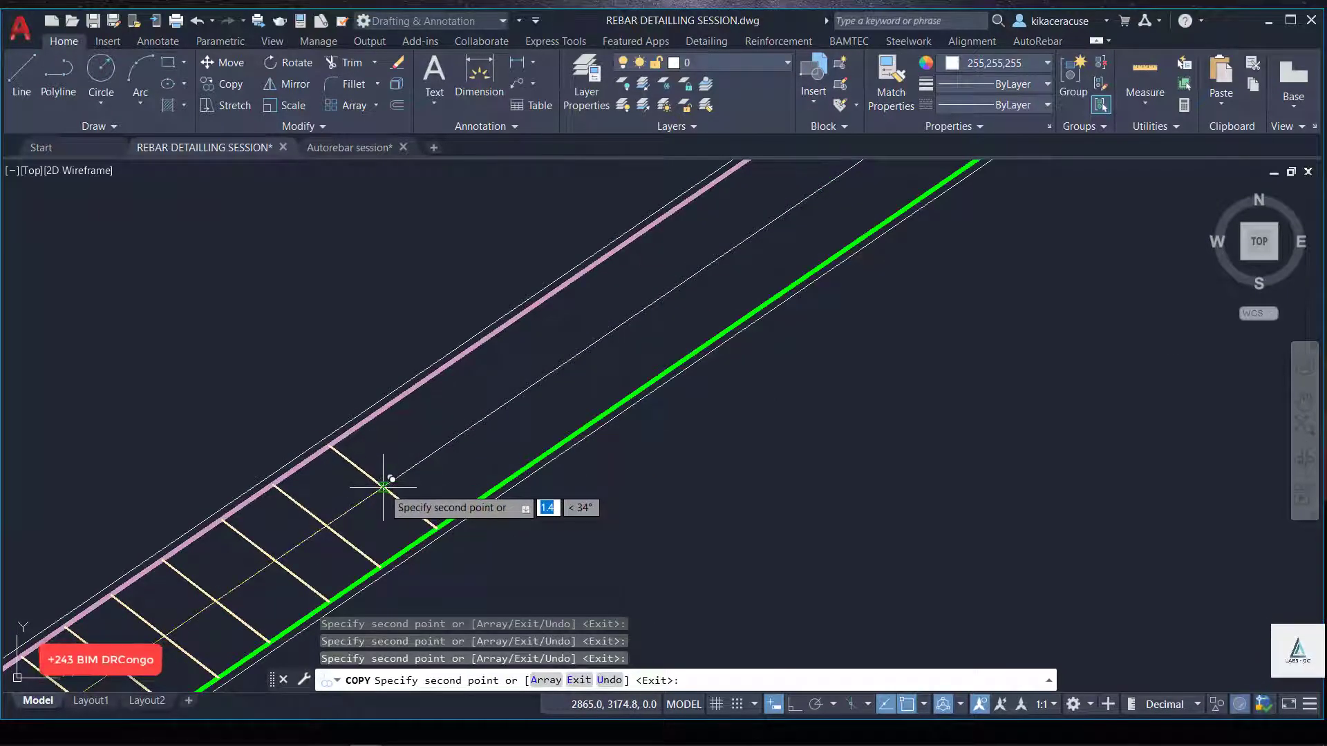
# Place six further evenly spaced link copies up toward the 9068 and 9075 labels.
pyautogui.click(383, 487)
pyautogui.click(442, 448)
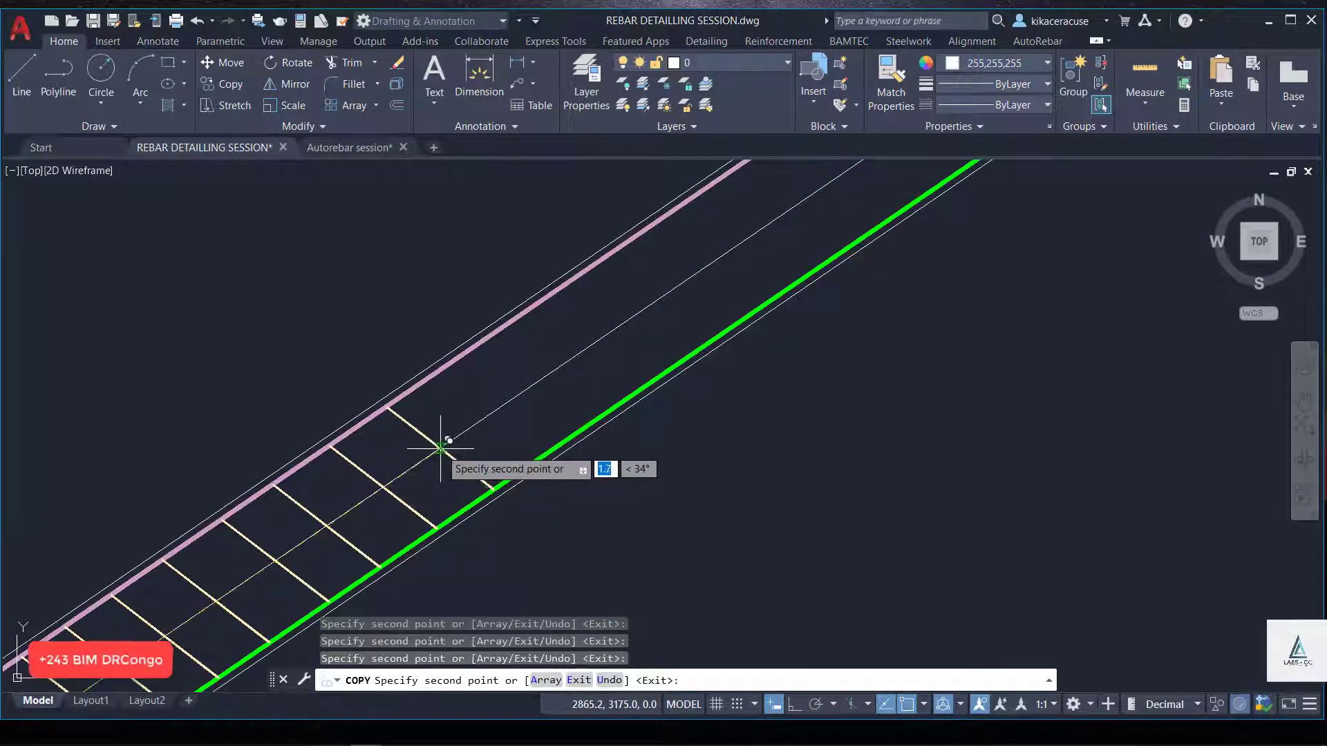
pyautogui.click(500, 408)
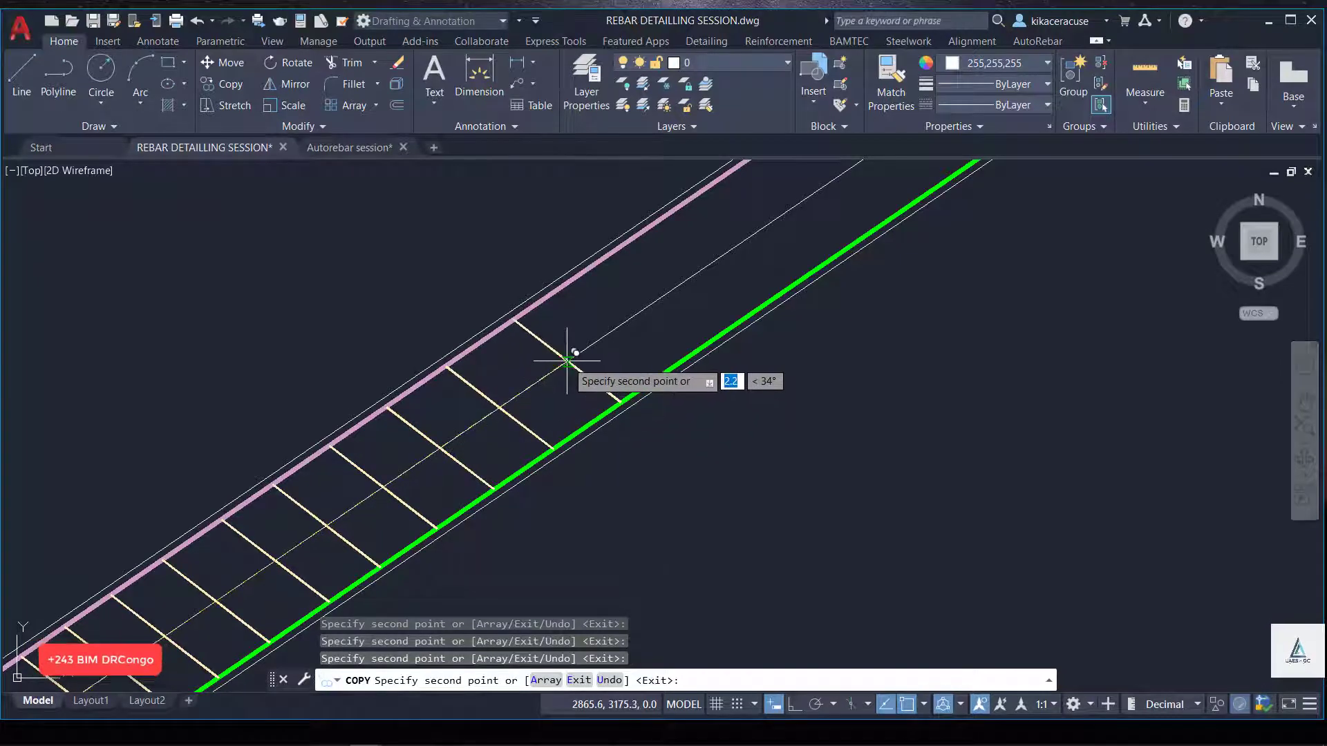
pyautogui.scroll(-2, 566, 360)
pyautogui.scroll(-1, 415, 469)
pyautogui.scroll(2, 356, 508)
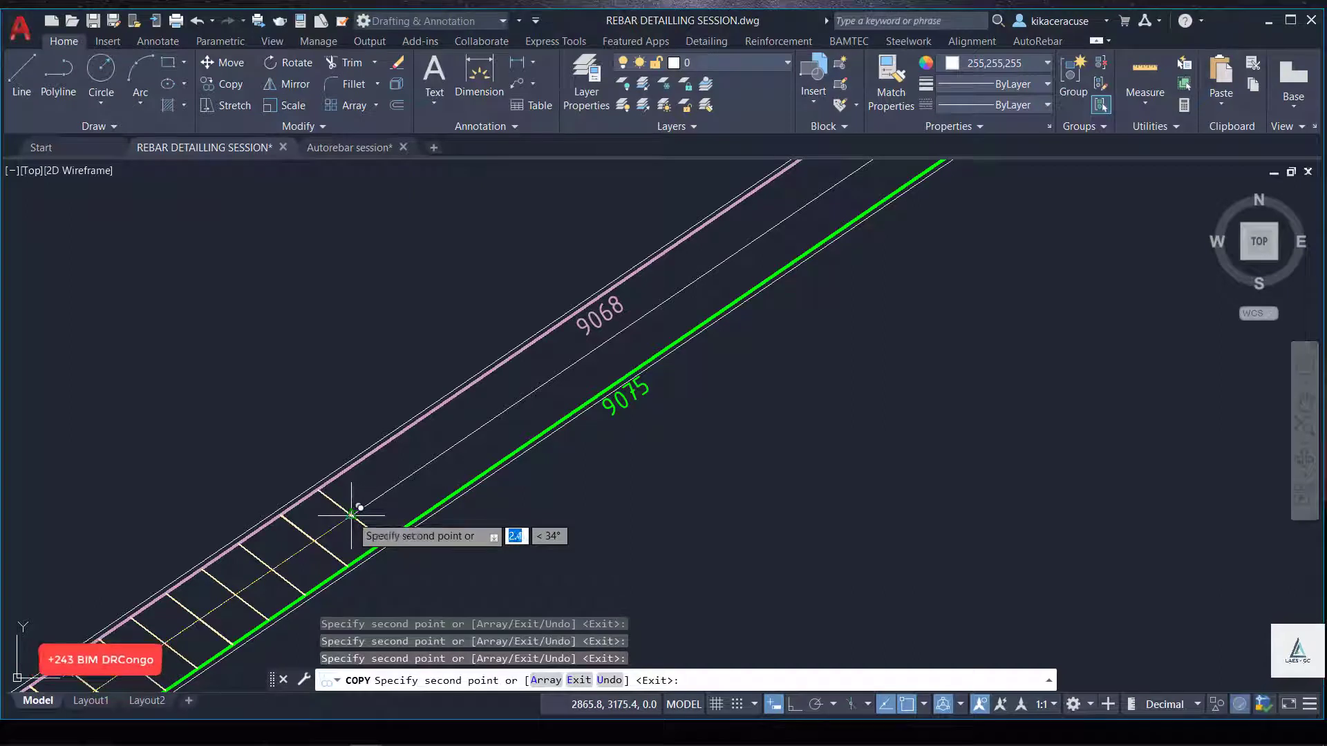
pyautogui.click(352, 515)
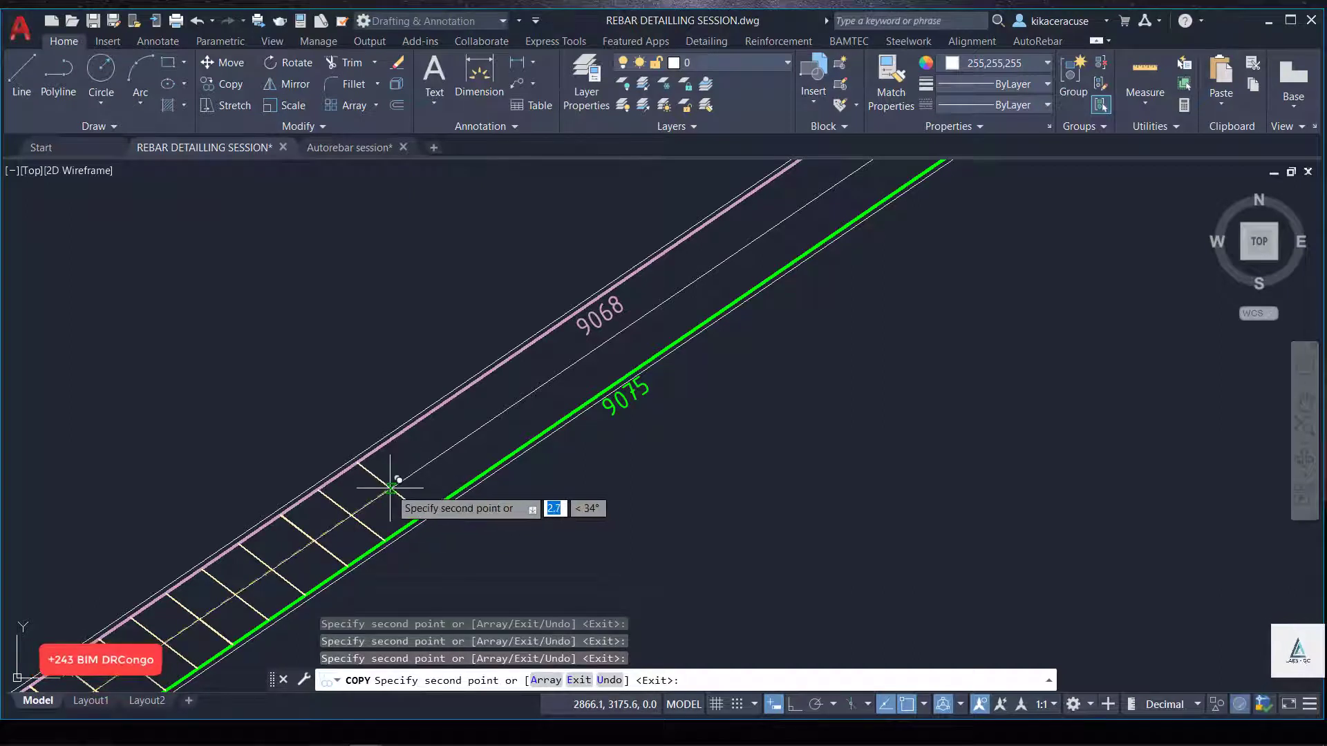
pyautogui.click(391, 488)
pyautogui.click(433, 460)
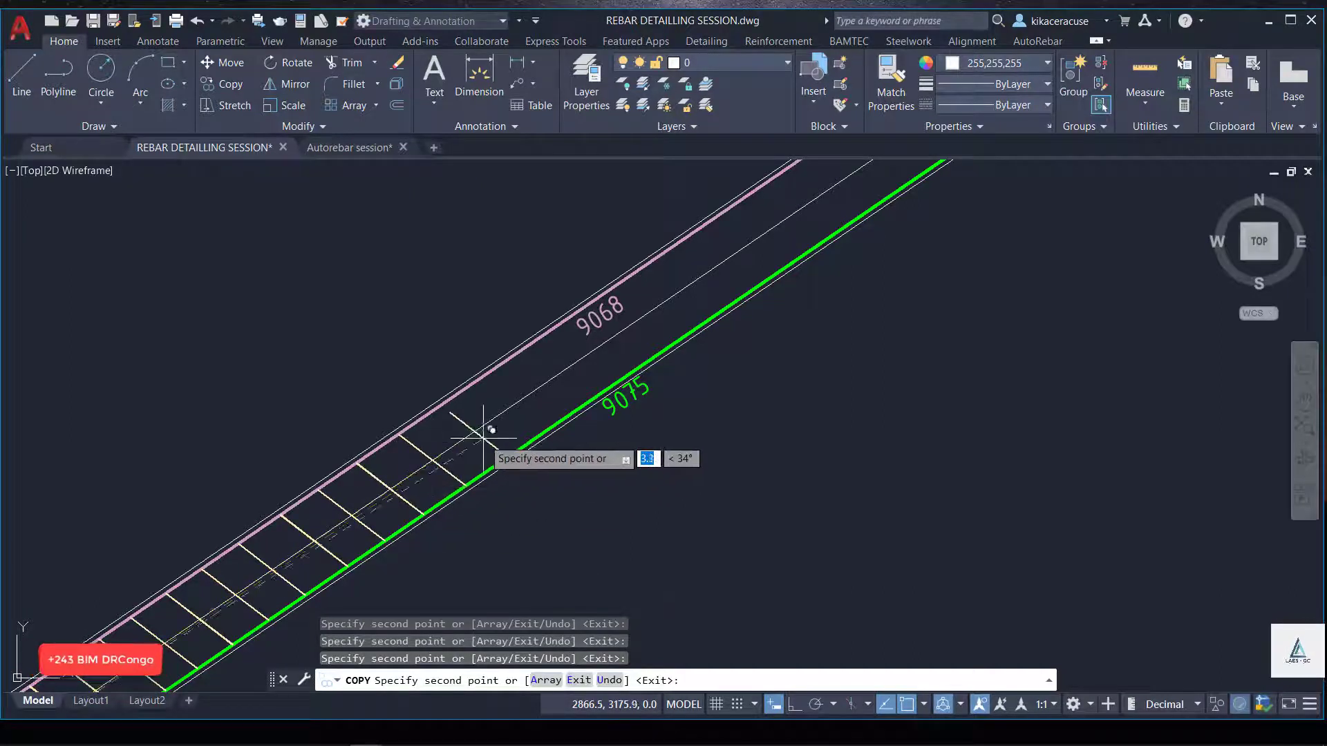
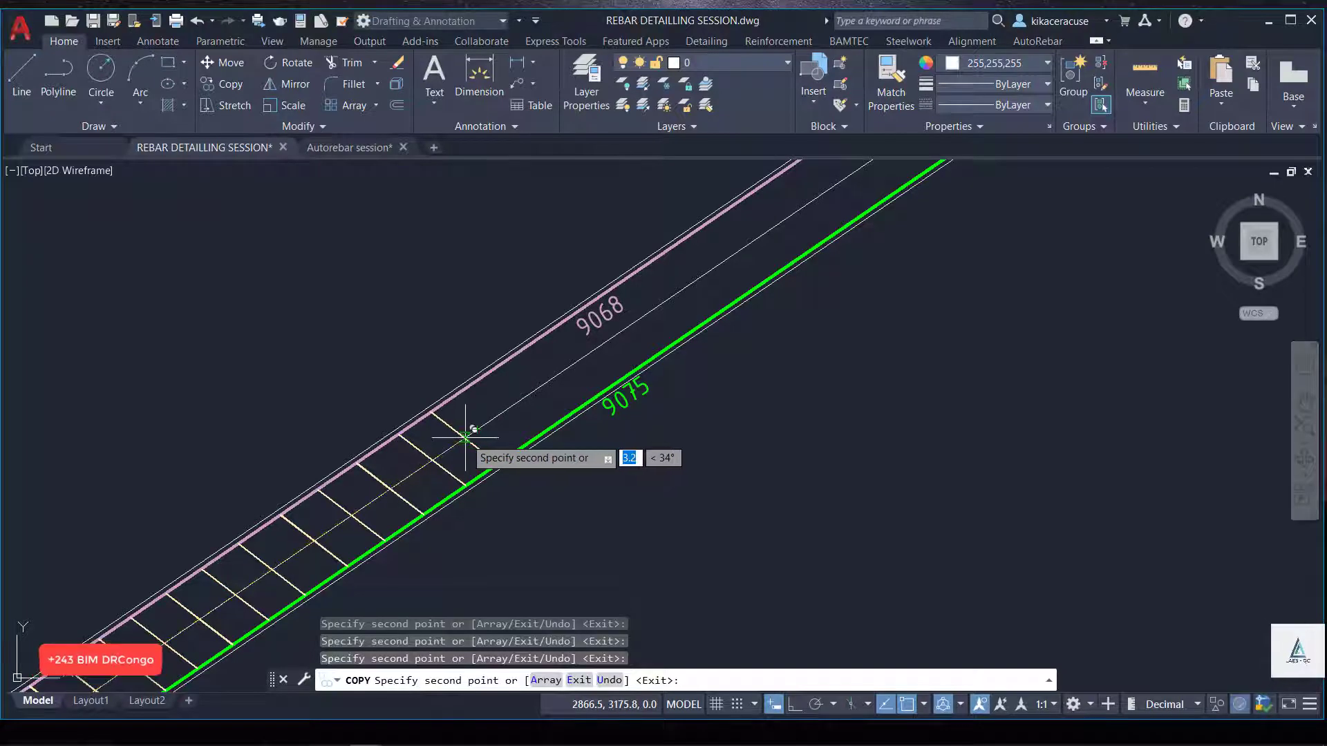
# Place four yellow stirrup copies up the lower part of the inclined strip.
pyautogui.click(466, 437)
pyautogui.scroll(-1, 484, 424)
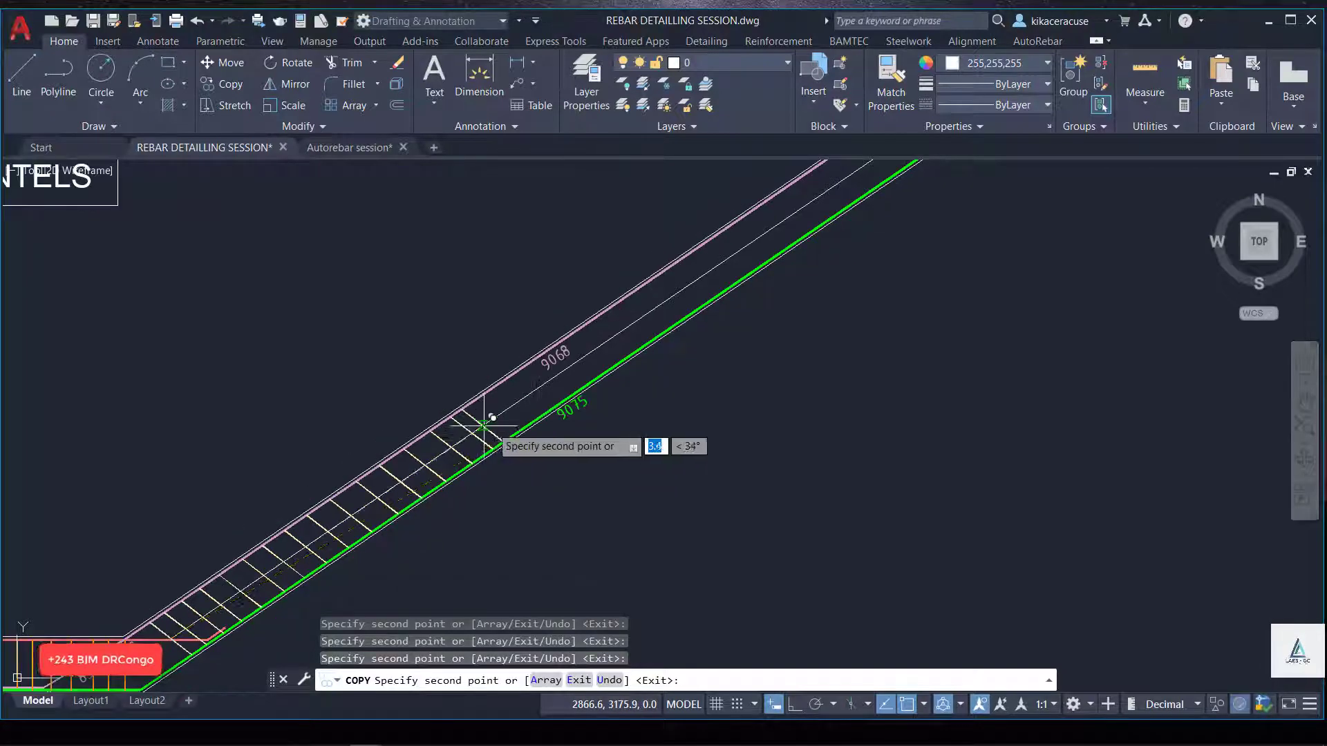
pyautogui.scroll(1, 546, 415)
pyautogui.scroll(2, 546, 413)
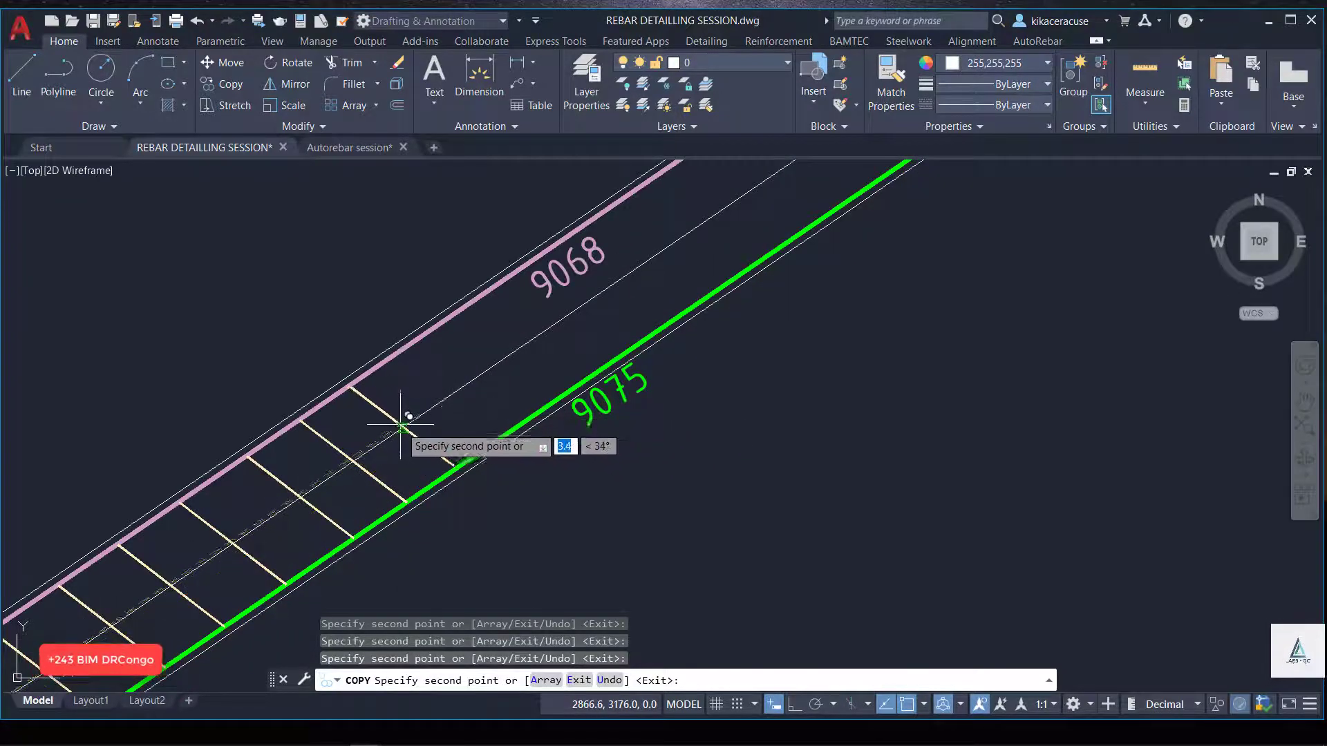
pyautogui.click(450, 379)
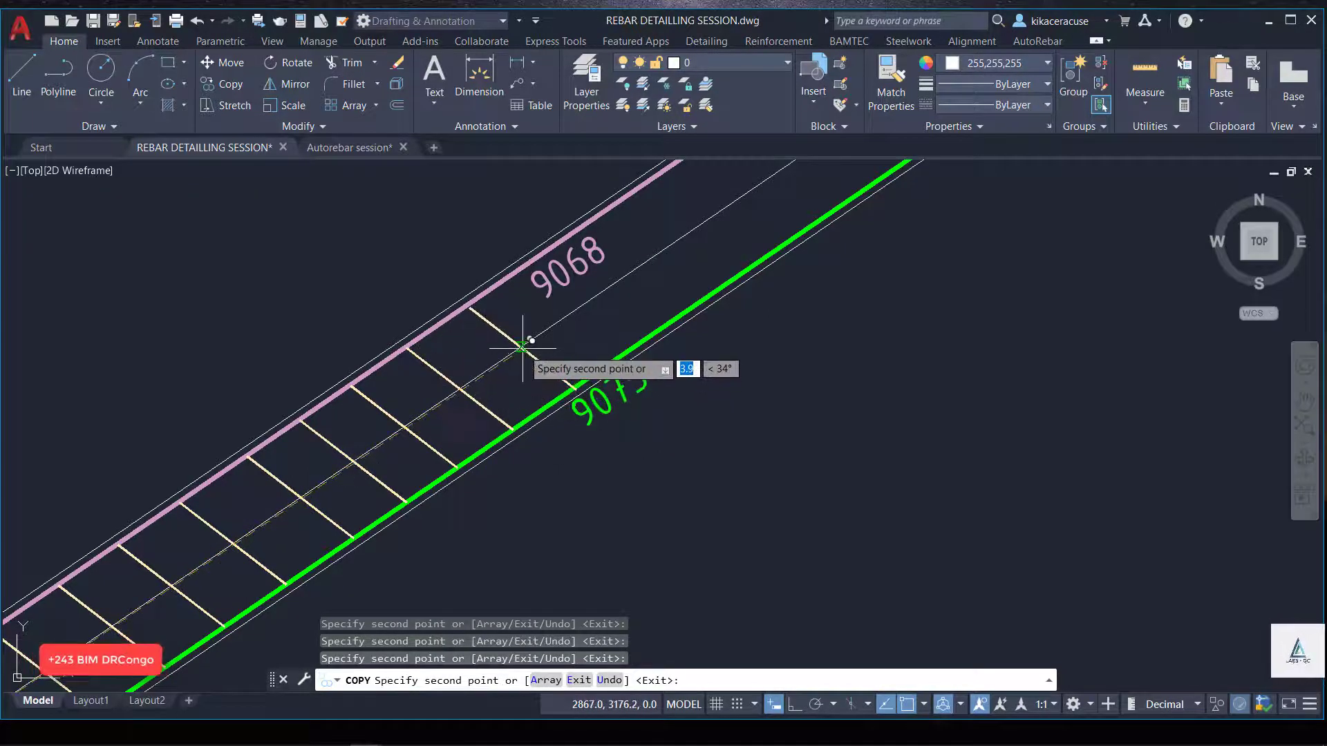
pyautogui.click(522, 346)
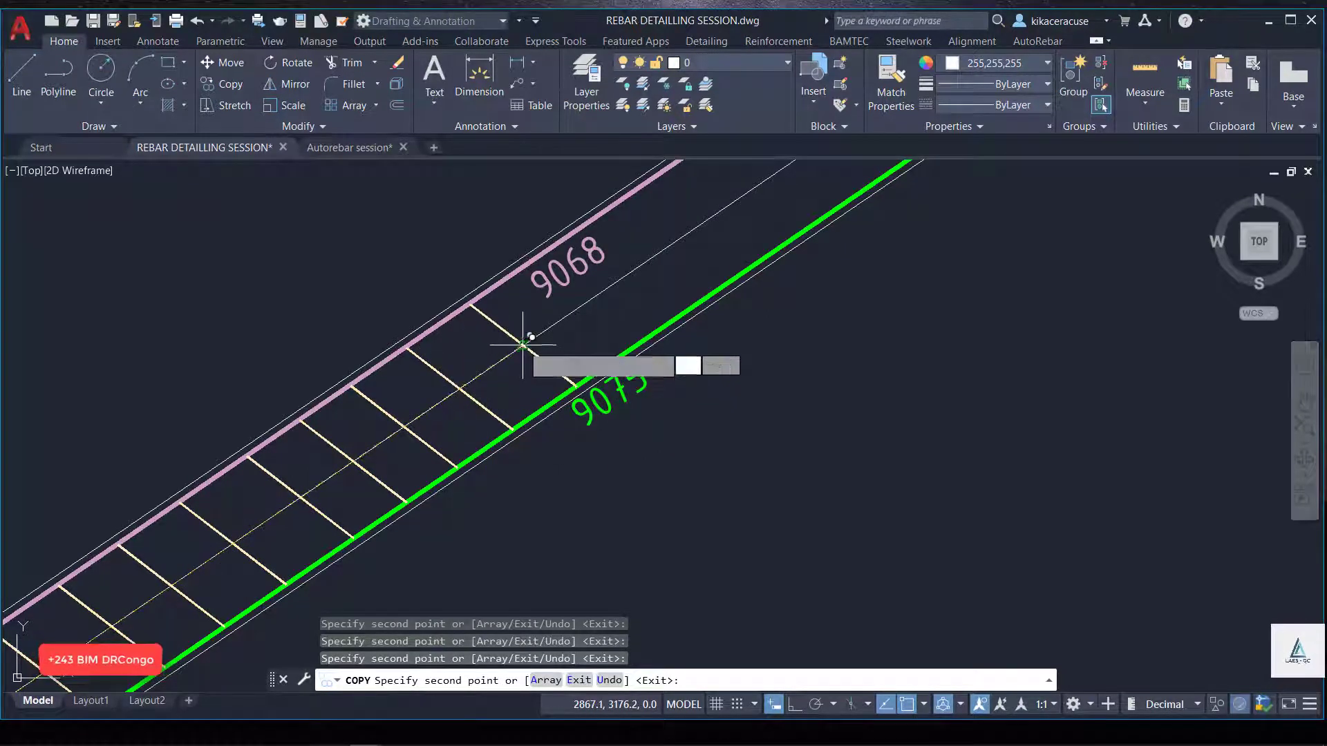
pyautogui.click(593, 297)
pyautogui.scroll(-3, 414, 450)
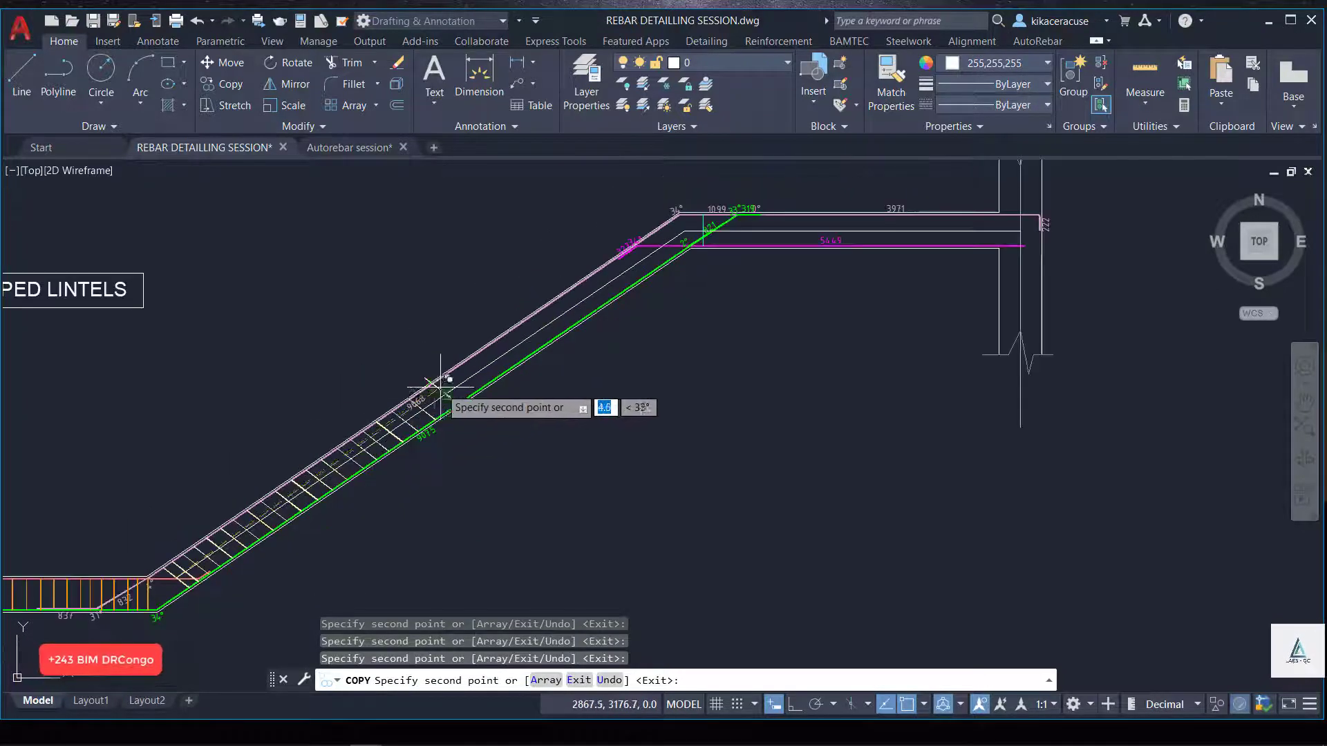
pyautogui.scroll(3, 444, 385)
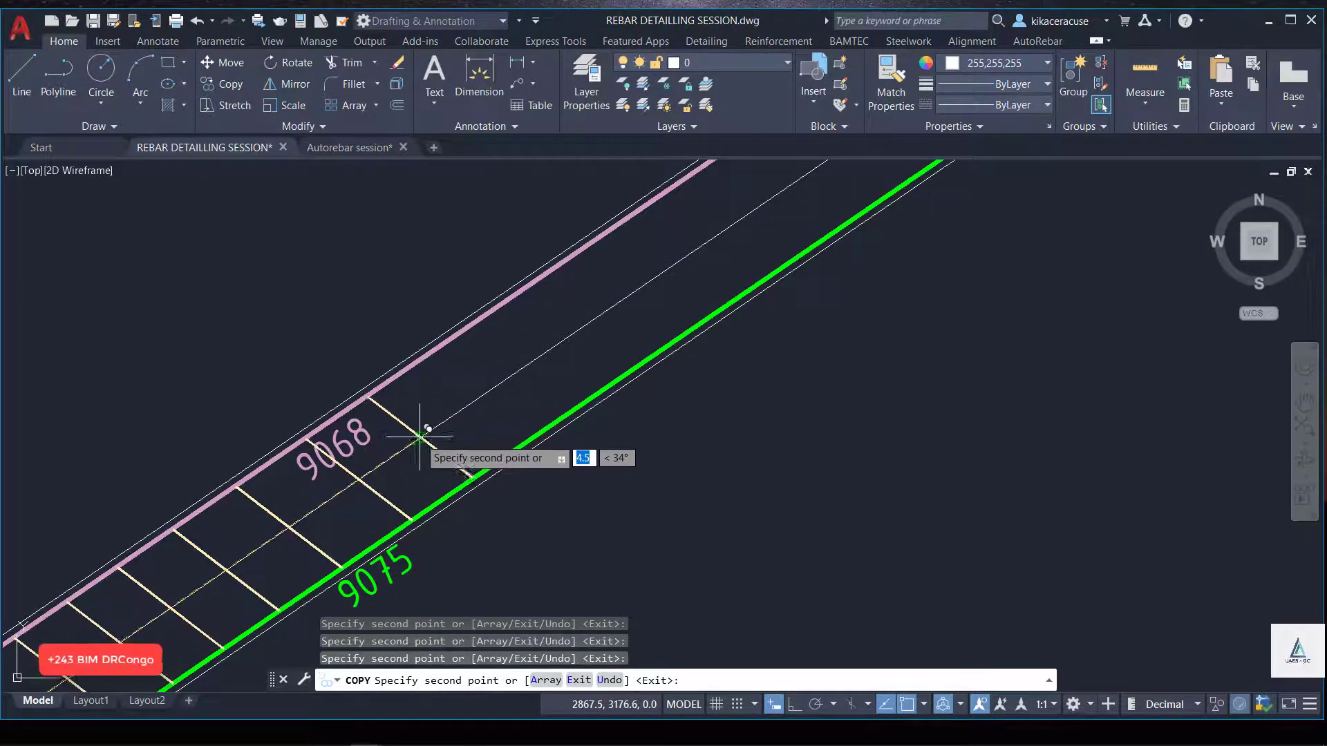
# Add further stirrup copies up to the bend at the landing corner and end COPY.
pyautogui.click(417, 438)
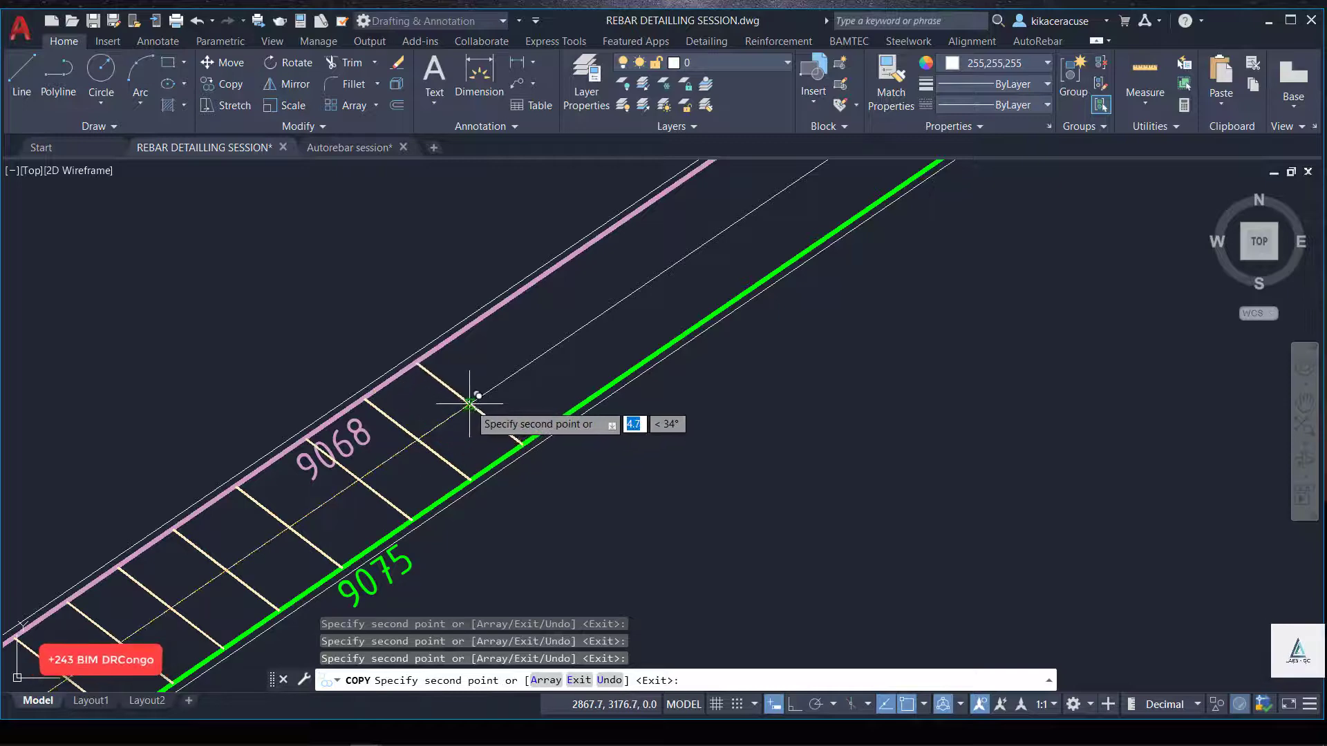
pyautogui.click(469, 404)
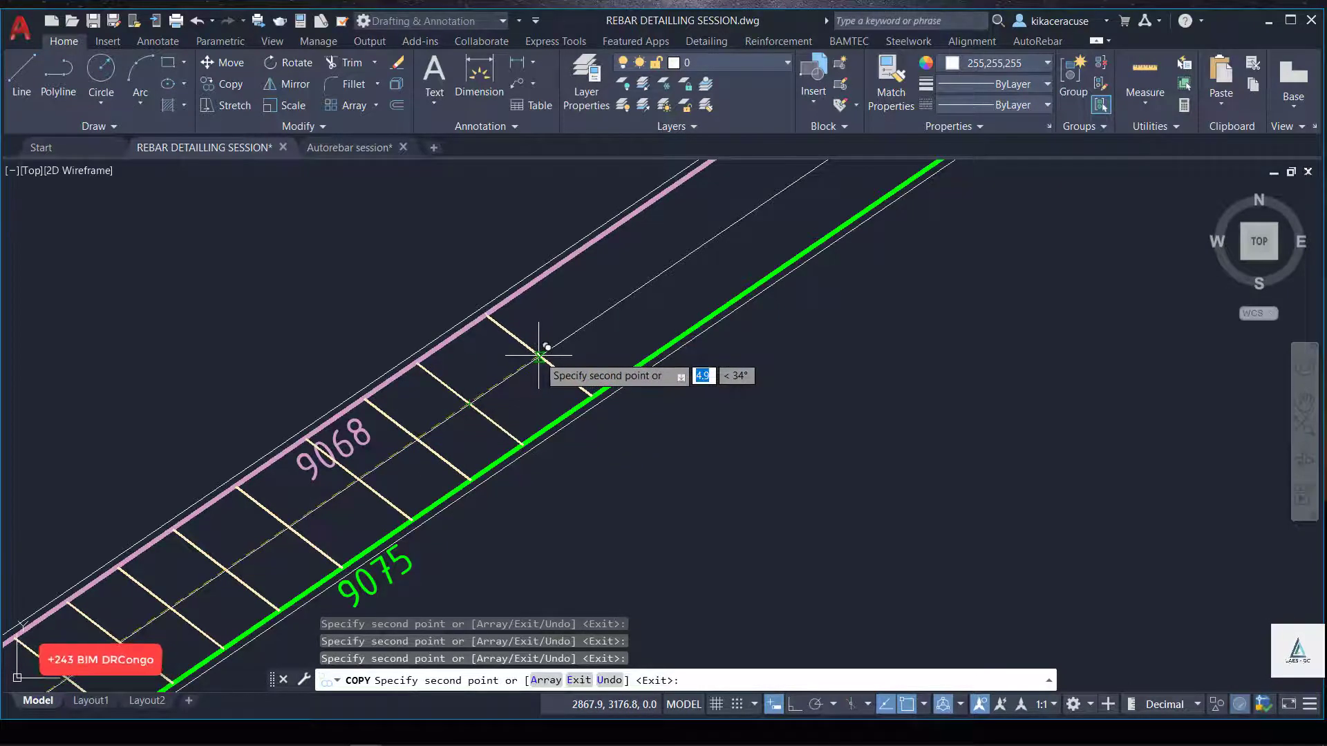
pyautogui.scroll(-4, 487, 437)
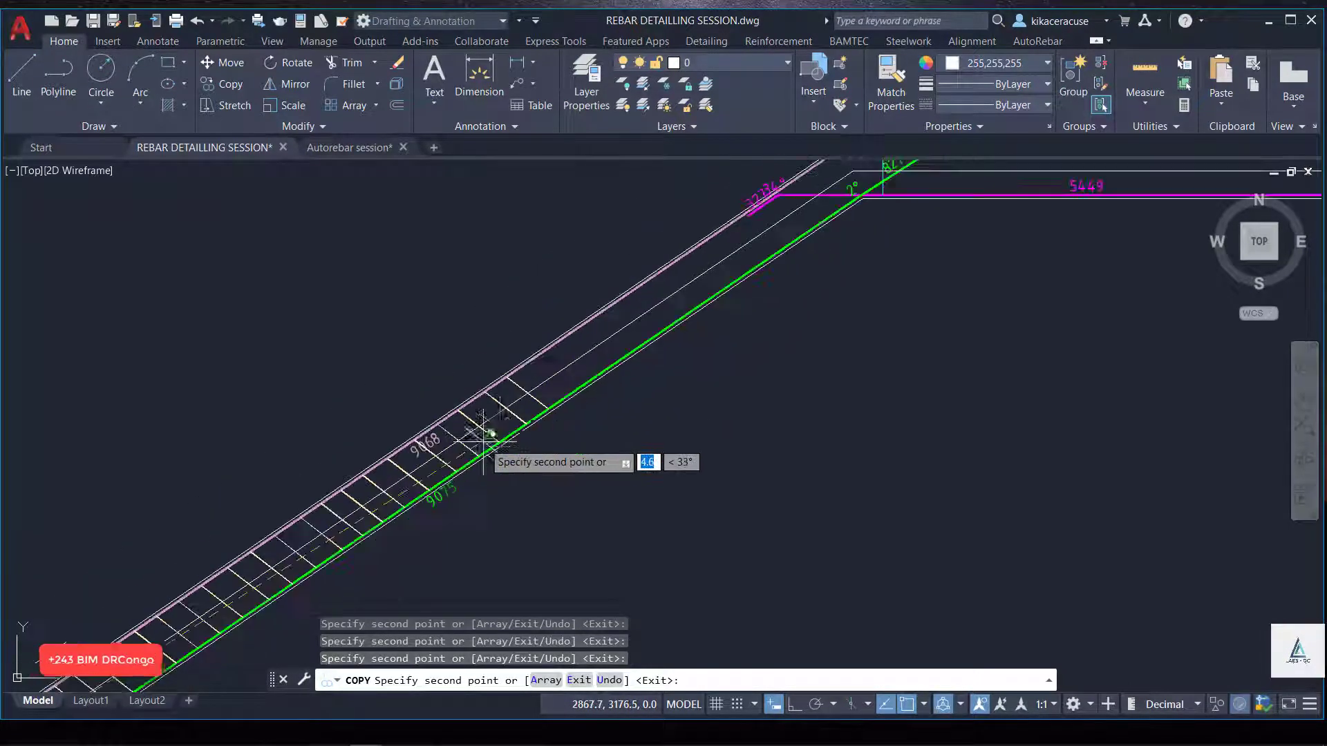
pyautogui.scroll(2, 487, 434)
pyautogui.scroll(2, 525, 373)
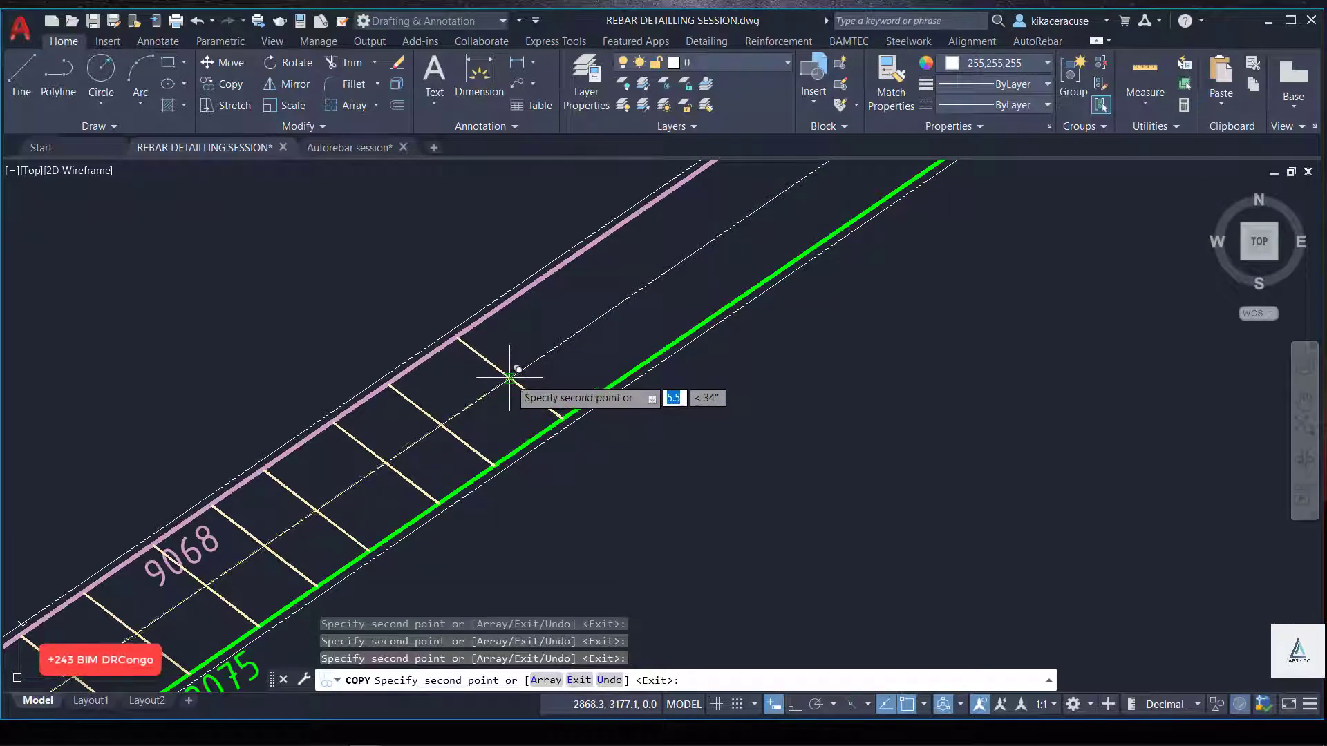
pyautogui.click(509, 378)
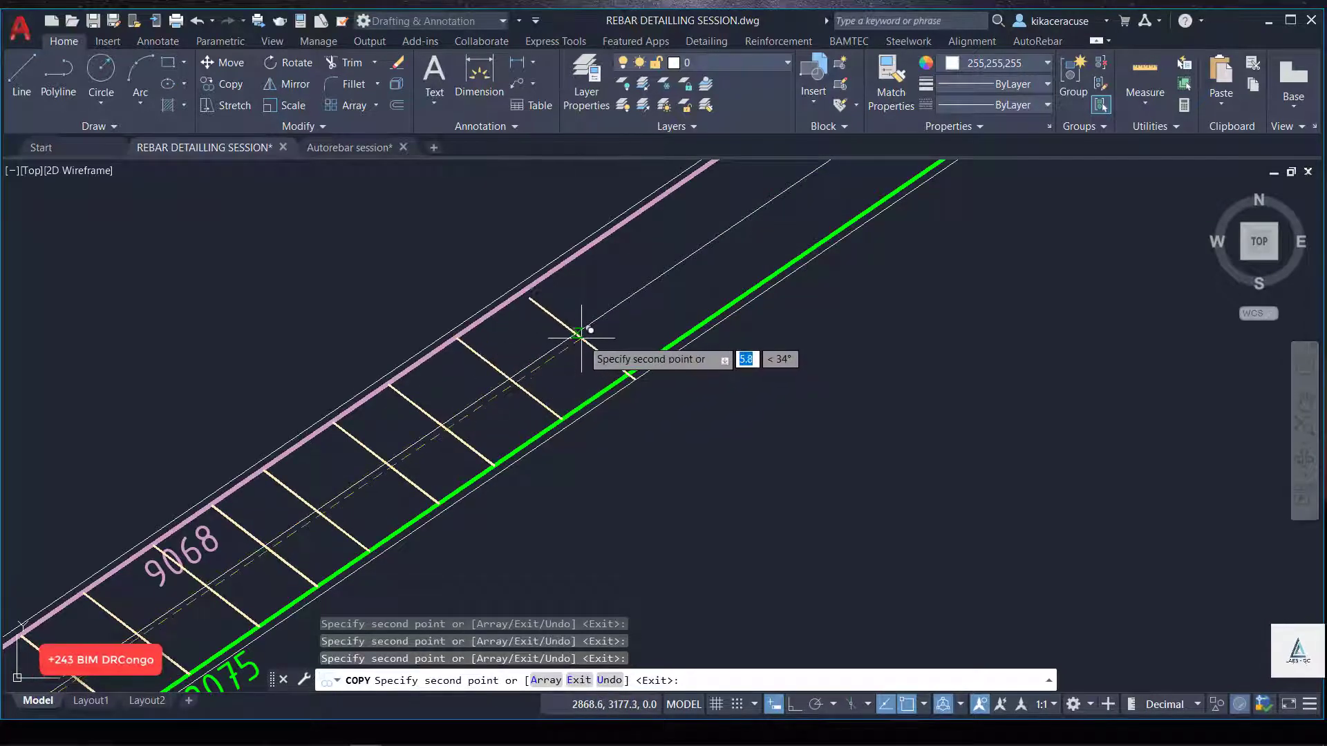
pyautogui.click(579, 336)
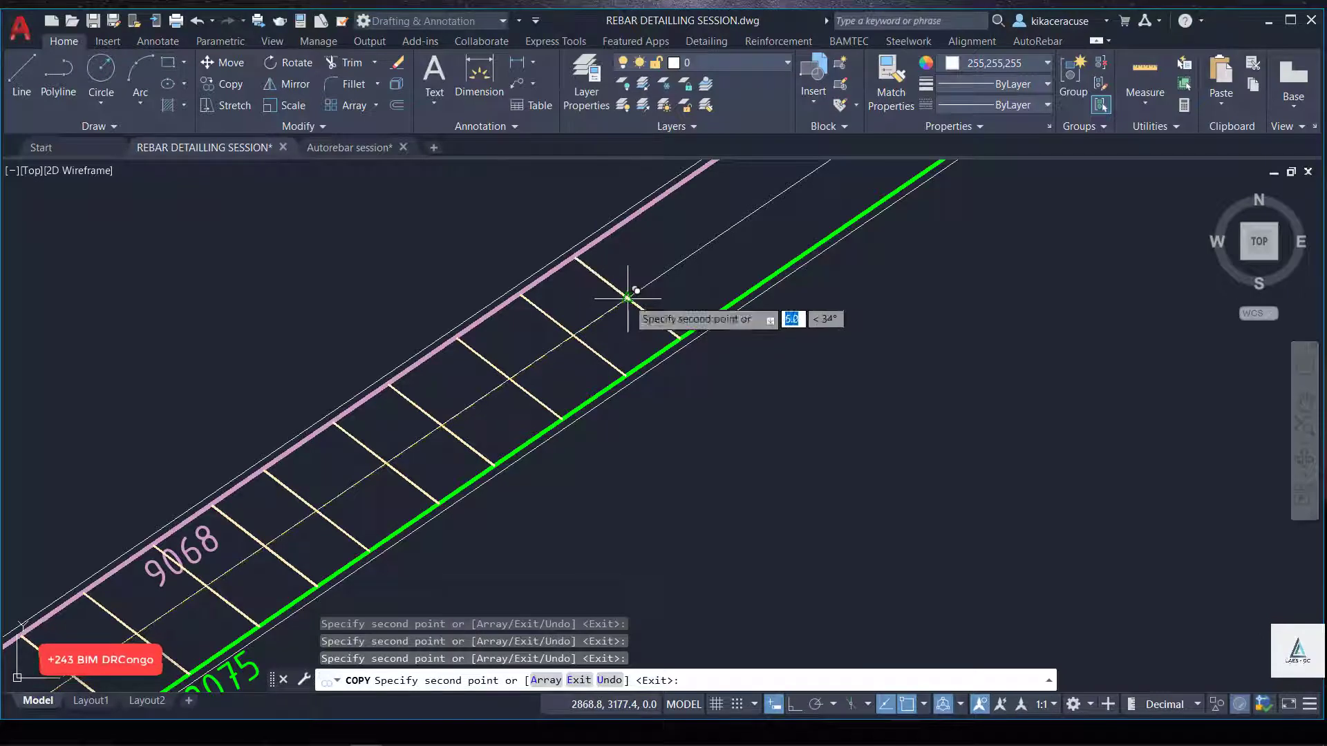
pyautogui.scroll(-3, 627, 297)
pyautogui.scroll(3, 463, 477)
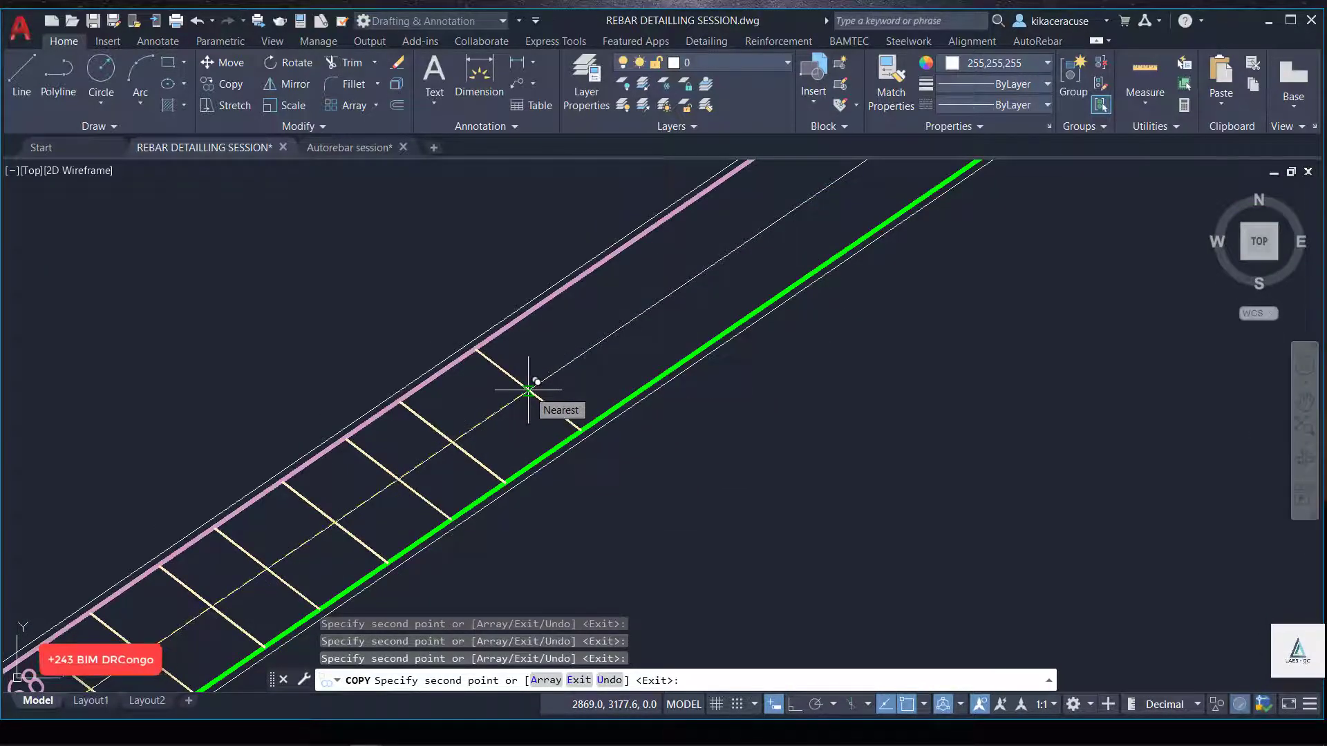
pyautogui.press('Escape')
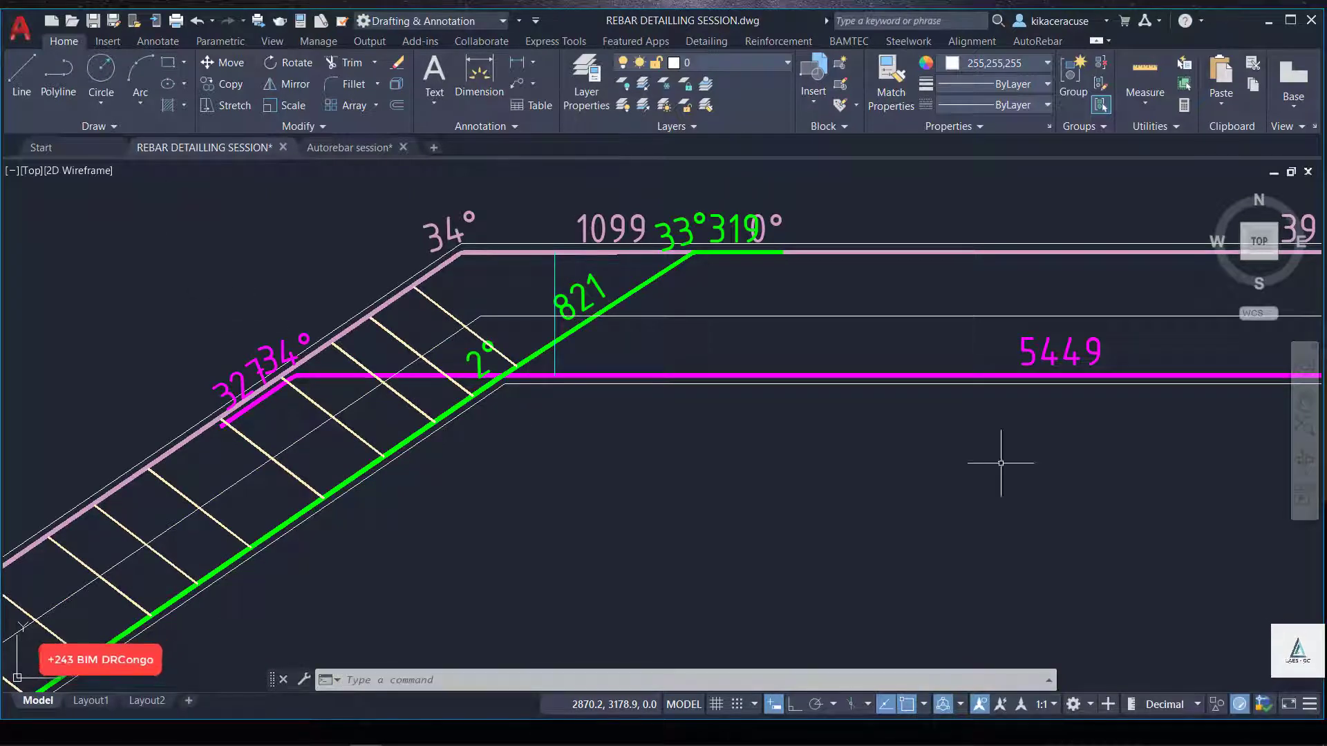
# Draw a single 6 mm vertical rebar from the top edge down to the magenta line.
pyautogui.click(1038, 42)
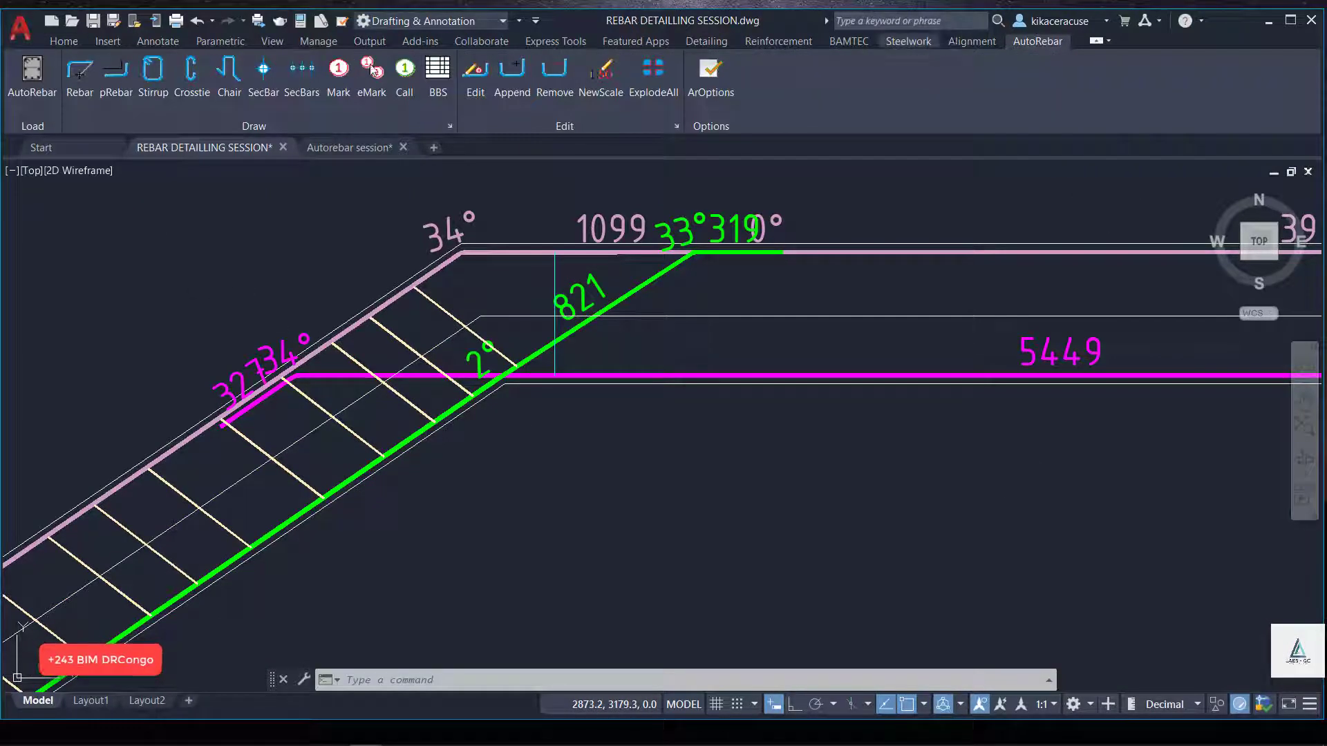
pyautogui.click(80, 75)
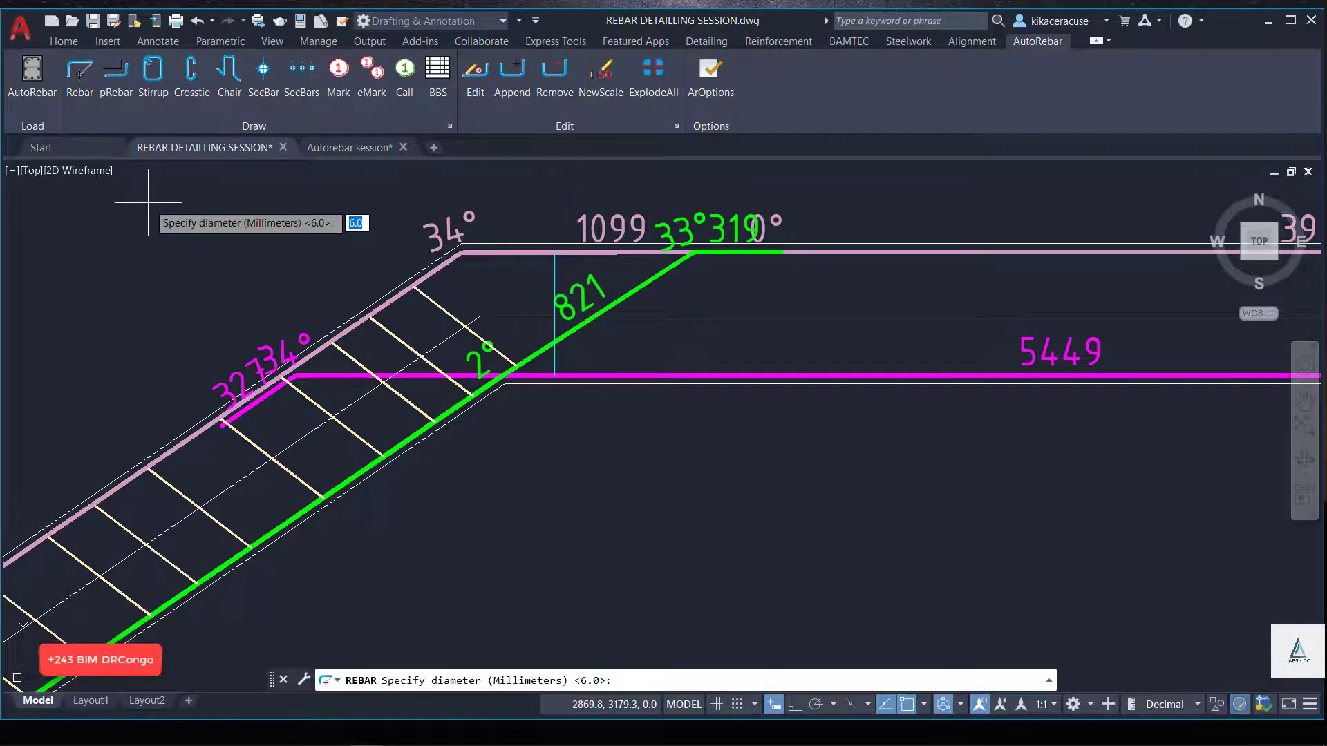
pyautogui.press('Return')
pyautogui.scroll(4, 608, 255)
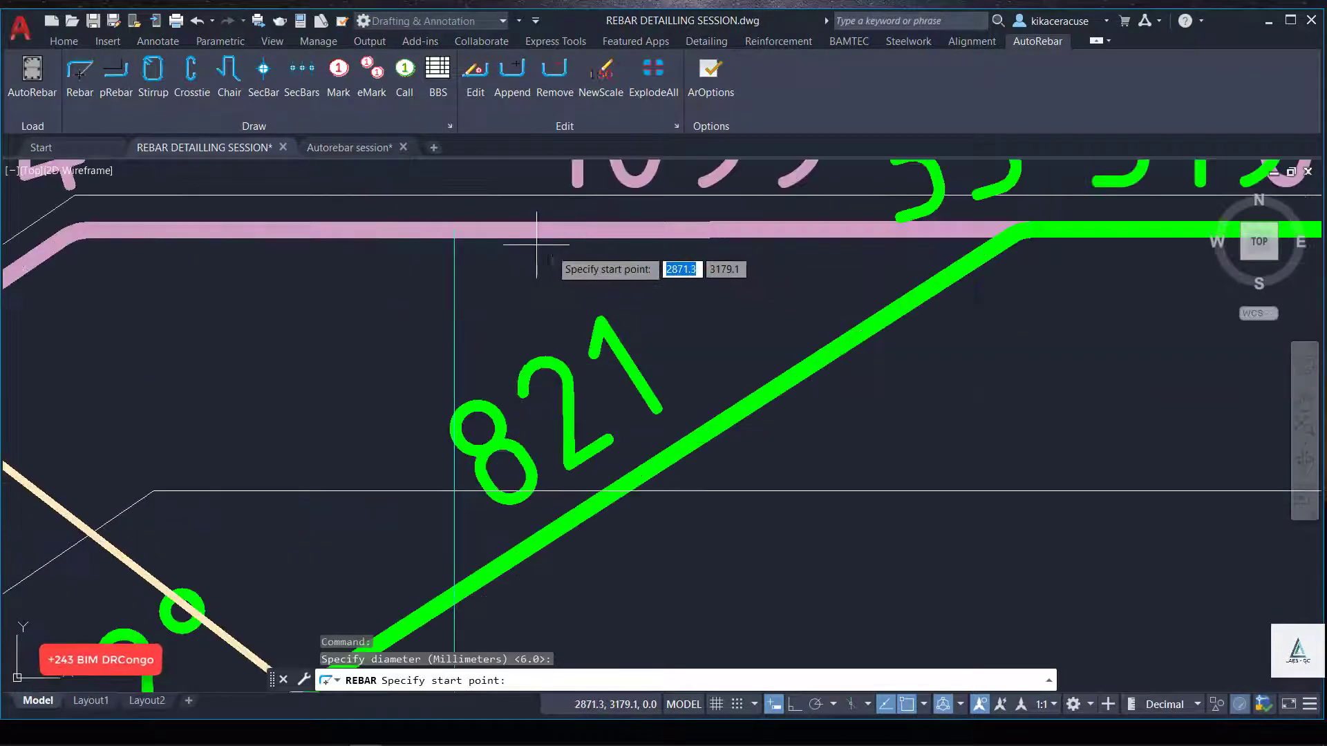
pyautogui.click(456, 279)
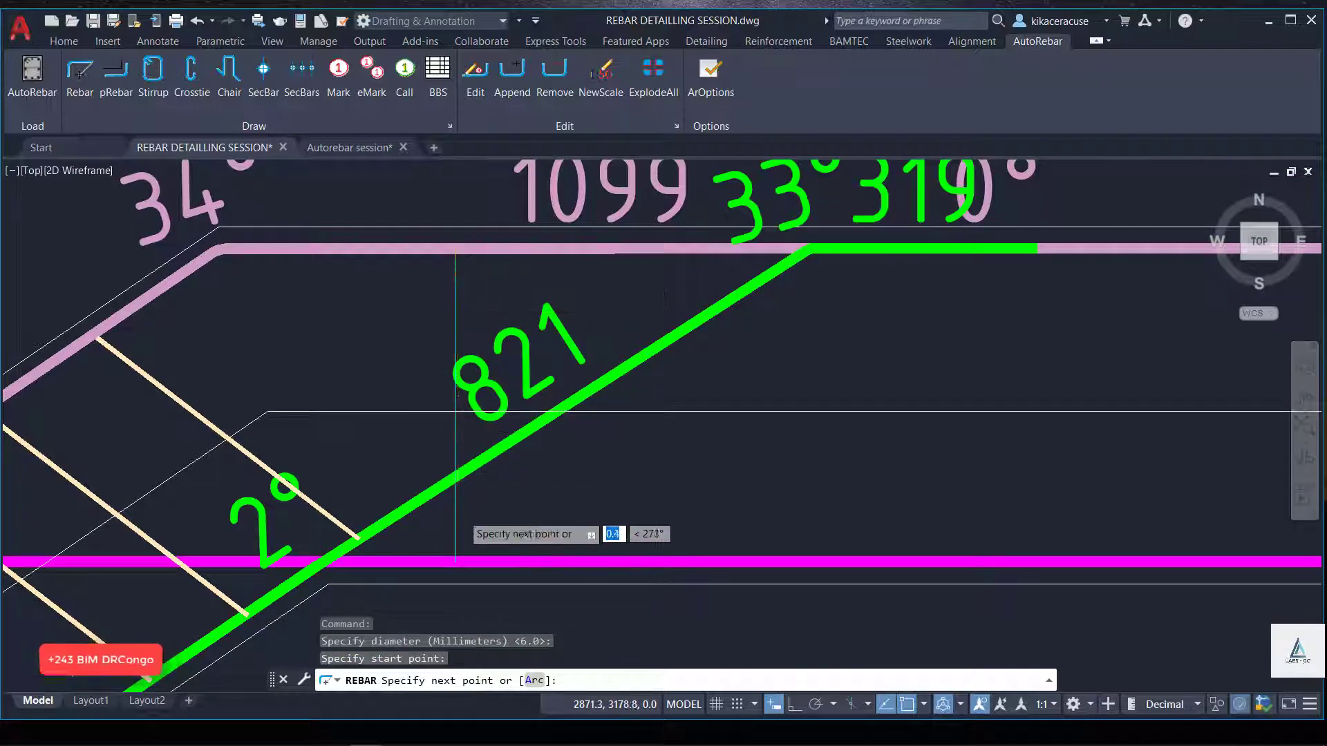
pyautogui.scroll(3, 453, 525)
pyautogui.click(445, 607)
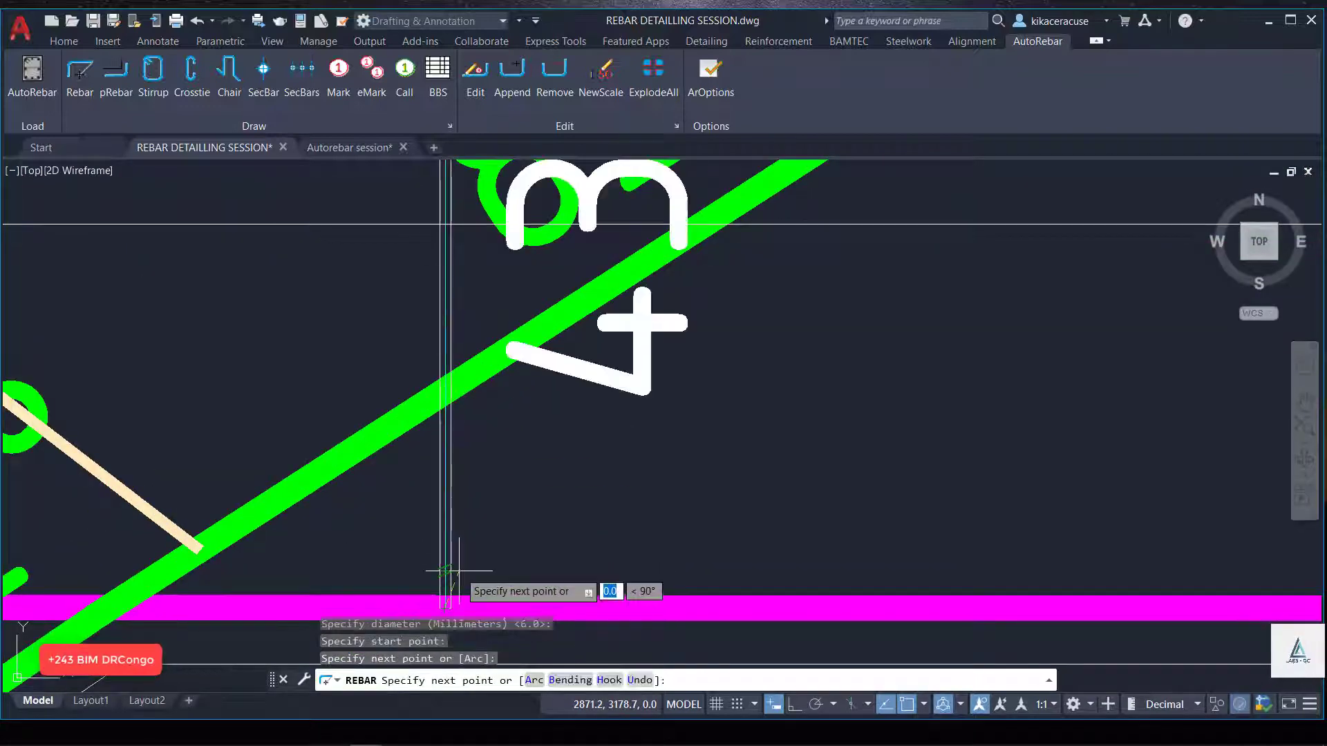
pyautogui.press('Escape')
# Change the new vertical bar's display modality to Thick in Edit Rebar.
pyautogui.click(599, 372)
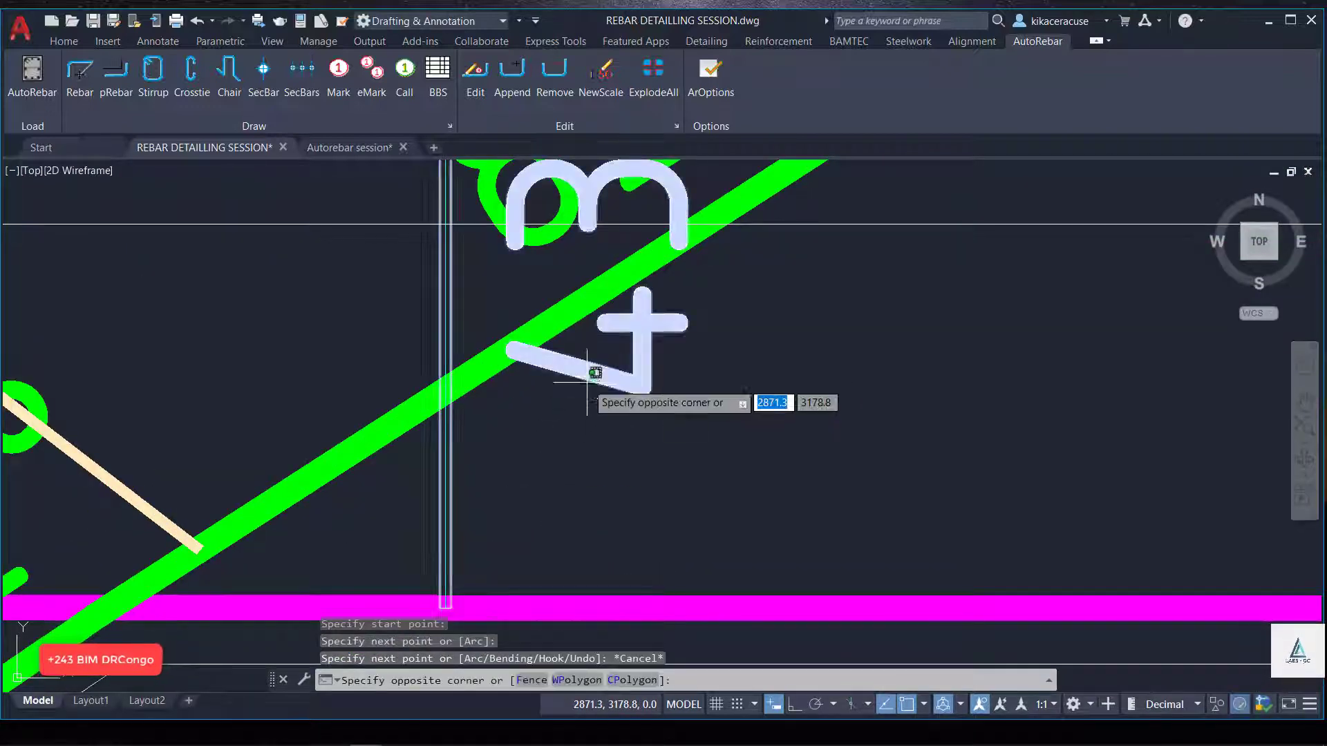
pyautogui.click(435, 207)
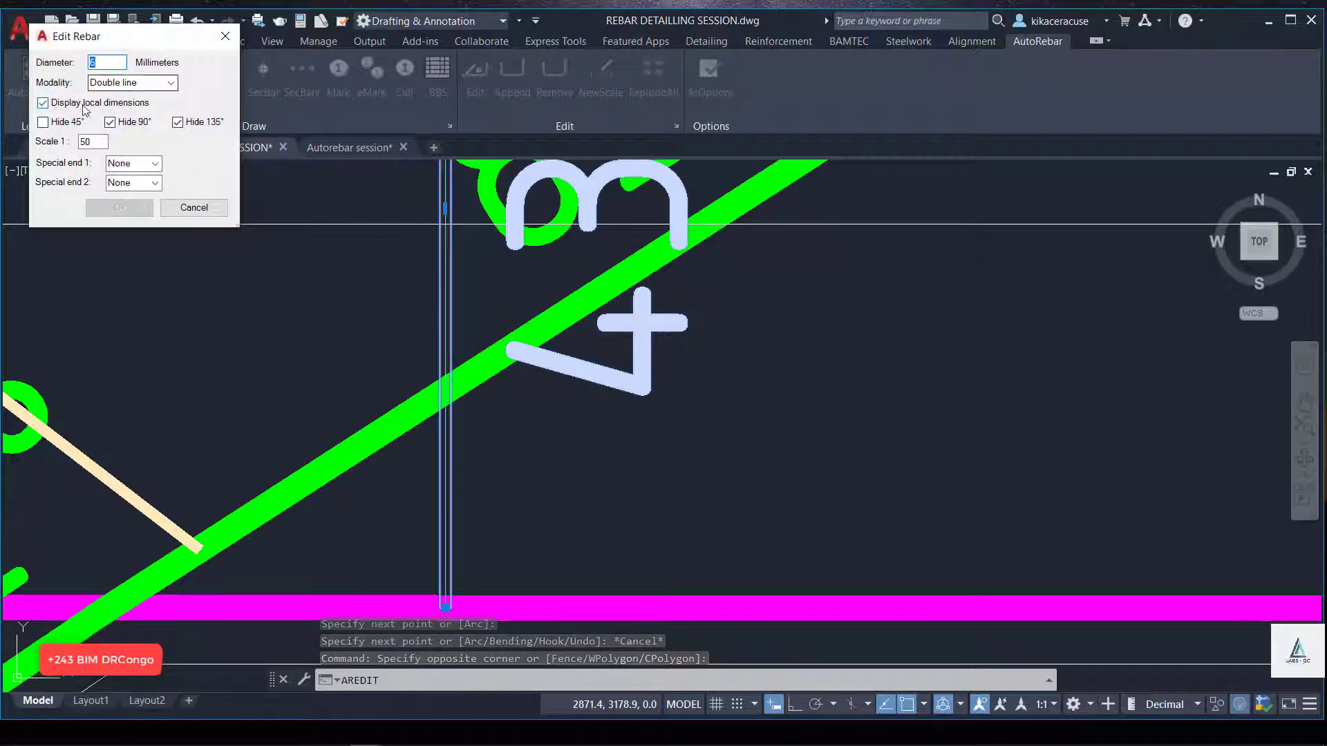
pyautogui.click(173, 83)
pyautogui.click(121, 108)
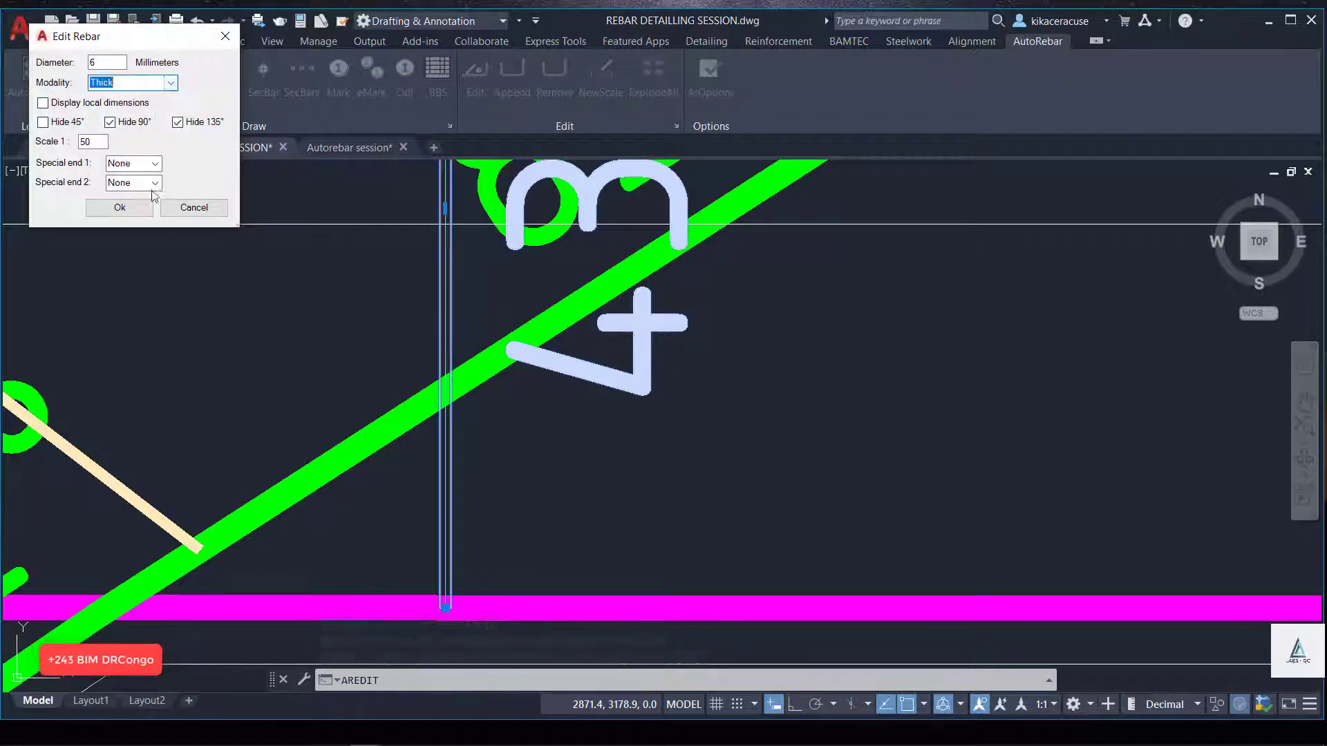
pyautogui.click(117, 215)
pyautogui.scroll(-5, 494, 409)
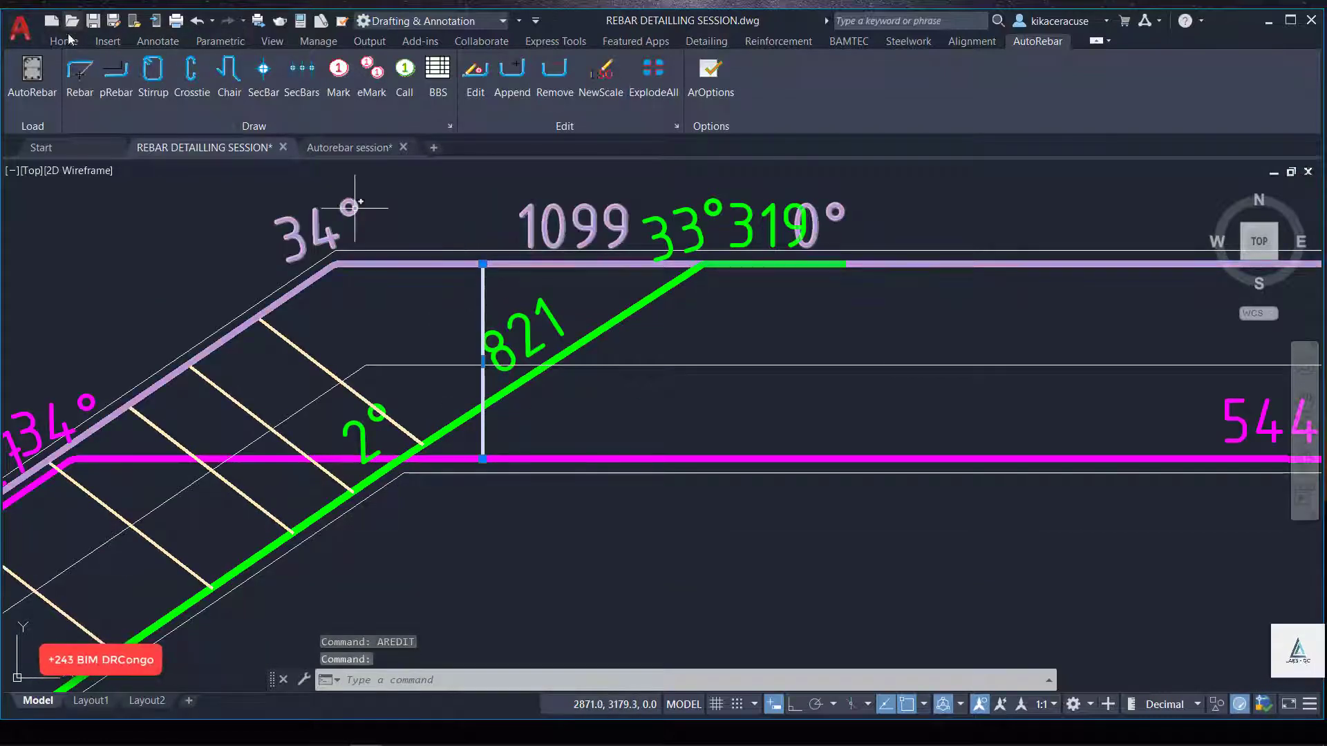
pyautogui.click(63, 41)
# Make the vertical stirrup bar orange, abandoning an initial copy attempt.
pyautogui.click(981, 61)
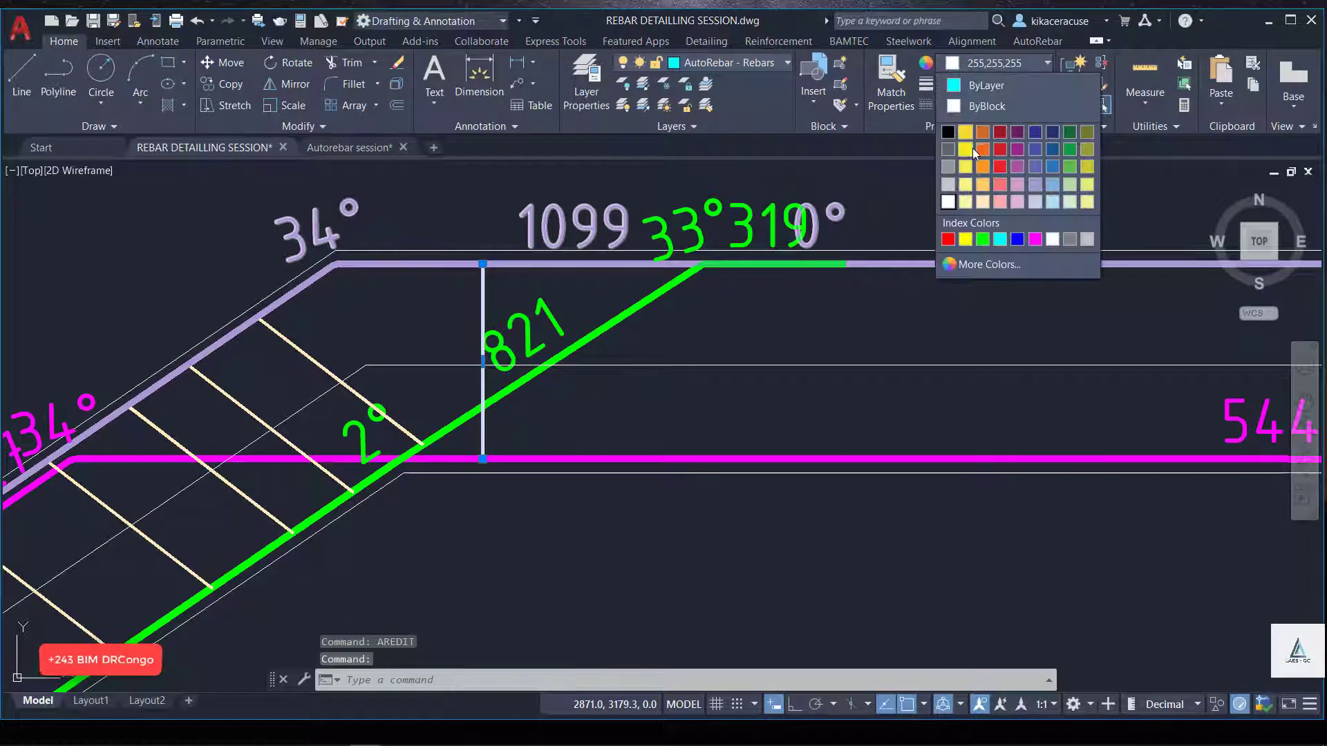
pyautogui.click(983, 149)
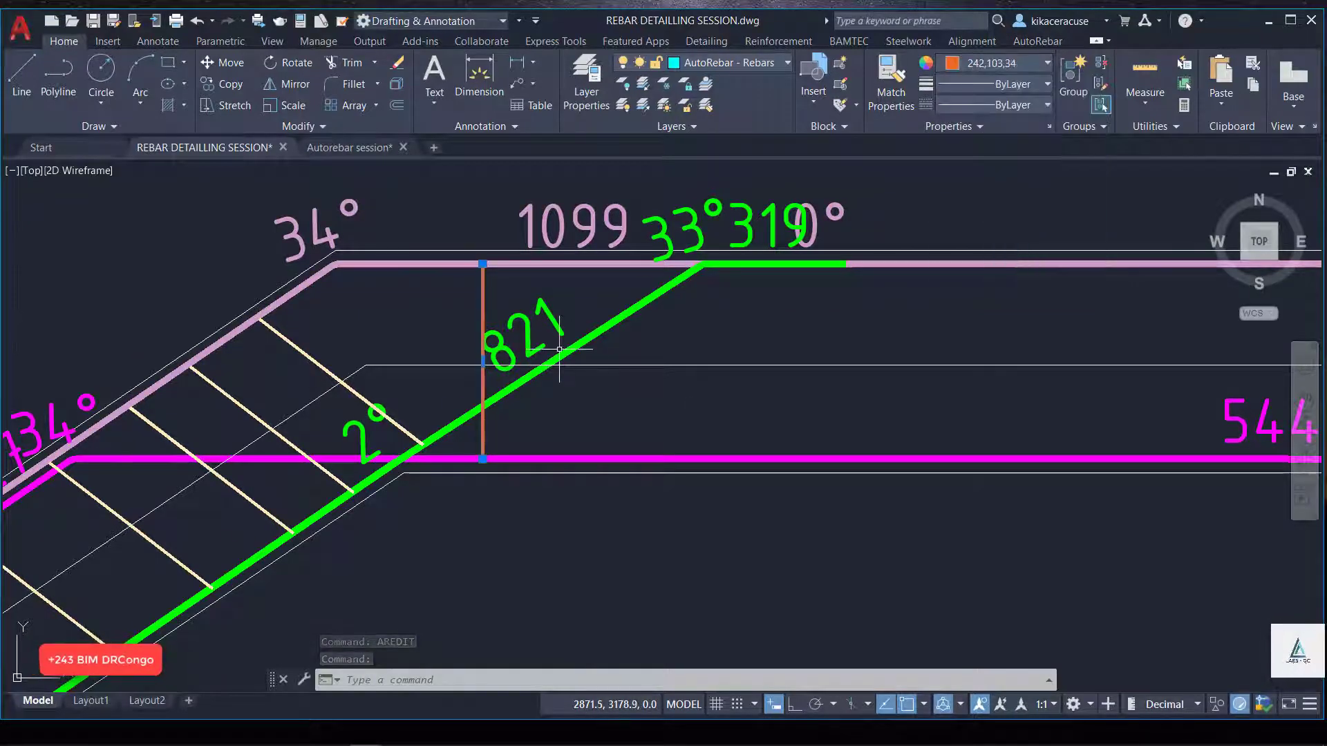
pyautogui.write('co')
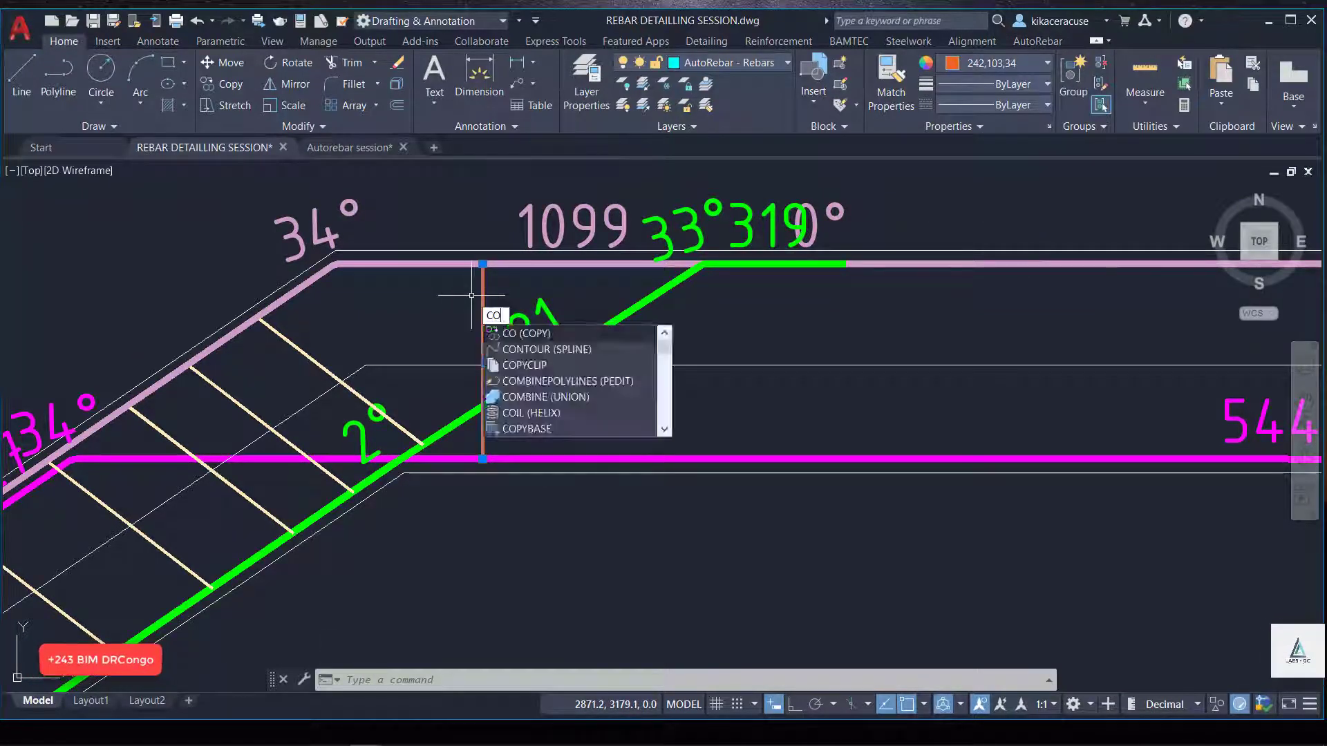
pyautogui.press('Return')
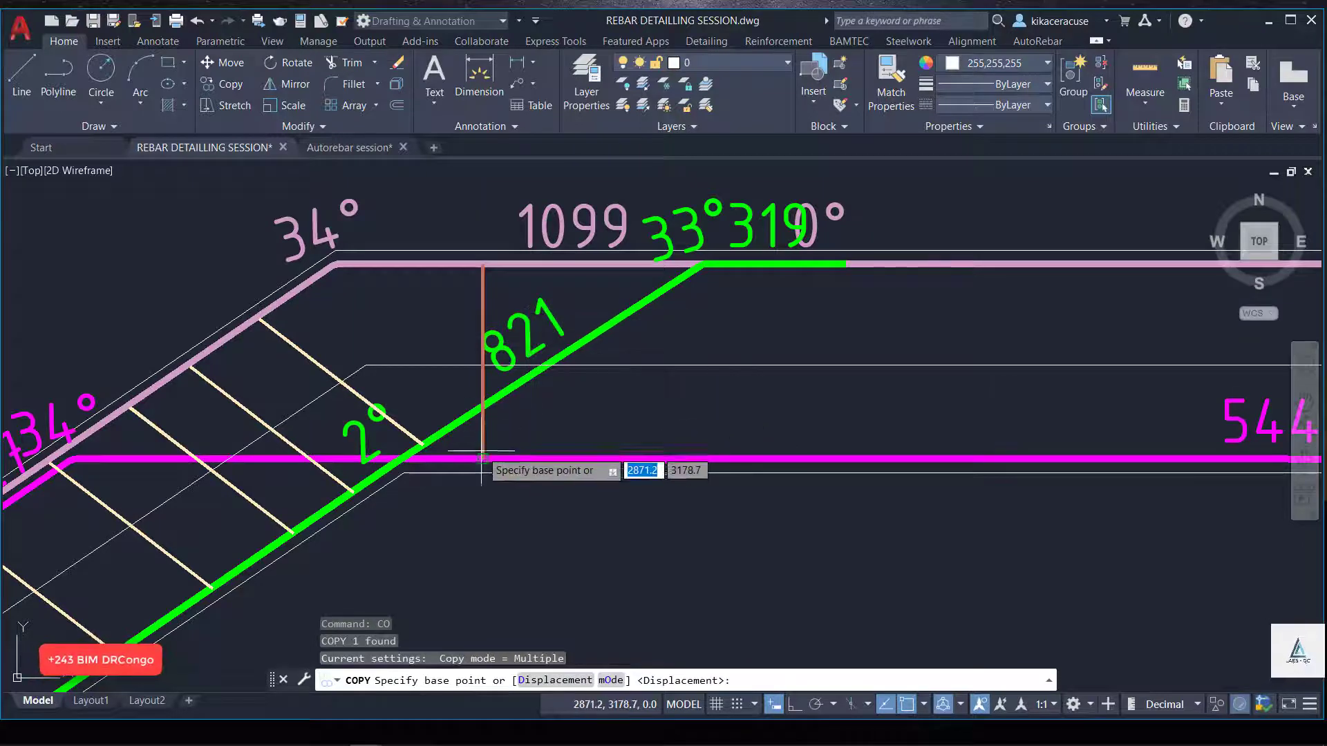
pyautogui.click(483, 456)
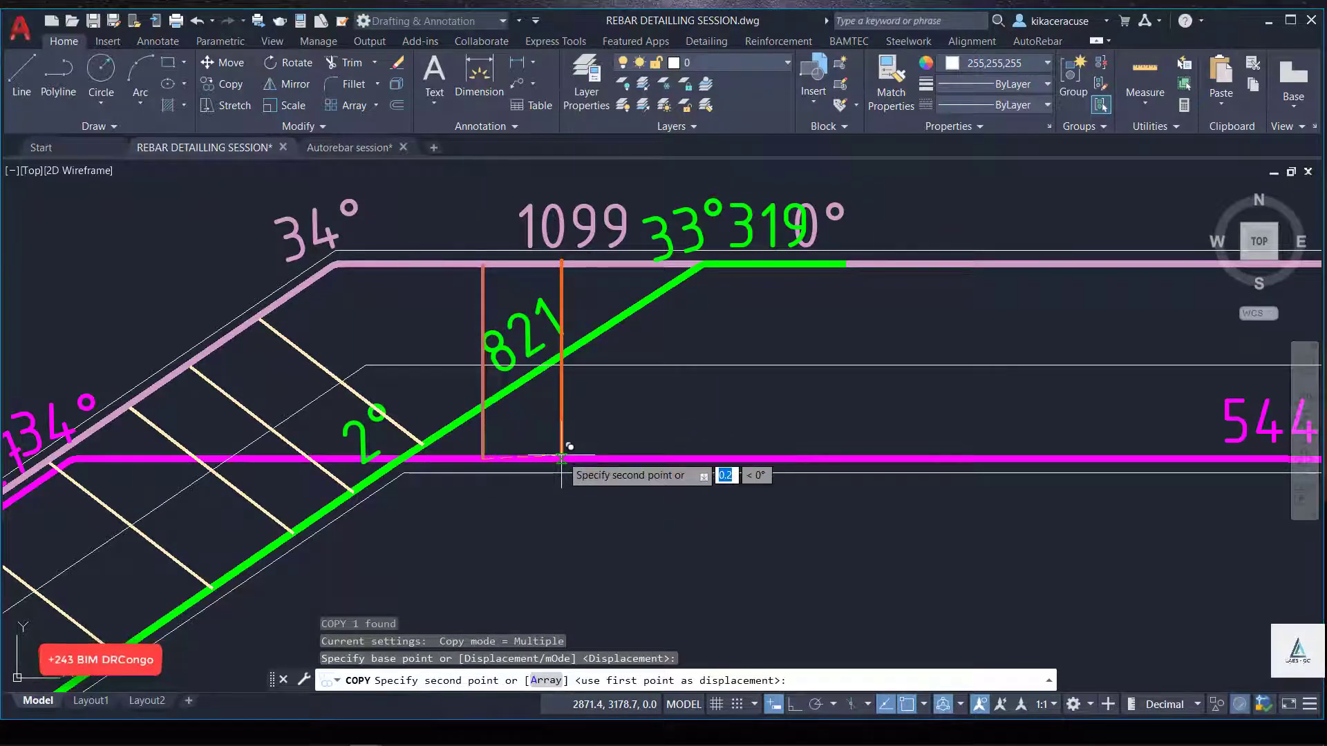
pyautogui.press('Escape')
# With Ortho on, copy the orange stirrup to three points along the beam with CO.
pyautogui.press('F8')
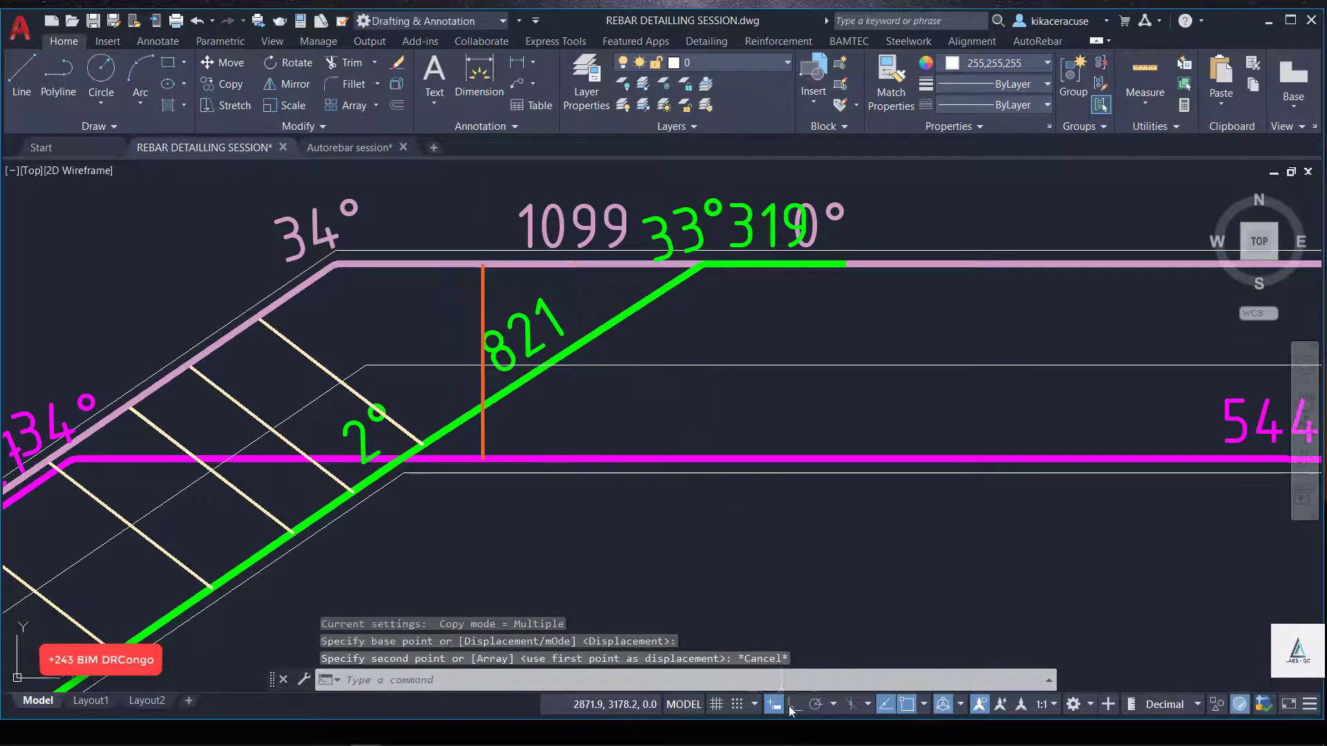
pyautogui.click(483, 437)
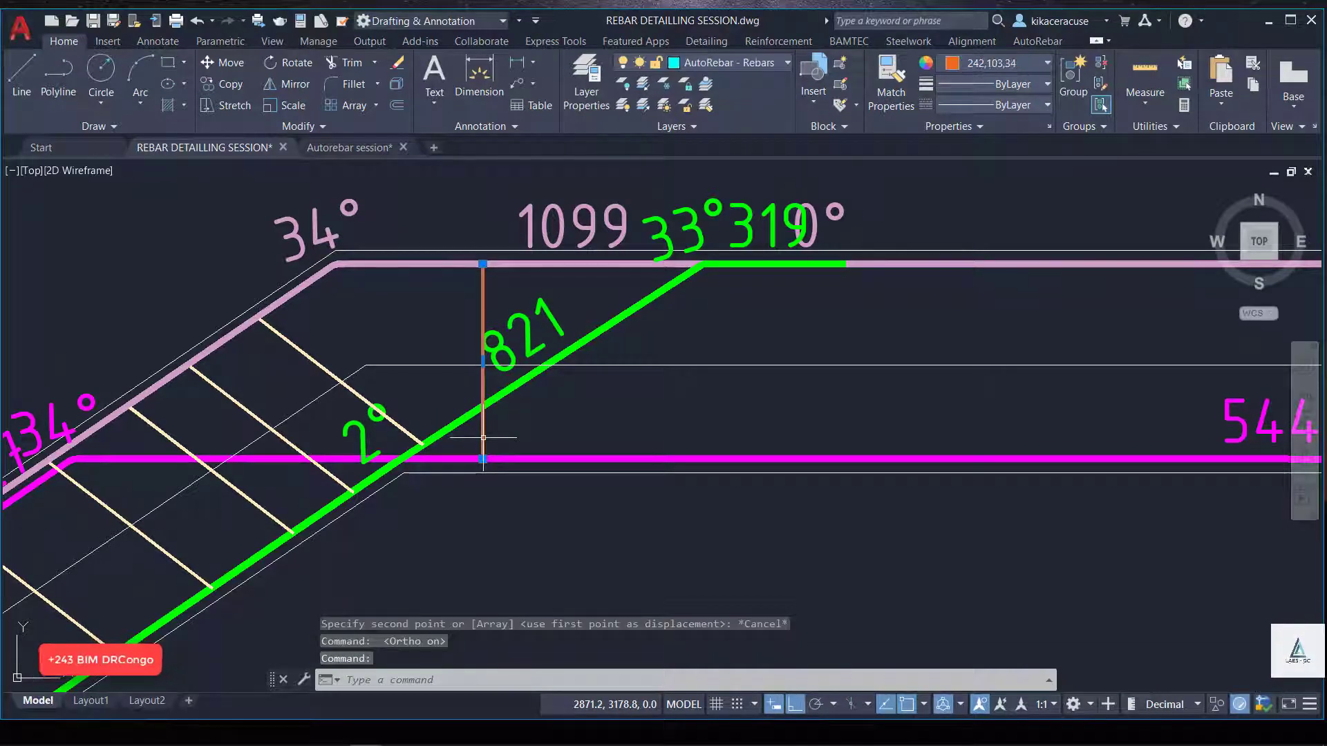
pyautogui.write('CO')
pyautogui.press('Return')
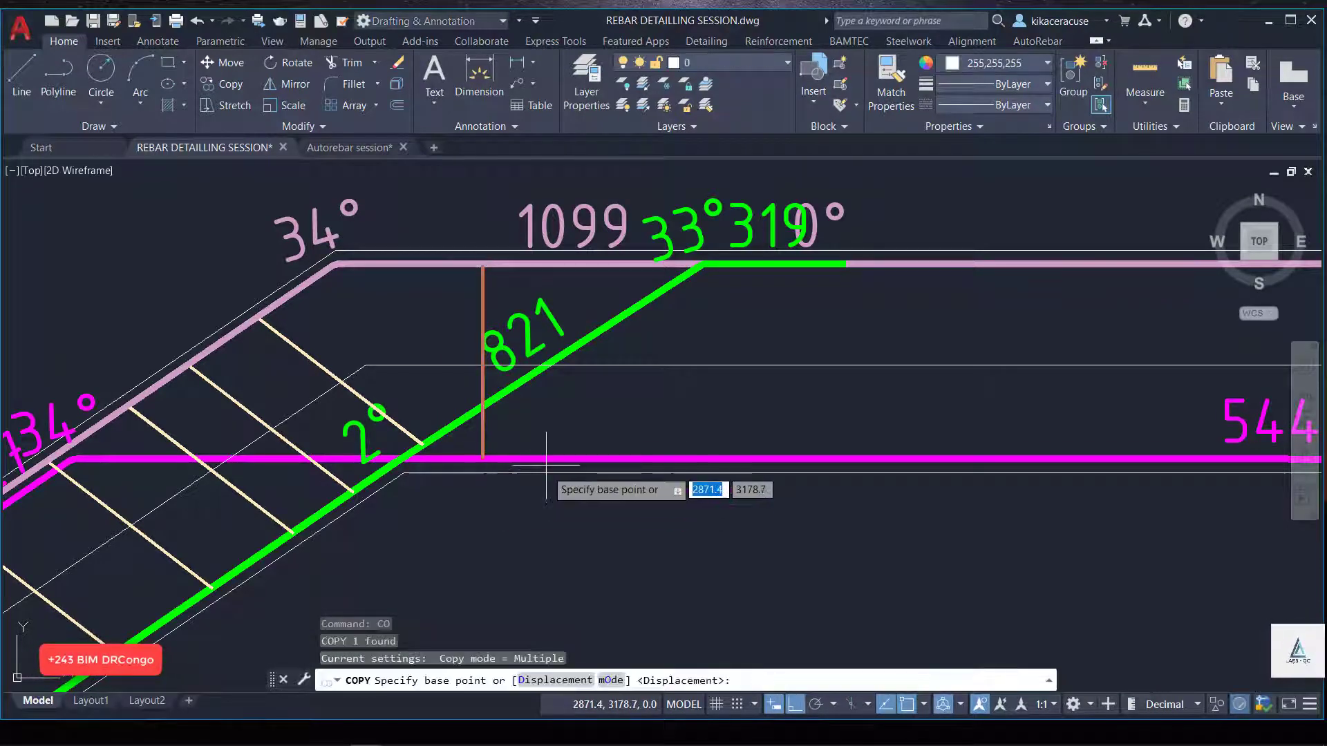
pyautogui.click(483, 360)
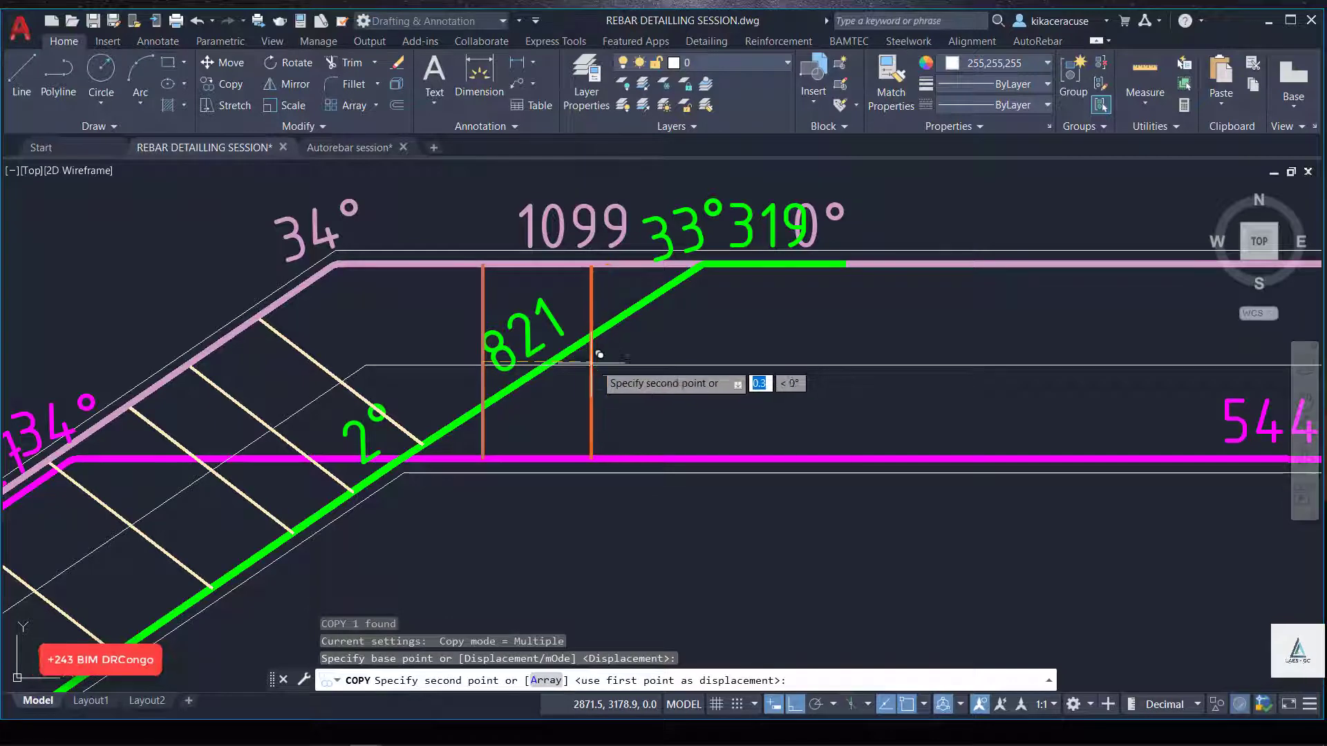
pyautogui.click(585, 361)
pyautogui.click(669, 361)
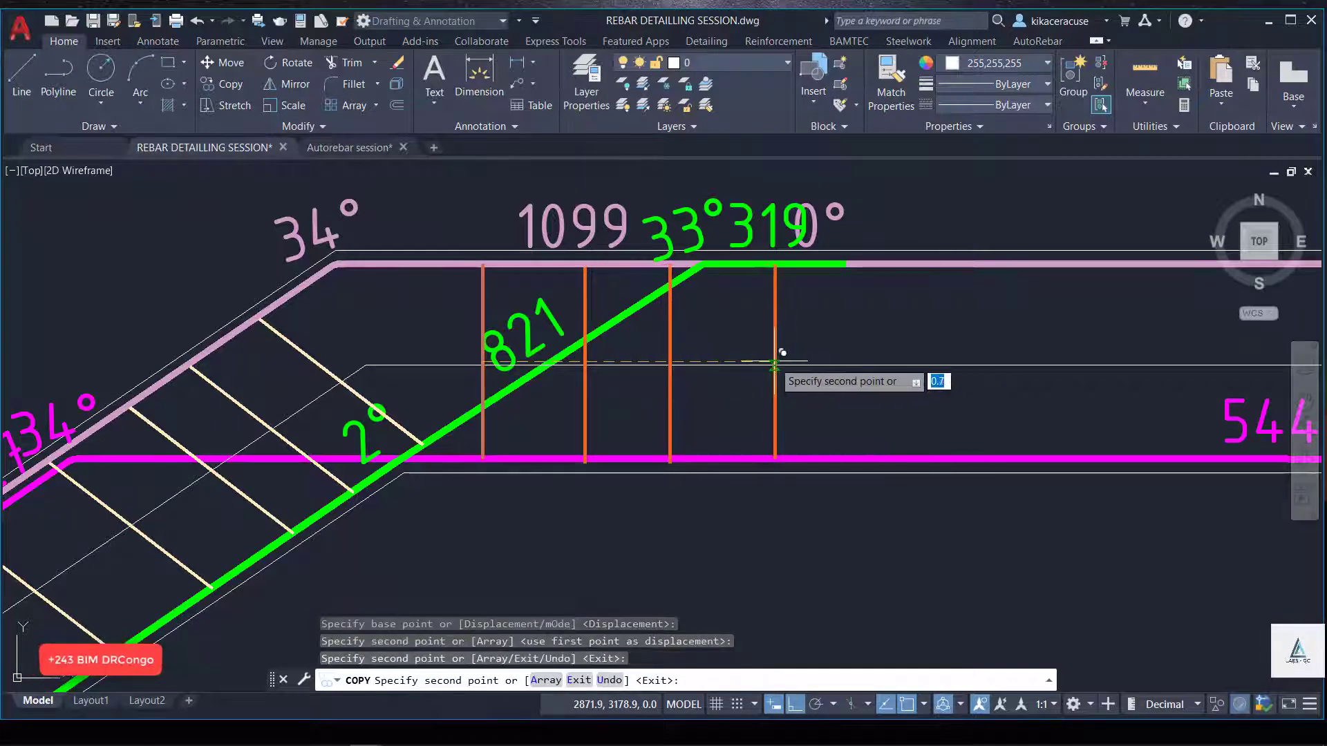
pyautogui.click(767, 361)
pyautogui.scroll(-2, 430, 456)
pyautogui.scroll(-3, 622, 423)
pyautogui.scroll(2, 474, 444)
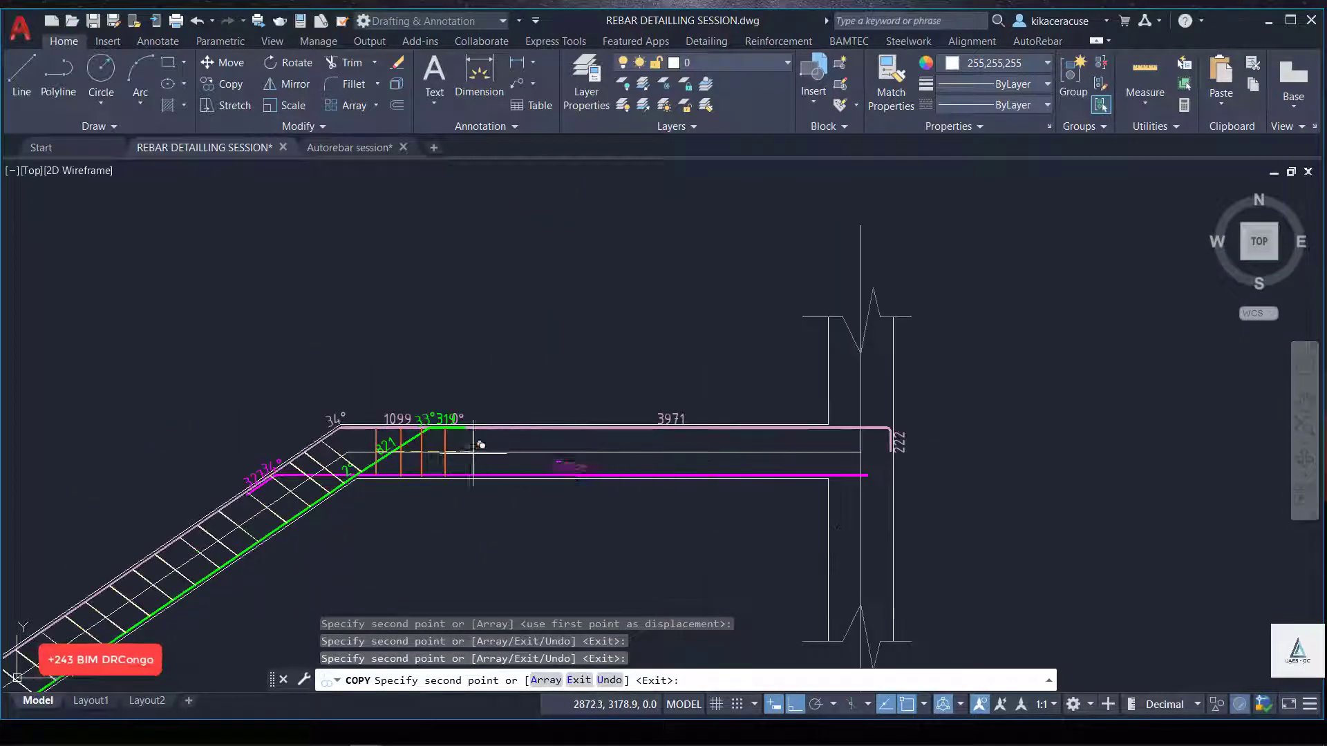
pyautogui.scroll(1, 465, 459)
# Add eight more evenly spaced stirrups along the top run past the 5449 label.
pyautogui.click(494, 444)
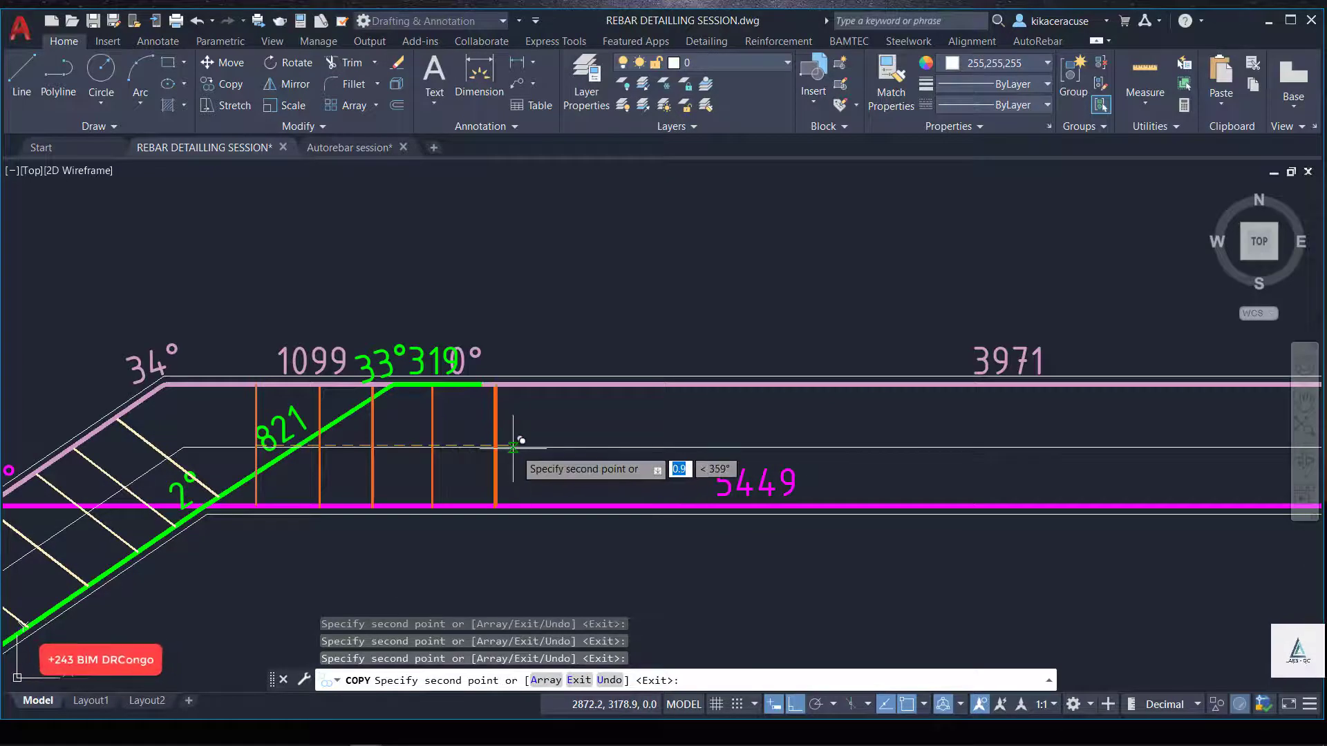
pyautogui.click(551, 442)
pyautogui.click(612, 442)
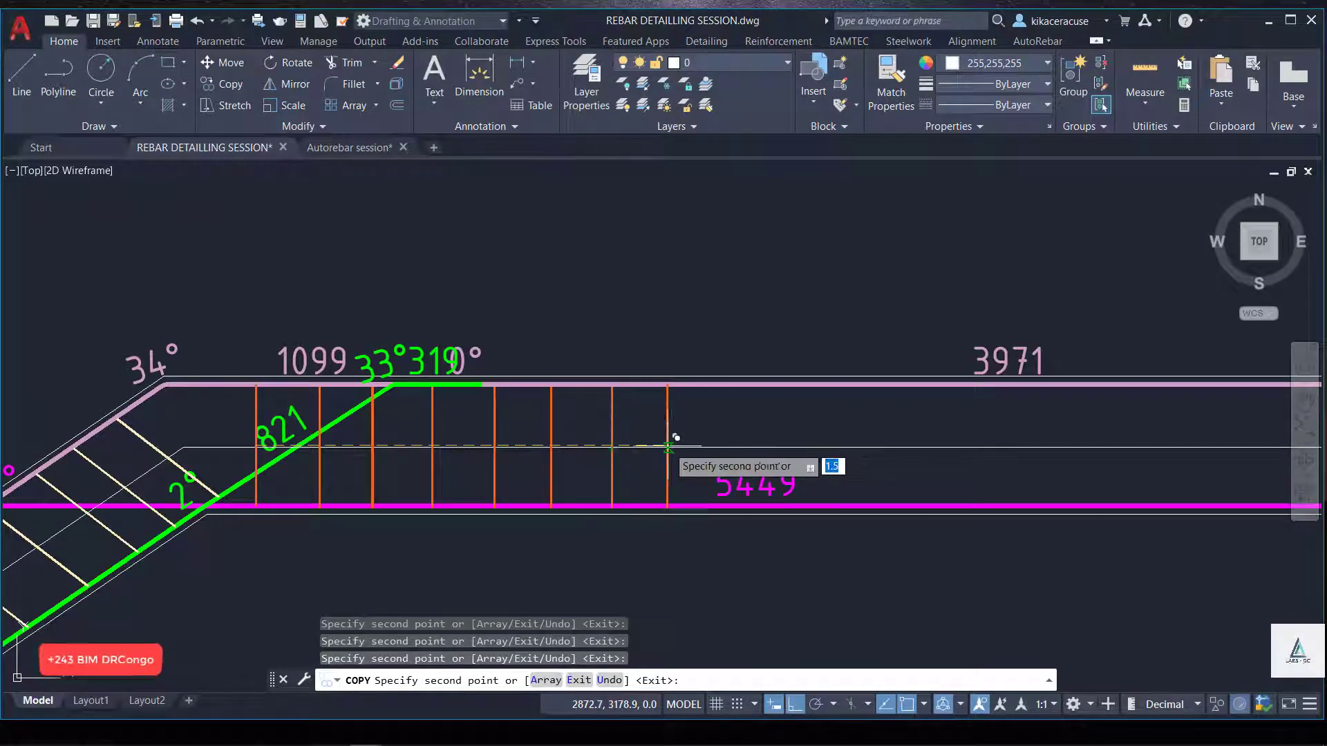
pyautogui.click(670, 442)
pyautogui.click(739, 442)
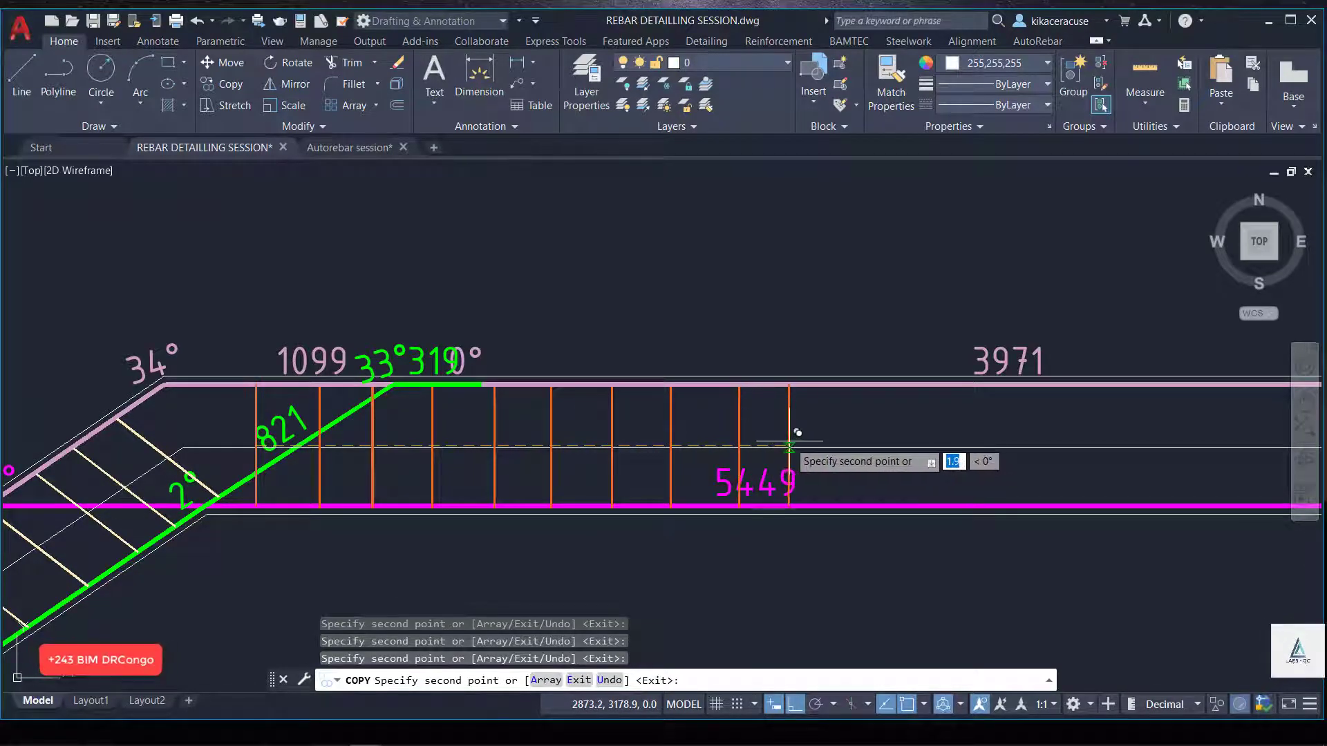
pyautogui.click(793, 442)
pyautogui.click(860, 445)
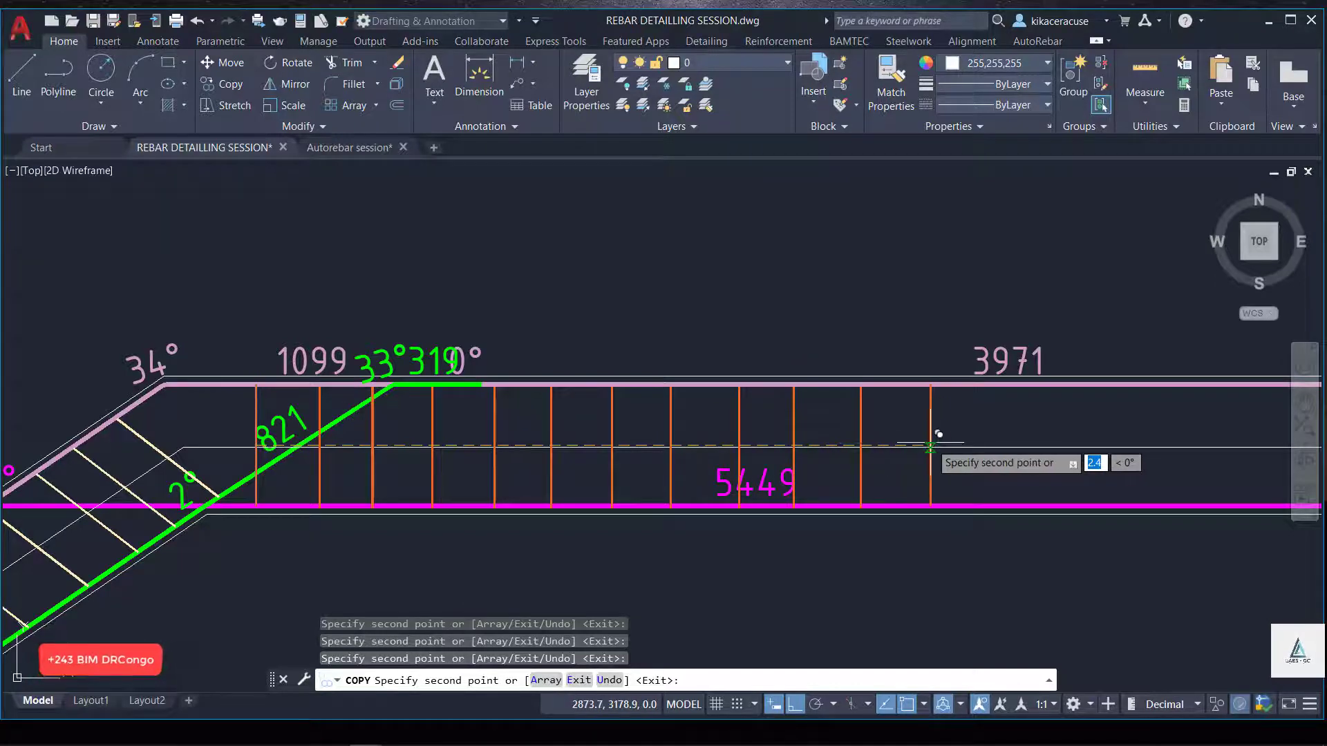
pyautogui.click(912, 443)
pyautogui.scroll(-3, 401, 504)
pyautogui.scroll(3, 580, 504)
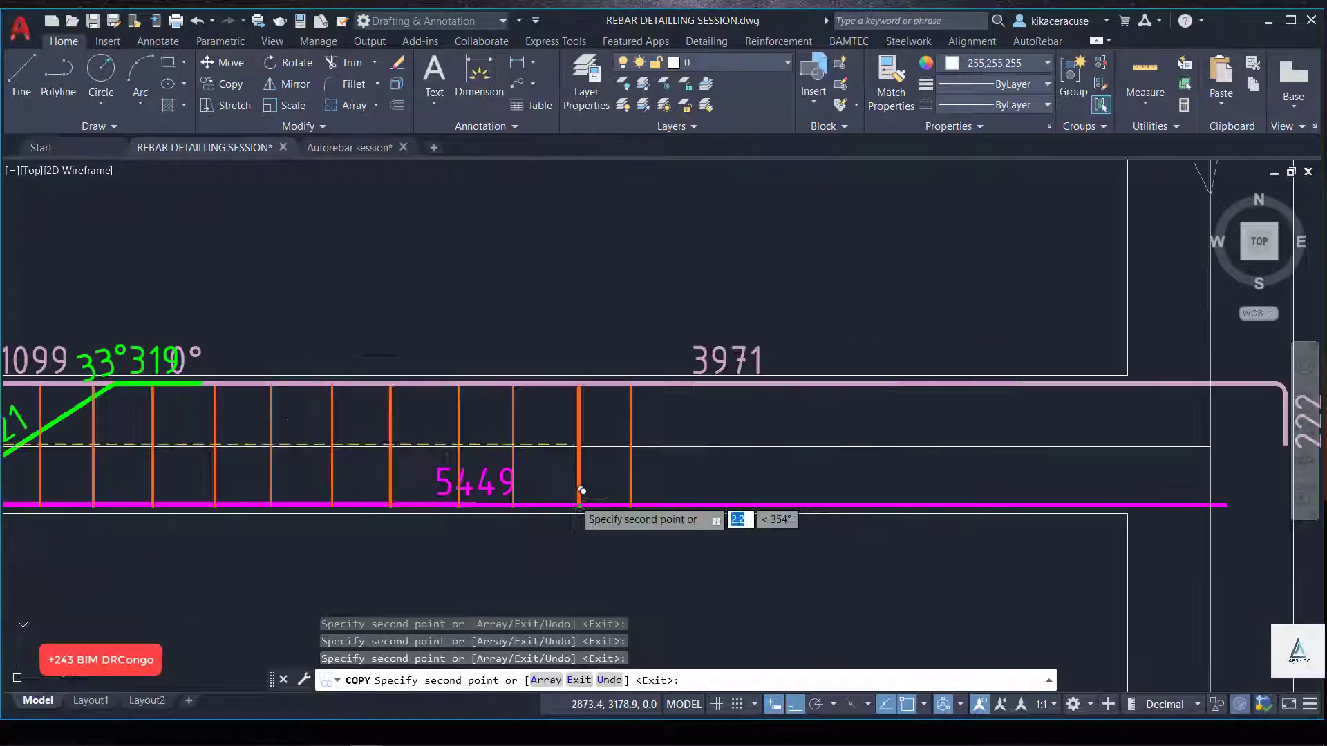
pyautogui.scroll(2, 719, 432)
# Place the remaining stirrup copies up to the column end and finish copying.
pyautogui.click(720, 413)
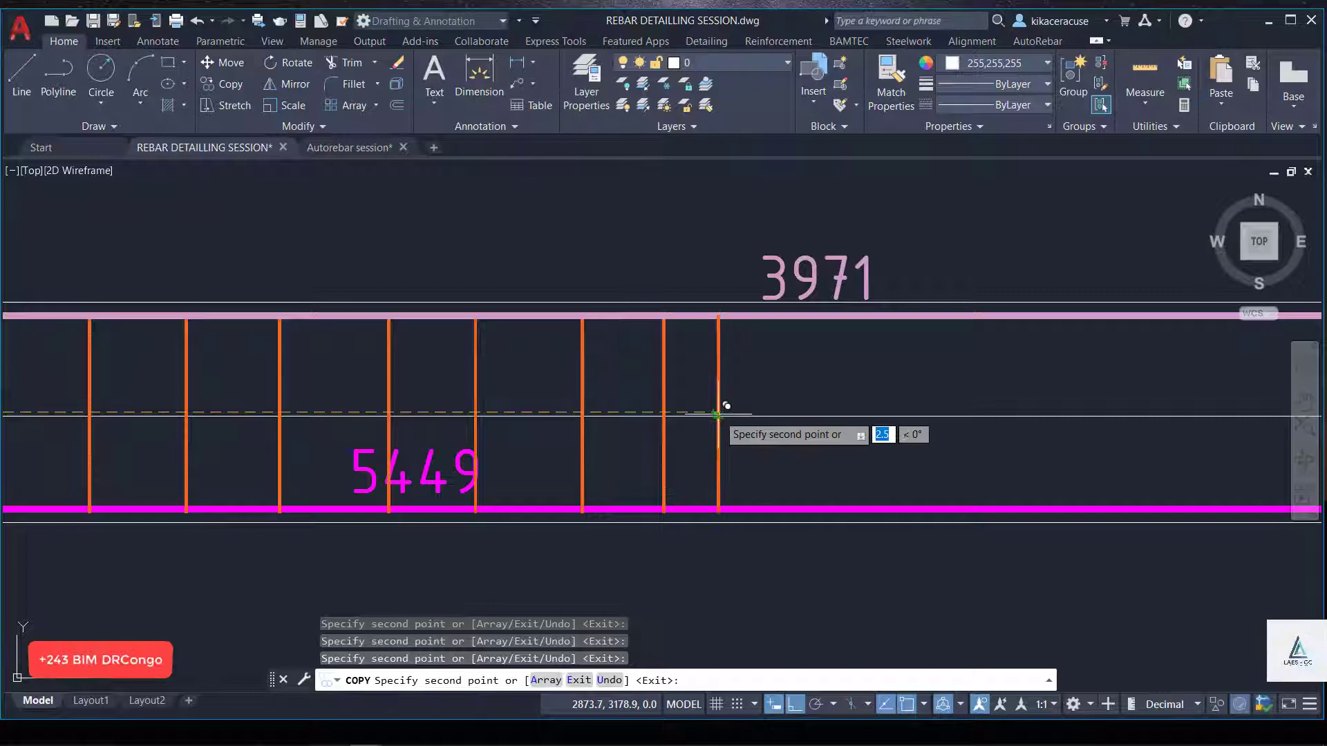
pyautogui.click(795, 414)
pyautogui.click(888, 418)
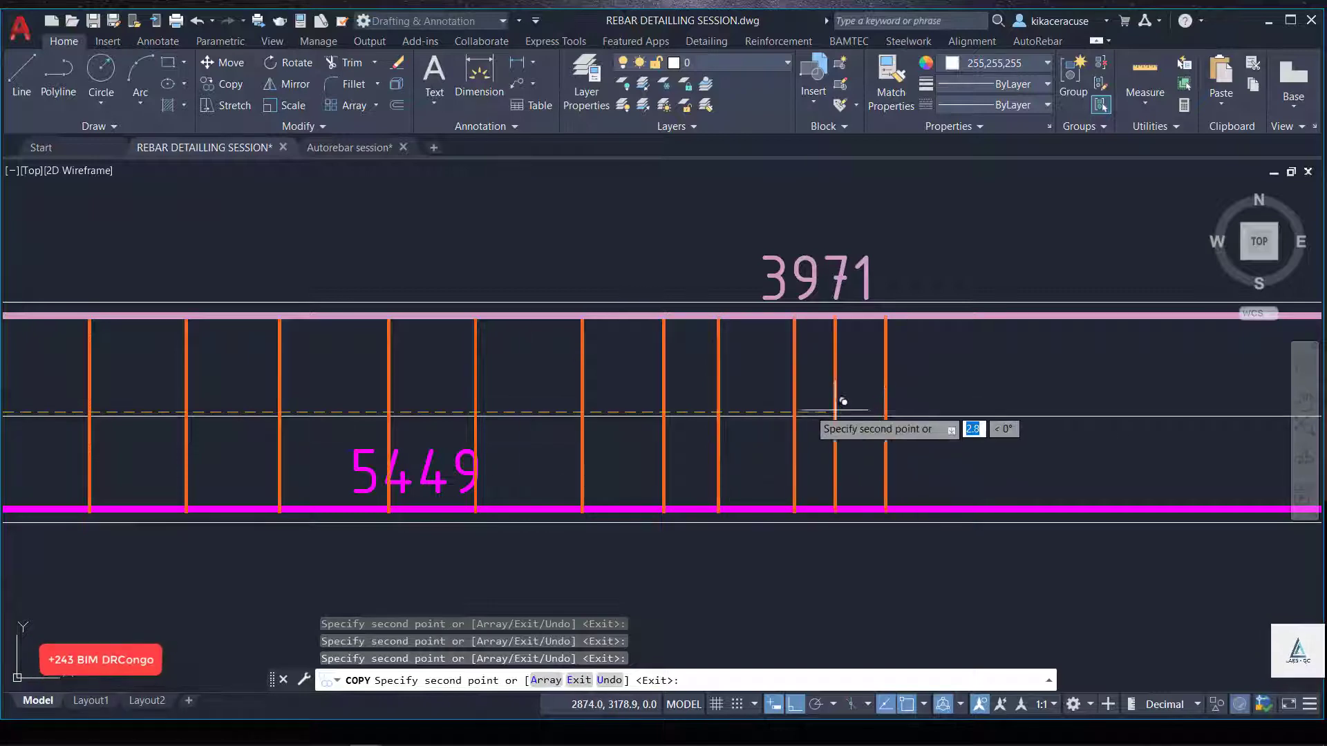
pyautogui.scroll(-6, 523, 477)
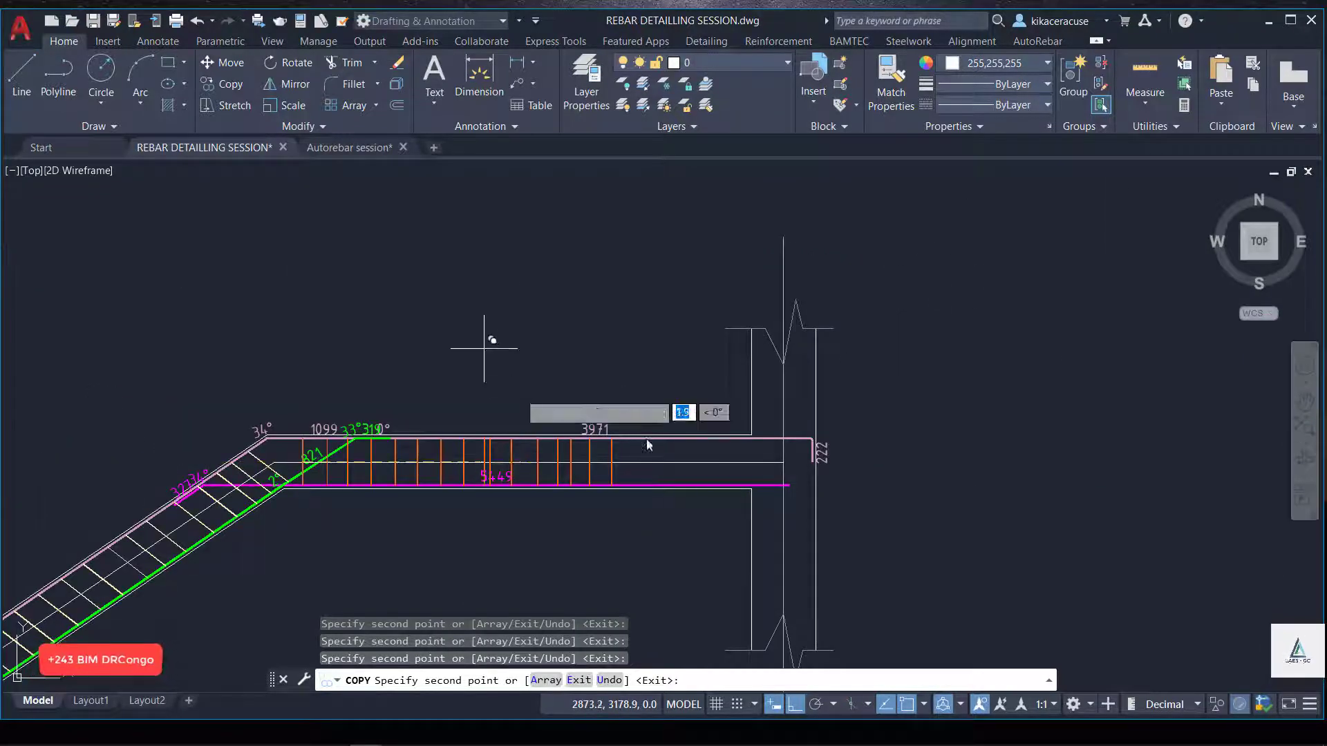
pyautogui.scroll(6, 679, 477)
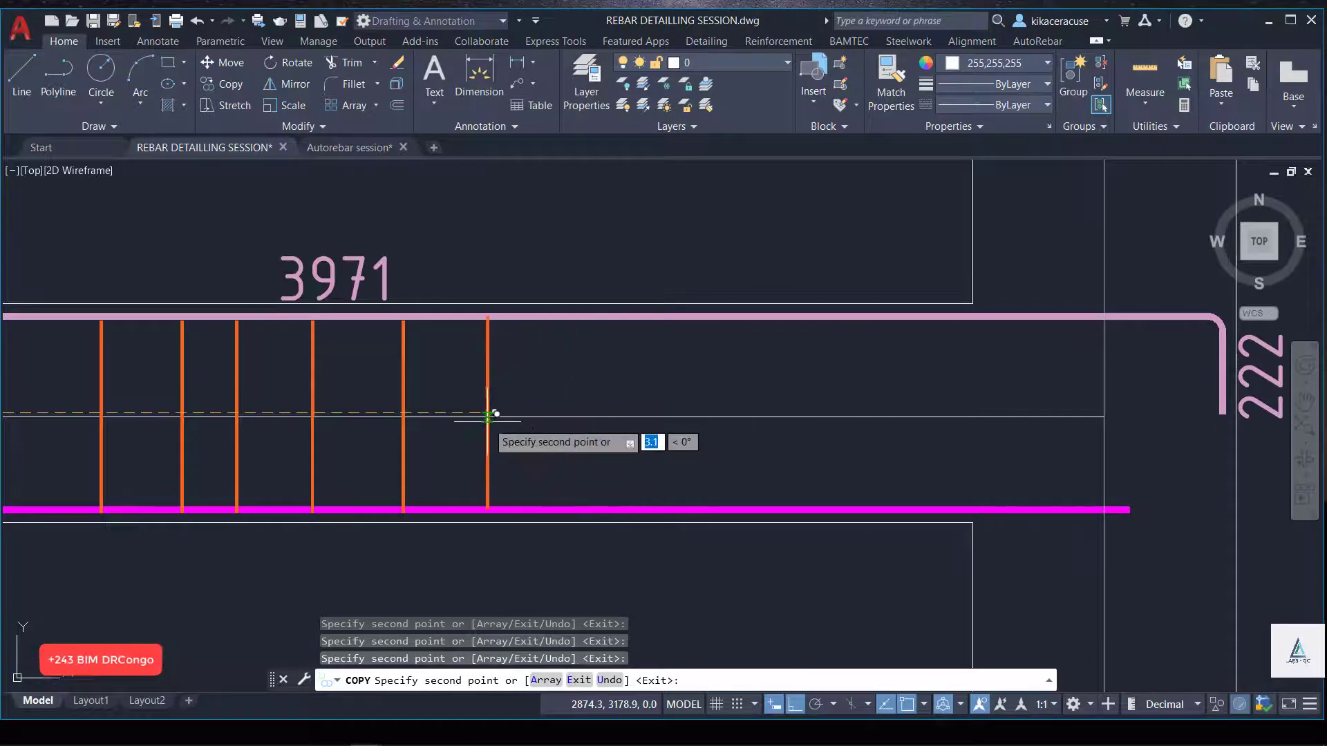
pyautogui.click(488, 414)
pyautogui.click(581, 415)
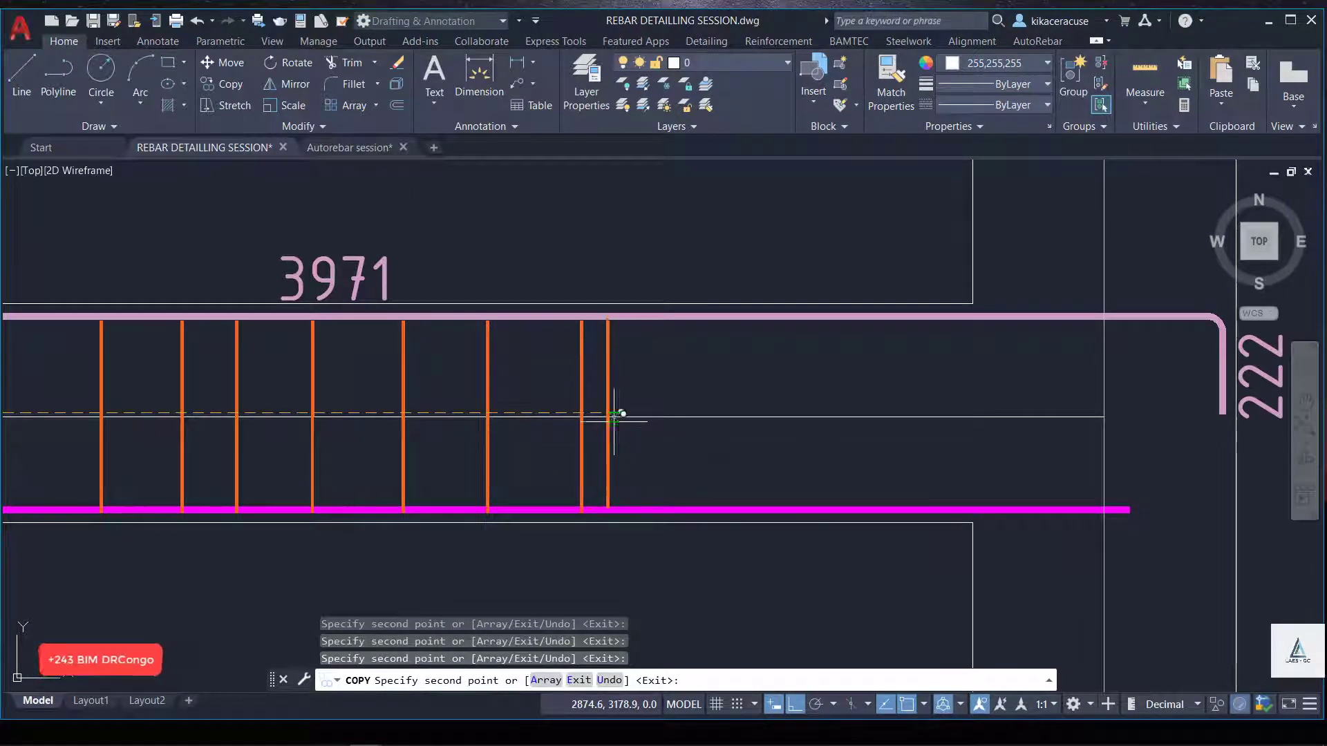
pyautogui.click(667, 414)
pyautogui.click(765, 414)
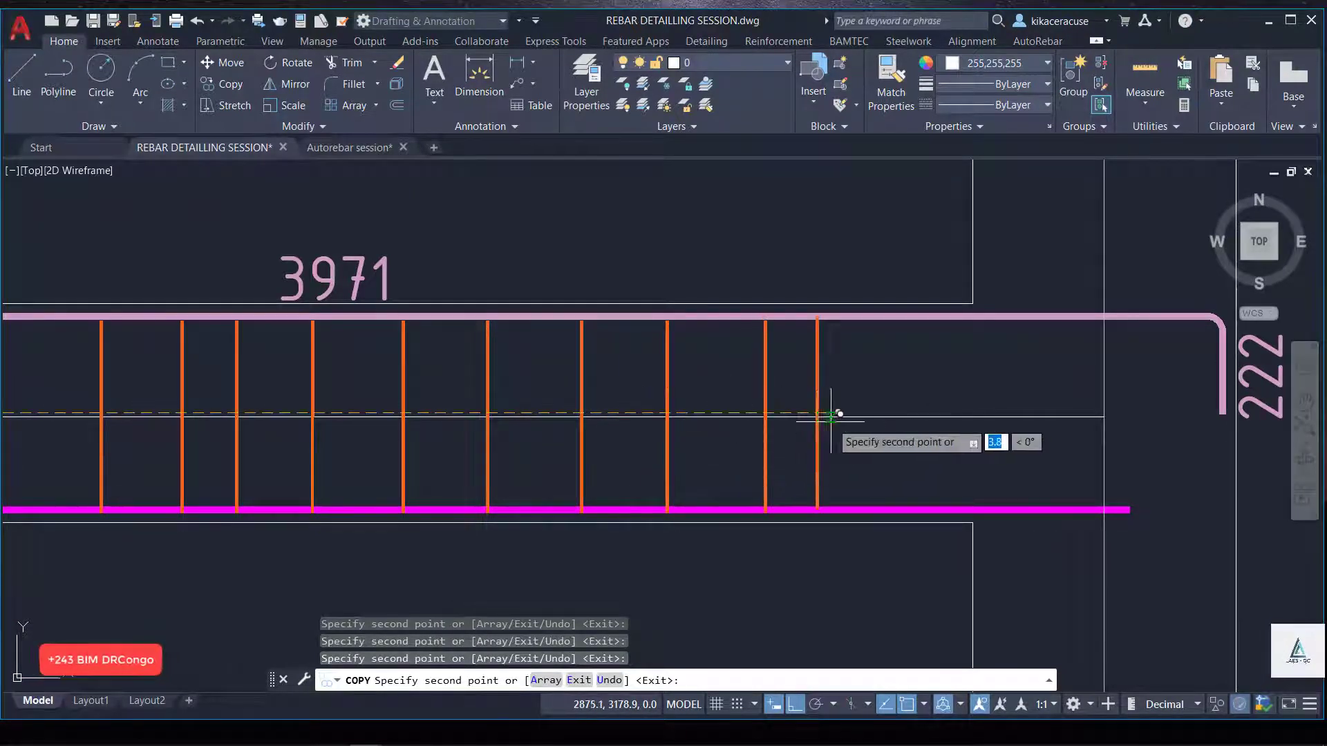
pyautogui.click(859, 415)
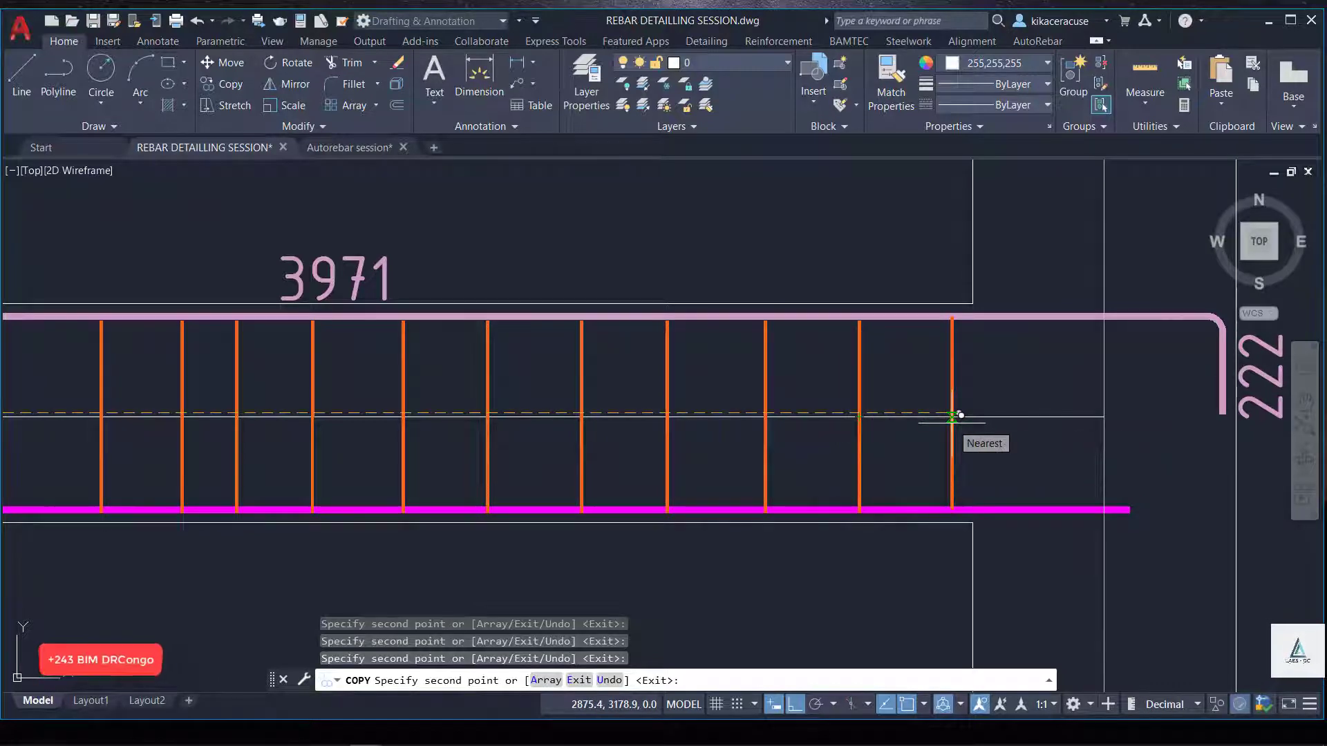
pyautogui.click(952, 415)
pyautogui.scroll(-2, 947, 373)
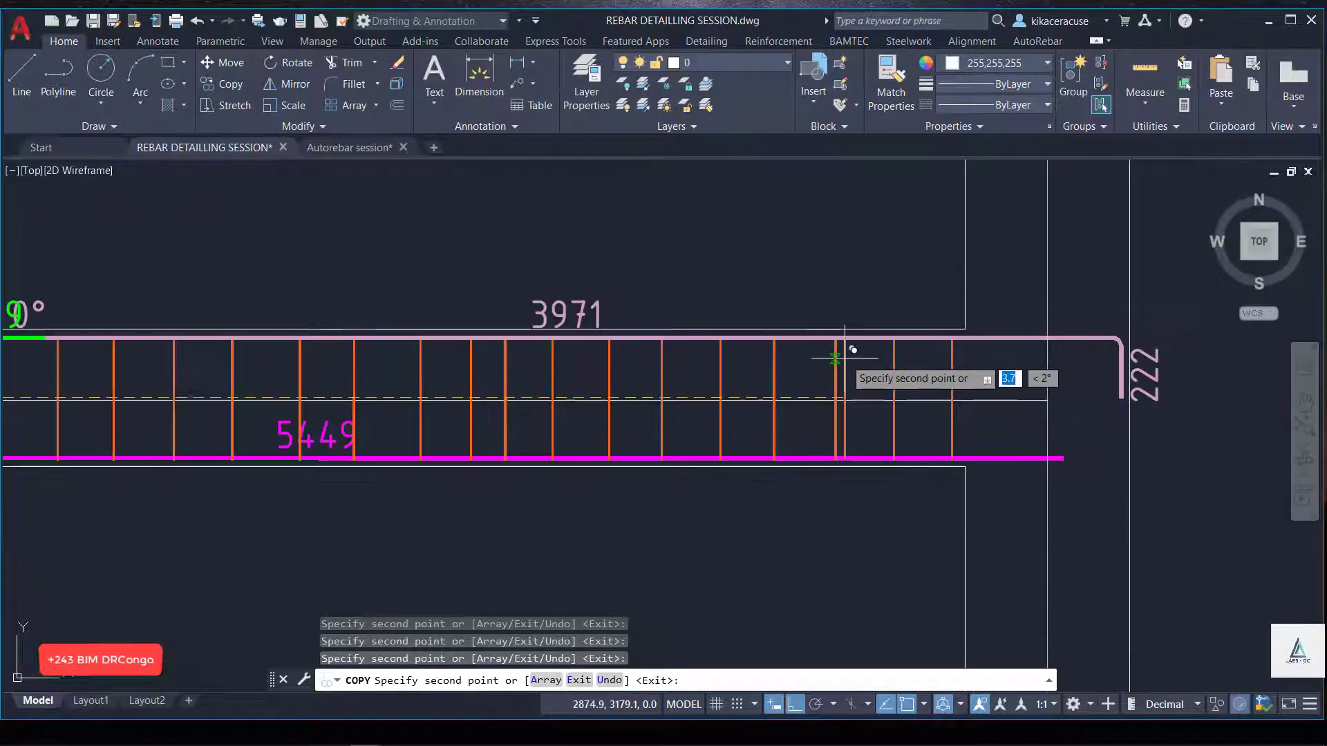
pyautogui.press('Escape')
# Review the completed lintel and save the REBAR DETAILLING SESSION drawing.
pyautogui.scroll(-5, 809, 350)
pyautogui.scroll(5, 303, 559)
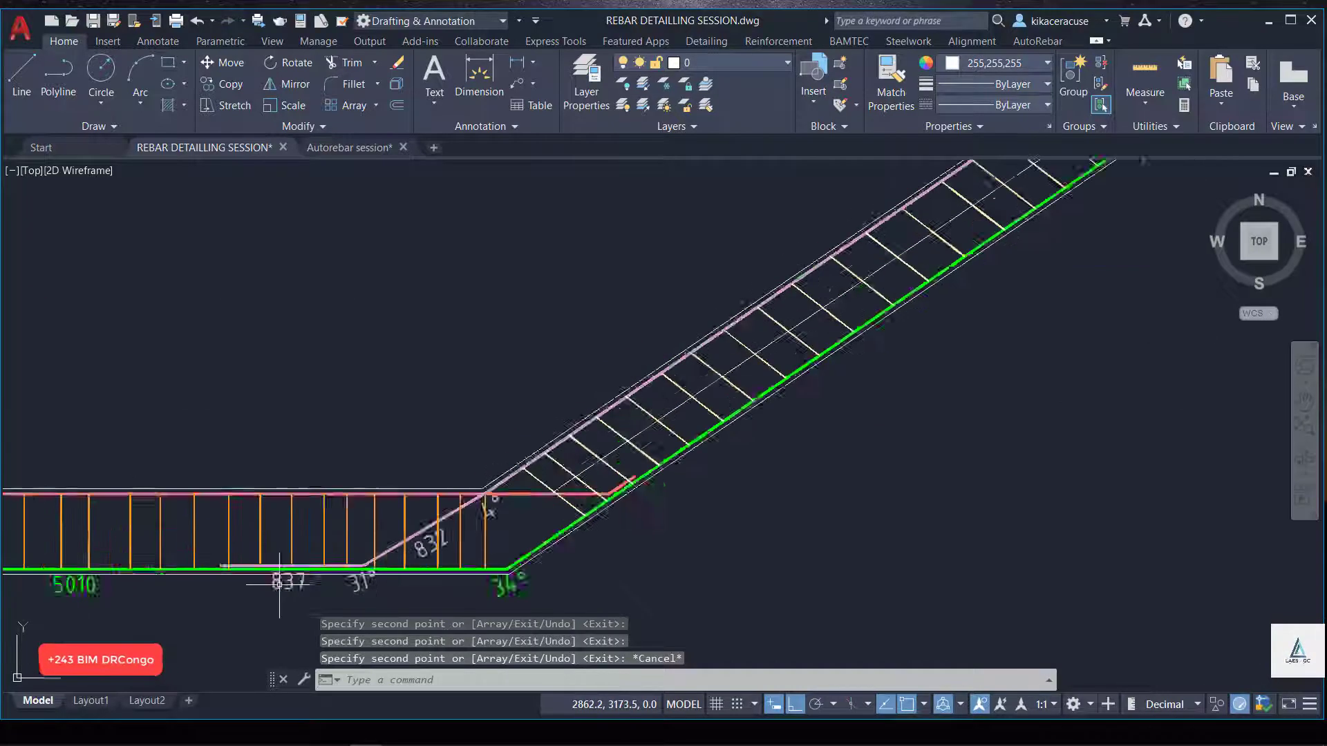
pyautogui.scroll(2, 288, 574)
pyautogui.scroll(-4, 518, 366)
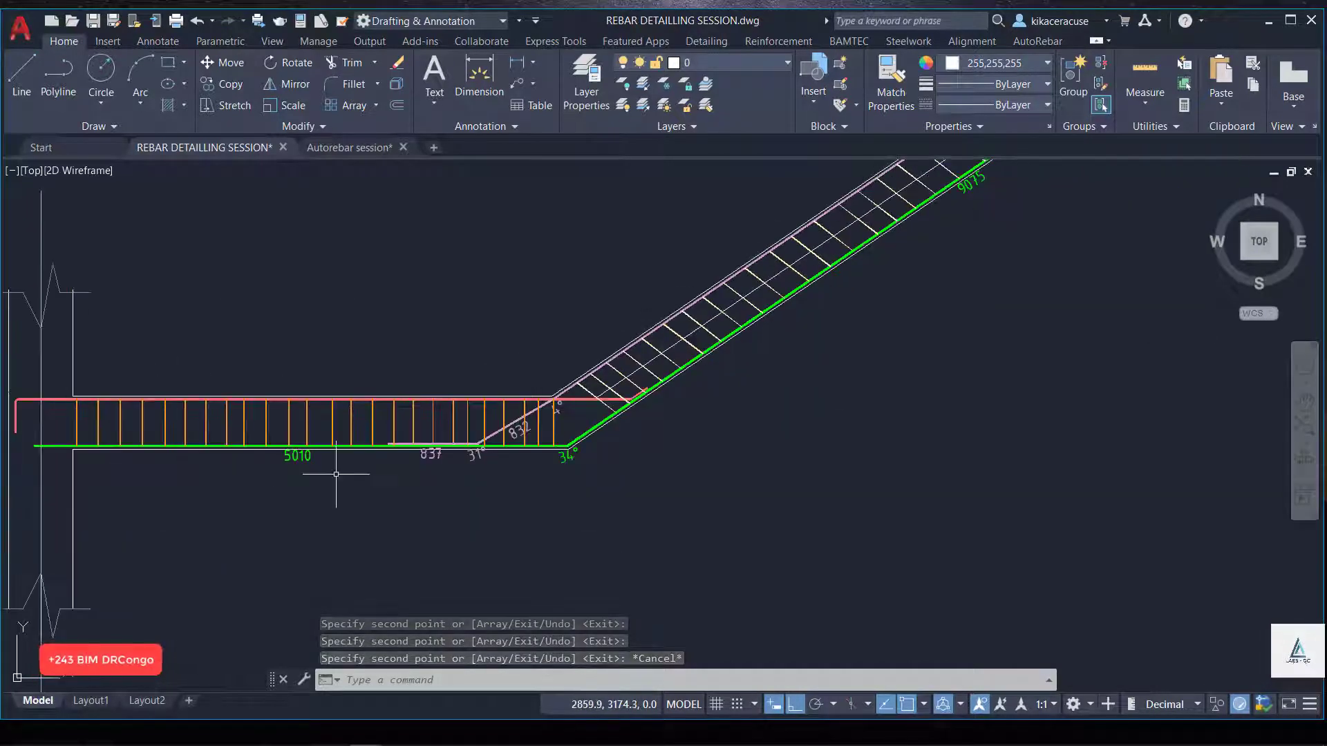
pyautogui.scroll(-4, 339, 470)
pyautogui.scroll(4, 704, 296)
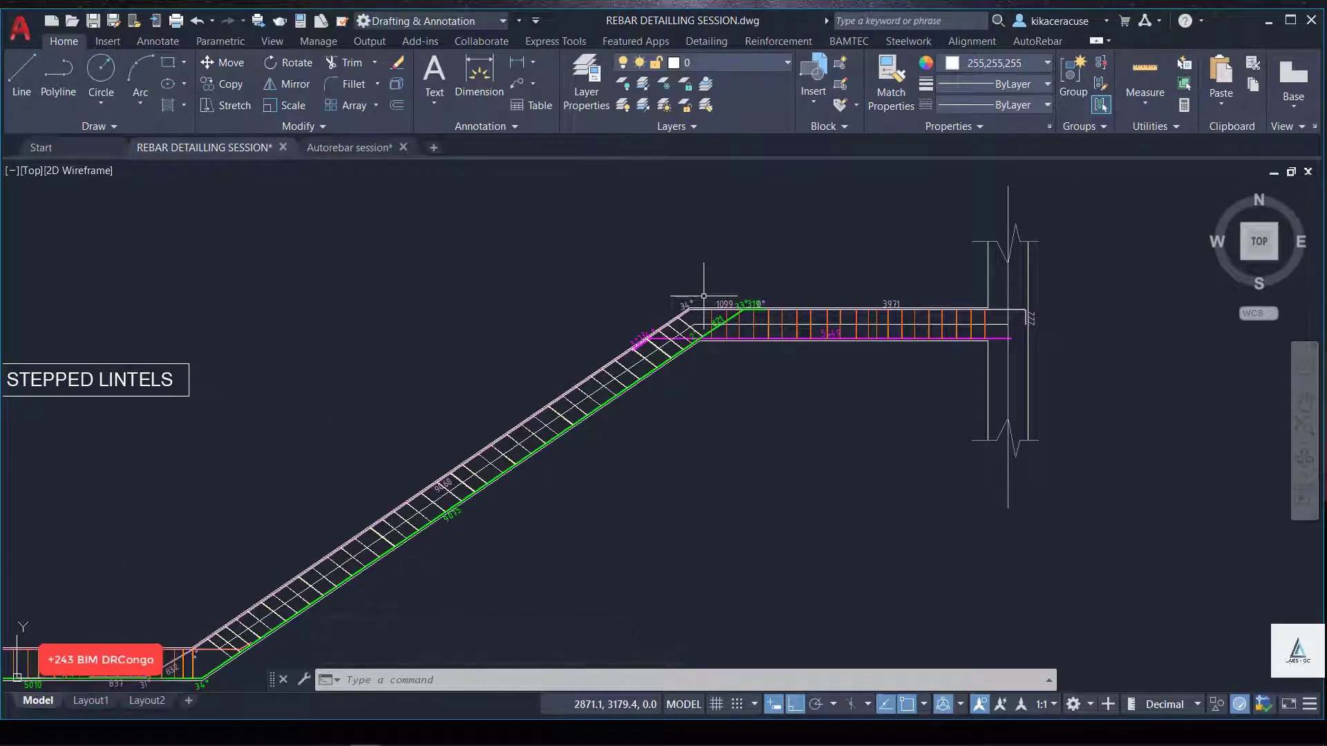
pyautogui.hotkey('ctrl', '9')
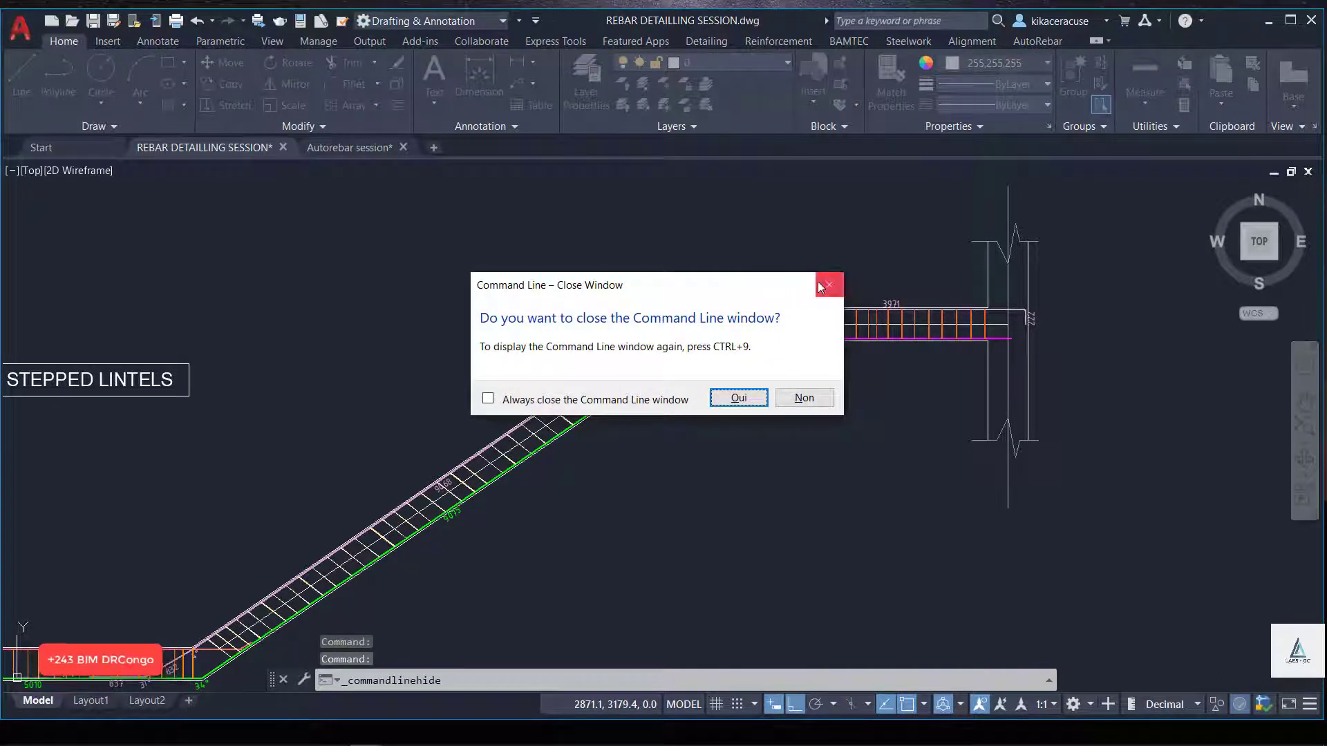
pyautogui.press('Escape')
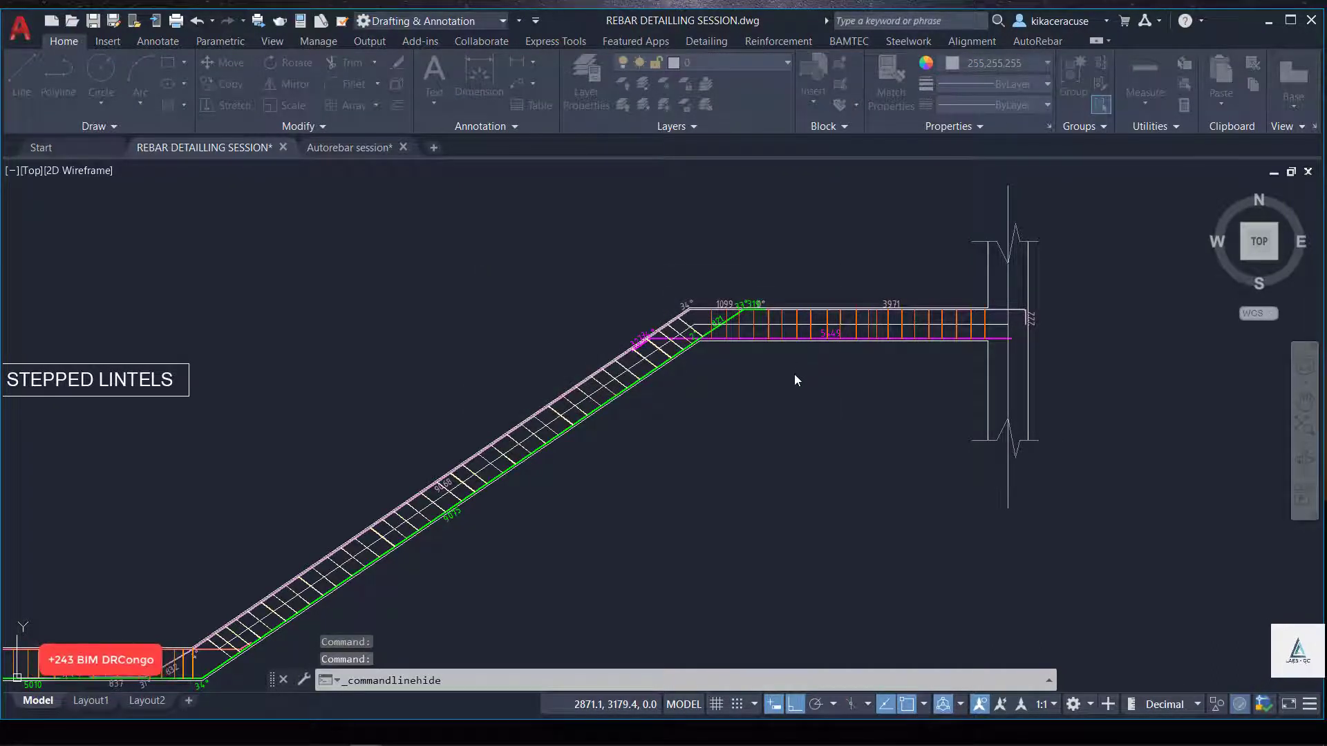
pyautogui.click(796, 355)
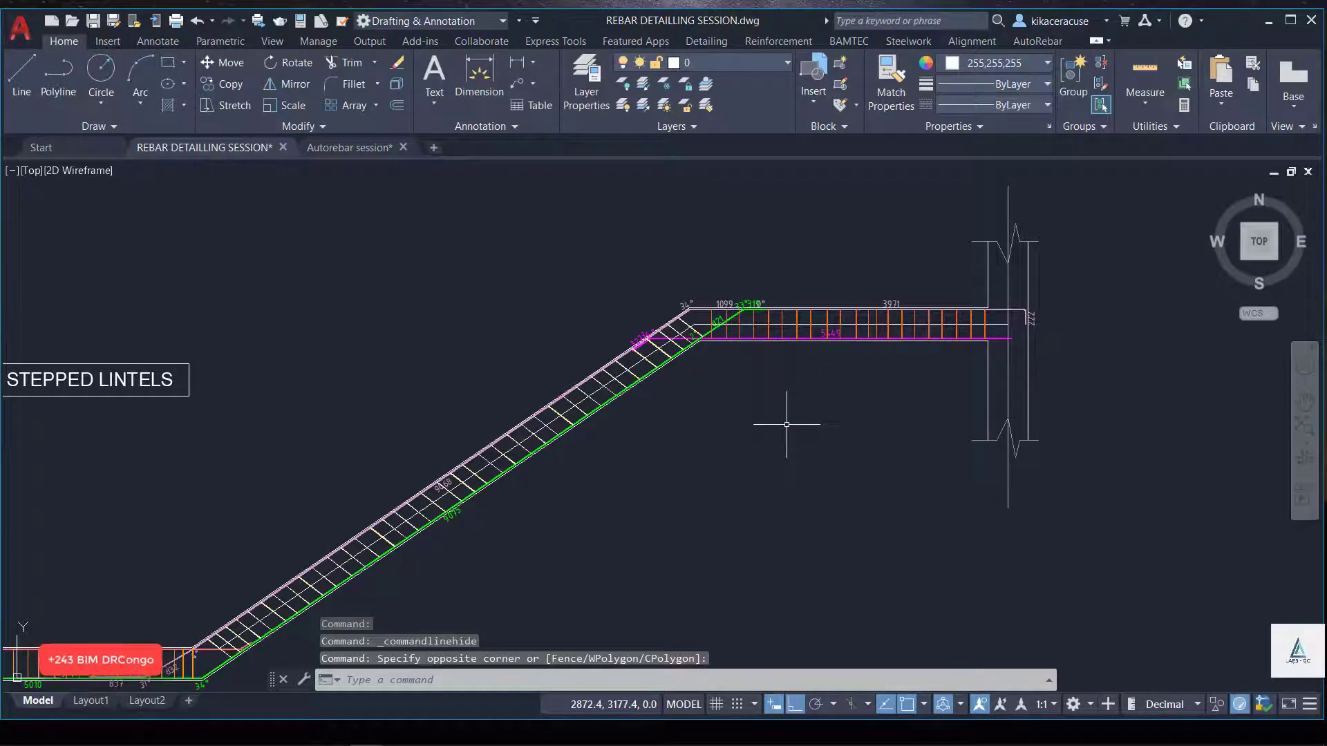
pyautogui.scroll(-4, 786, 424)
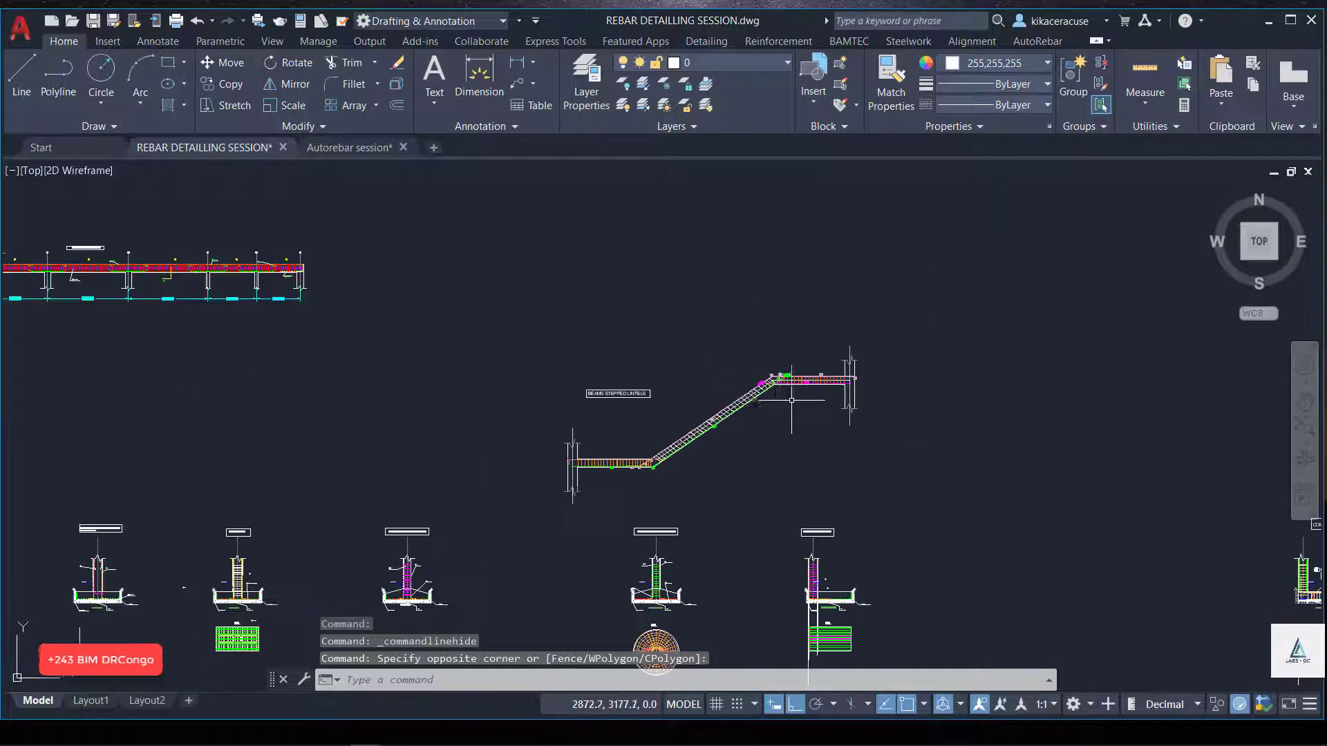
pyautogui.scroll(2, 780, 406)
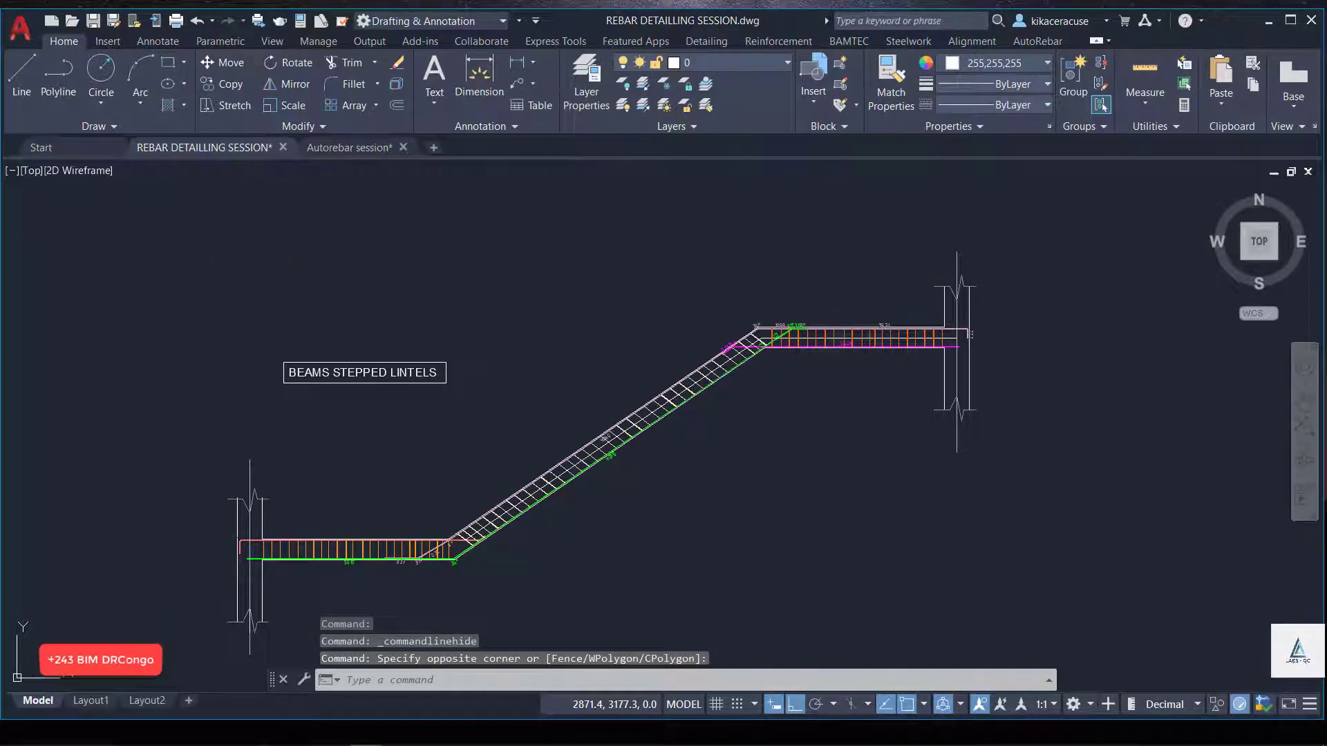
pyautogui.hotkey('ctrl', 's')
# Try to pick an existing bar mark for editing, then cancel the command.
pyautogui.click(1034, 41)
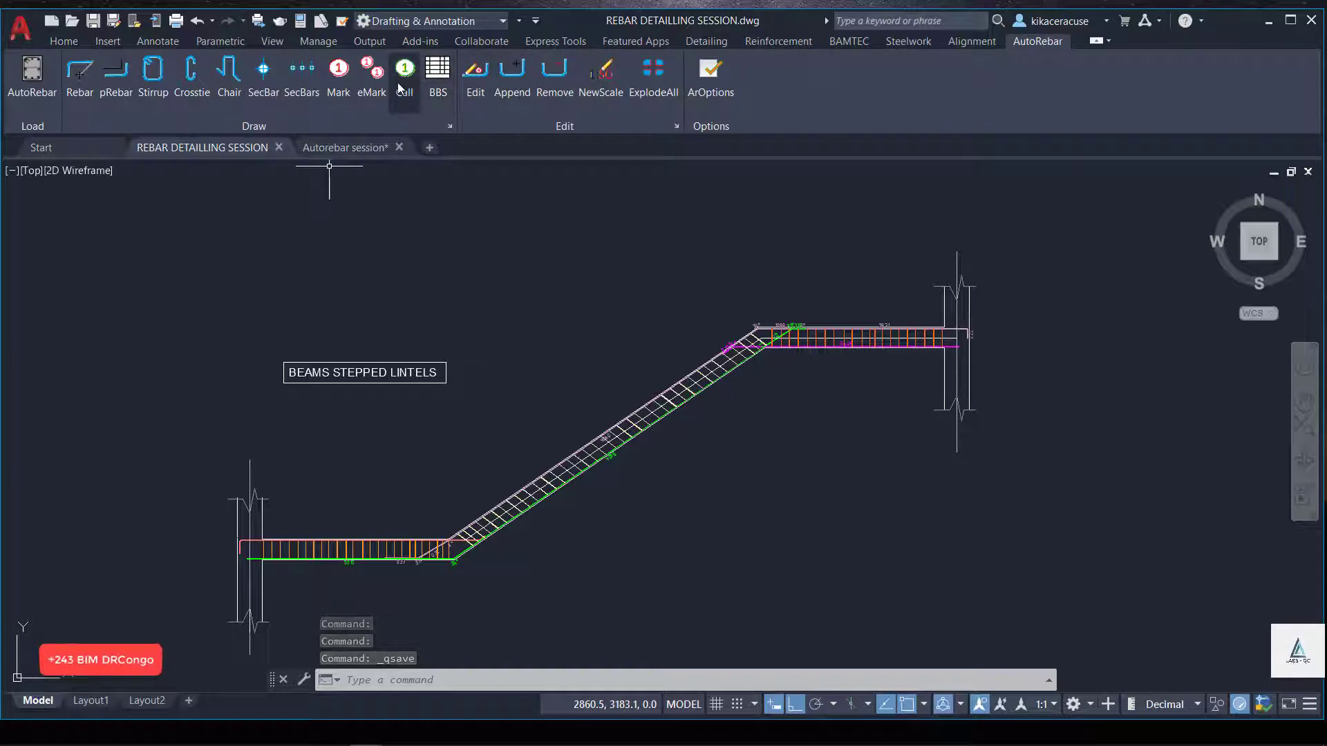
pyautogui.scroll(10, 872, 309)
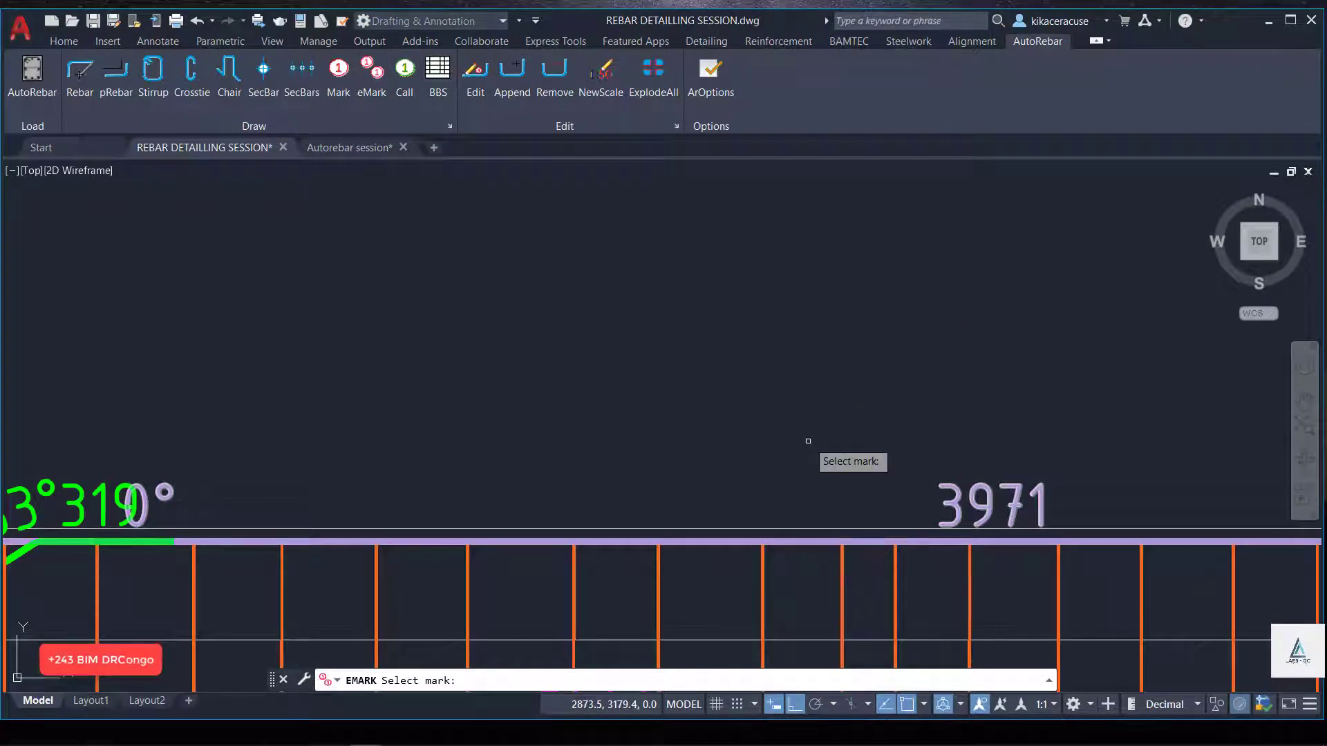
pyautogui.scroll(-2, 808, 441)
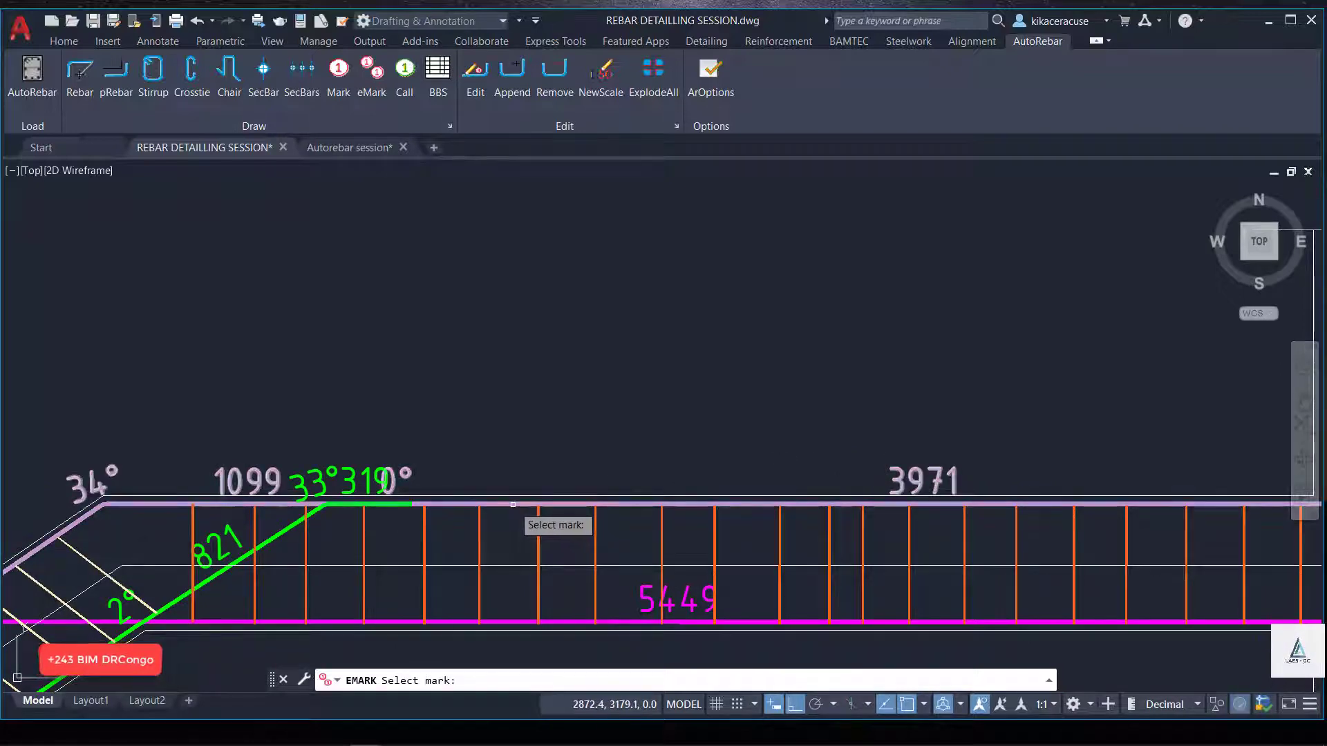
pyautogui.click(512, 505)
pyautogui.click(509, 505)
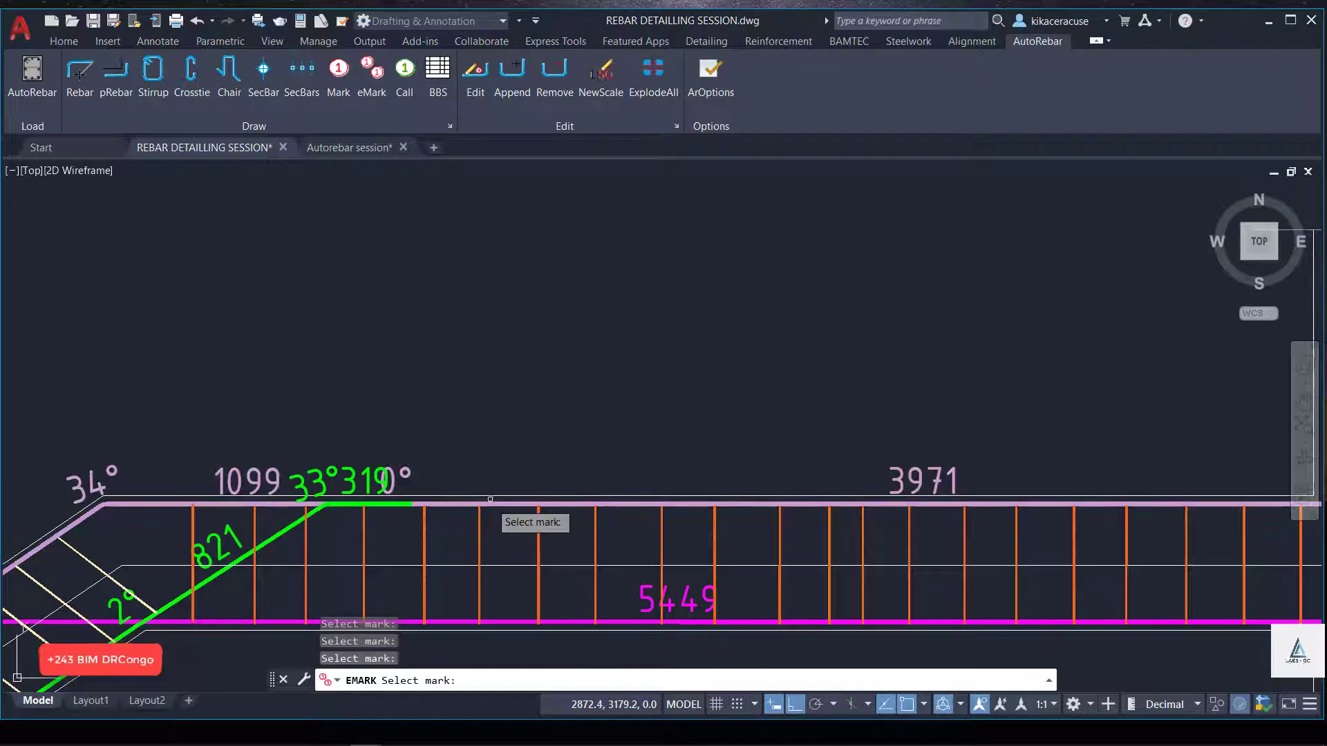
pyautogui.press('Escape')
pyautogui.scroll(-4, 512, 411)
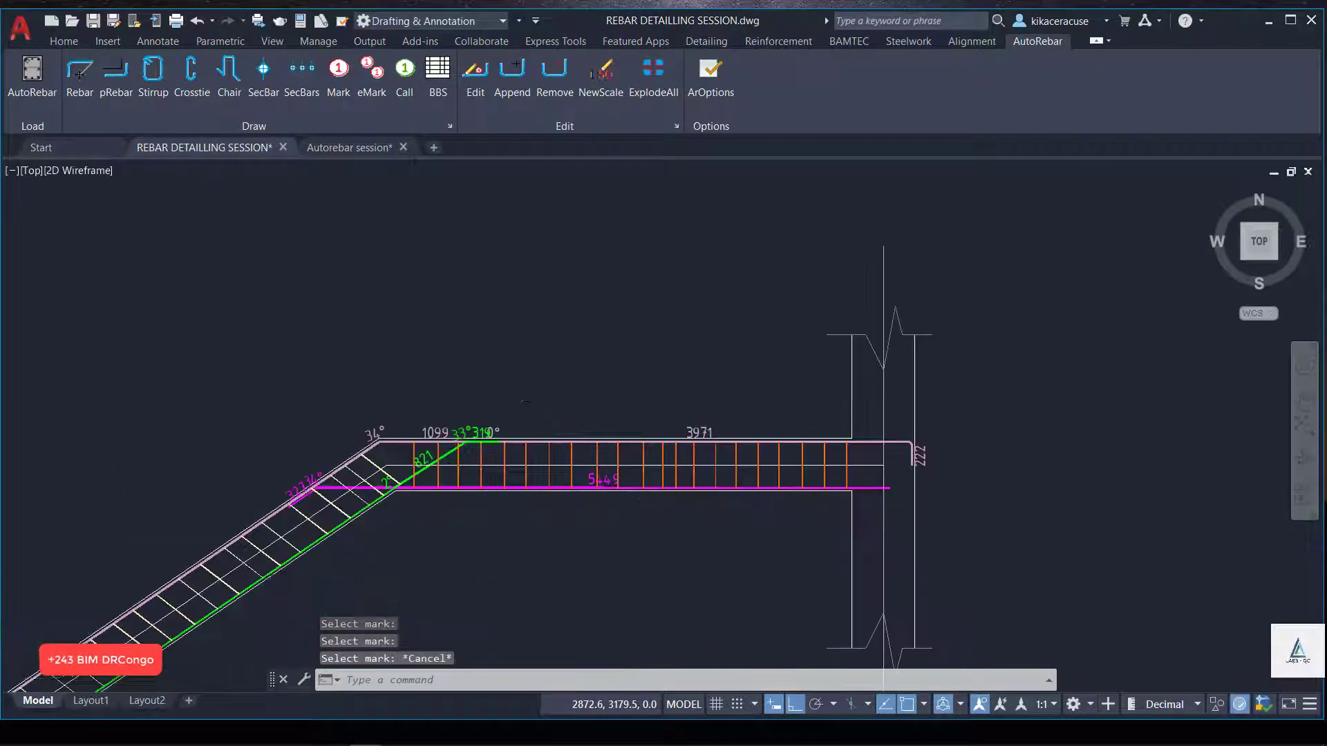
# Place bar mark 29 (0Φ14 N=0 L=16014) above the lintel at 0° on one line.
pyautogui.click(339, 76)
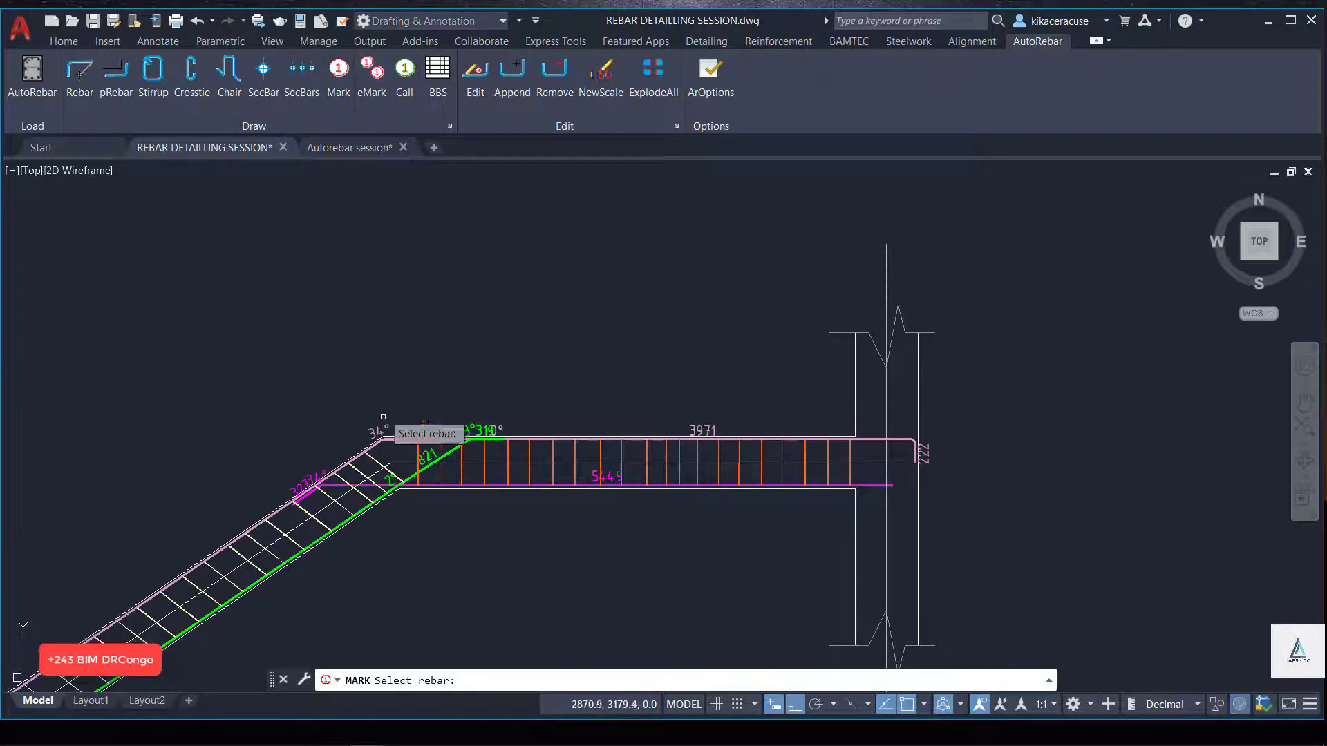
pyautogui.scroll(6, 392, 477)
pyautogui.click(263, 261)
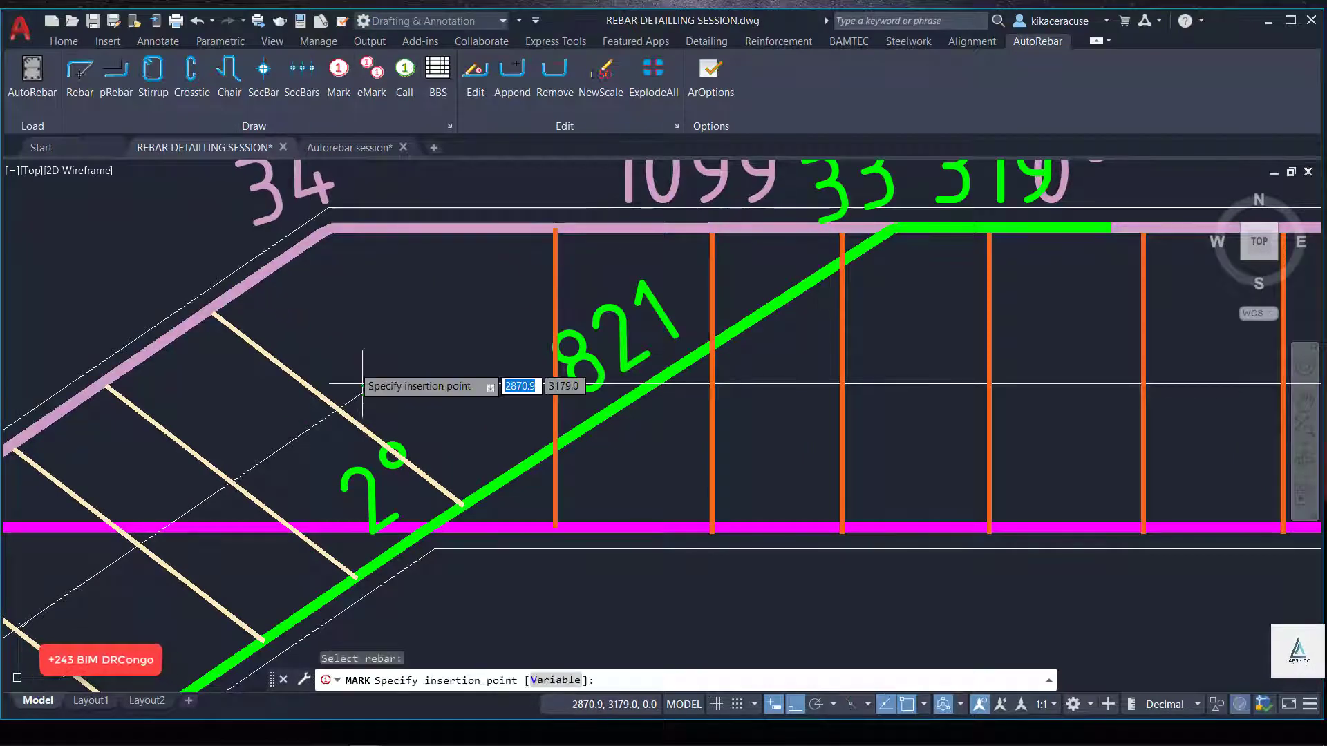
pyautogui.scroll(-5, 553, 497)
pyautogui.click(443, 338)
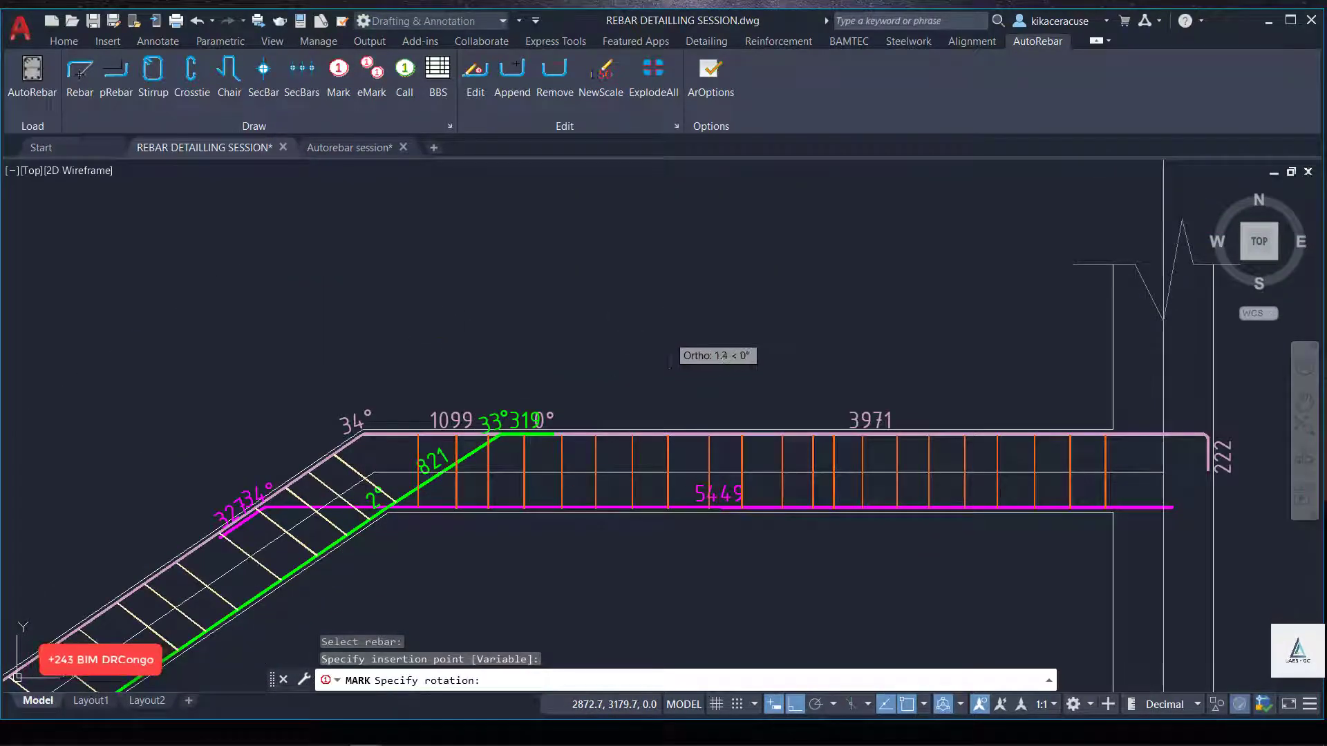
pyautogui.click(506, 318)
pyautogui.click(486, 320)
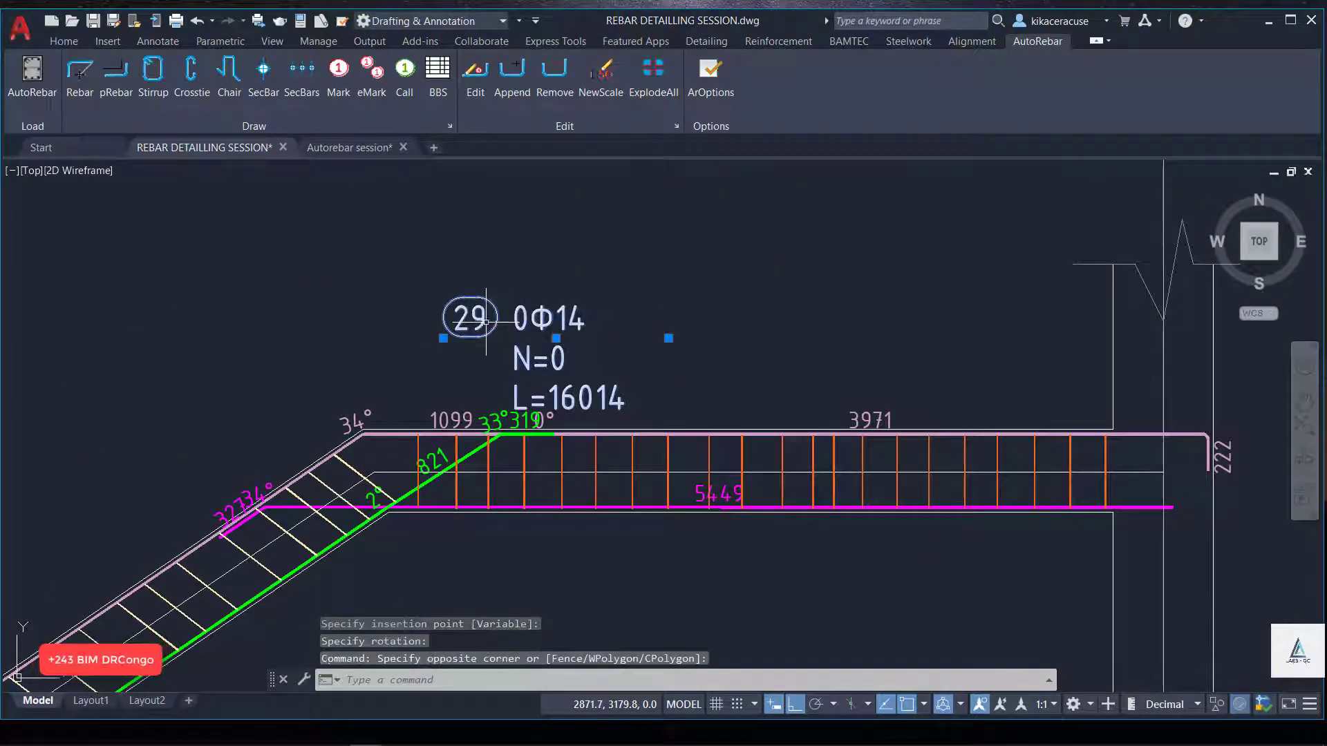
pyautogui.click(443, 338)
pyautogui.click(282, 338)
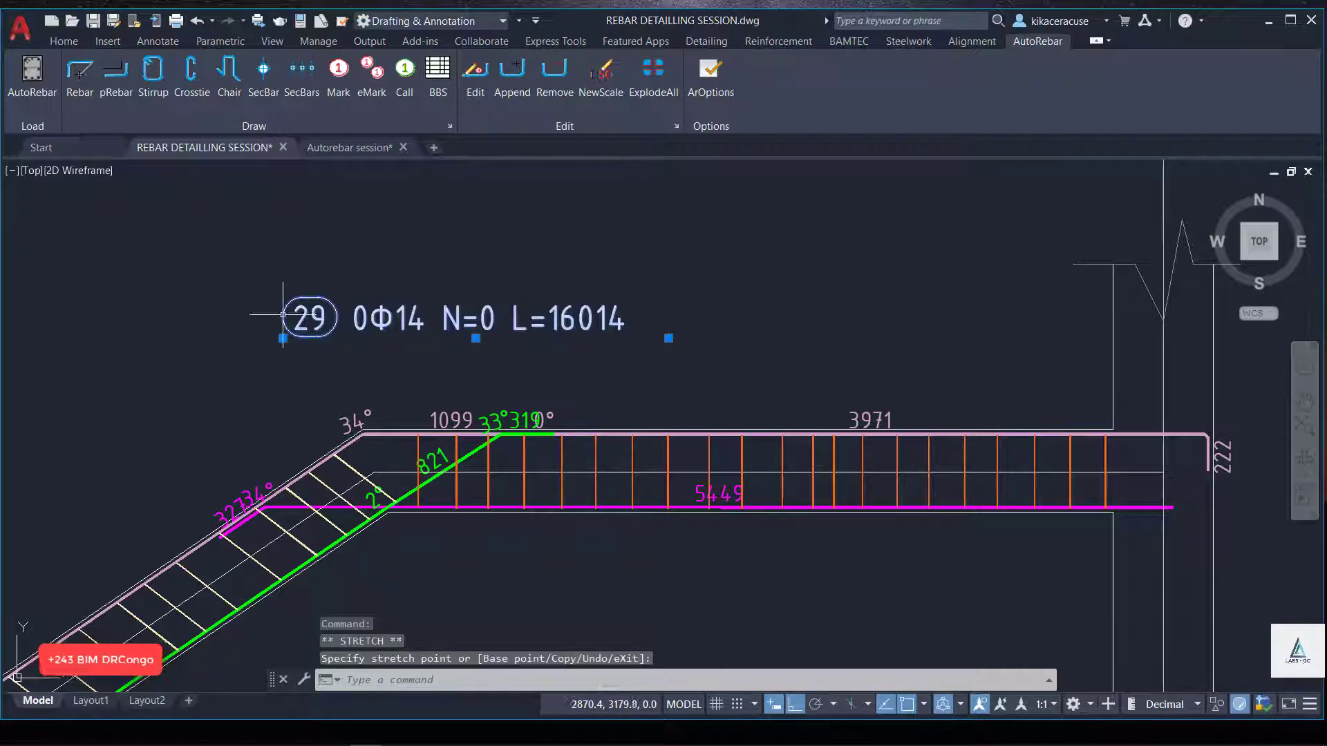
pyautogui.click(63, 41)
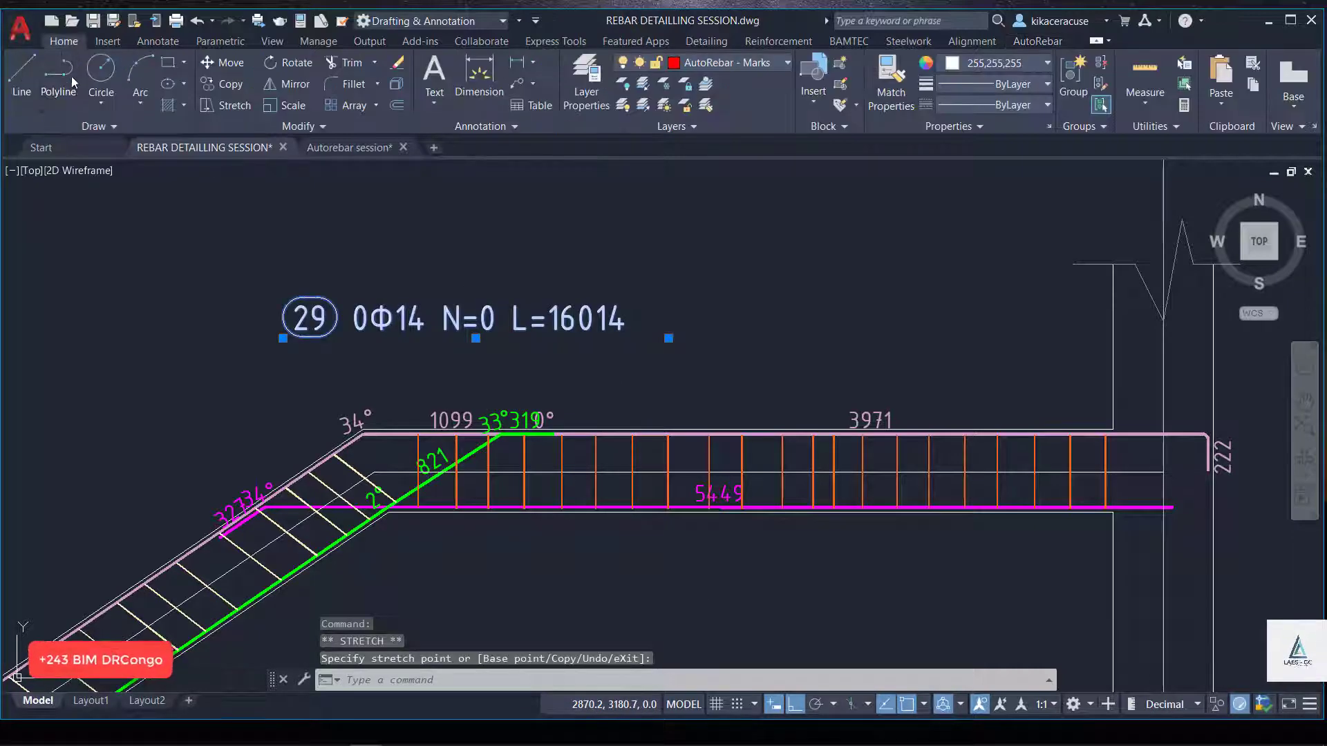
# With Ortho off, draw a sloped leader and underline from the top bar to mark 29.
pyautogui.click(22, 76)
pyautogui.scroll(2, 608, 429)
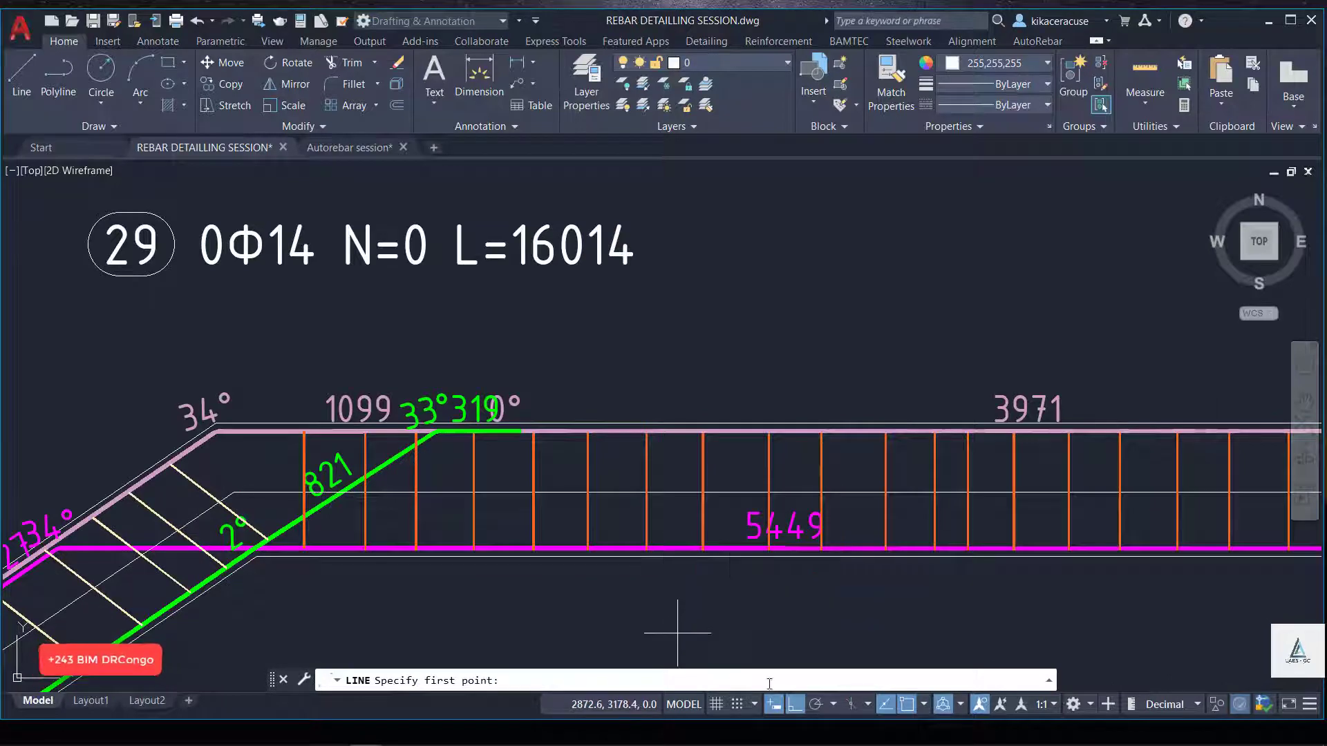
pyautogui.click(796, 704)
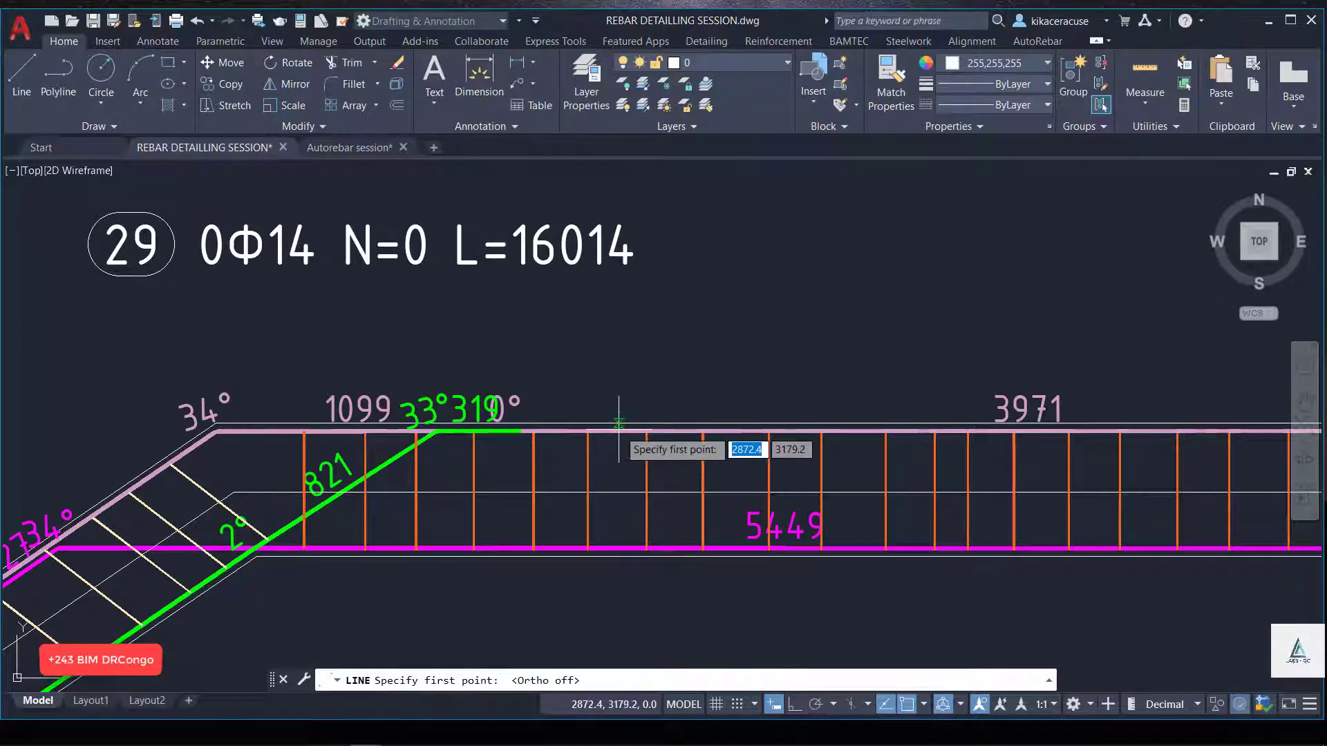
pyautogui.scroll(5, 615, 435)
pyautogui.click(581, 437)
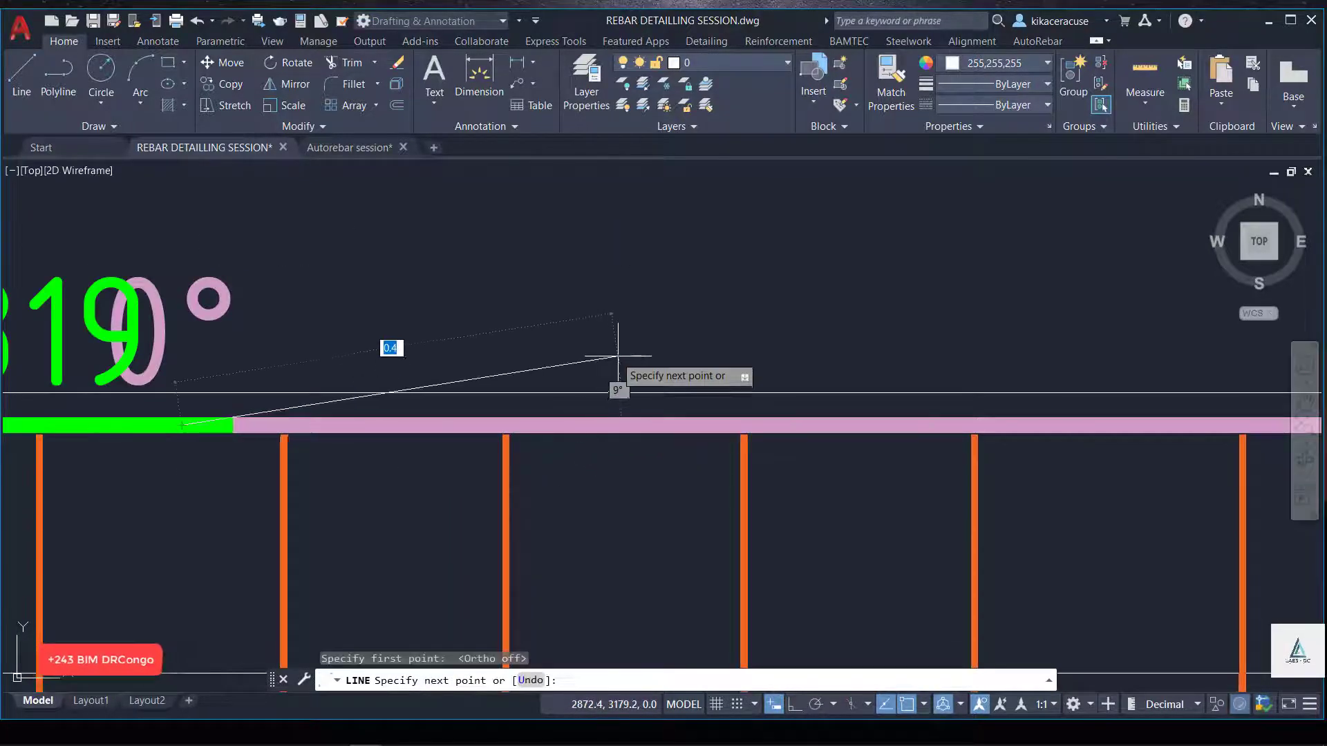
pyautogui.scroll(-2, 794, 497)
pyautogui.scroll(-3, 807, 496)
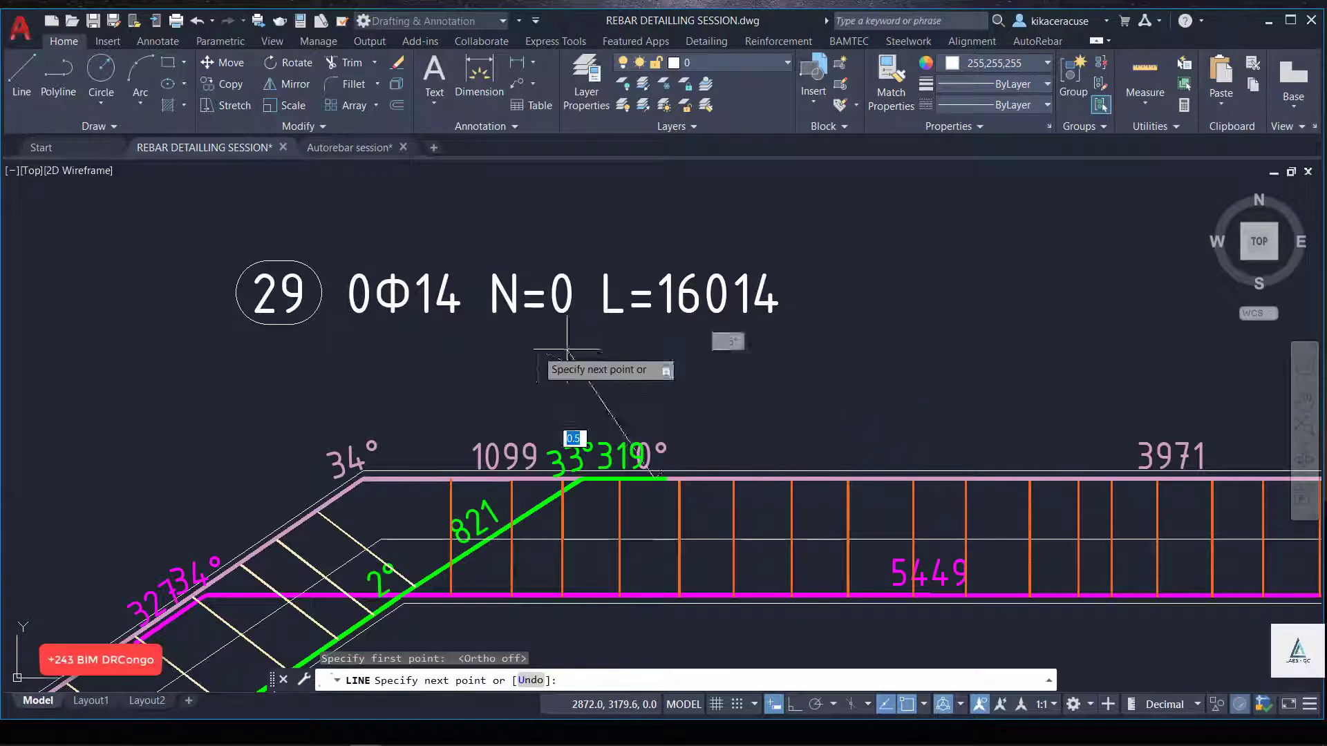
pyautogui.click(373, 337)
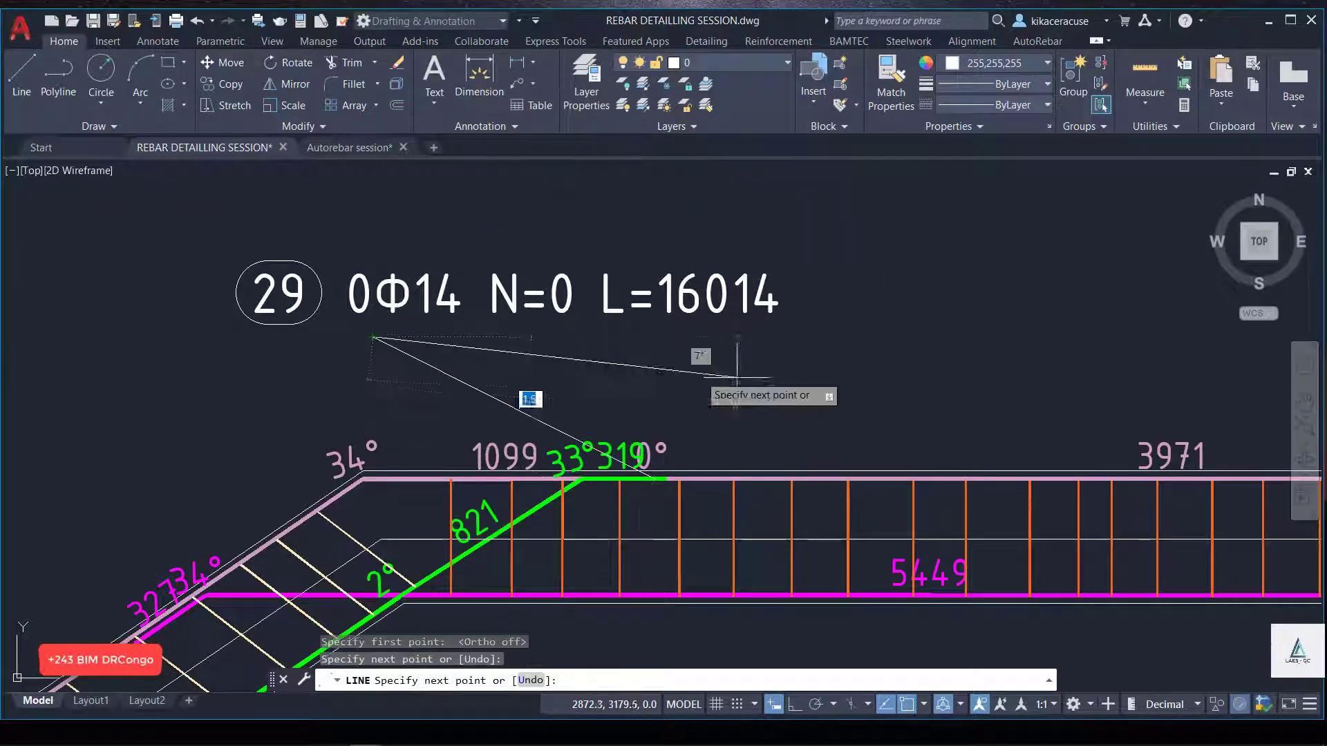
pyautogui.click(789, 325)
pyautogui.press('Escape')
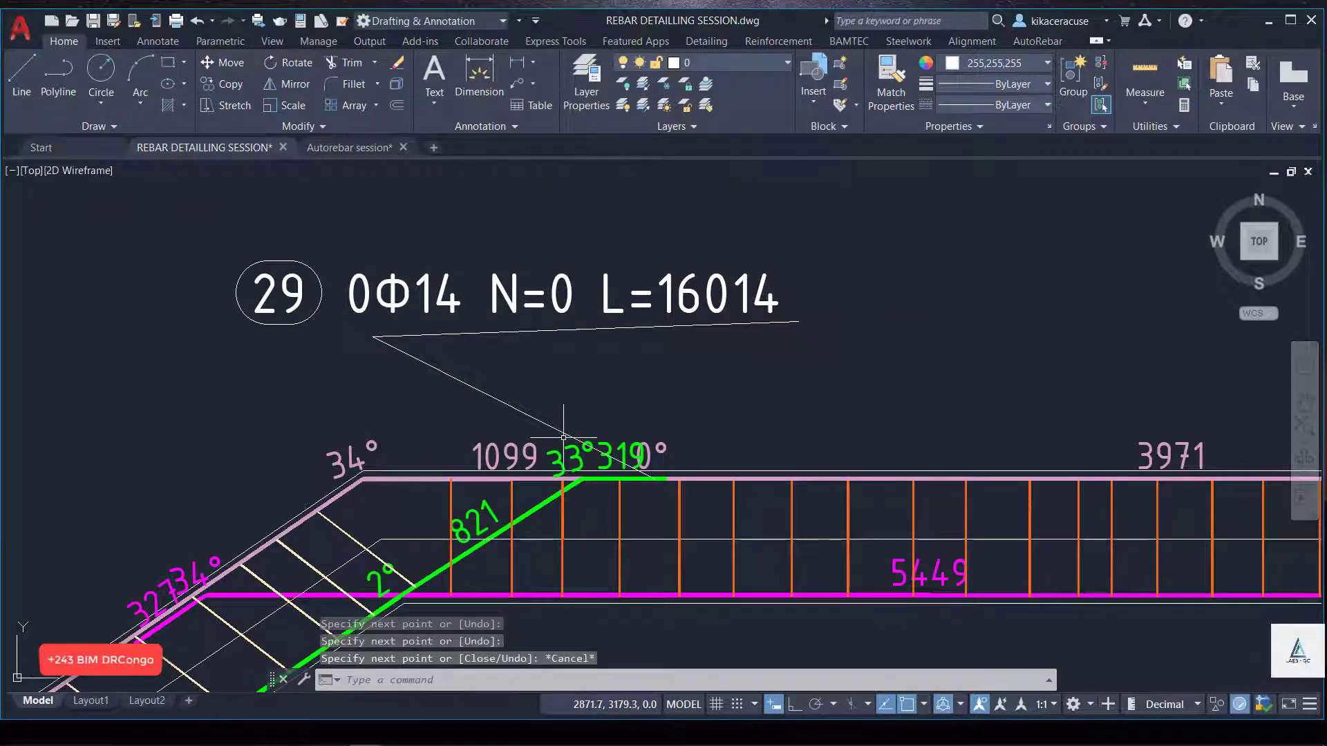
# Grip-stretch the leader's lower end so it lands exactly on the top bar.
pyautogui.click(564, 435)
pyautogui.click(654, 478)
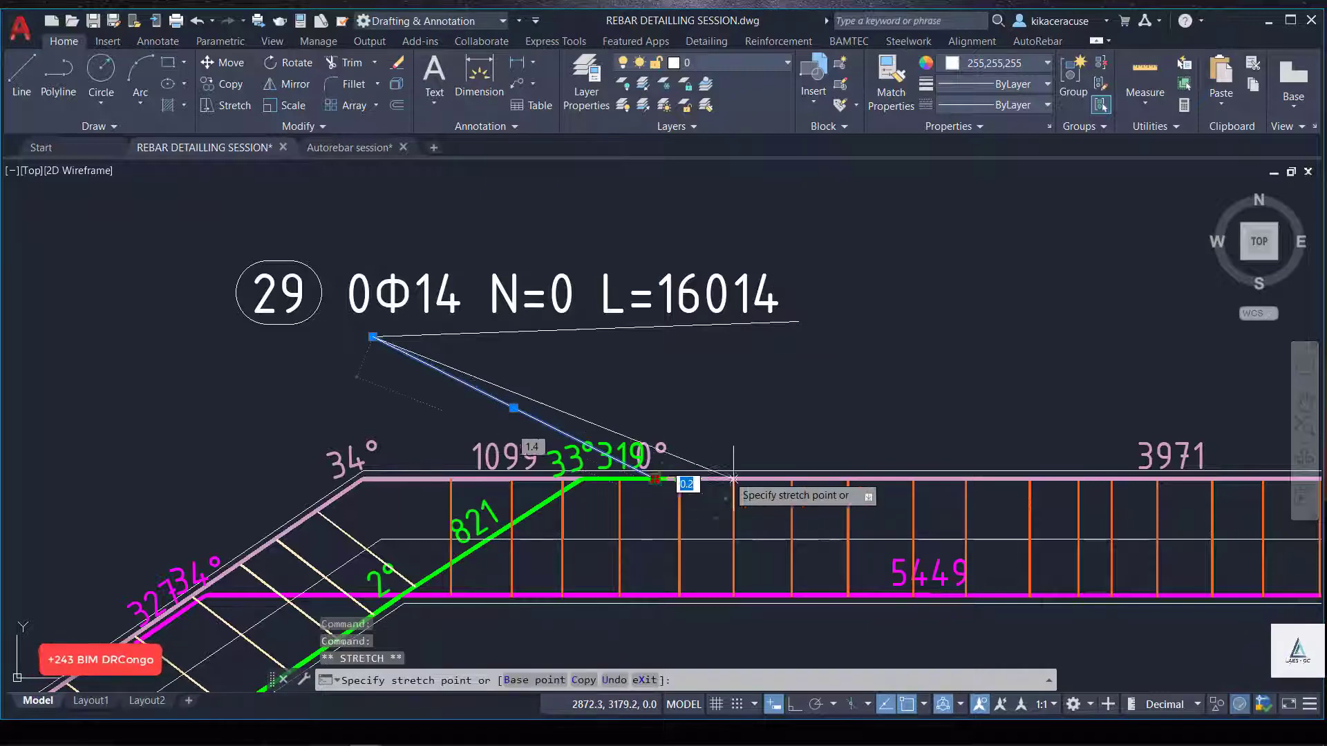
pyautogui.click(757, 471)
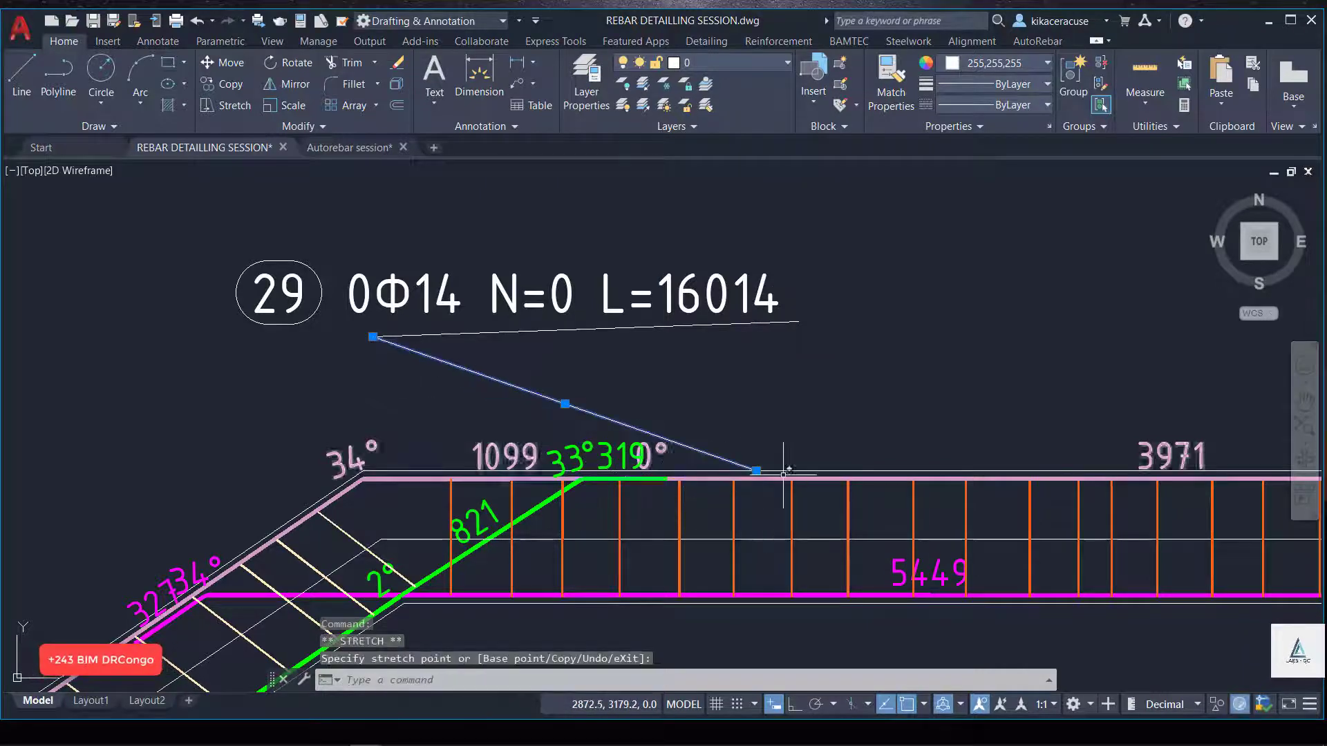
pyautogui.scroll(5, 783, 474)
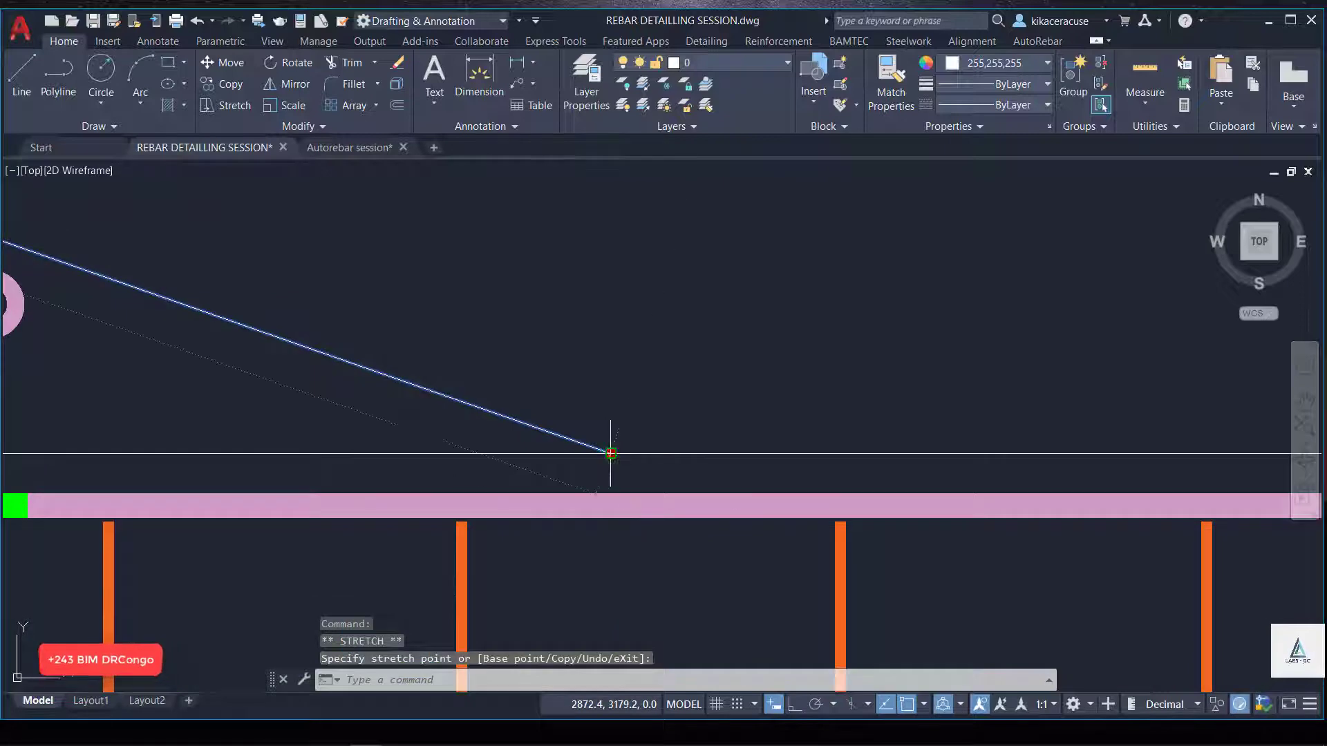
pyautogui.click(610, 453)
pyautogui.scroll(-10, 732, 428)
pyautogui.click(728, 432)
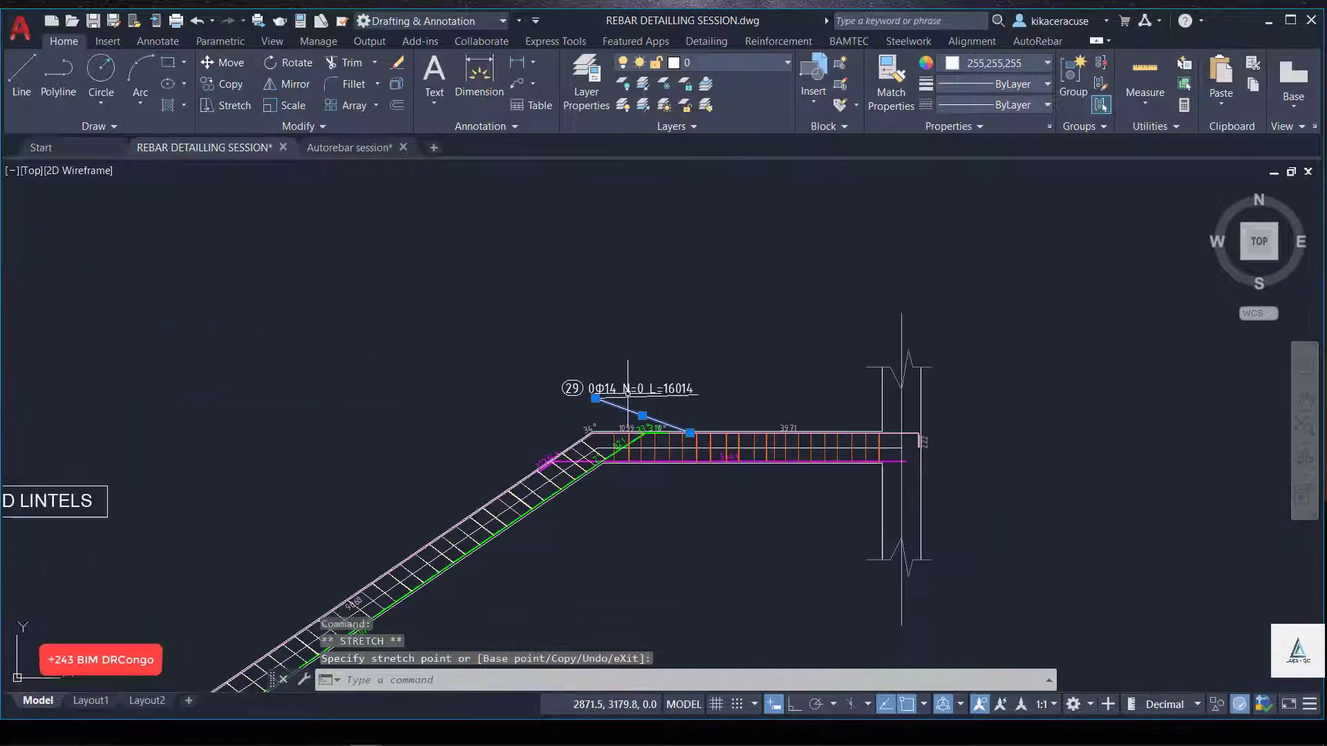
pyautogui.click(1049, 43)
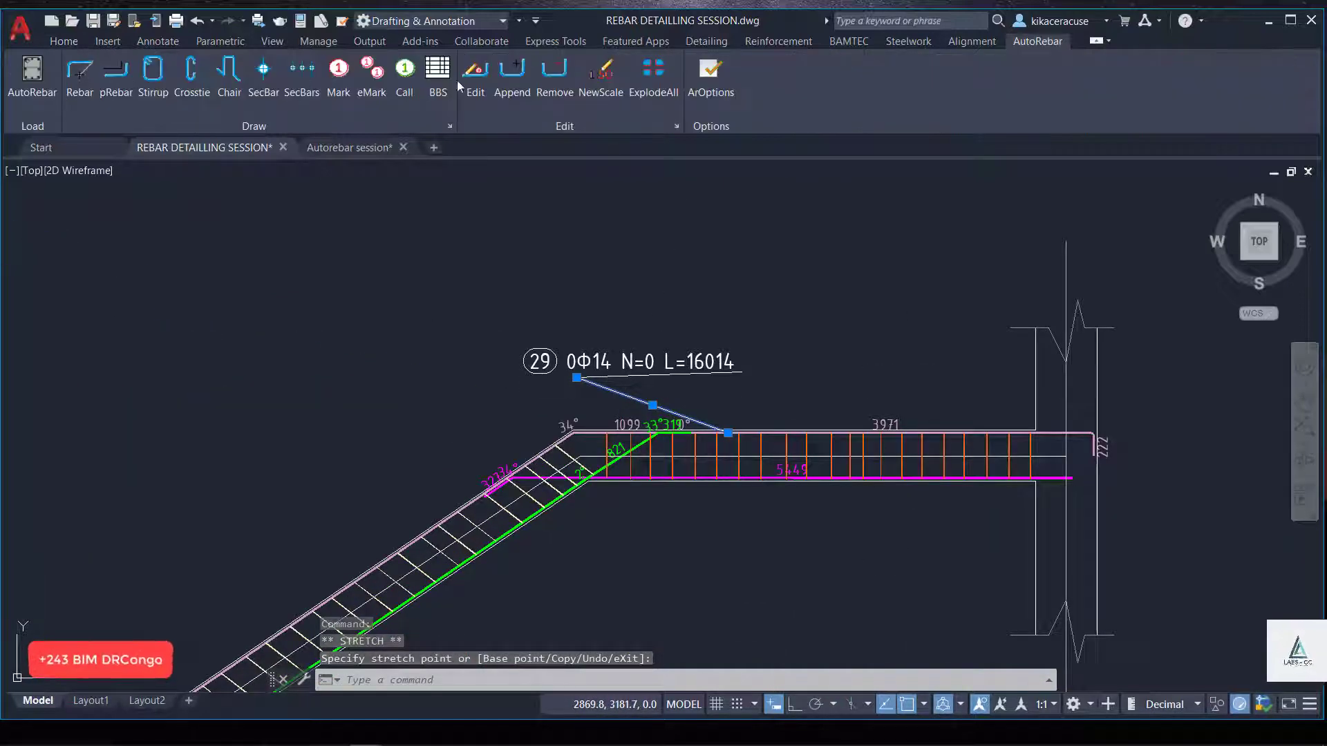
# Place bar mark 30 (0Φ14 N=0 L=15223) below the lintel on one line.
pyautogui.click(338, 72)
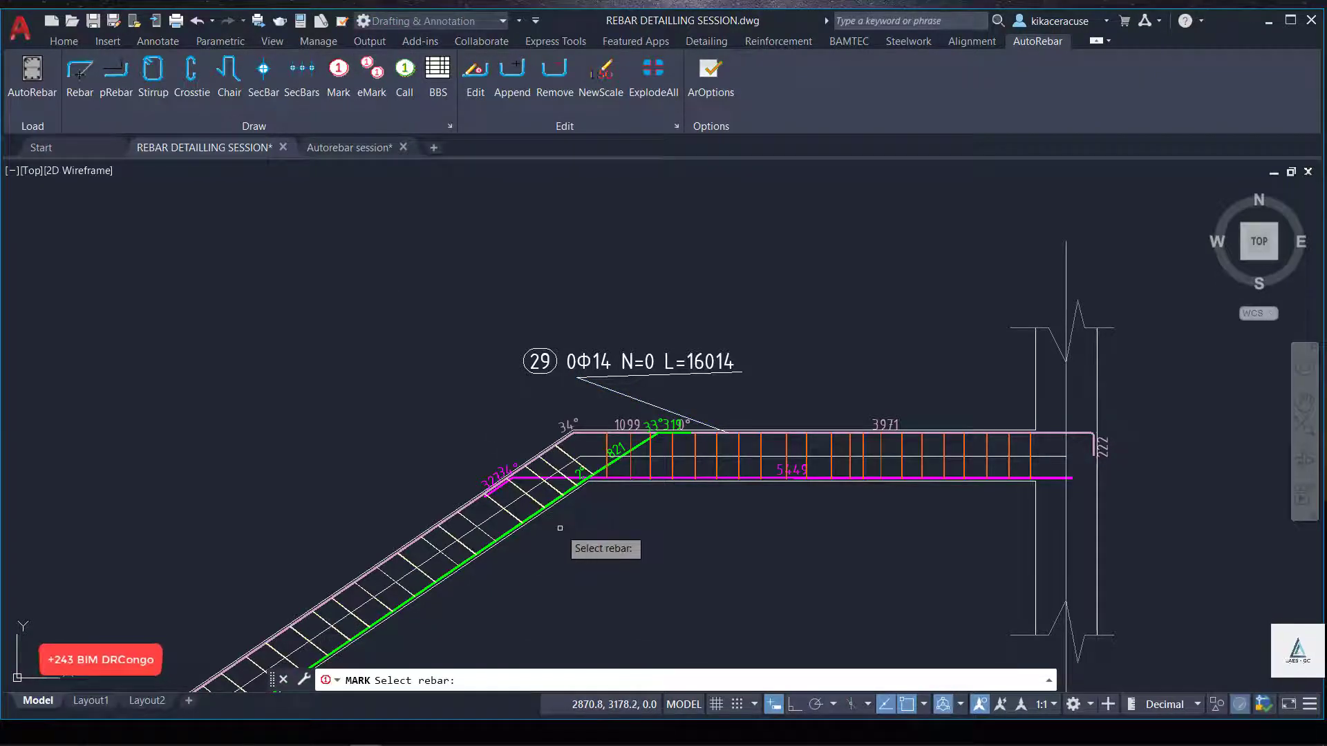
pyautogui.scroll(6, 564, 524)
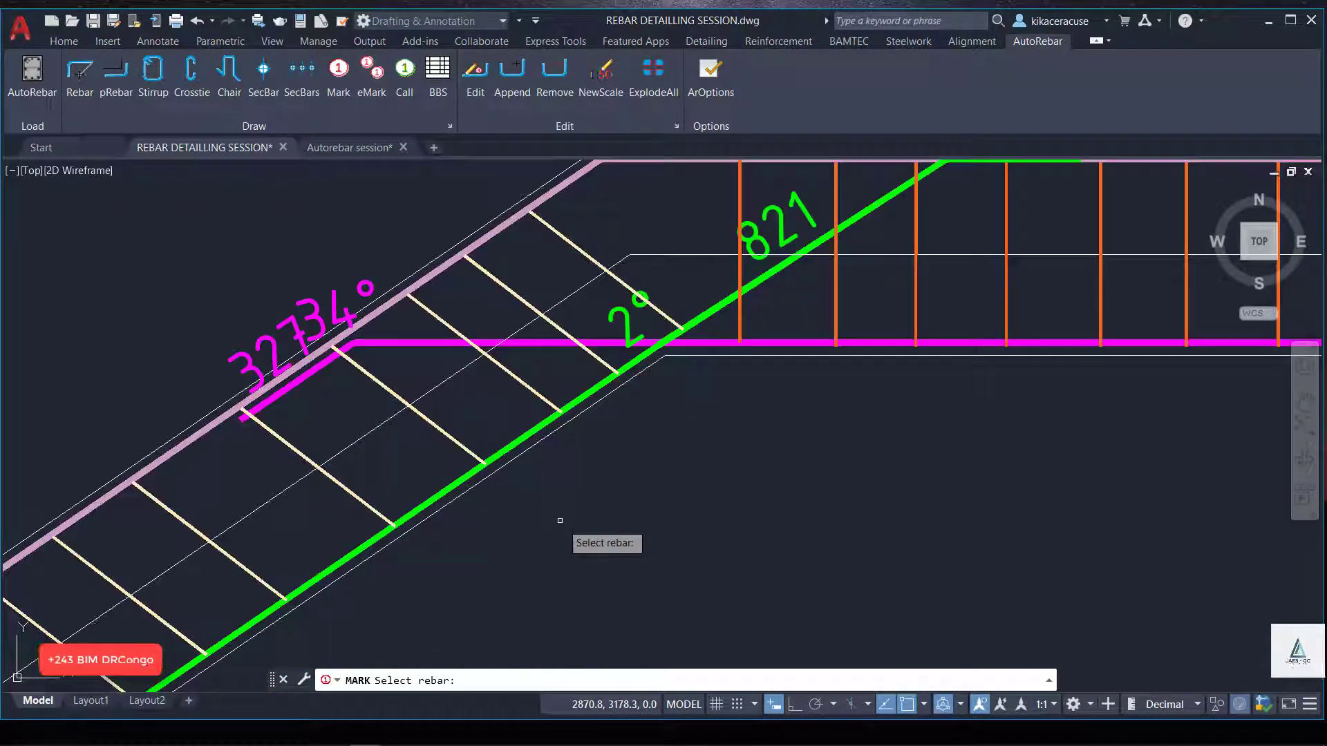
pyautogui.click(530, 436)
pyautogui.click(598, 544)
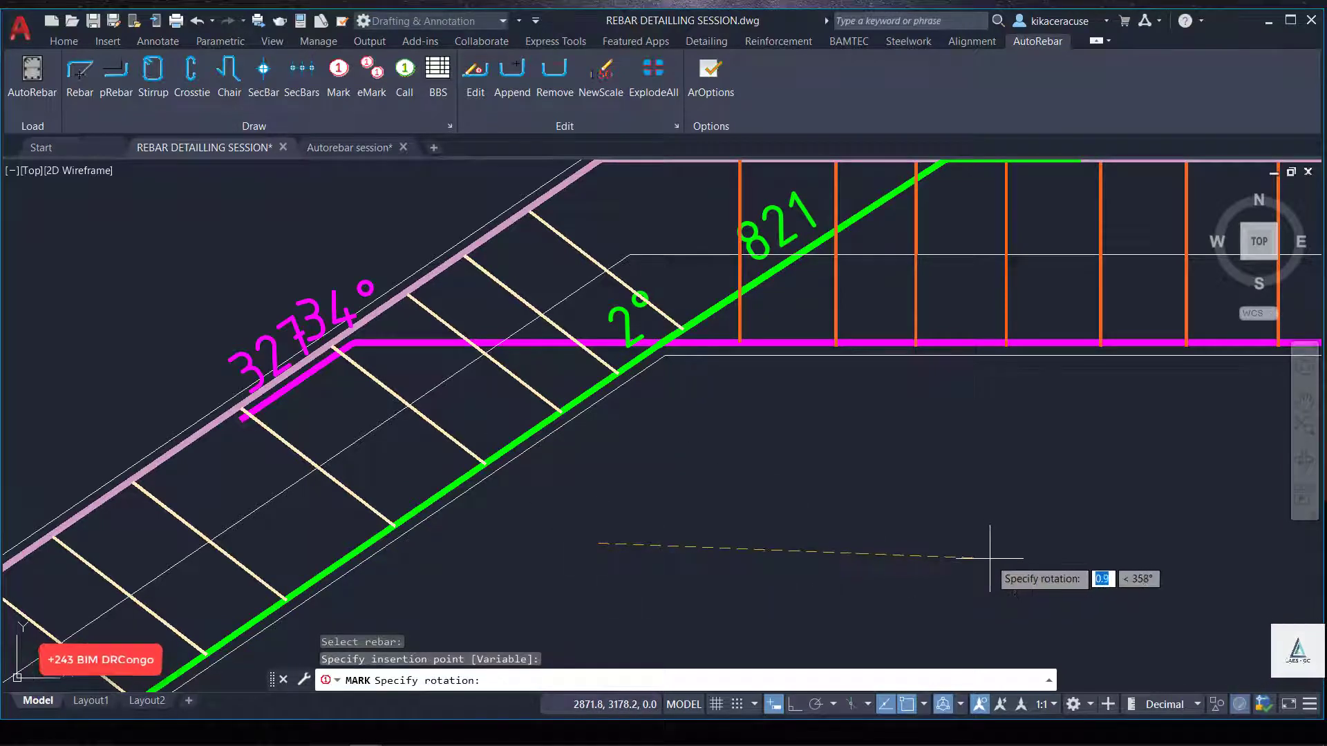
pyautogui.click(977, 542)
pyautogui.scroll(-4, 651, 487)
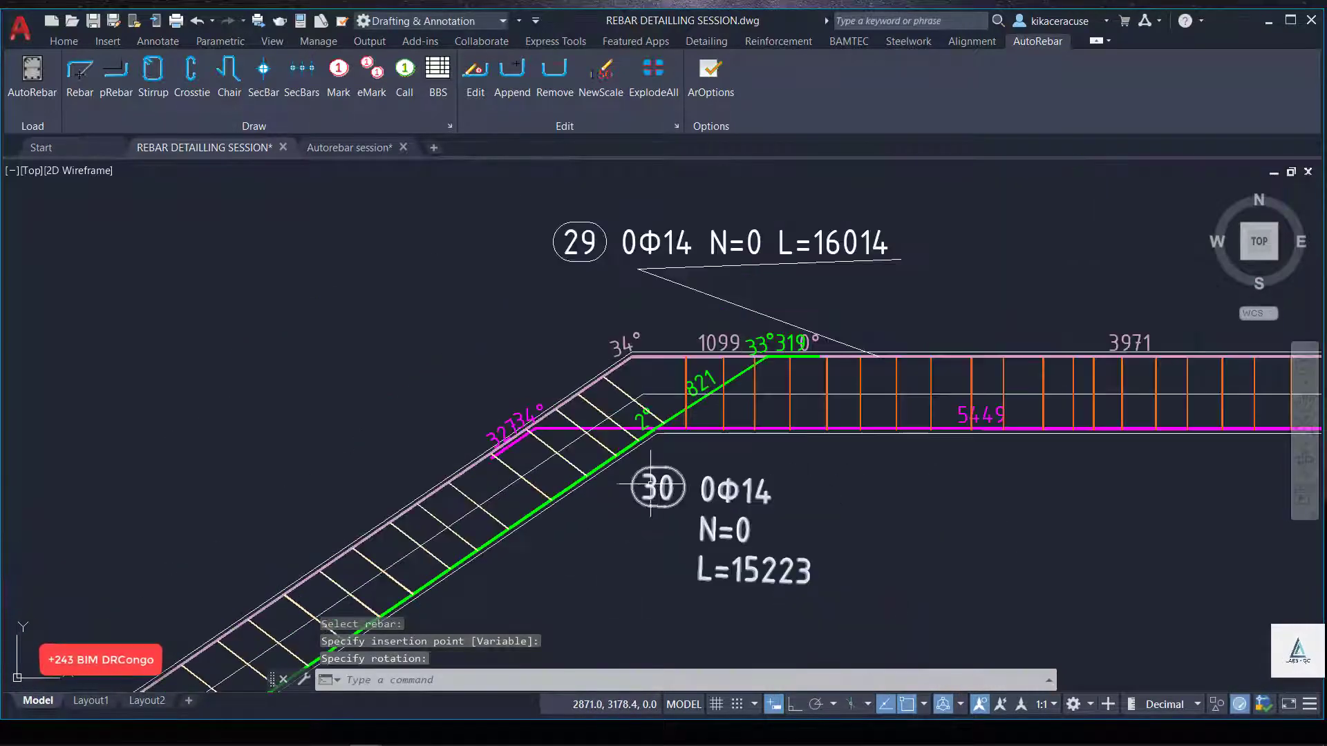
pyautogui.click(657, 487)
pyautogui.click(789, 512)
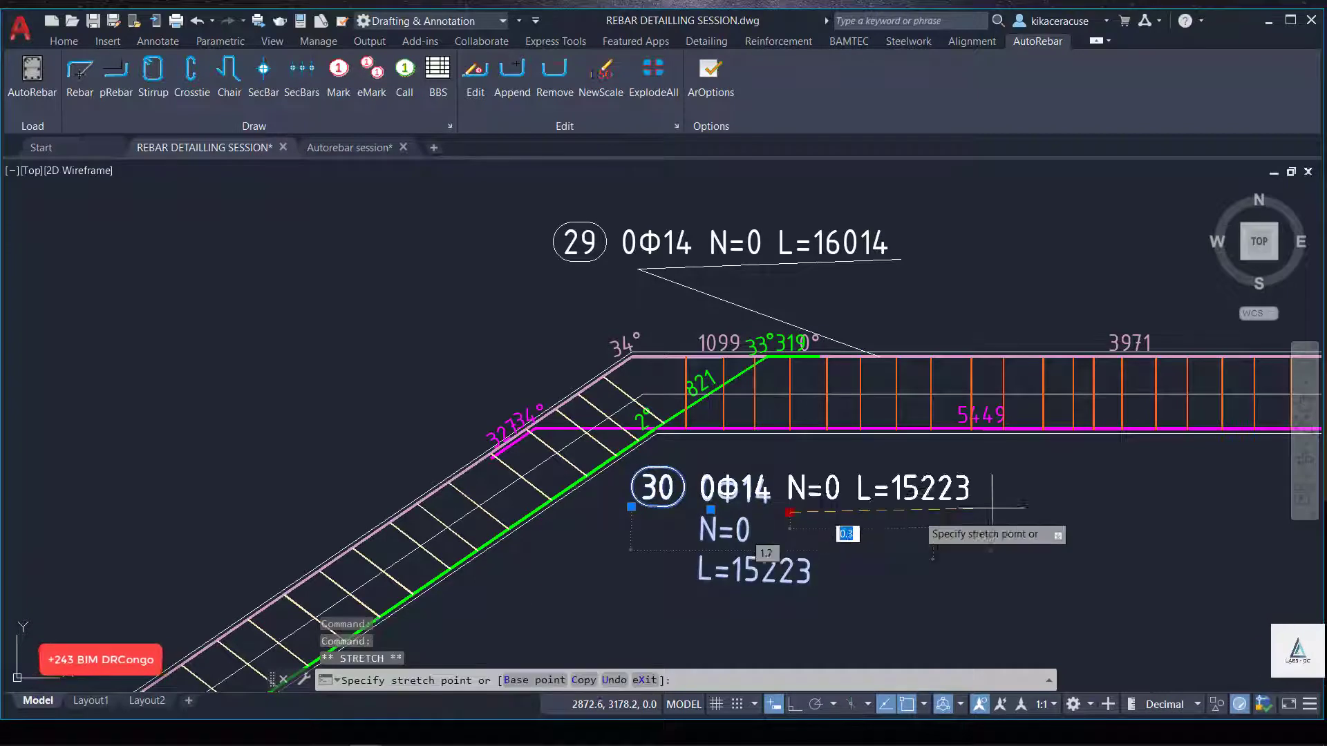
pyautogui.click(886, 499)
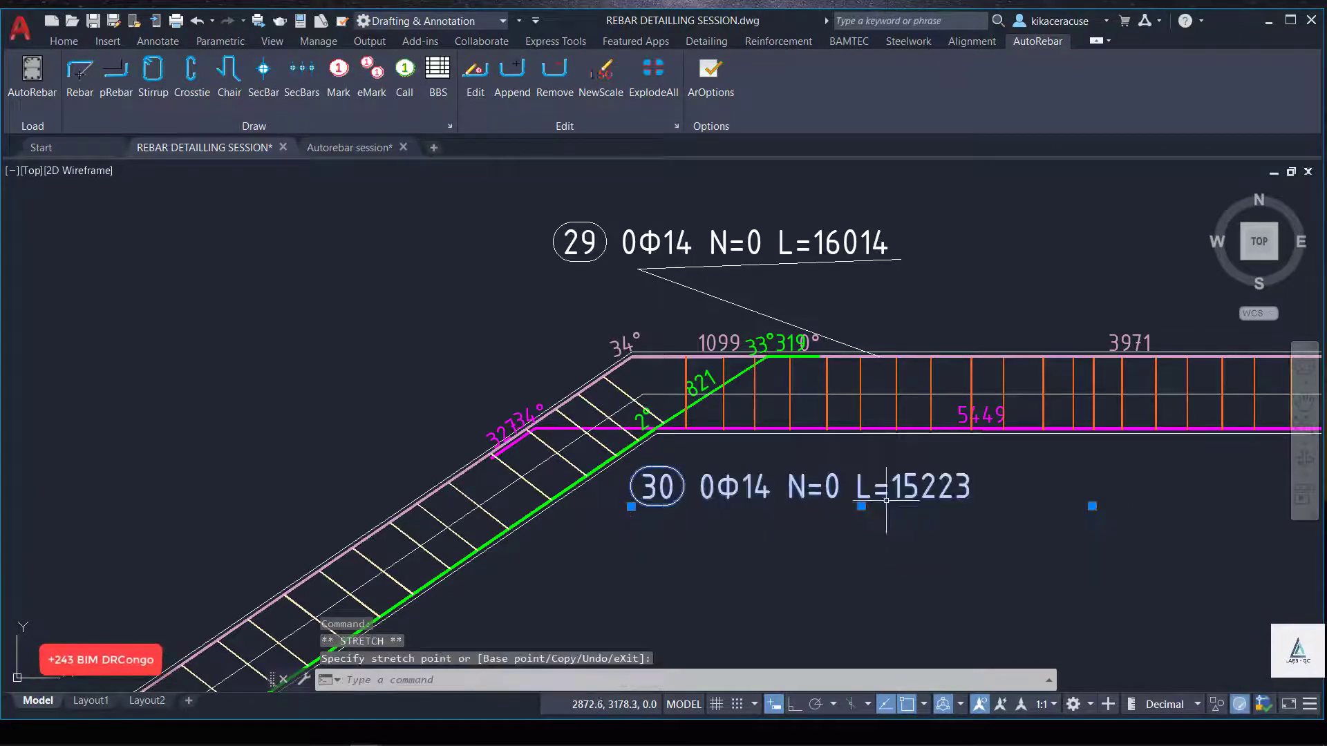
# Draw a leader line from the green bottom bar to beneath the mark 30 label.
pyautogui.click(61, 39)
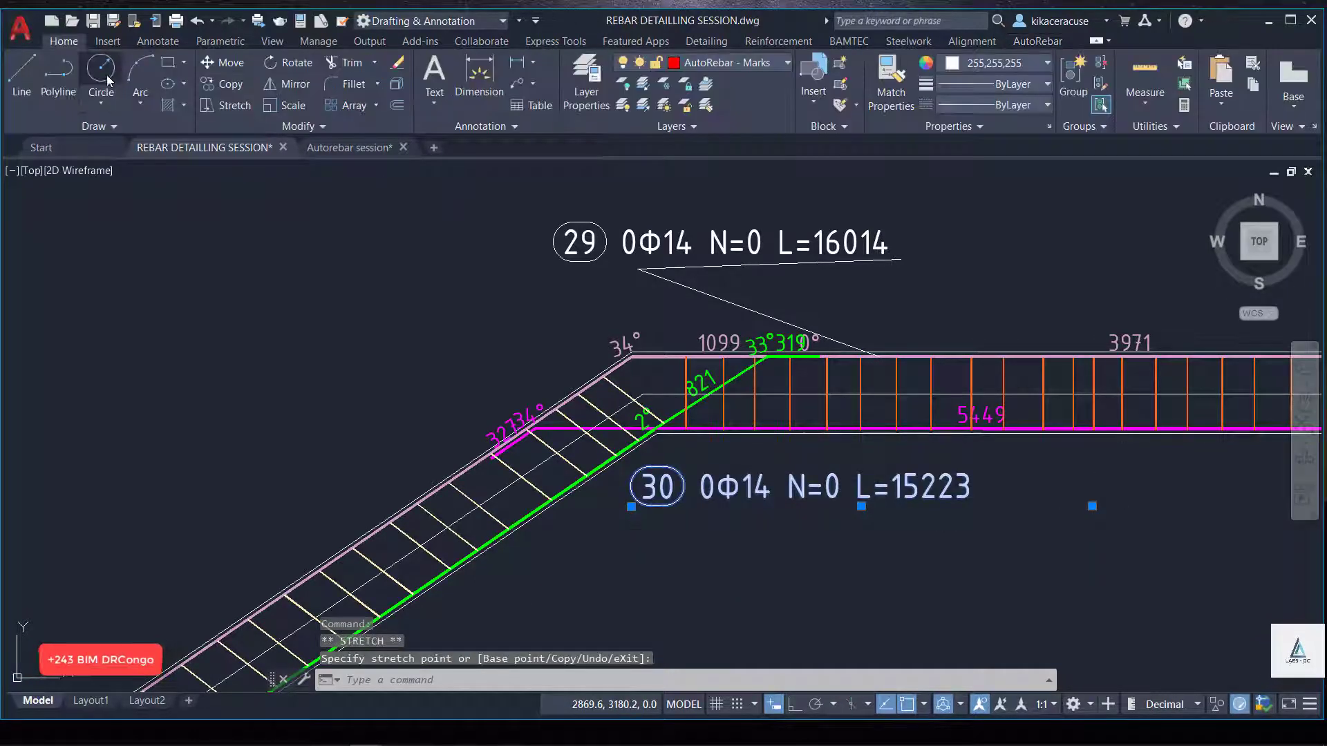
pyautogui.click(26, 74)
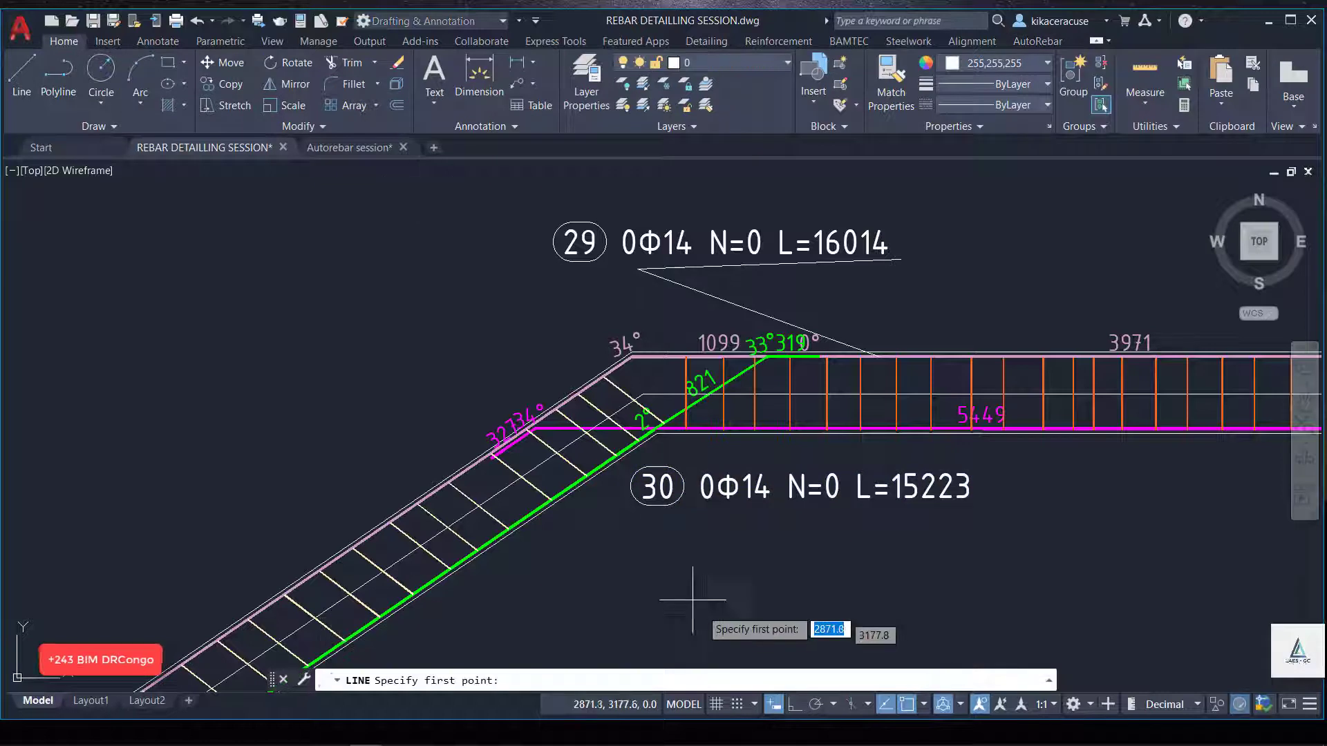
pyautogui.click(509, 528)
pyautogui.click(704, 561)
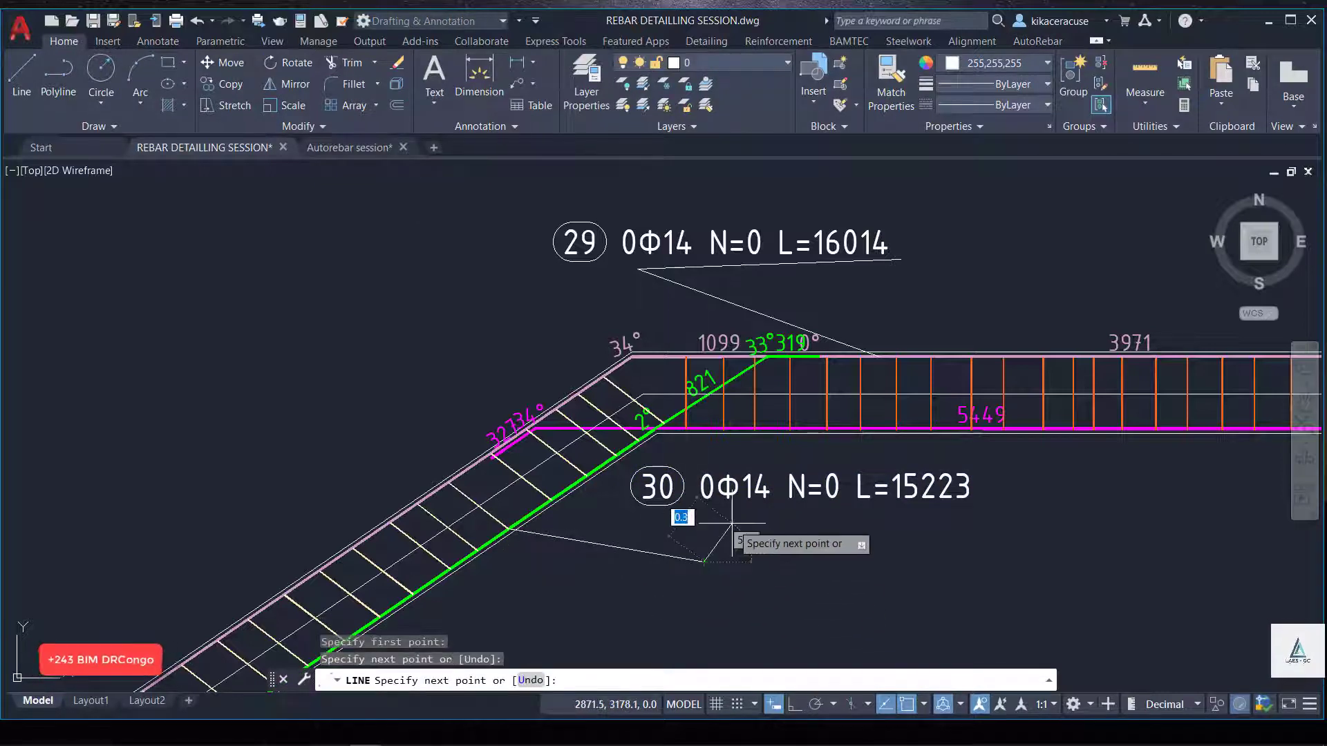
pyautogui.click(731, 523)
pyautogui.click(992, 521)
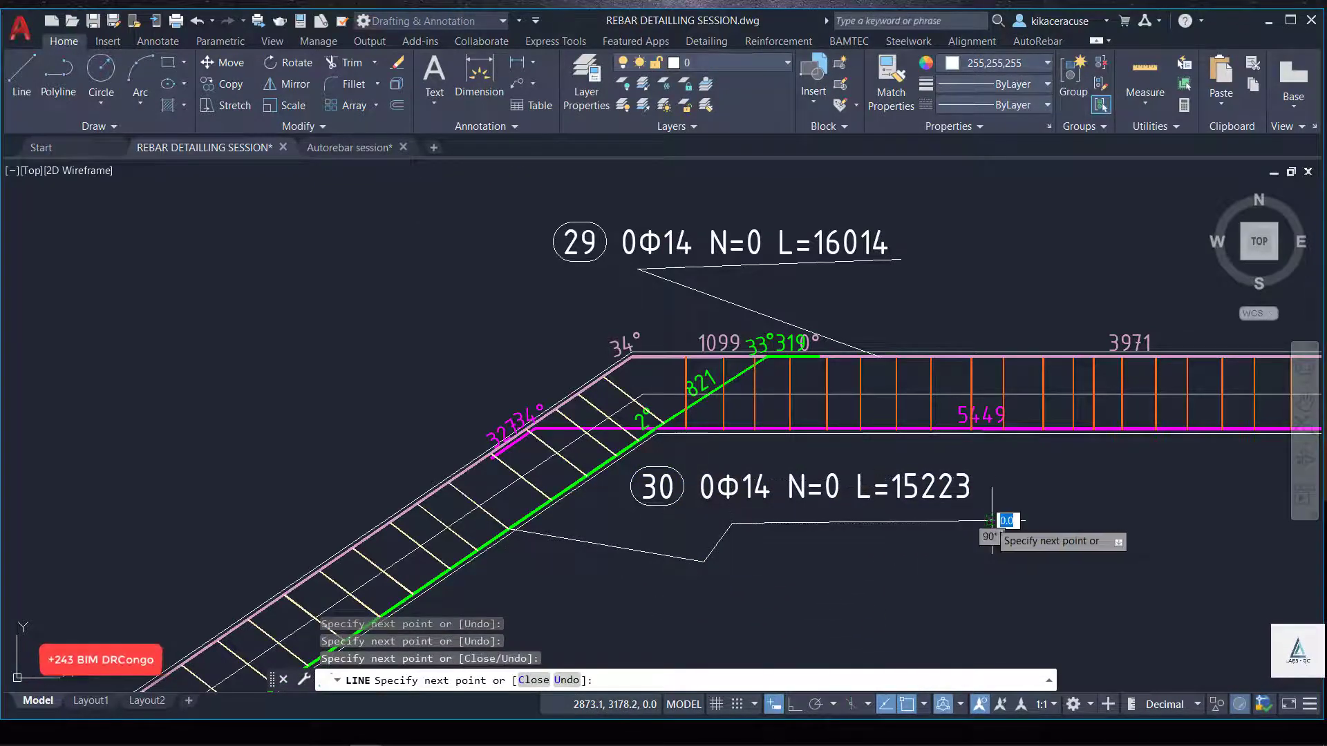
pyautogui.press('Escape')
pyautogui.scroll(-6, 658, 439)
# Zoom to the lower stair–beam junction with its 5010 bar and show the AutoRebar tools.
pyautogui.scroll(5, 498, 557)
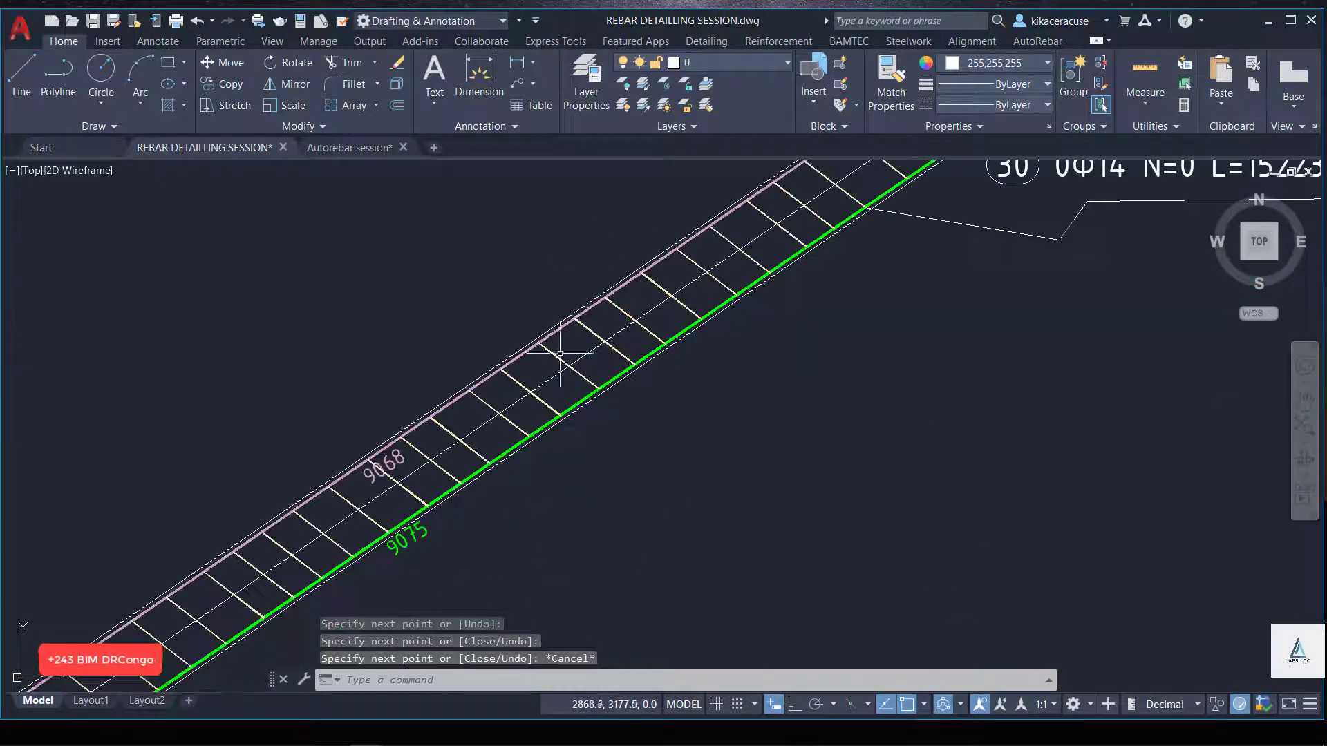
pyautogui.scroll(-3, 559, 353)
pyautogui.scroll(8, 207, 566)
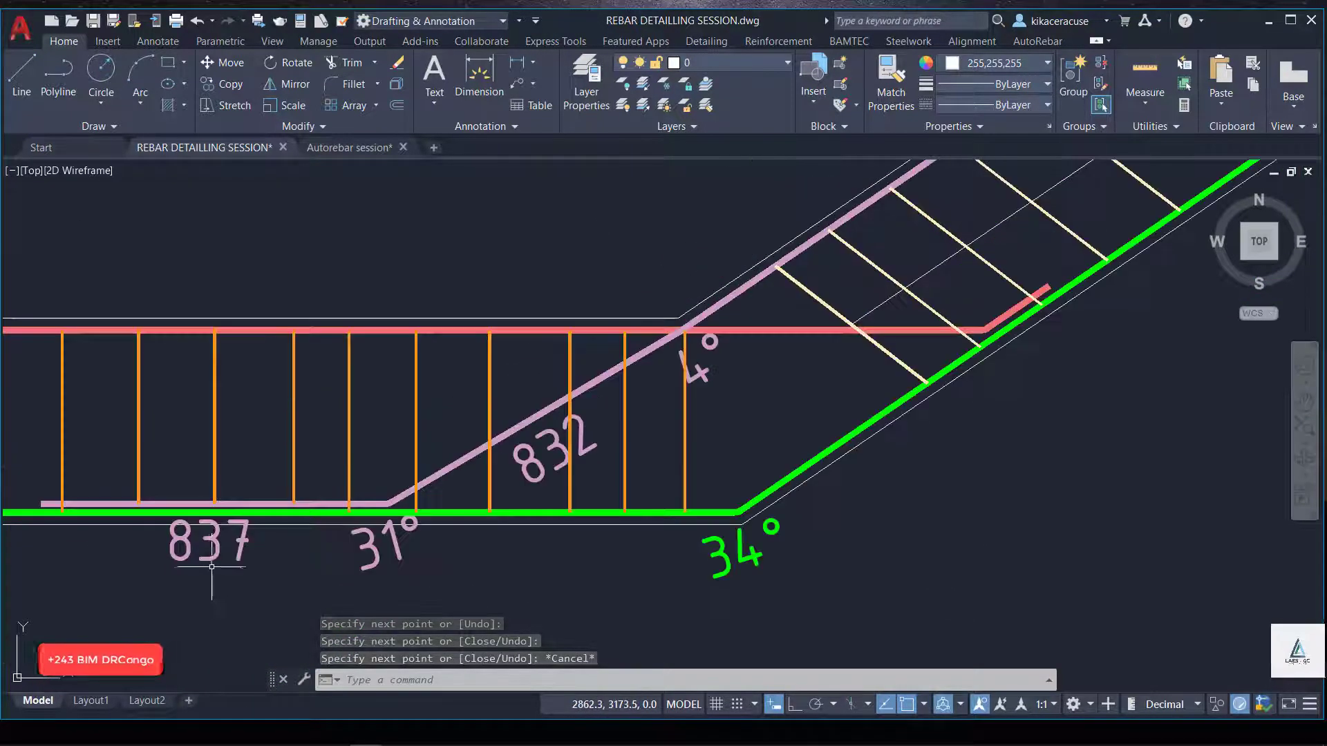
pyautogui.scroll(-4, 637, 515)
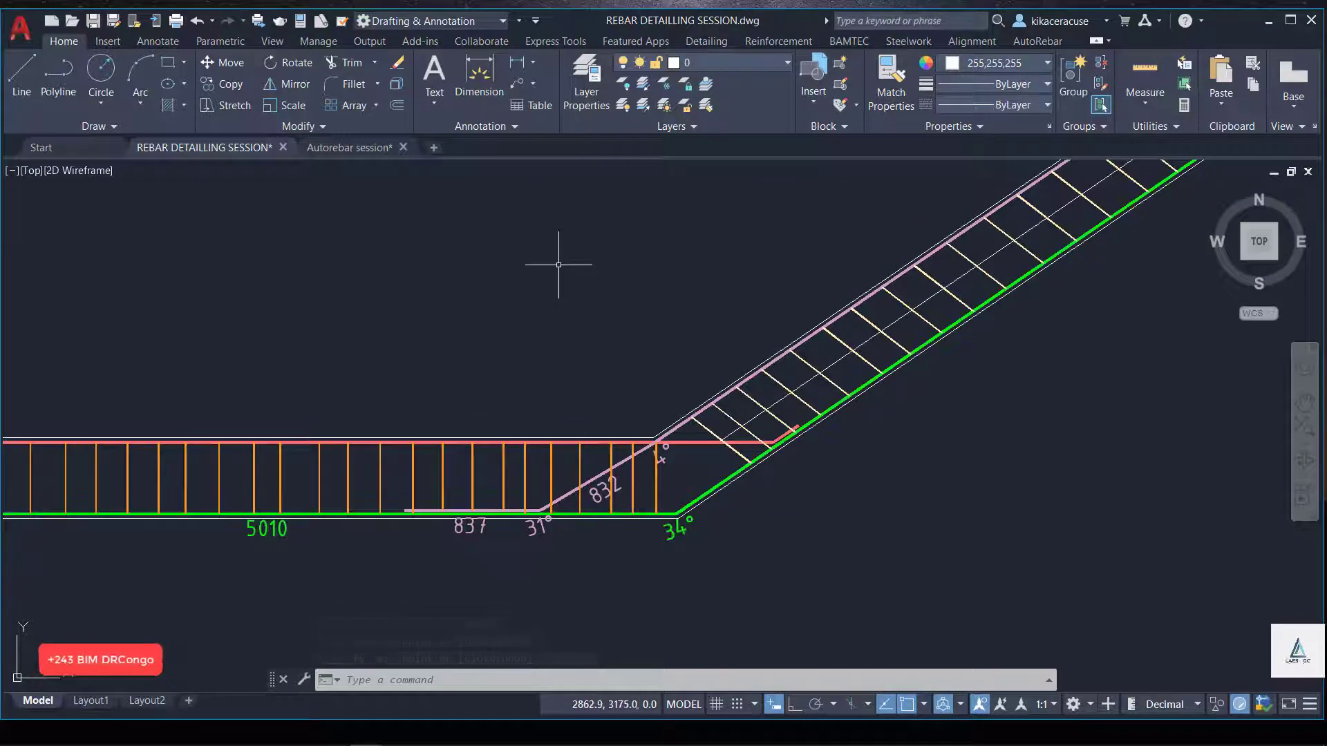
pyautogui.click(1036, 40)
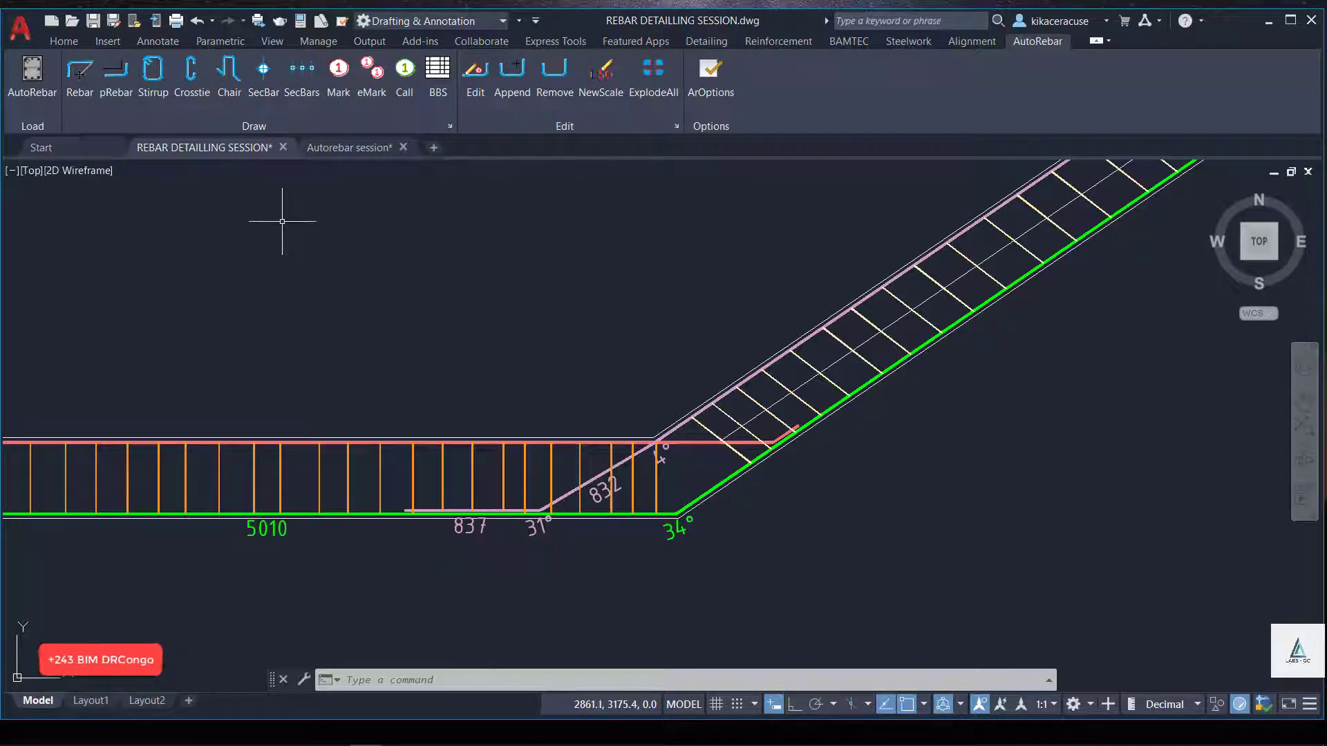
# Place bar mark 31 (0Φ14 N=0 L=6270) horizontally above the lower horizontal bar.
pyautogui.click(338, 72)
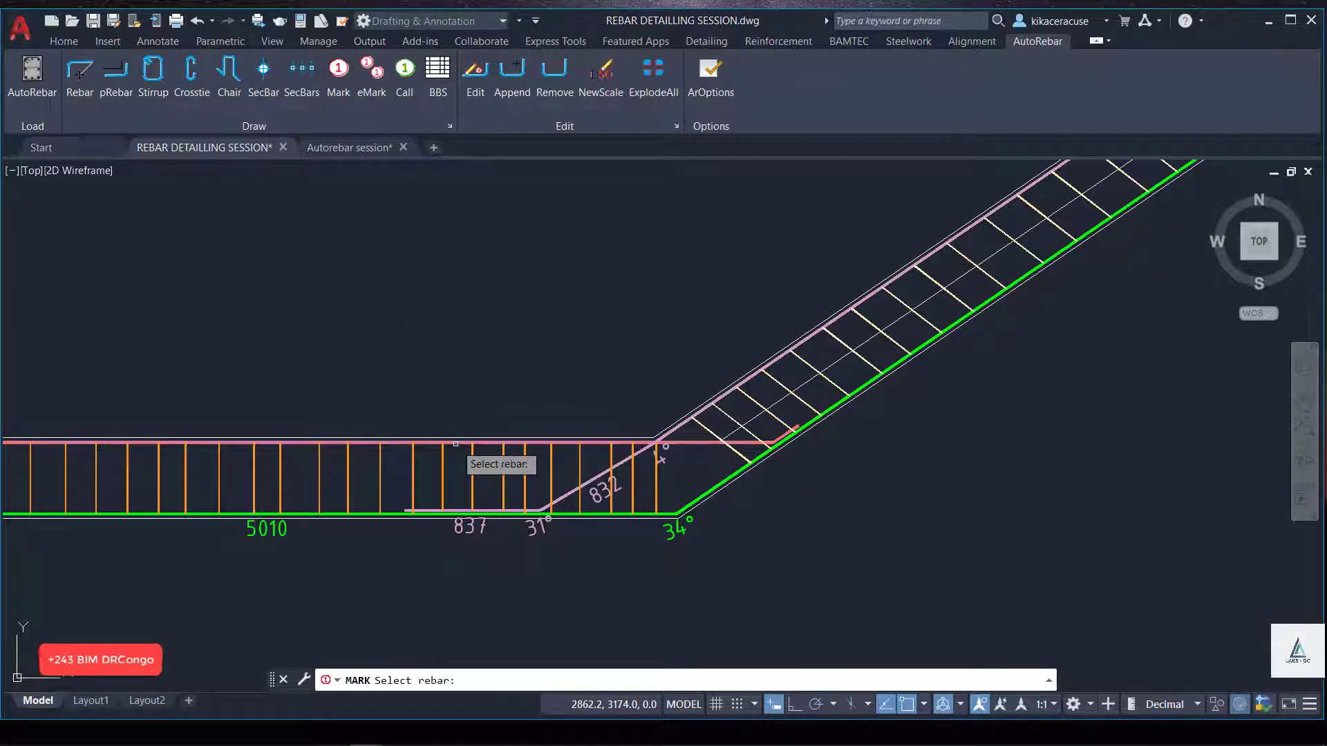
pyautogui.click(459, 446)
pyautogui.click(260, 301)
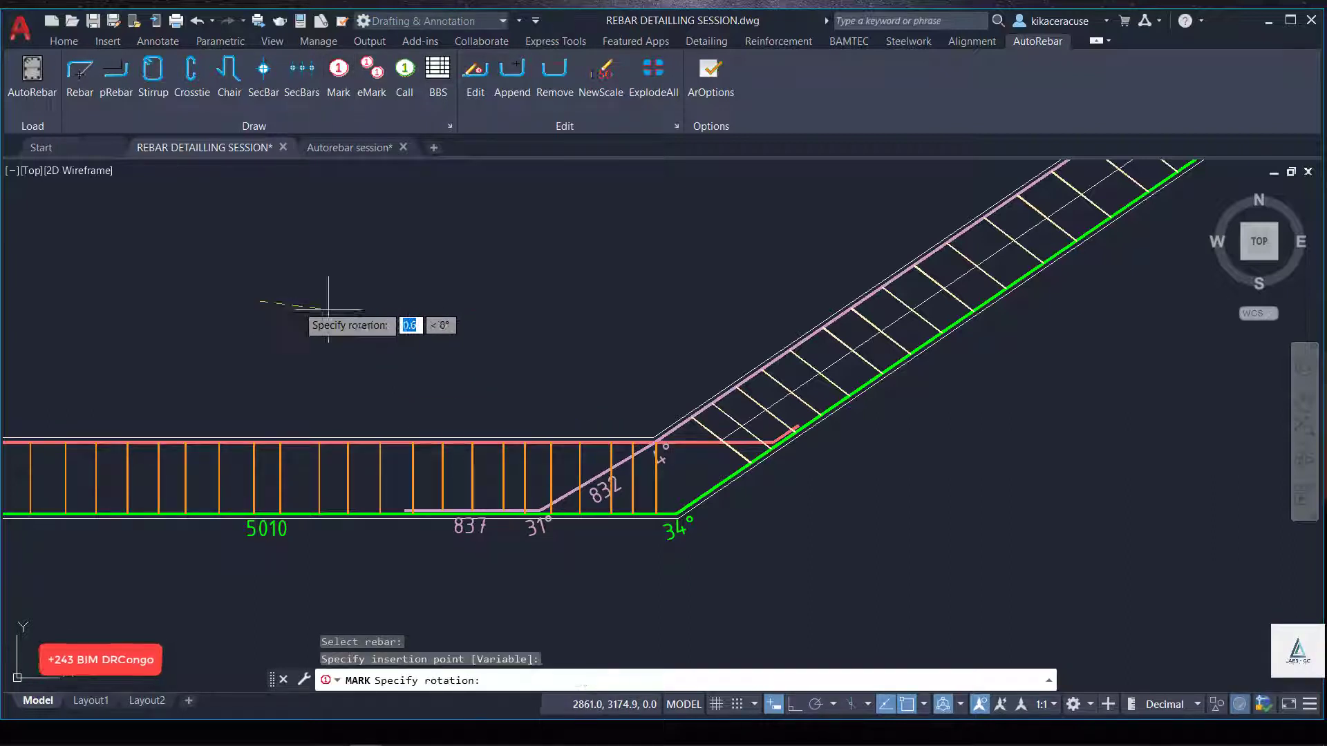
pyautogui.click(608, 302)
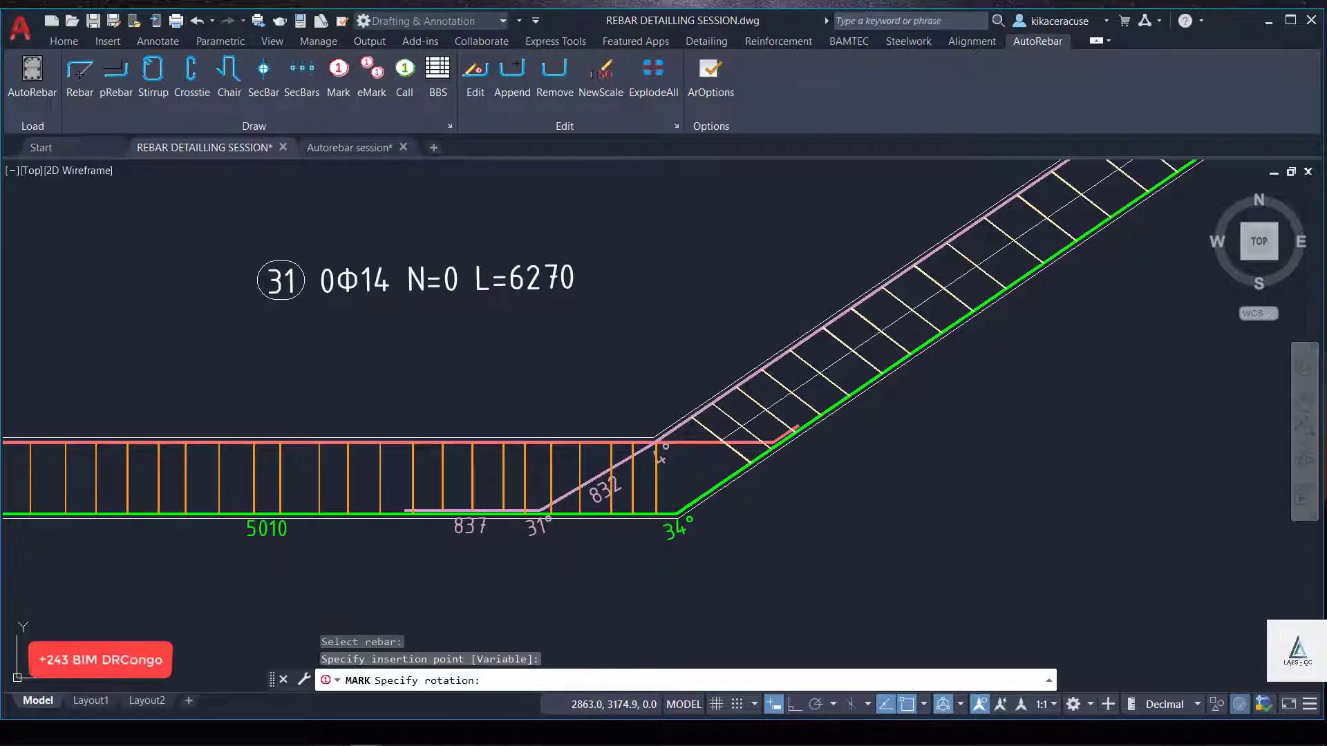
pyautogui.click(64, 41)
pyautogui.click(21, 76)
# Draw a leader line from beneath the mark 31 label down to the lower horizontal bar.
pyautogui.scroll(4, 269, 438)
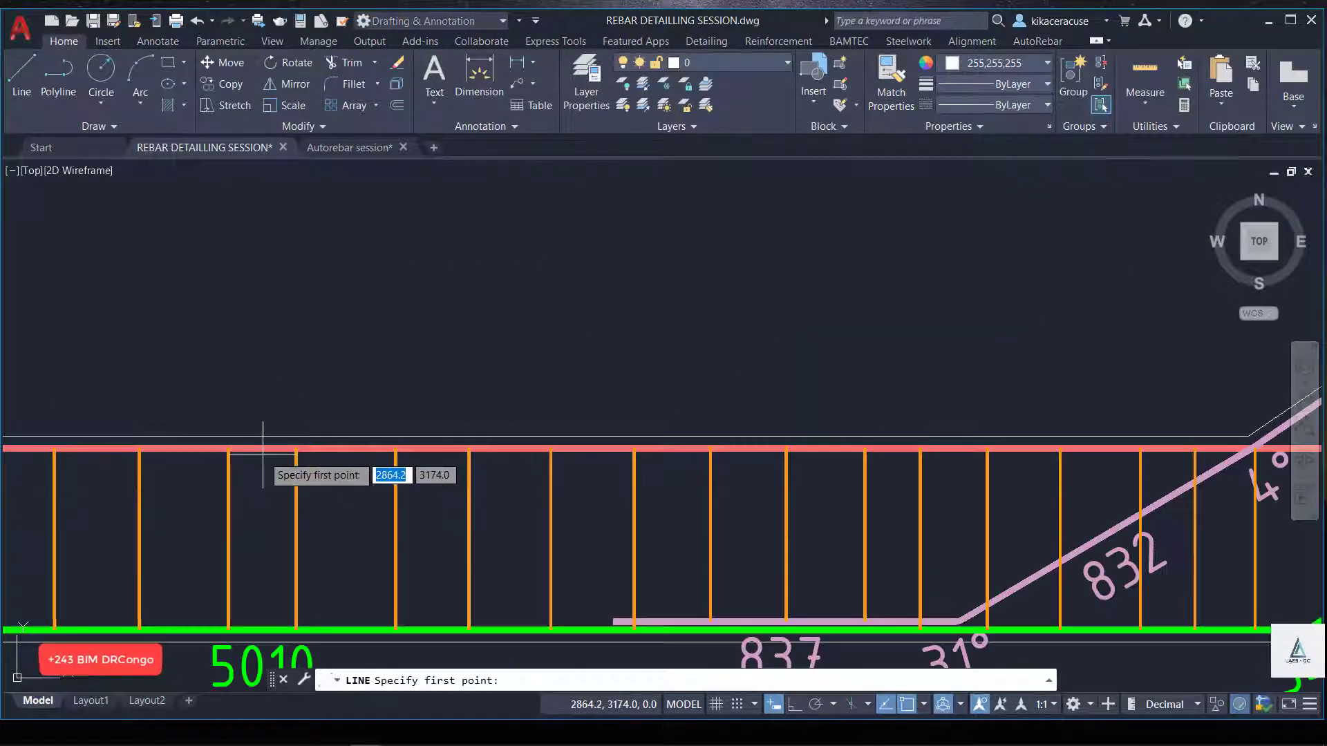
pyautogui.click(277, 449)
pyautogui.scroll(-4, 187, 482)
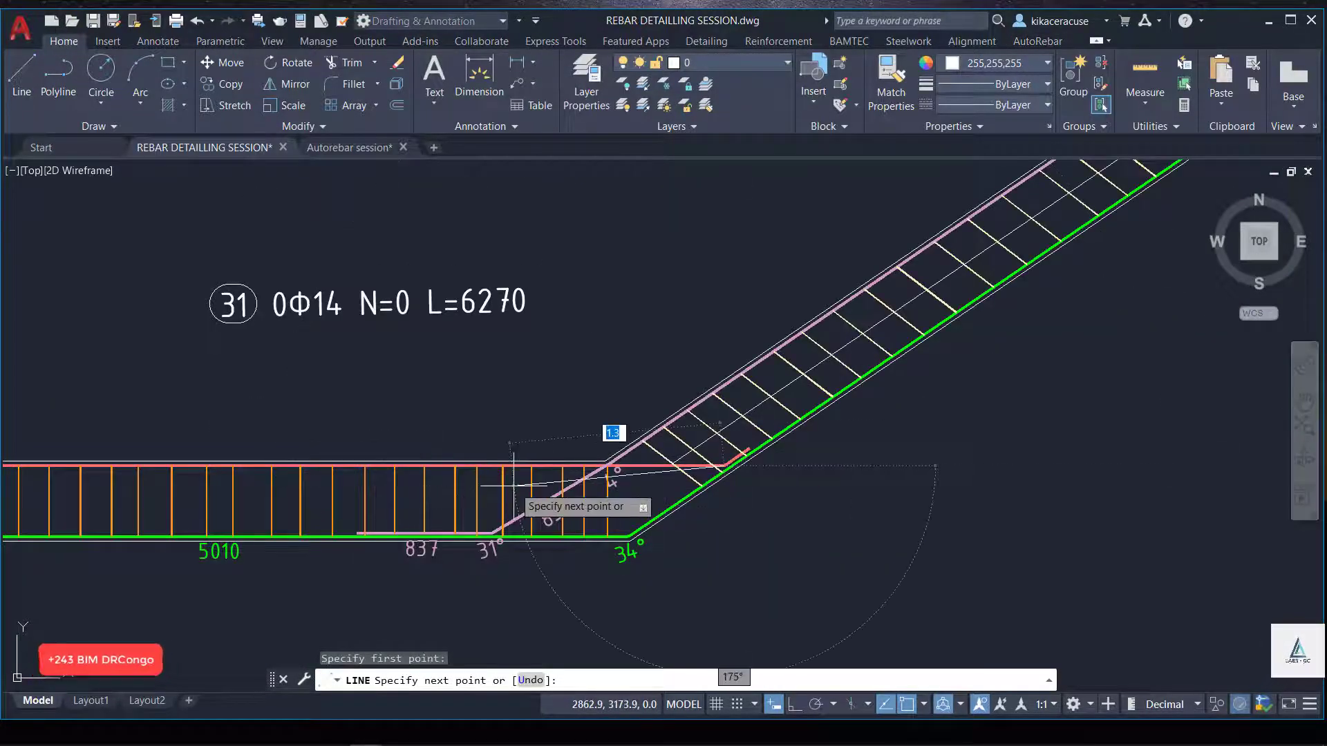
pyautogui.press('Escape')
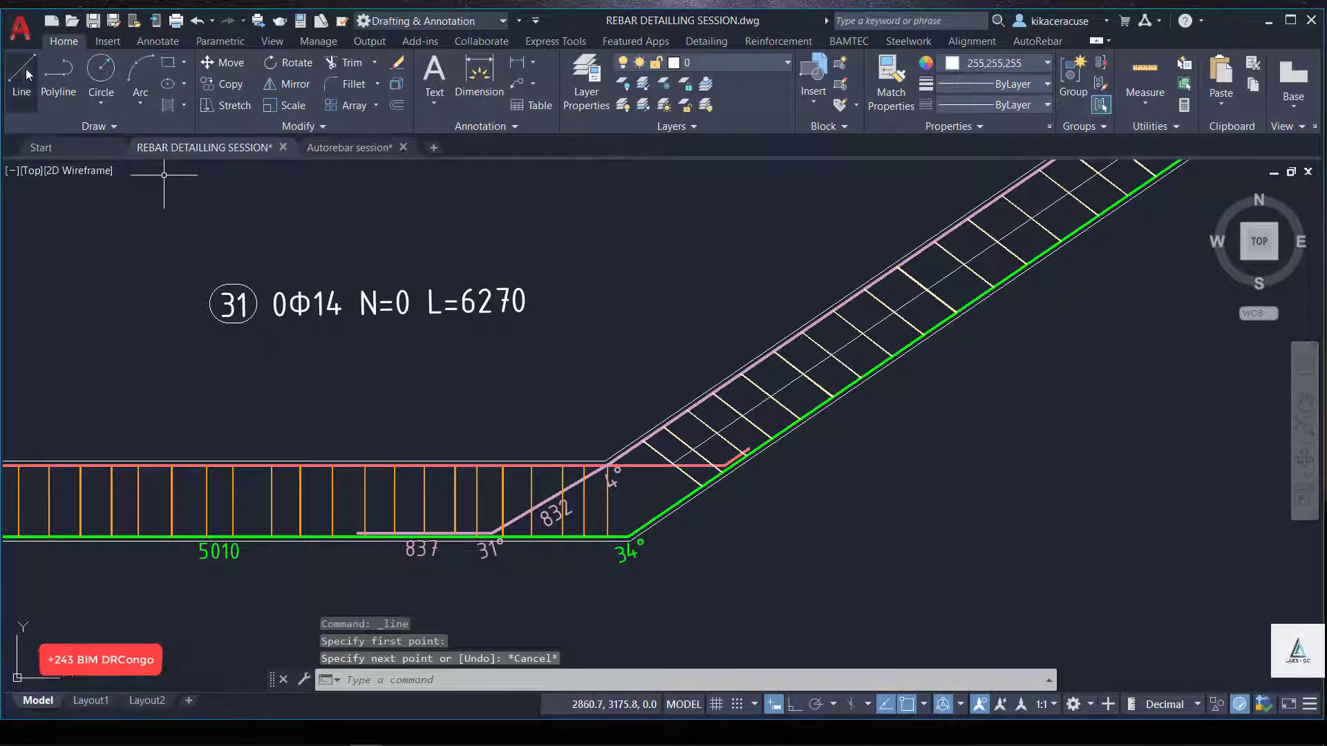
pyautogui.click(27, 75)
pyautogui.click(208, 339)
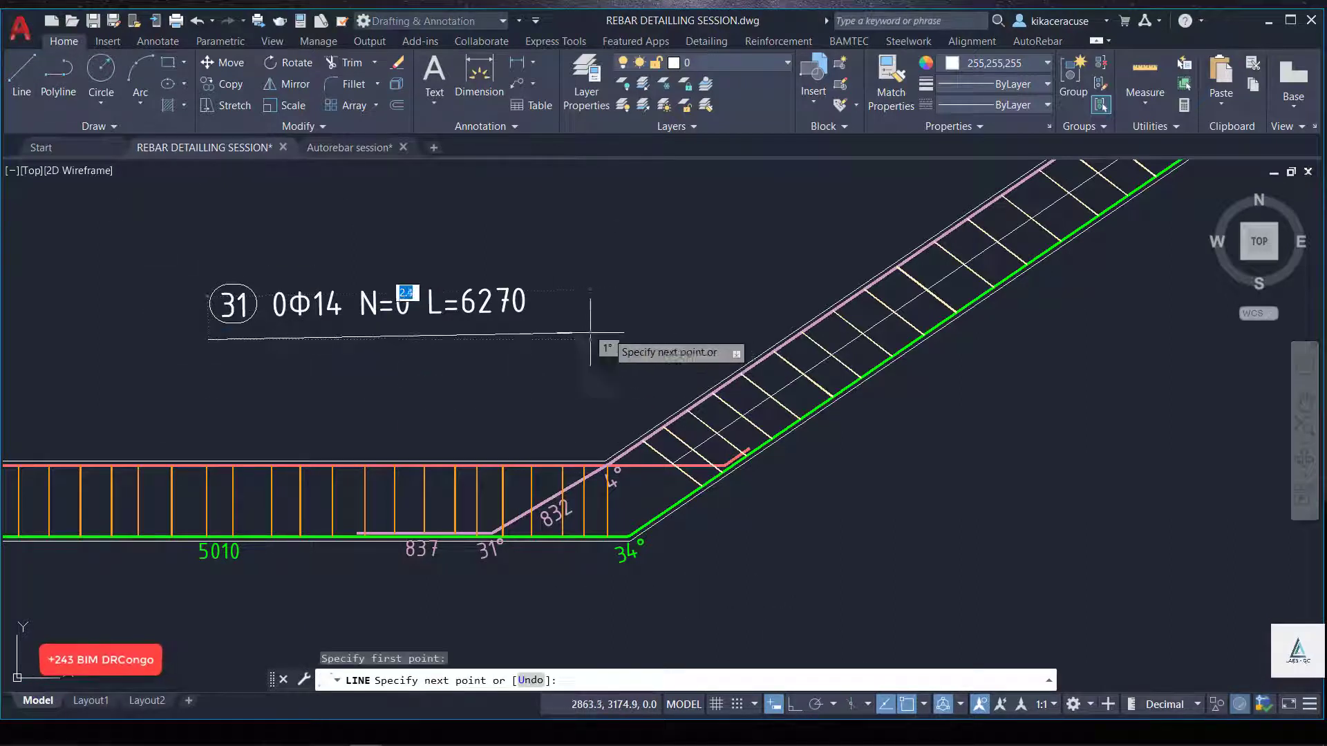
pyautogui.click(569, 335)
pyautogui.scroll(8, 202, 467)
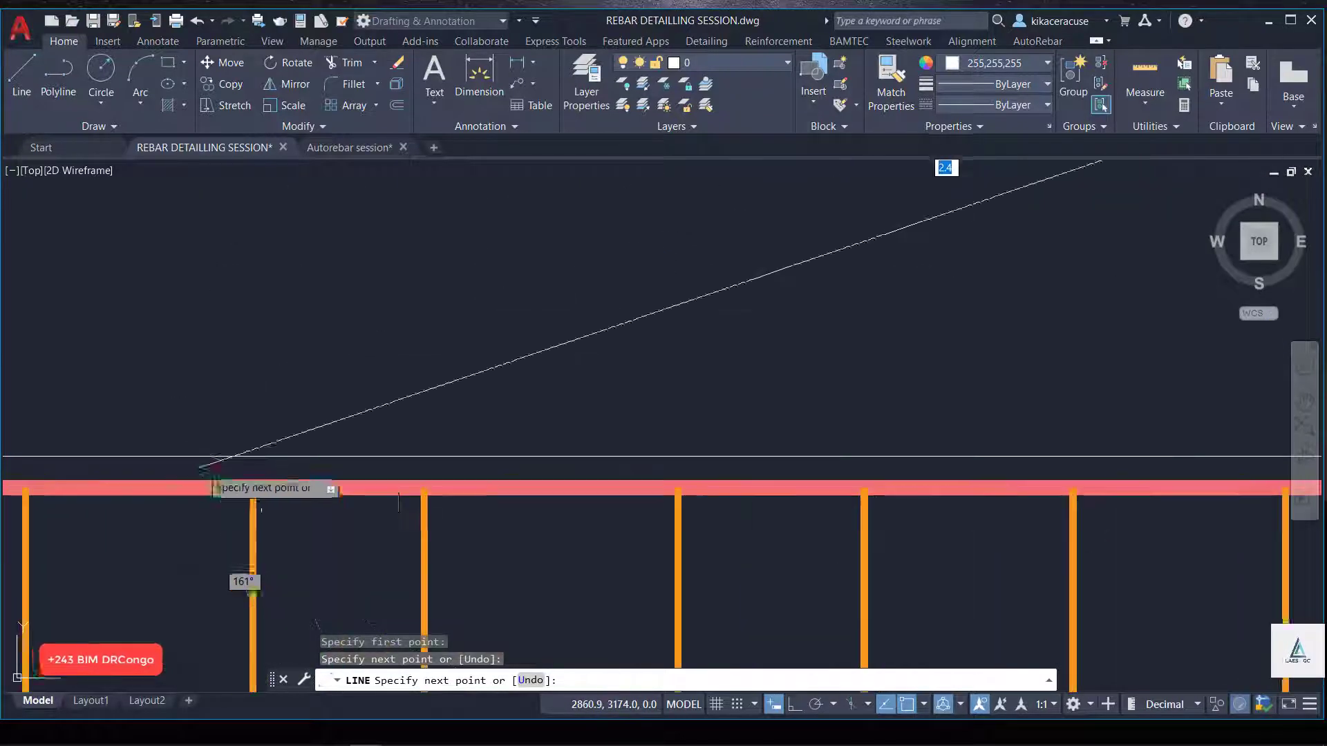
pyautogui.click(316, 482)
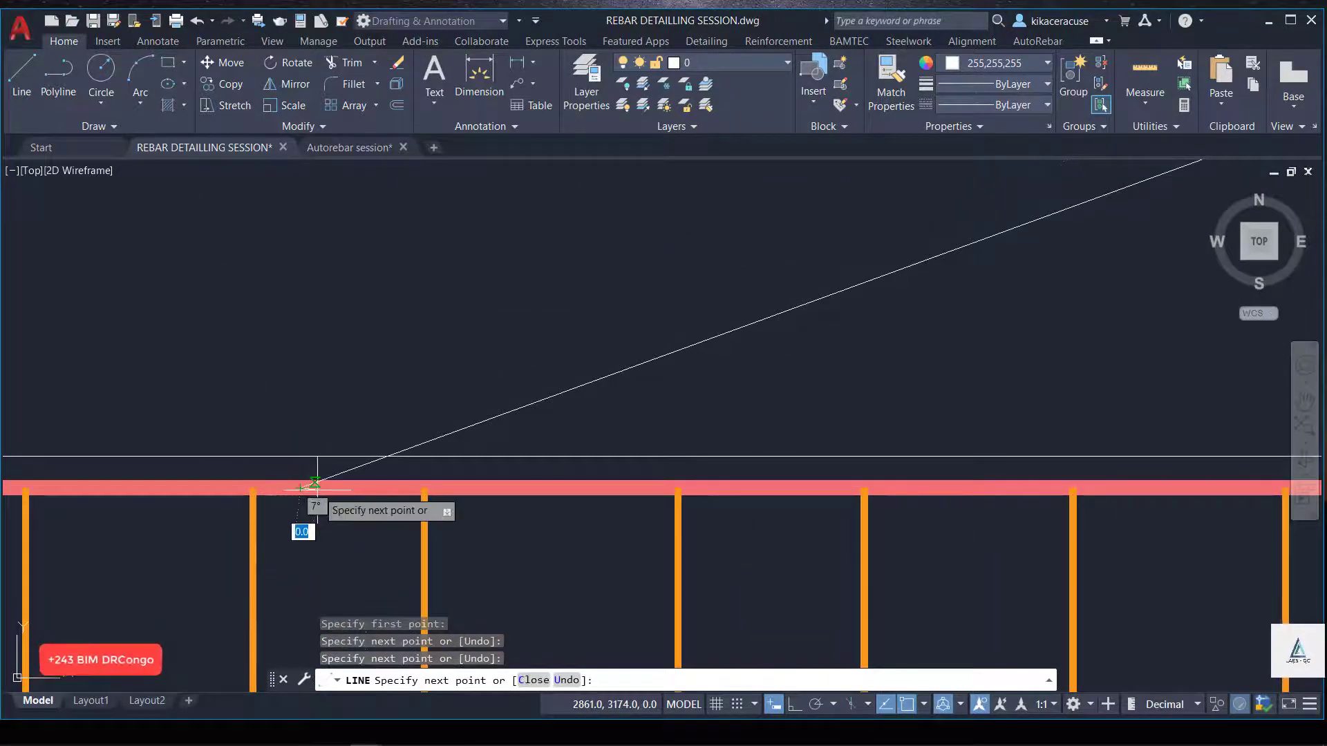
pyautogui.press('Escape')
pyautogui.scroll(-5, 484, 442)
# Zoom out over the whole drawing, then zoom in on the bar bending schedule table.
pyautogui.scroll(2, 765, 345)
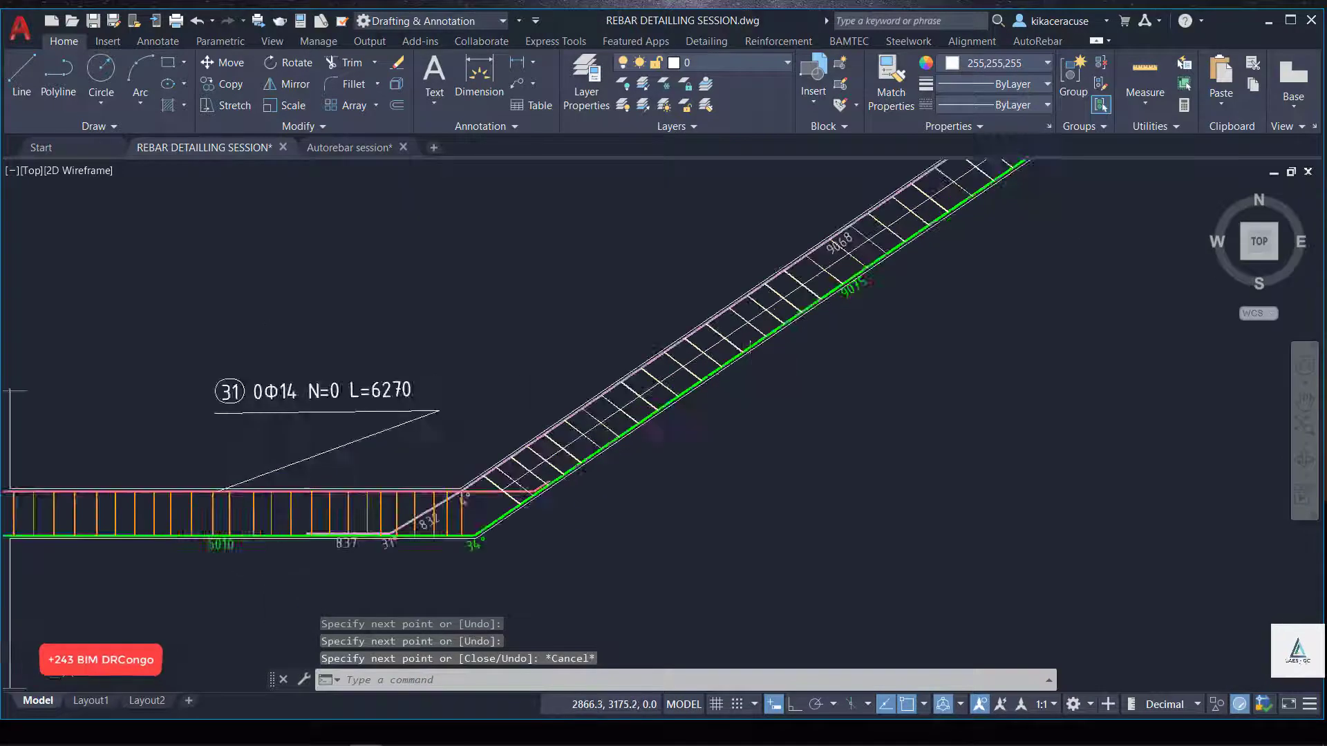
pyautogui.scroll(2, 660, 431)
pyautogui.scroll(-4, 515, 500)
pyautogui.scroll(-5, 608, 434)
pyautogui.scroll(3, 653, 424)
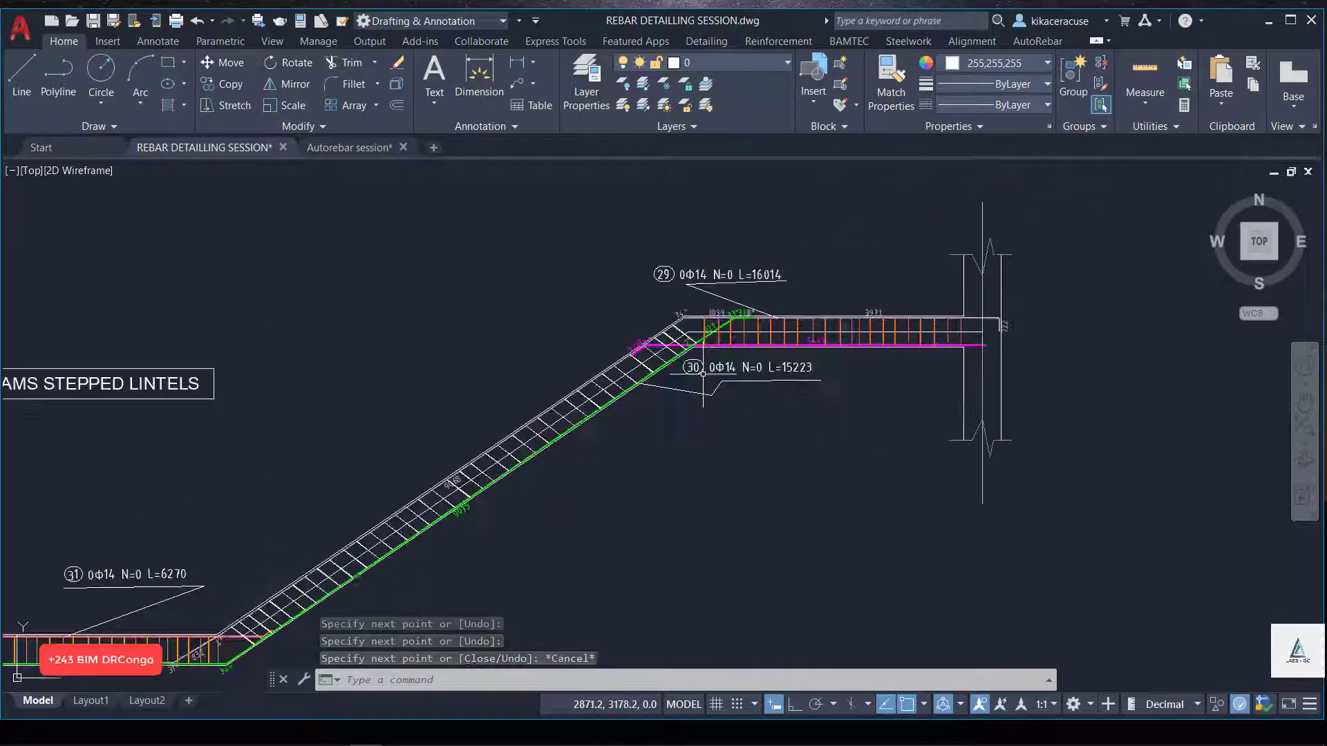
pyautogui.scroll(-2, 760, 325)
pyautogui.scroll(-1, 786, 300)
pyautogui.click(581, 337)
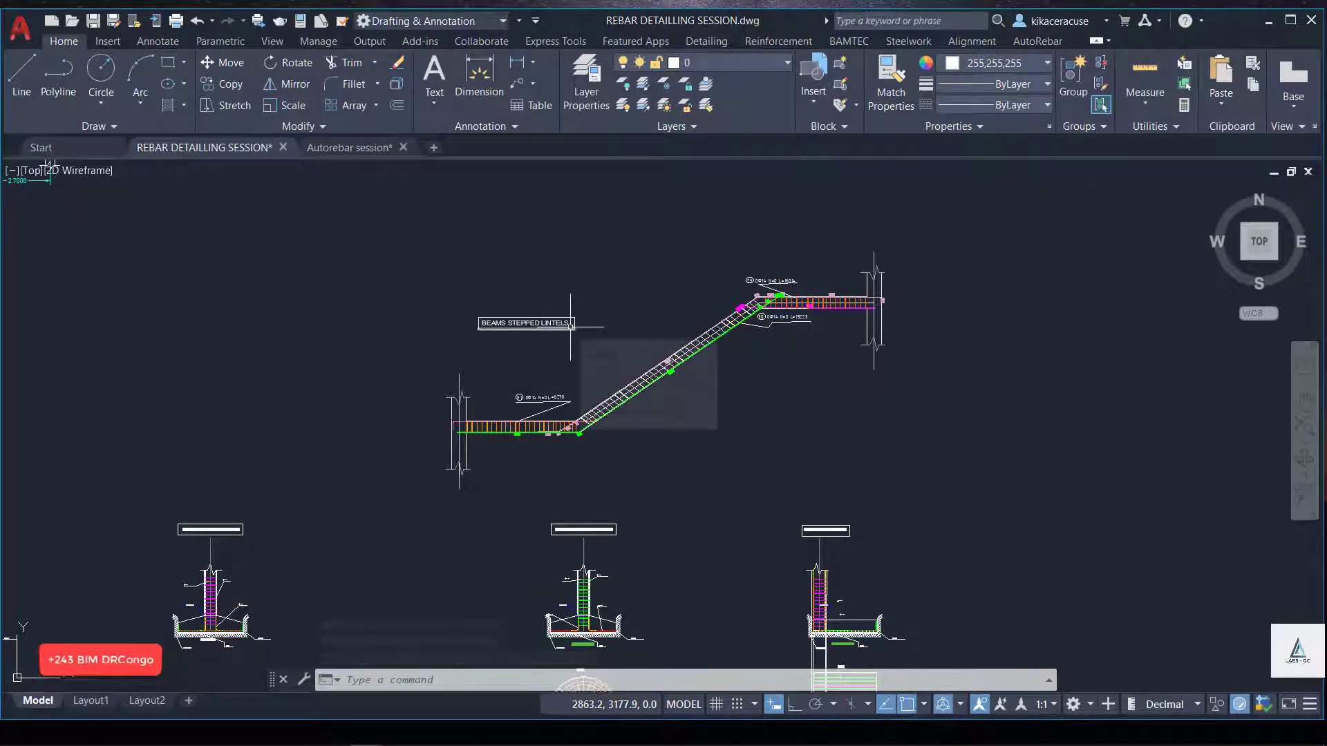
pyautogui.click(717, 431)
pyautogui.scroll(-3, 636, 349)
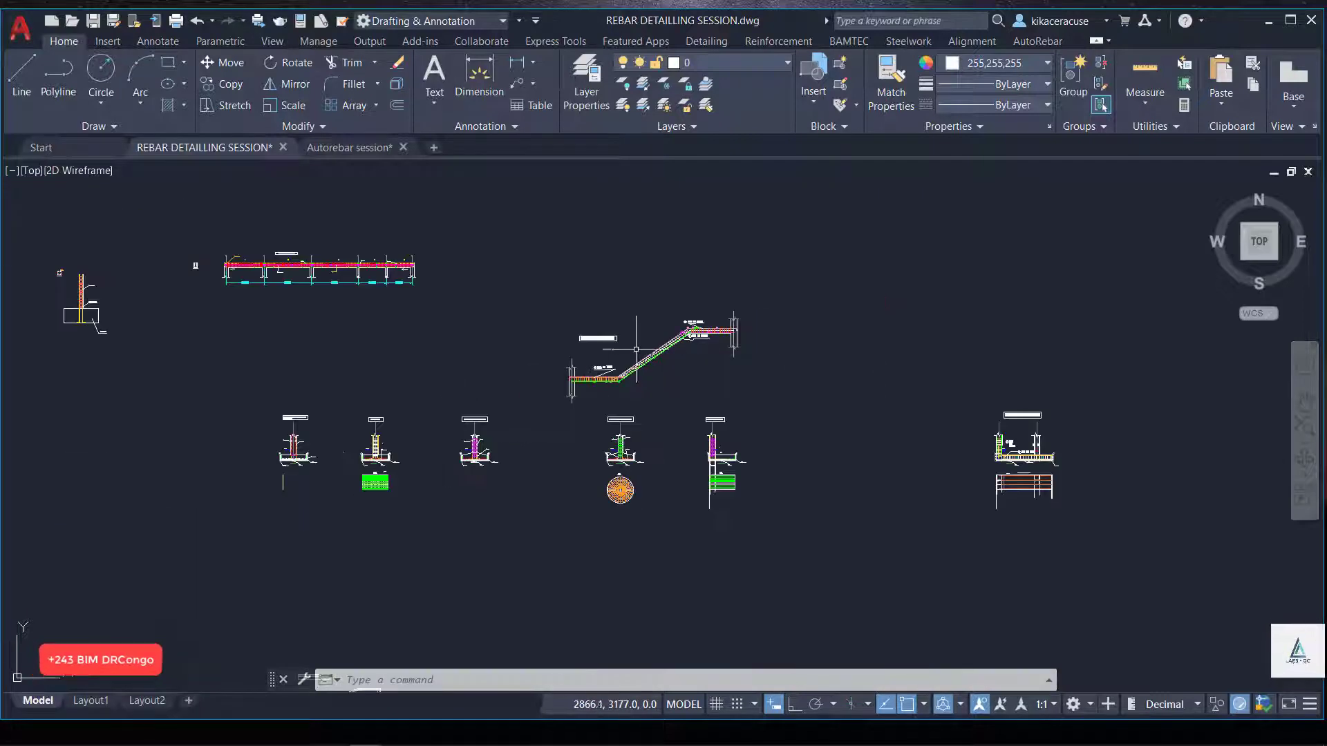
pyautogui.scroll(-4, 591, 368)
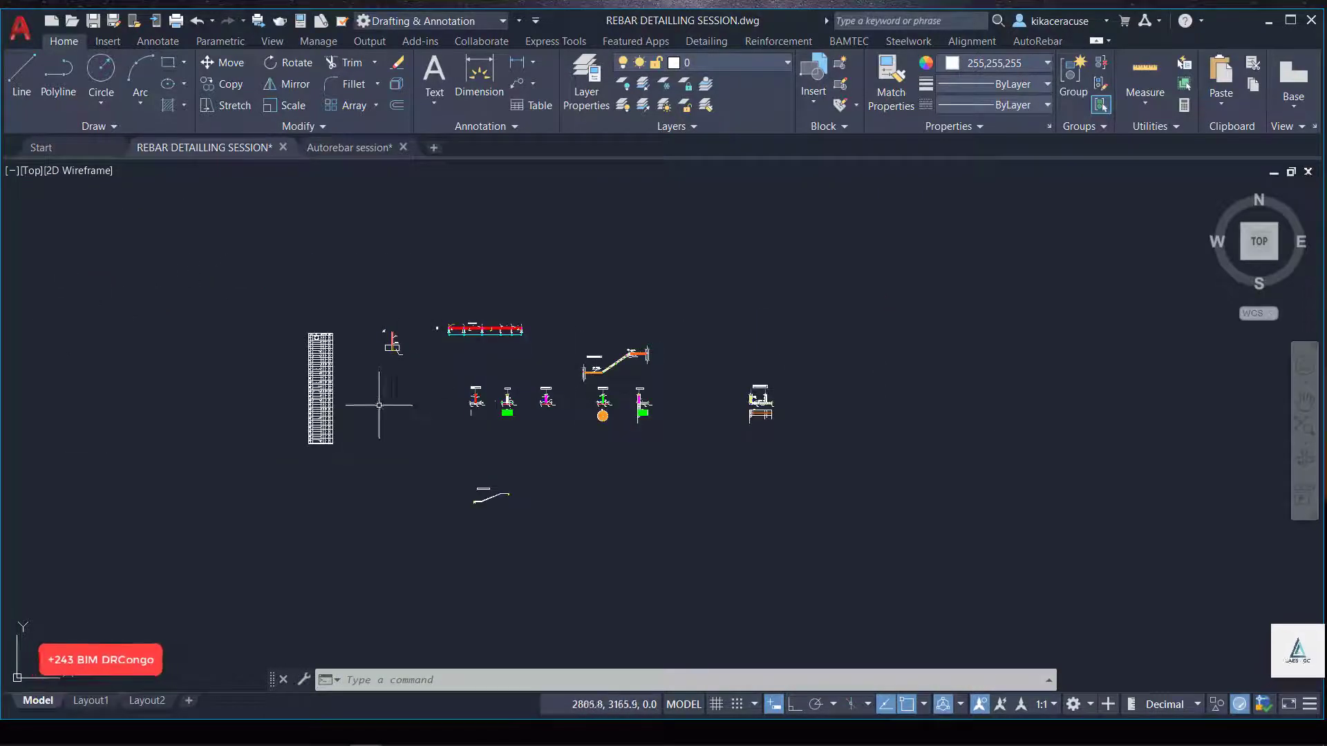
pyautogui.scroll(5, 318, 438)
pyautogui.scroll(3, 318, 438)
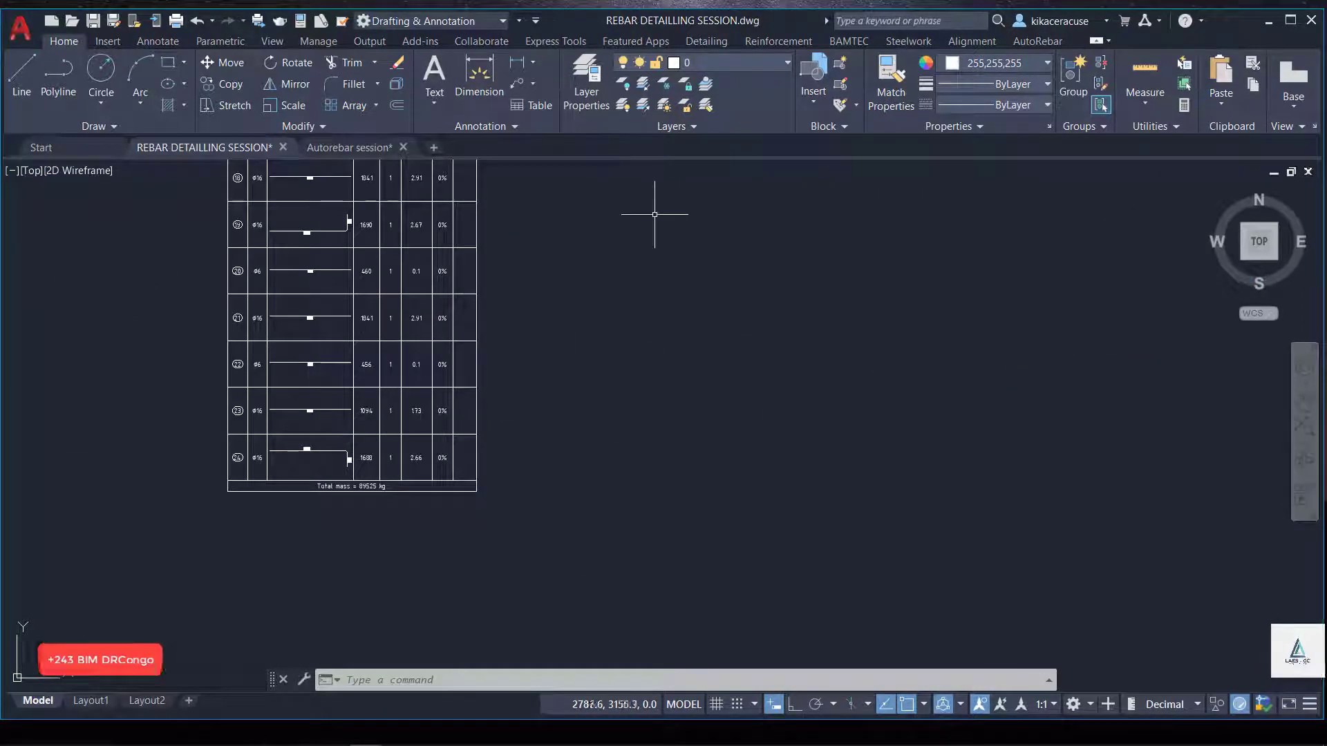
pyautogui.click(1033, 41)
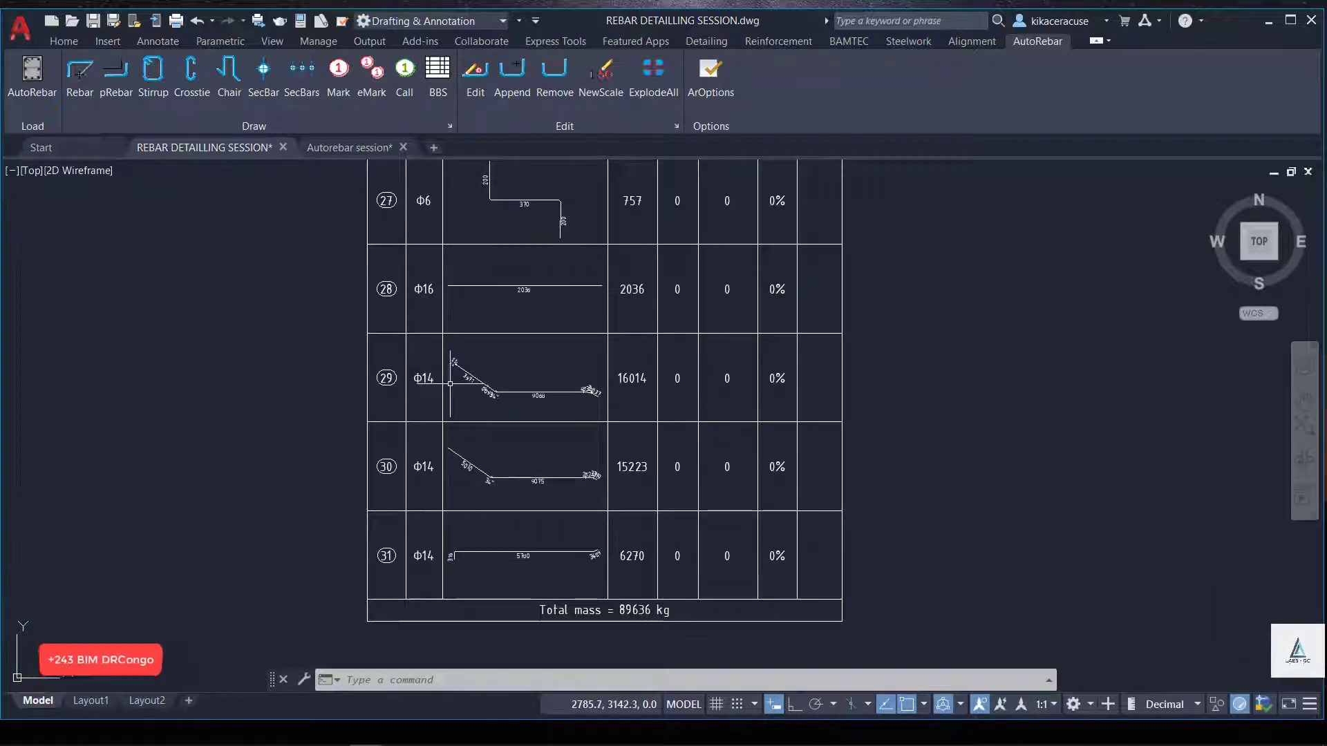
pyautogui.scroll(4, 488, 370)
pyautogui.scroll(4, 494, 373)
pyautogui.scroll(-6, 414, 385)
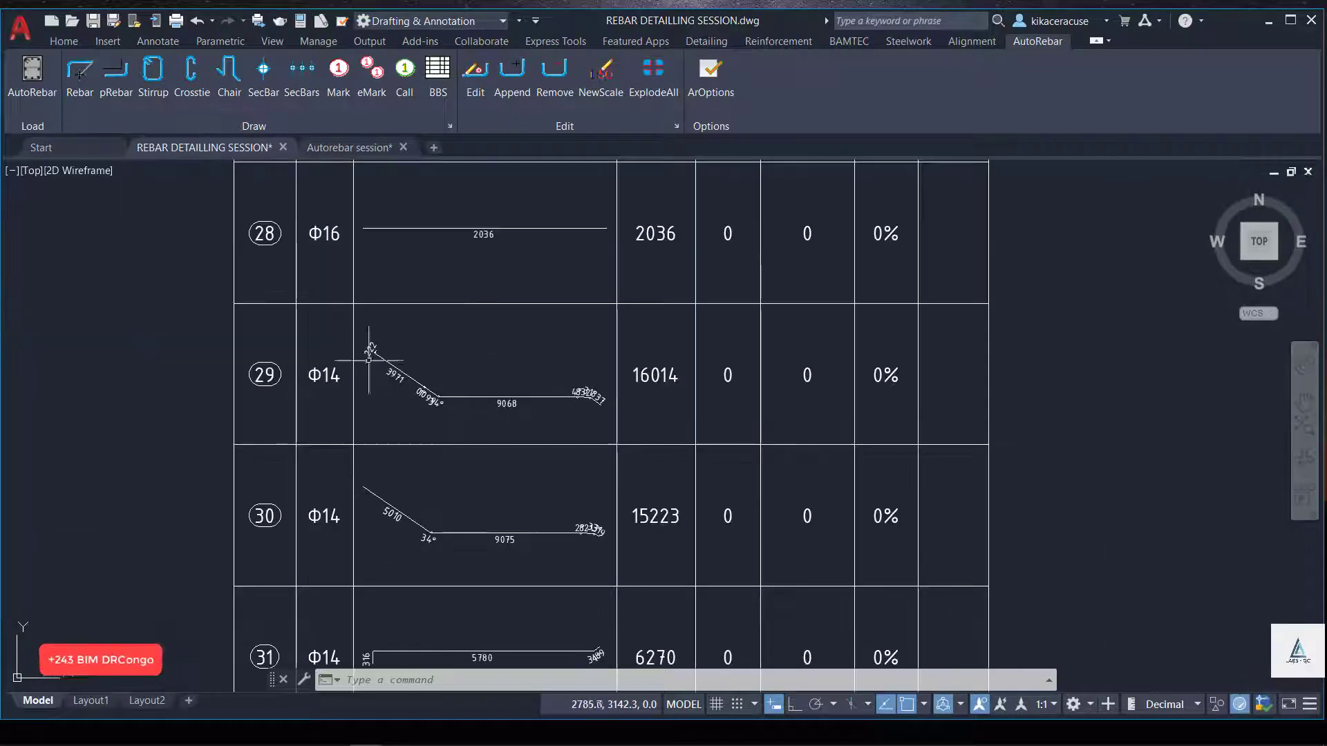
pyautogui.scroll(-5, 366, 415)
pyautogui.scroll(7, 372, 427)
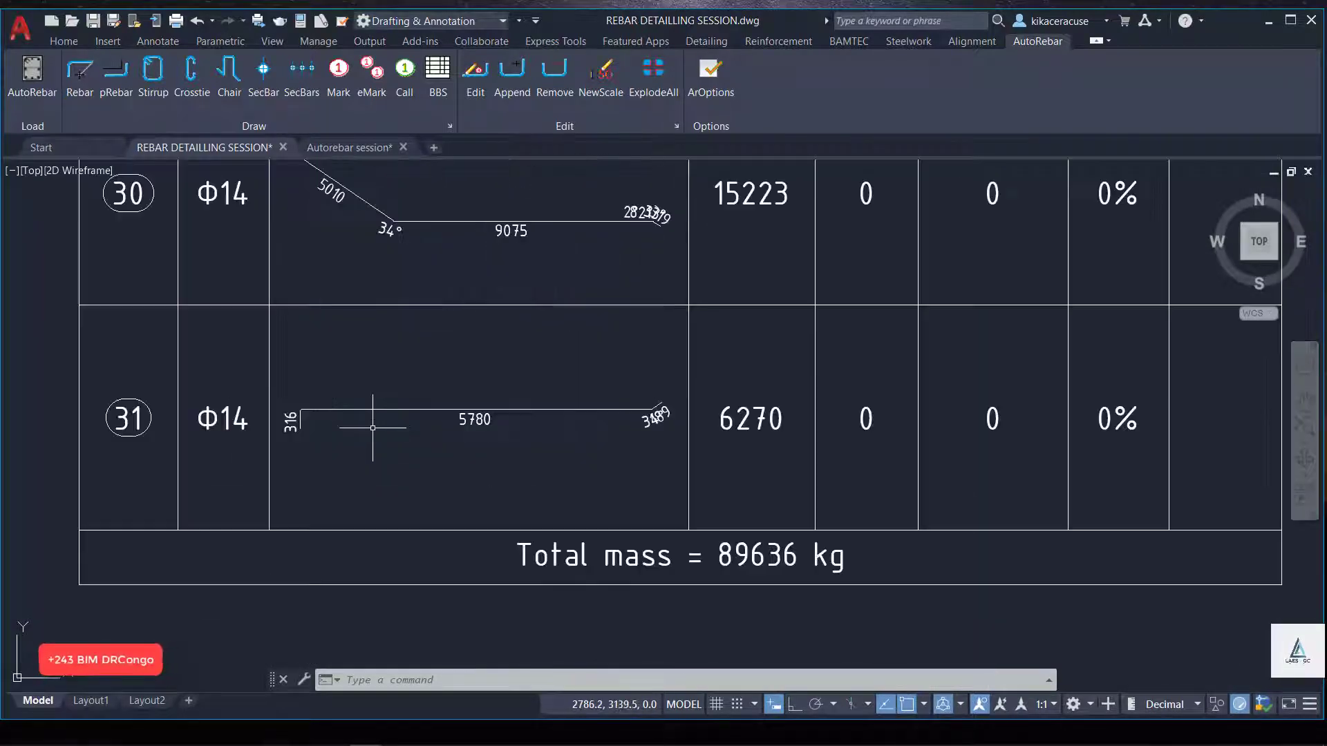
pyautogui.scroll(6, 374, 197)
pyautogui.scroll(-4, 335, 380)
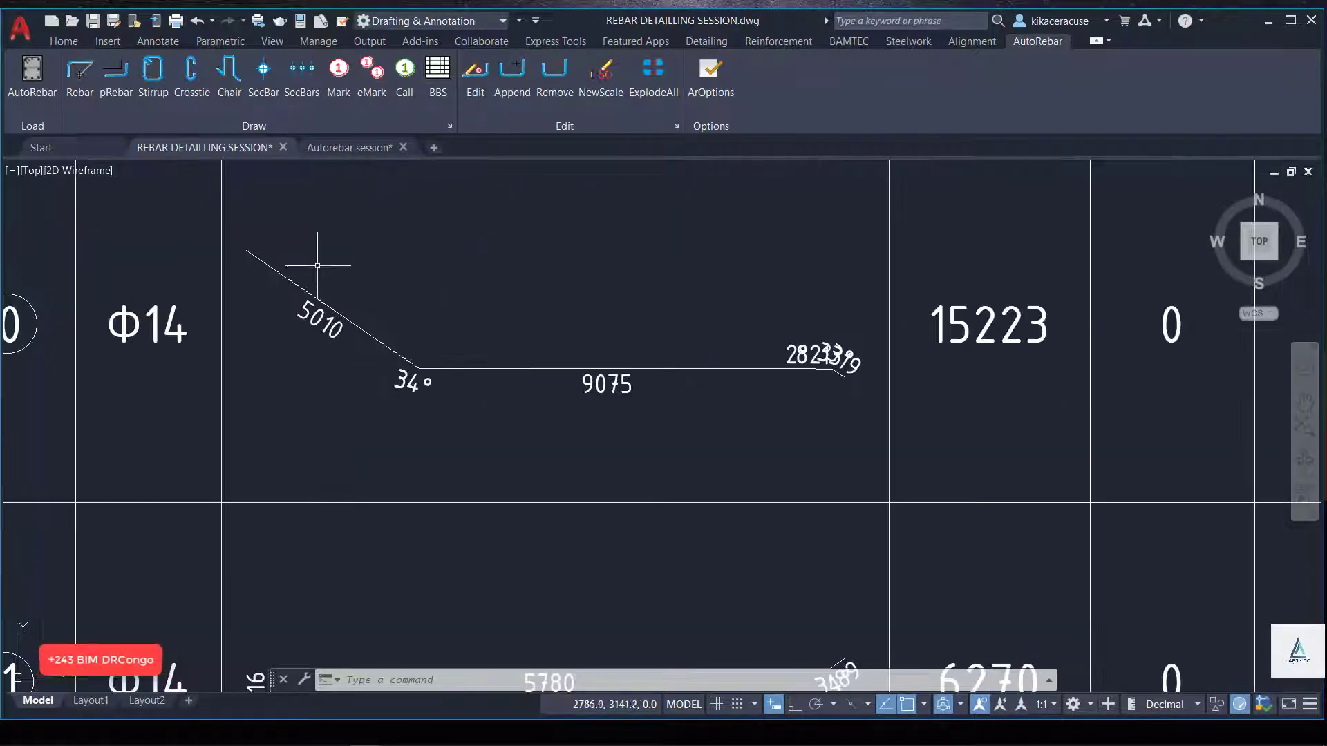
pyautogui.scroll(-1, 324, 343)
pyautogui.scroll(-3, 207, 415)
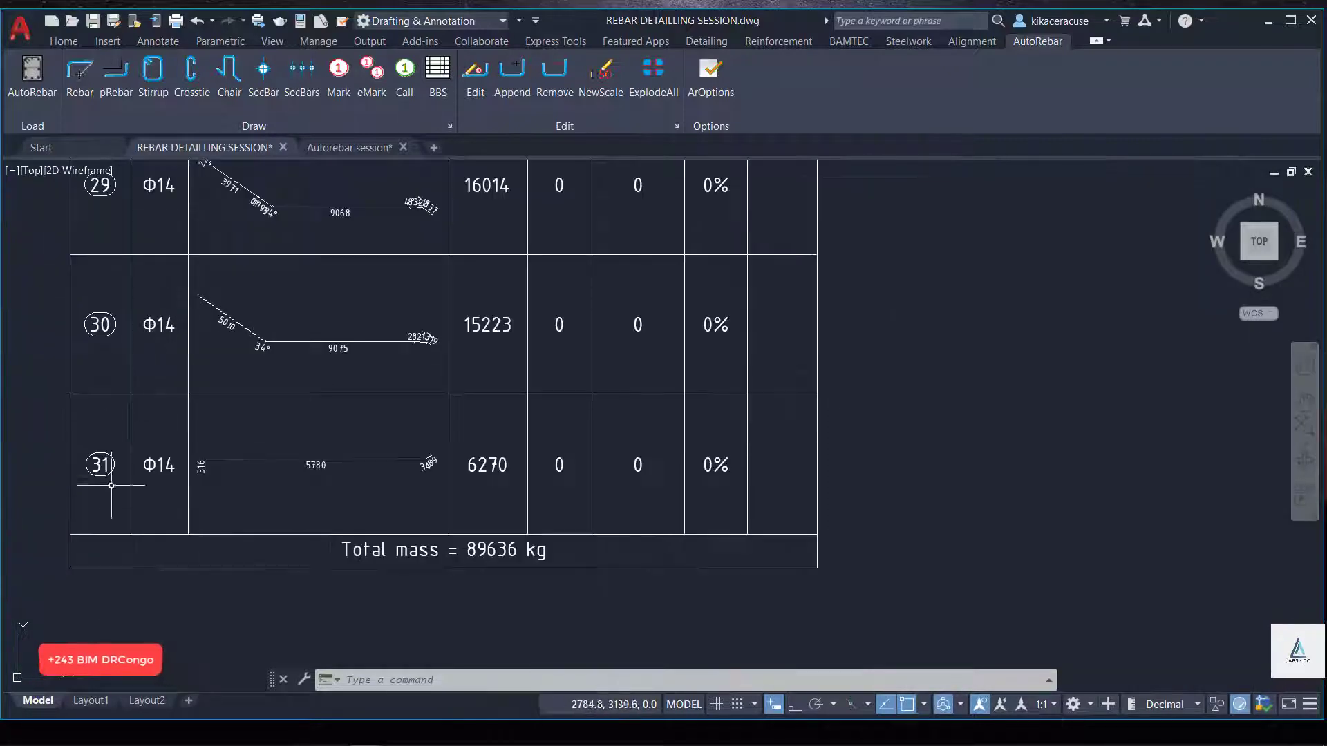
pyautogui.scroll(-3, 131, 512)
pyautogui.scroll(-5, 159, 499)
pyautogui.scroll(10, 159, 499)
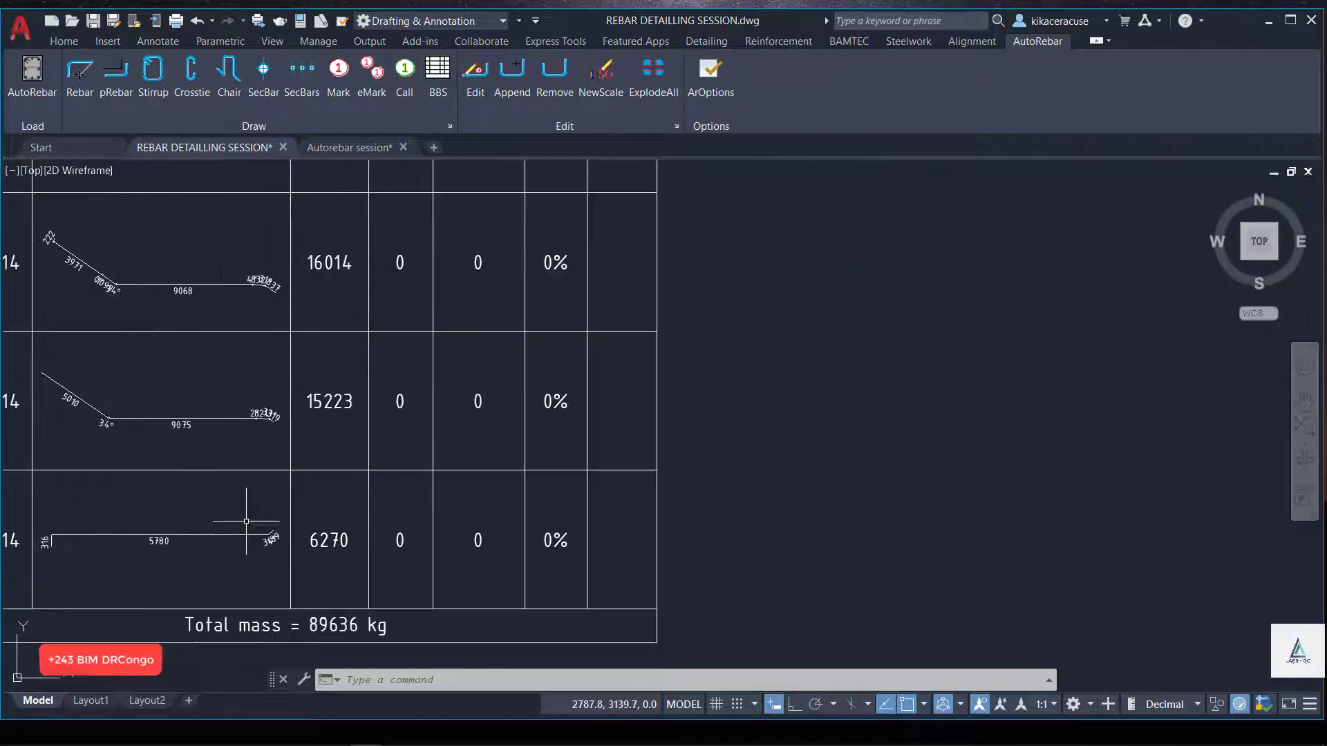
pyautogui.scroll(-10, 299, 489)
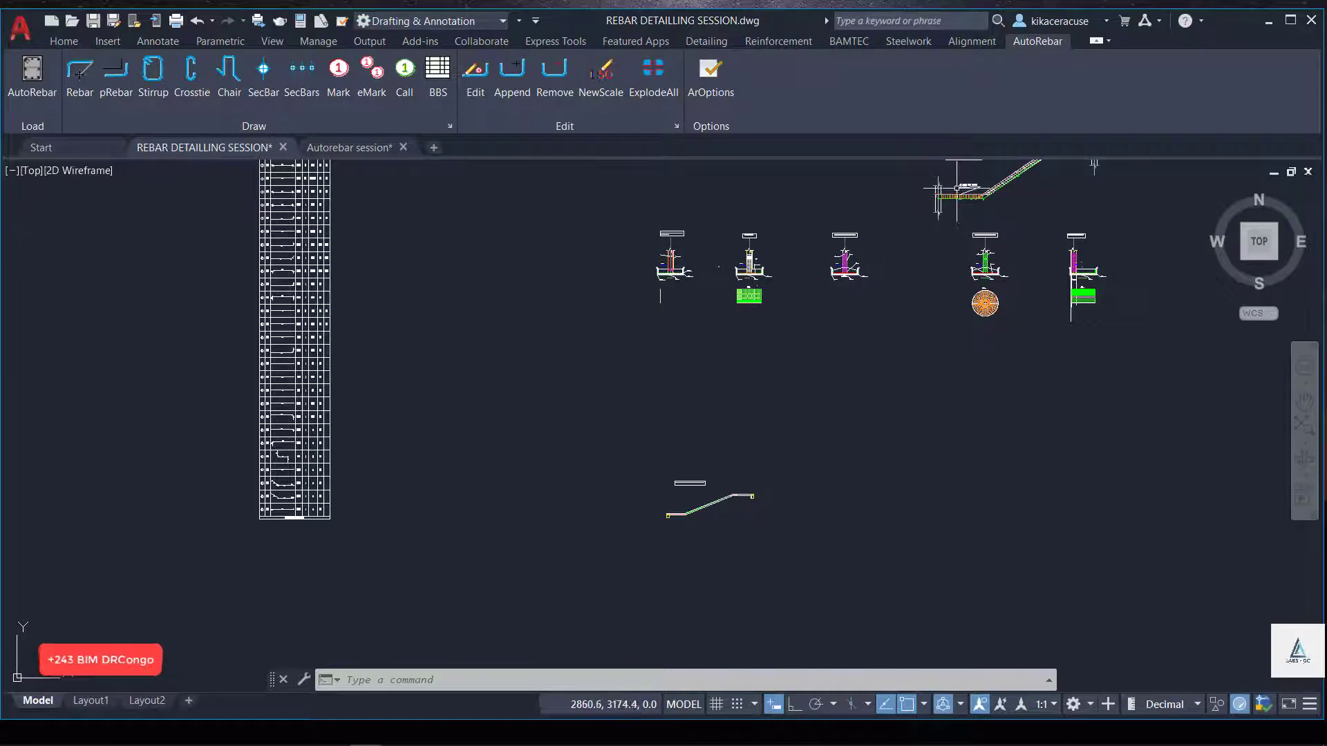
pyautogui.scroll(10, 957, 188)
# Zoom to the stepped lintel, select the mark 31 label and open its AutoRebar Edit dialog.
pyautogui.scroll(4, 1078, 229)
pyautogui.scroll(-4, 679, 391)
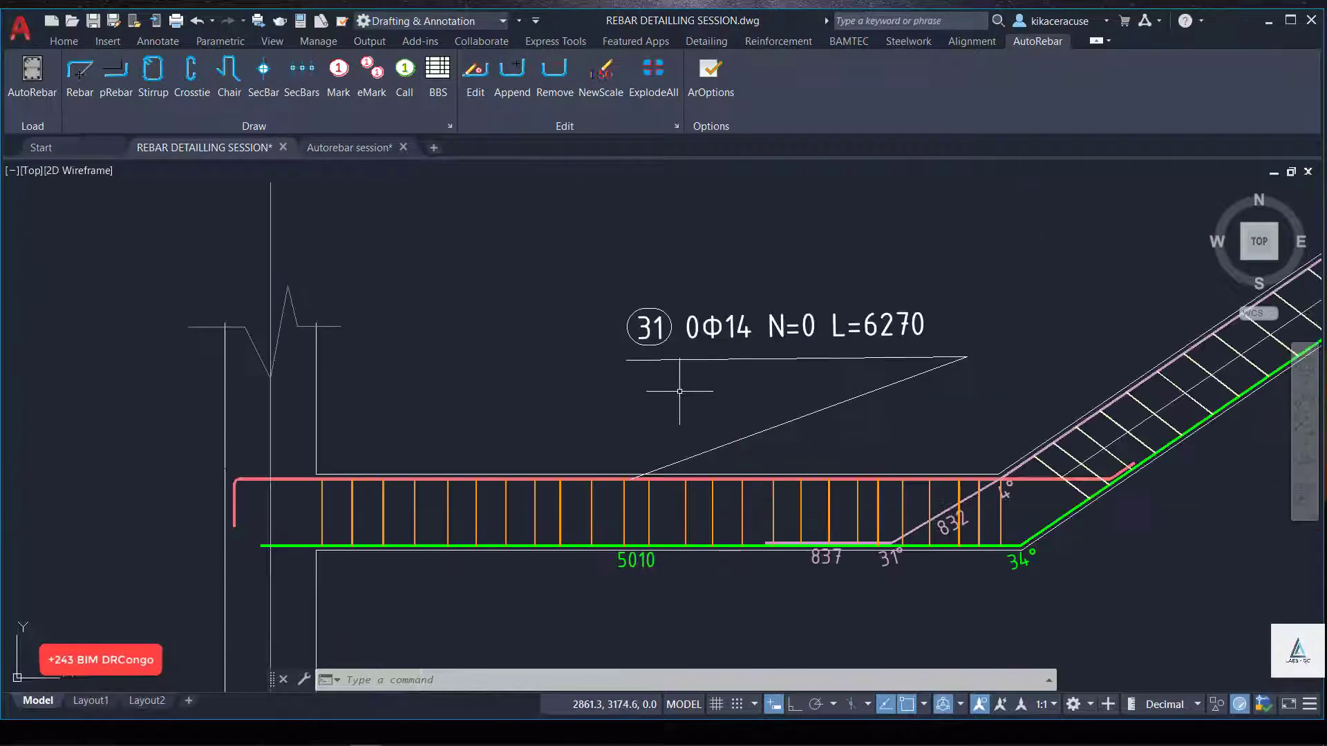
pyautogui.scroll(-3, 683, 370)
pyautogui.scroll(5, 705, 421)
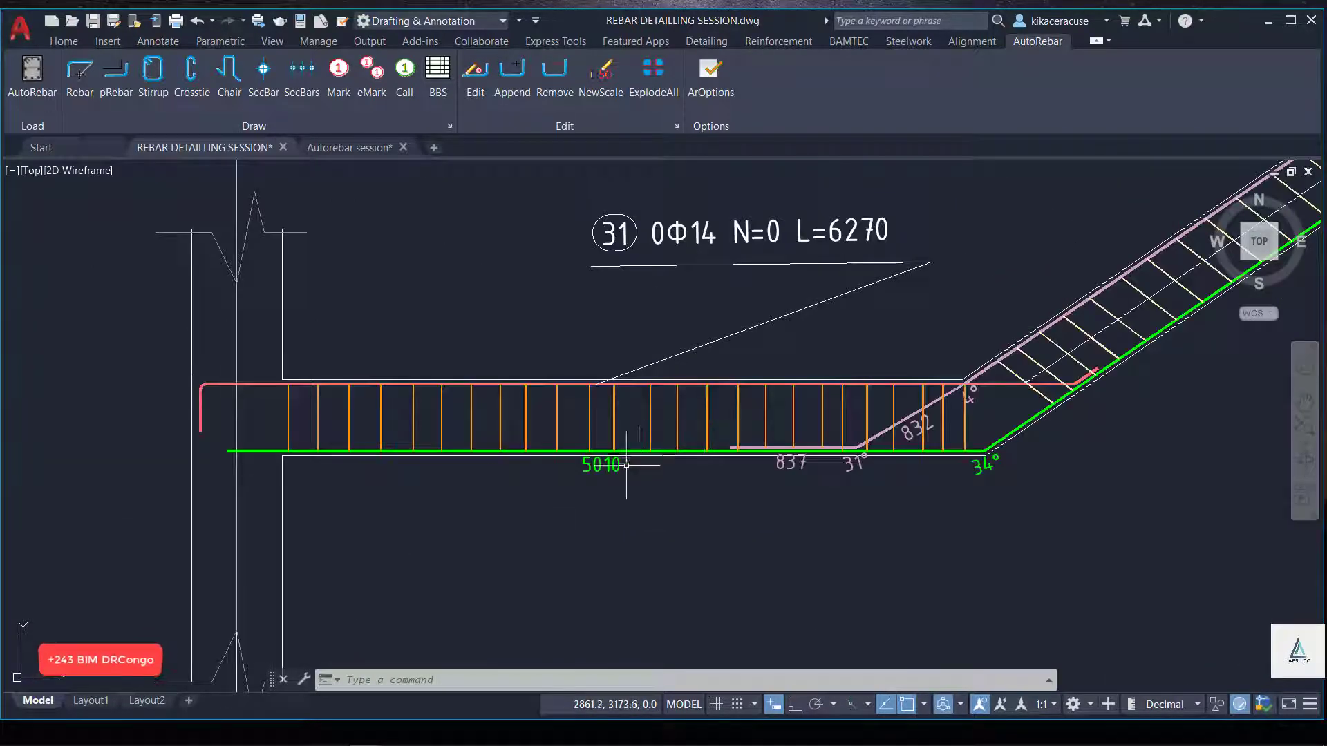
pyautogui.scroll(-3, 608, 511)
pyautogui.scroll(5, 950, 423)
pyautogui.scroll(-2, 712, 463)
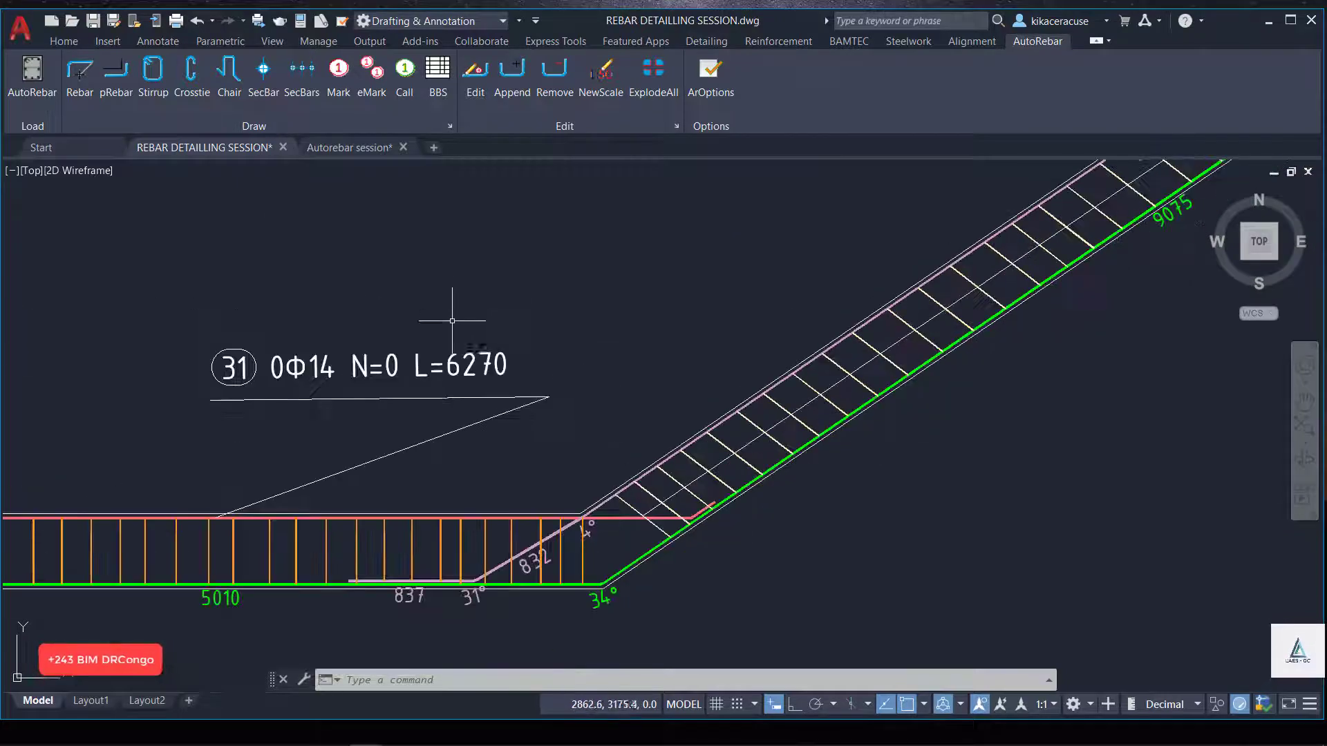
pyautogui.click(459, 359)
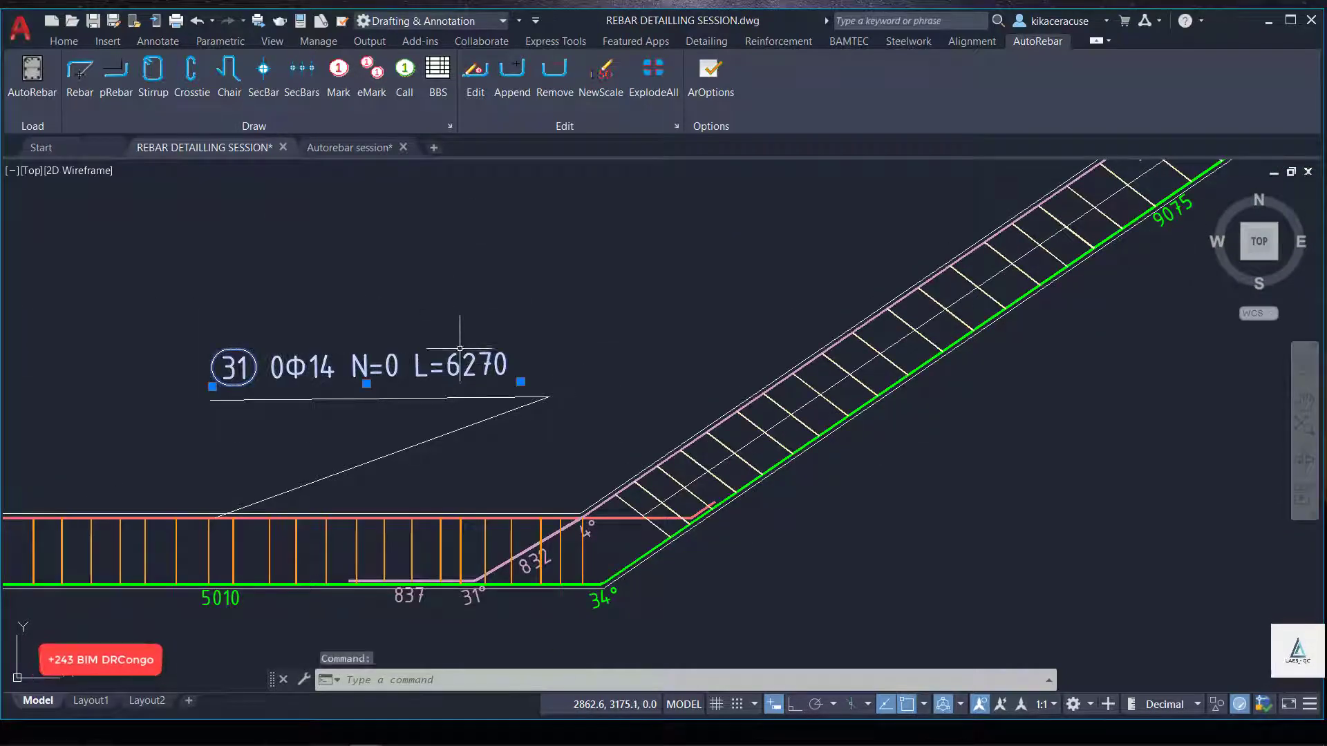
pyautogui.click(474, 87)
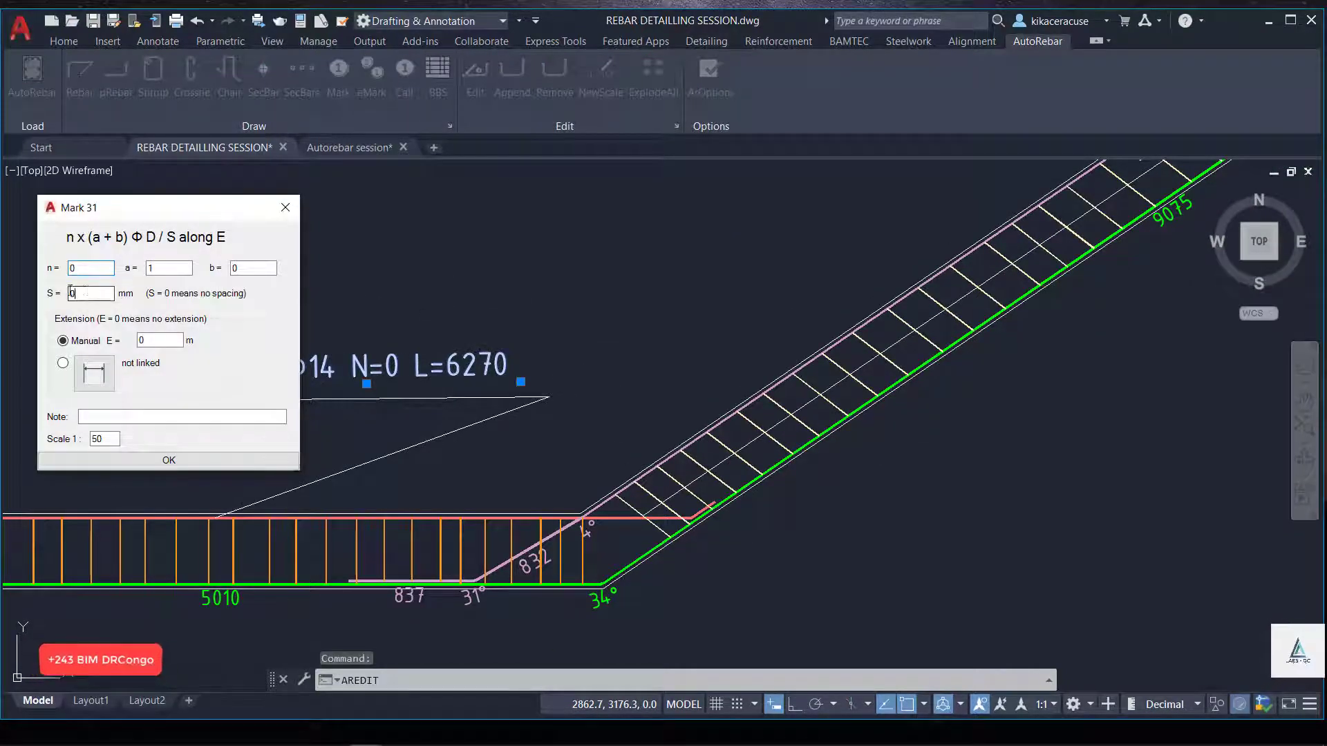
# Set mark 31's spacing to 40, extension to 9 m and note to BS1.
pyautogui.write('4')
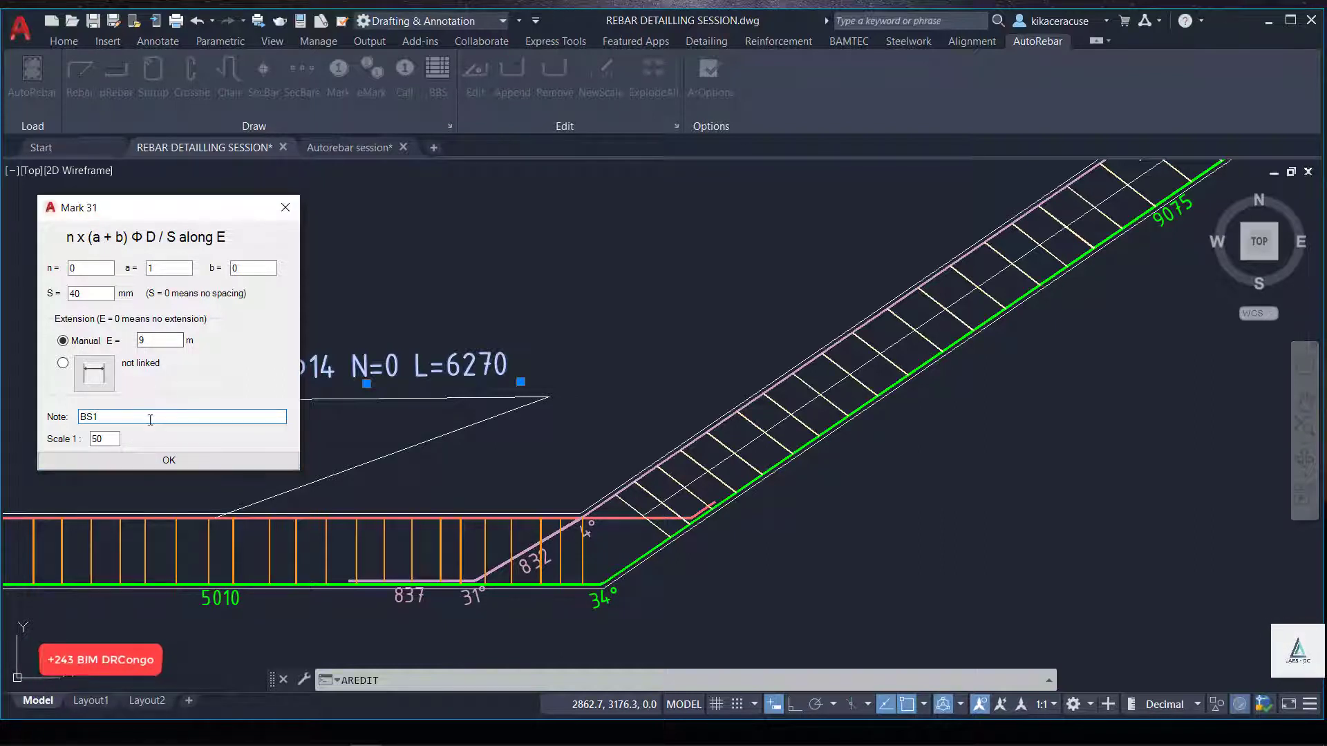
pyautogui.click(167, 459)
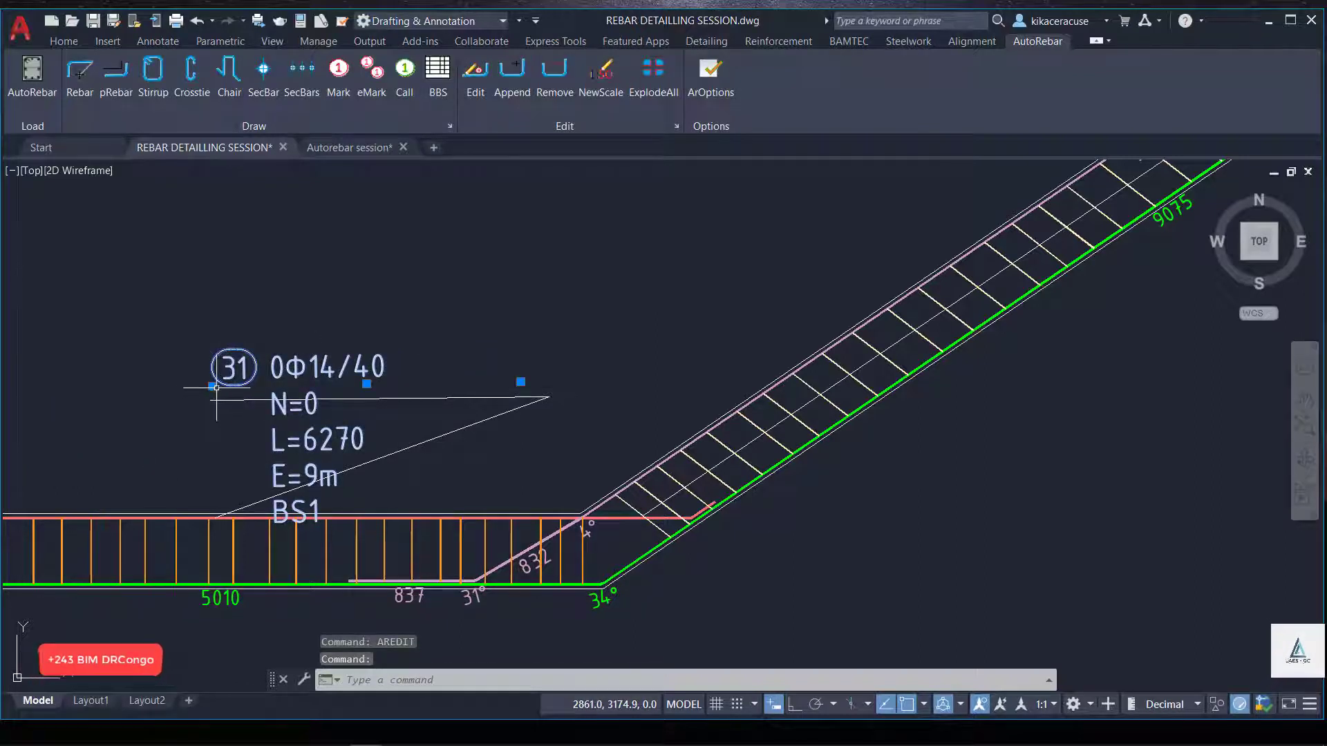
# Stretch mark 31's label onto one line and set n to 1, giving 1Φ14/40 N=226 L=6270 E=9m BS1.
pyautogui.click(212, 386)
pyautogui.click(102, 378)
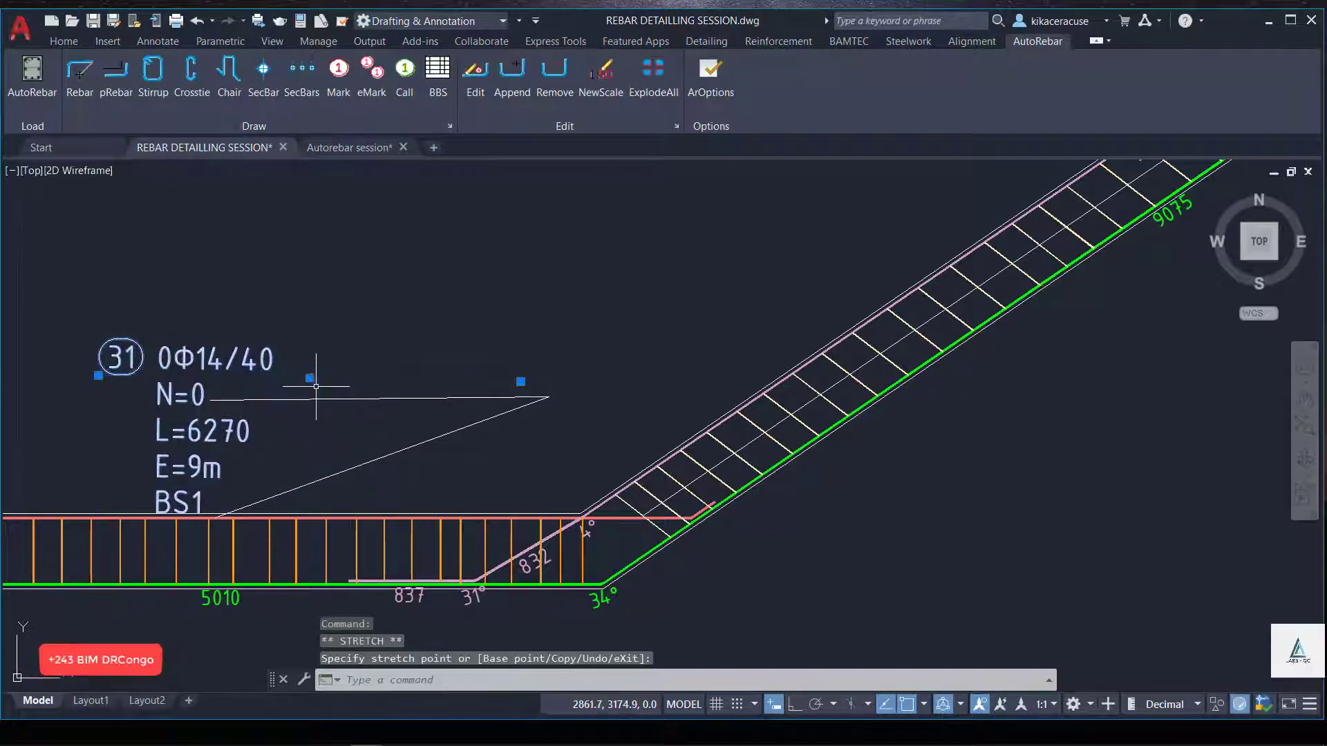
pyautogui.click(399, 373)
pyautogui.click(518, 349)
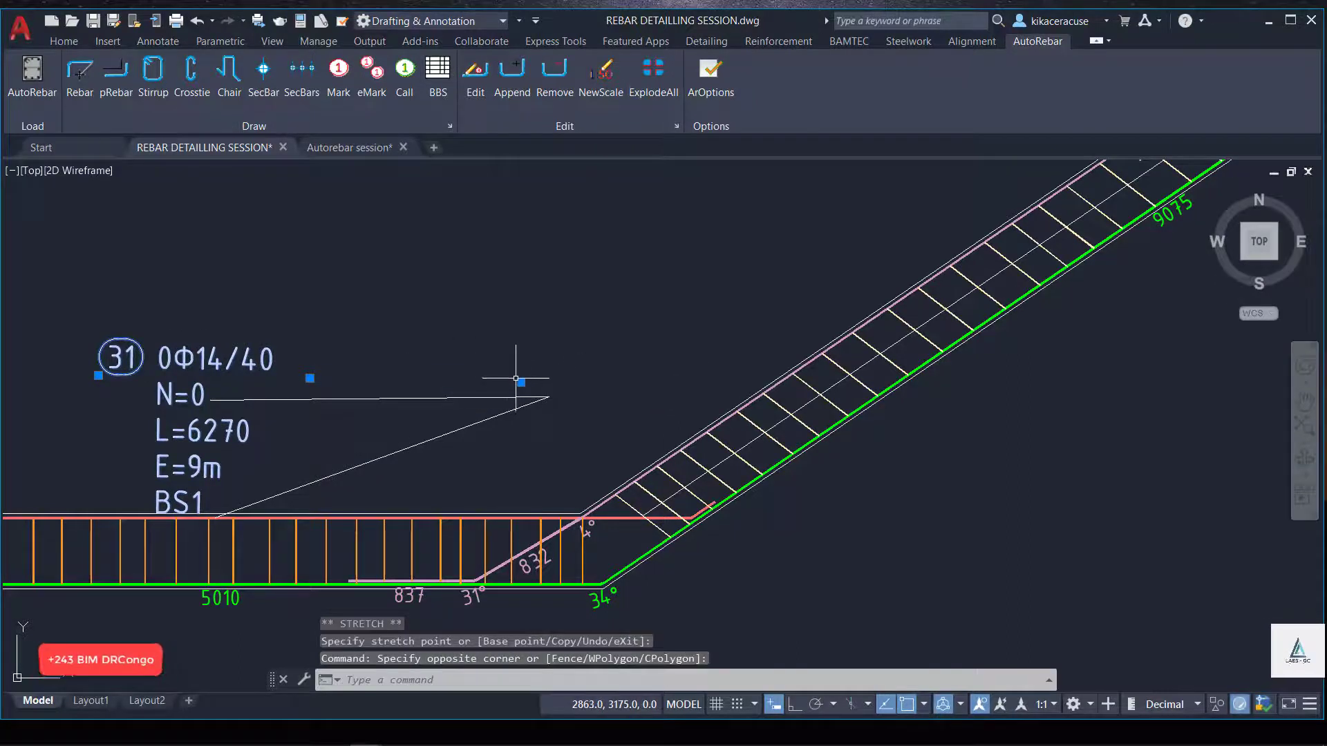
pyautogui.click(690, 356)
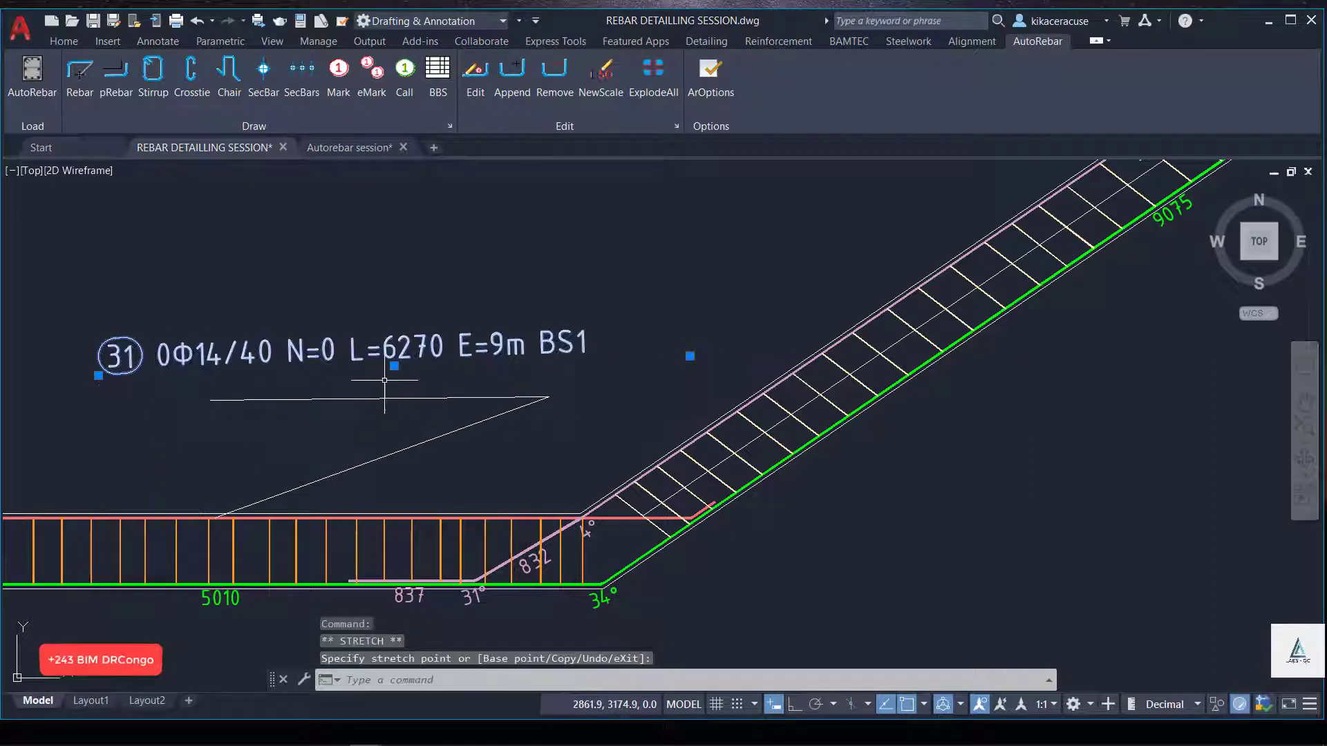
pyautogui.click(657, 380)
pyautogui.click(475, 72)
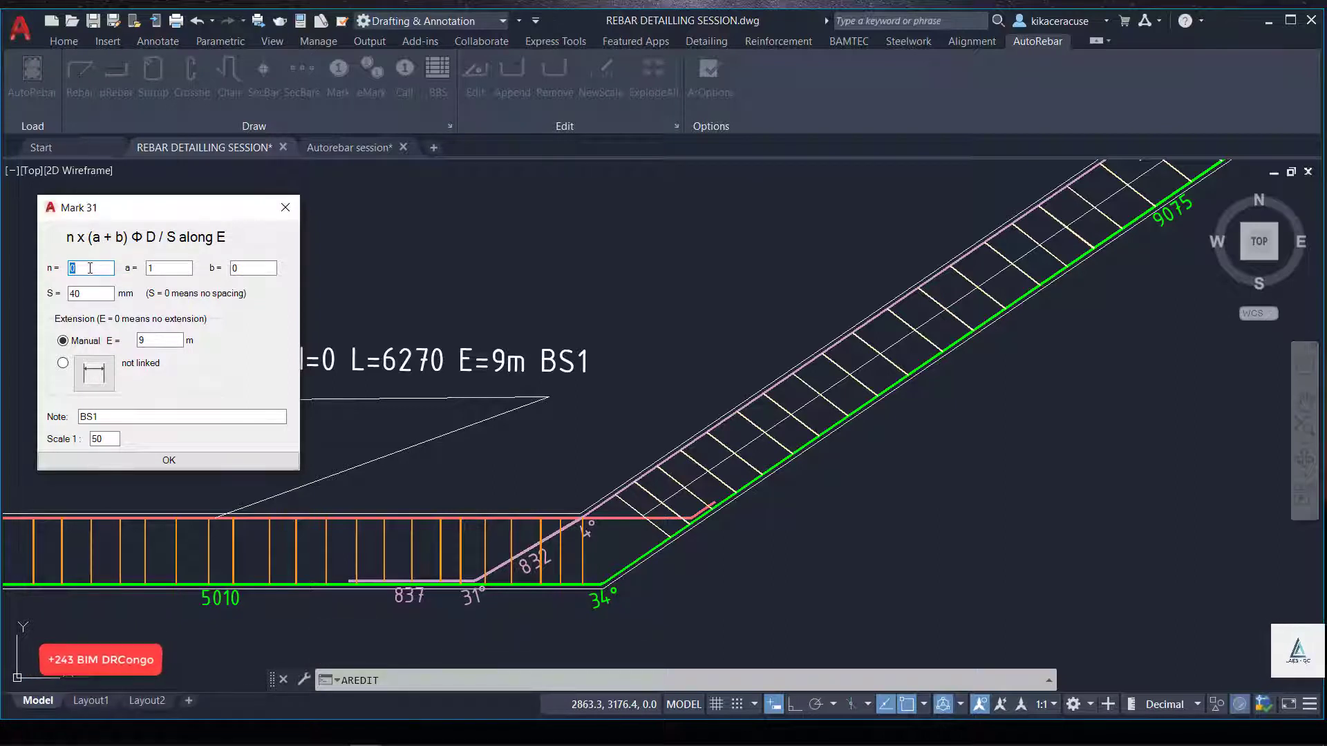
pyautogui.click(170, 458)
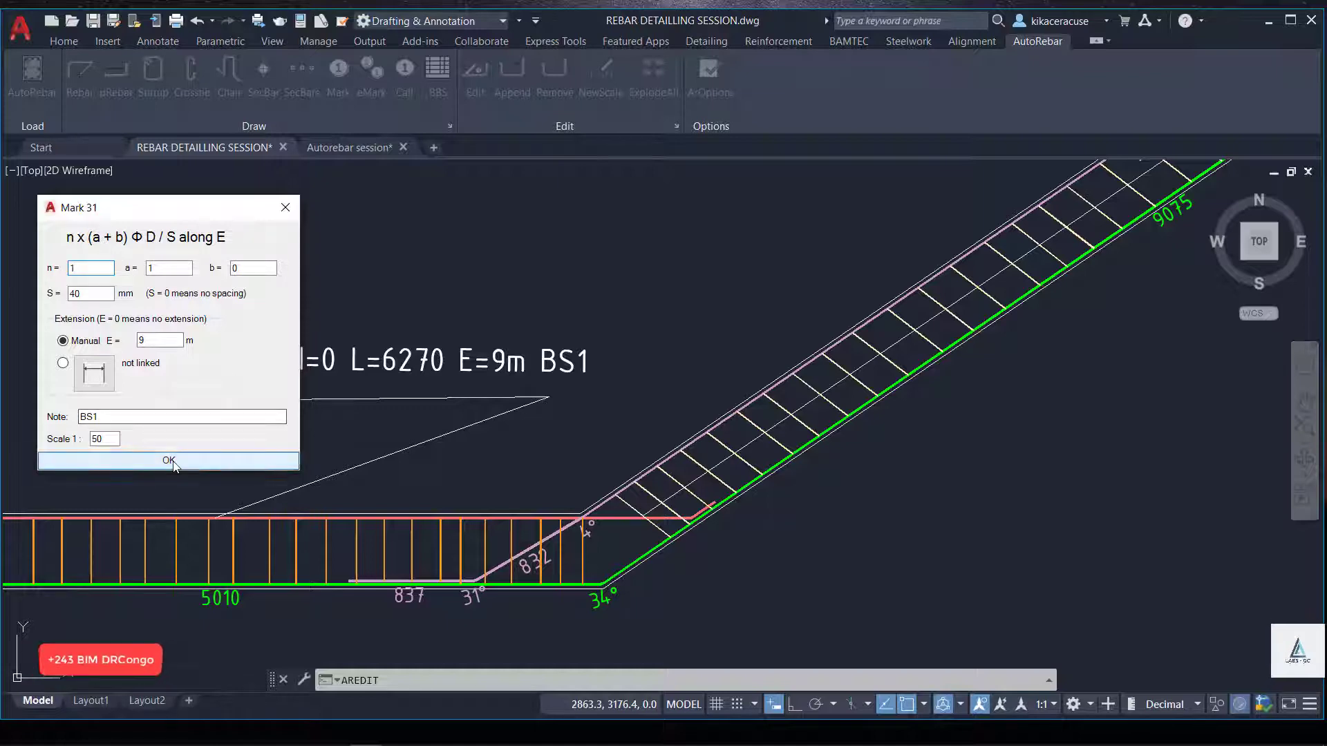
# Zoom over to the double-flight stair drawing.
pyautogui.scroll(-4, 225, 321)
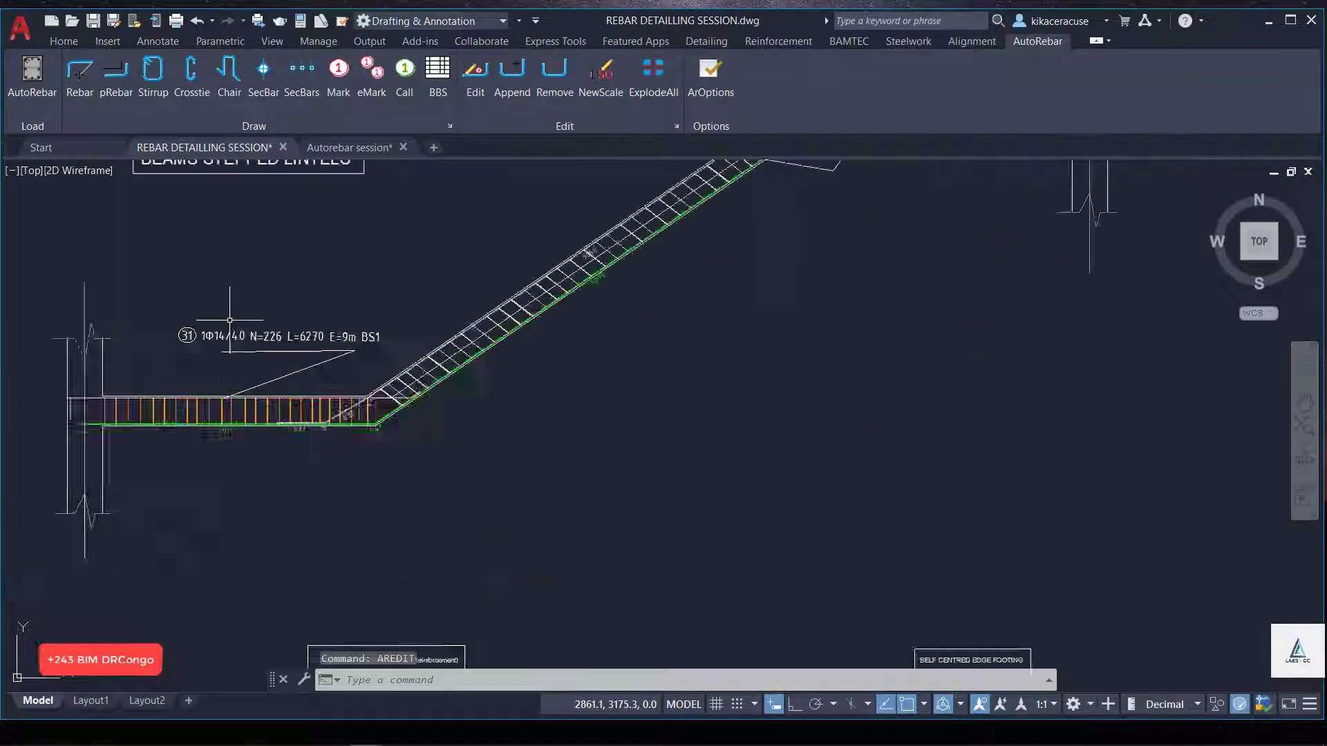
pyautogui.scroll(-5, 276, 359)
pyautogui.scroll(-3, 338, 418)
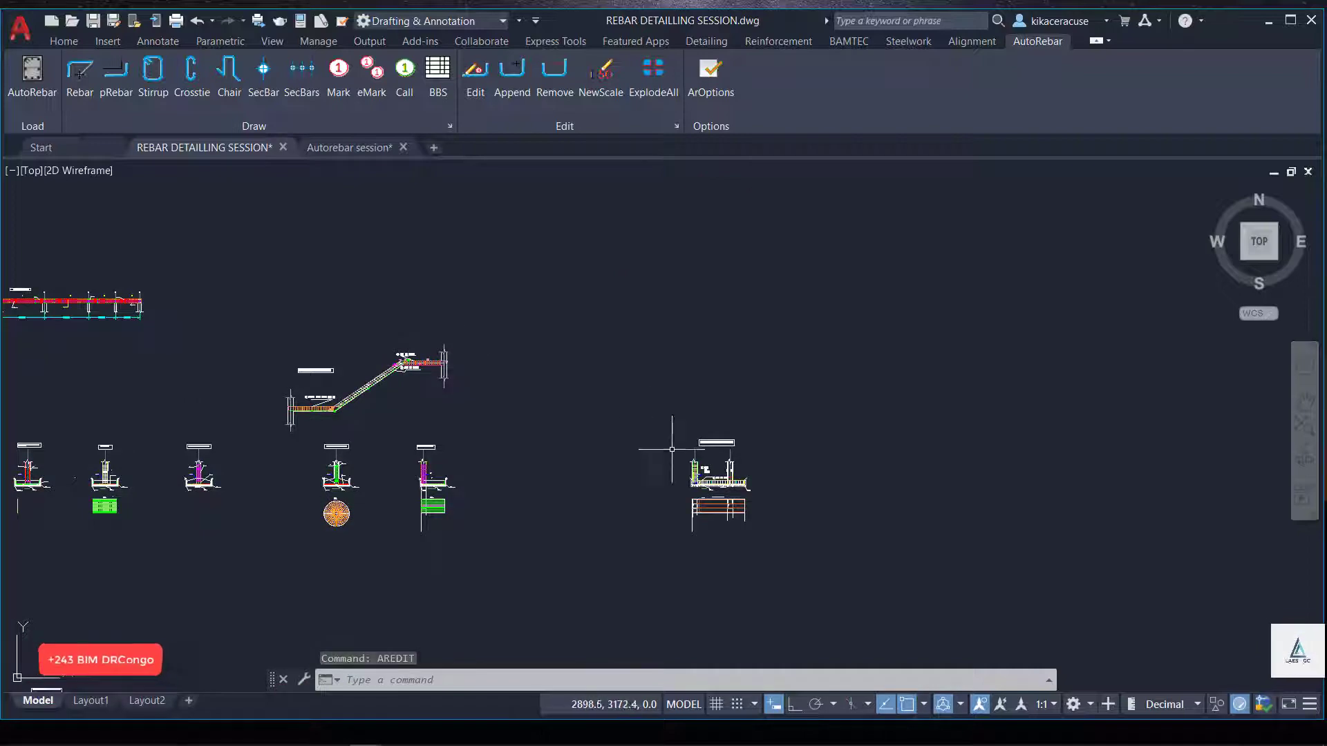
pyautogui.scroll(5, 699, 459)
pyautogui.scroll(-5, 716, 423)
pyautogui.scroll(-3, 719, 424)
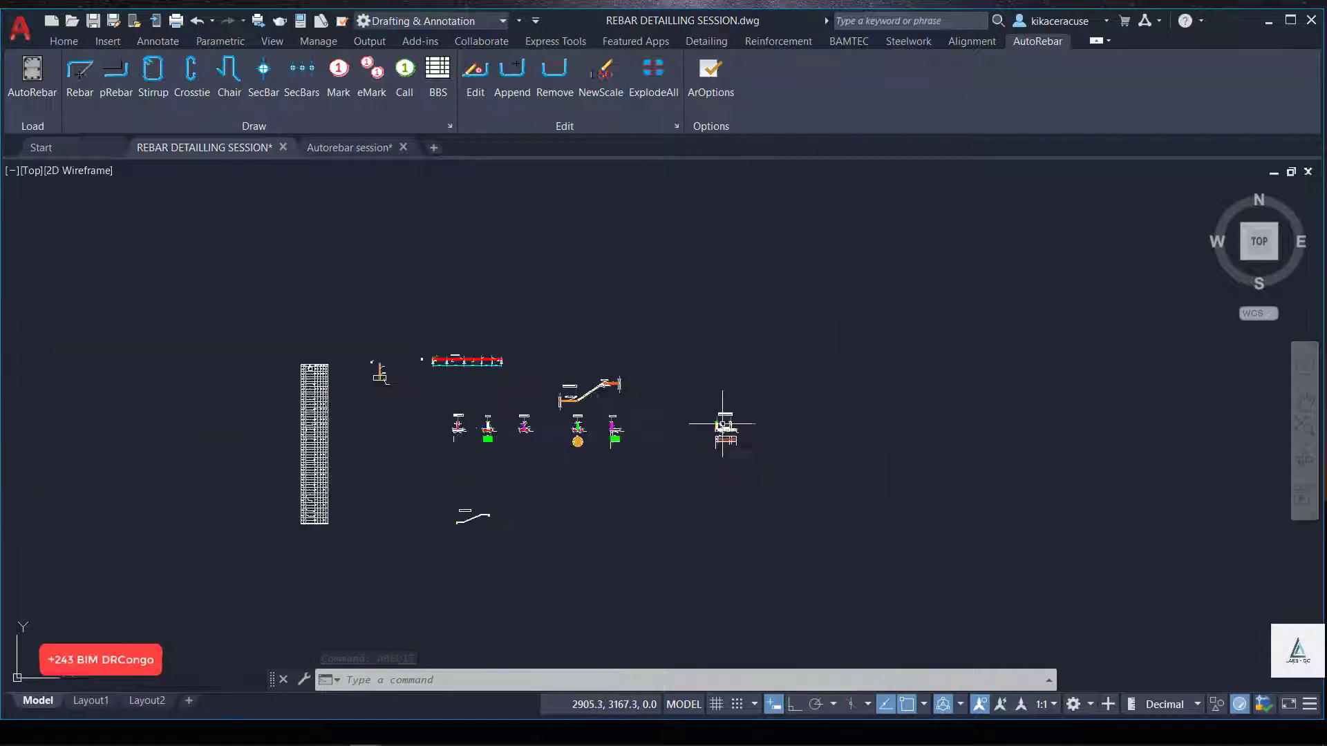
pyautogui.scroll(5, 470, 515)
pyautogui.scroll(3, 462, 515)
pyautogui.scroll(-4, 553, 396)
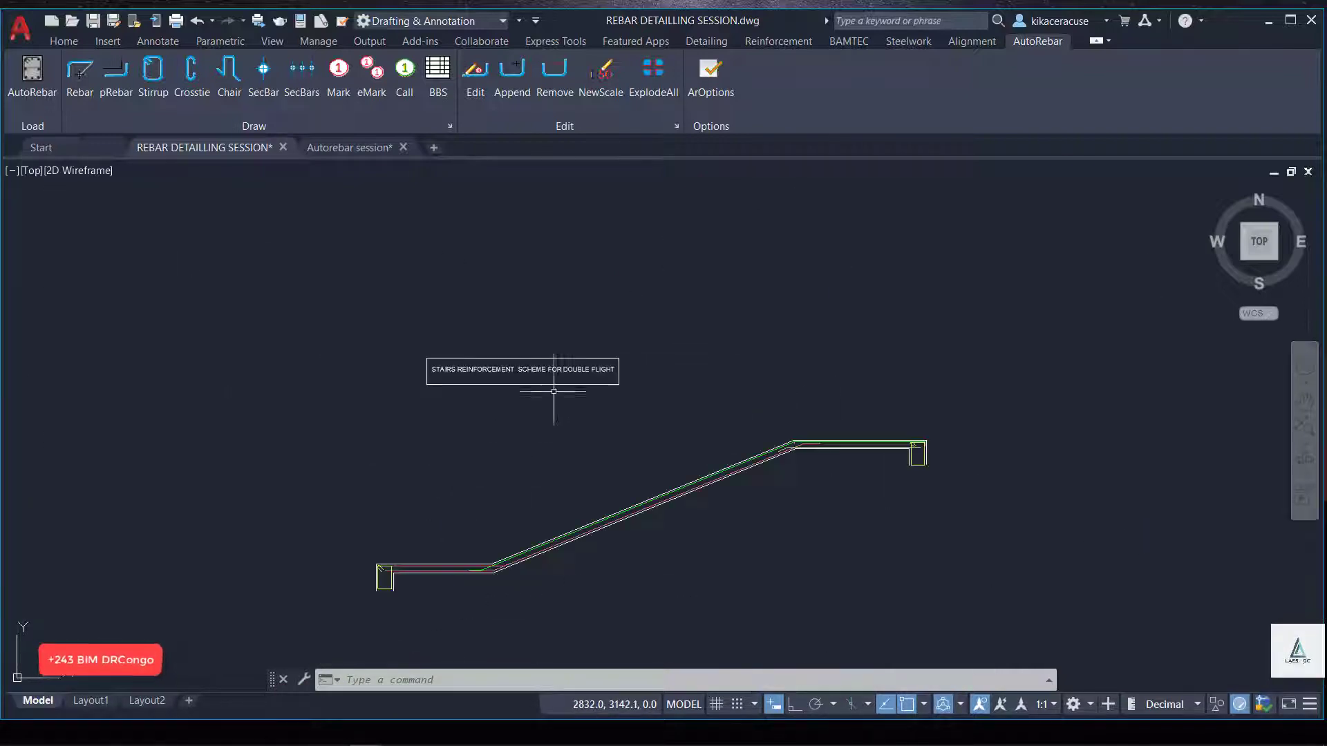
pyautogui.scroll(4, 465, 517)
pyautogui.scroll(-4, 484, 508)
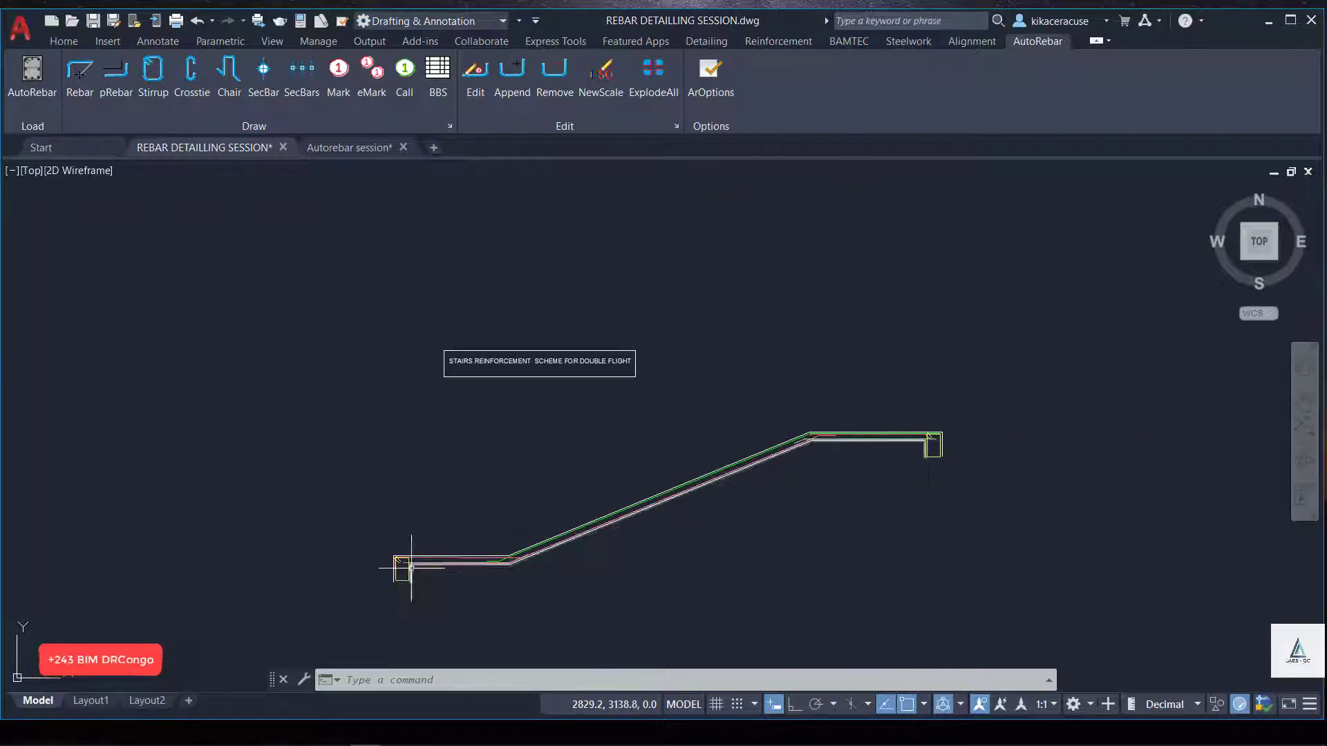
pyautogui.scroll(3, 400, 562)
pyautogui.scroll(-3, 400, 563)
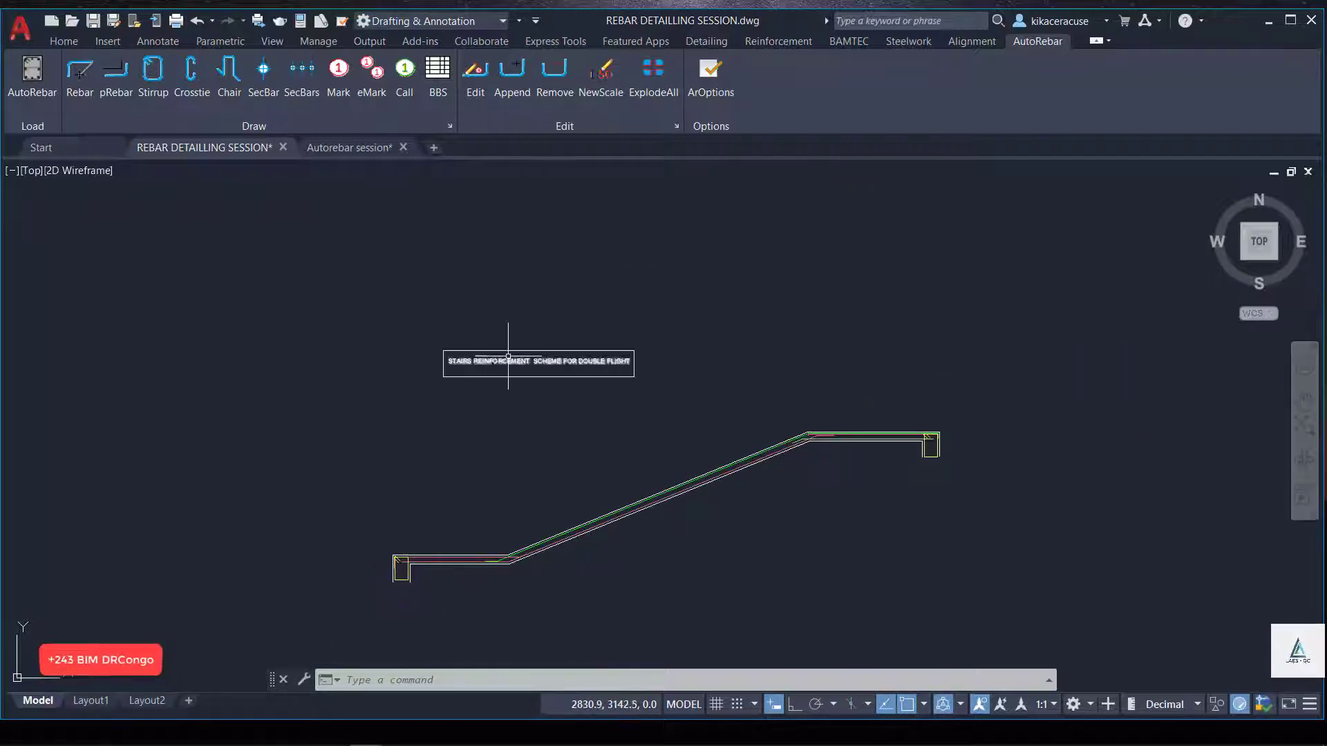
pyautogui.scroll(5, 509, 352)
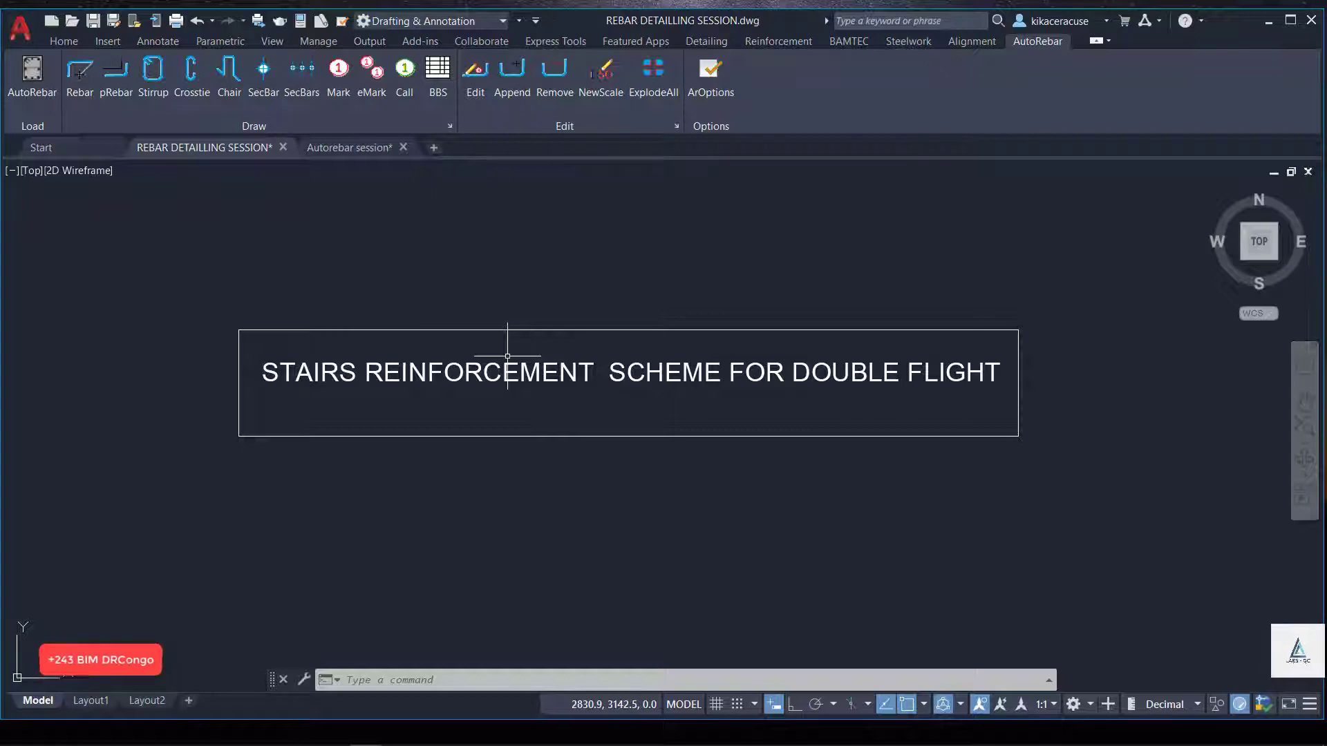
pyautogui.scroll(-5, 567, 366)
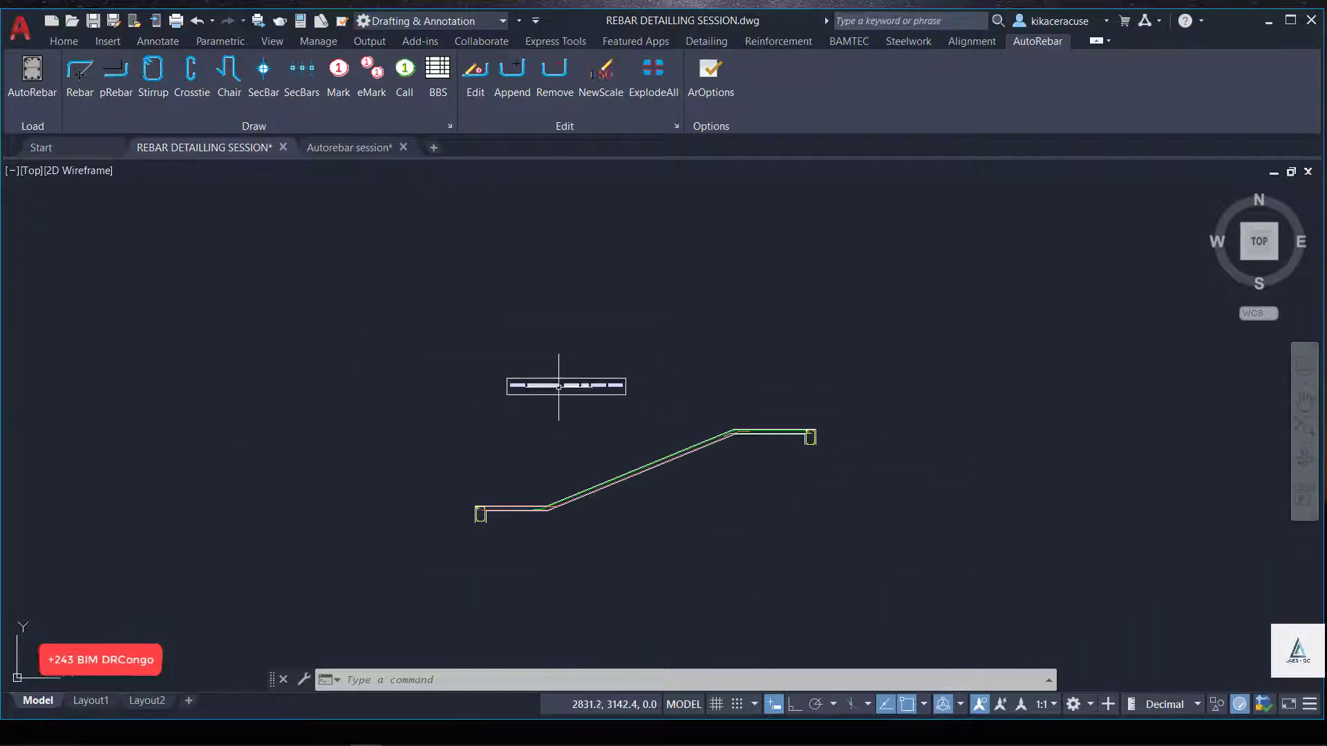
pyautogui.scroll(8, 543, 510)
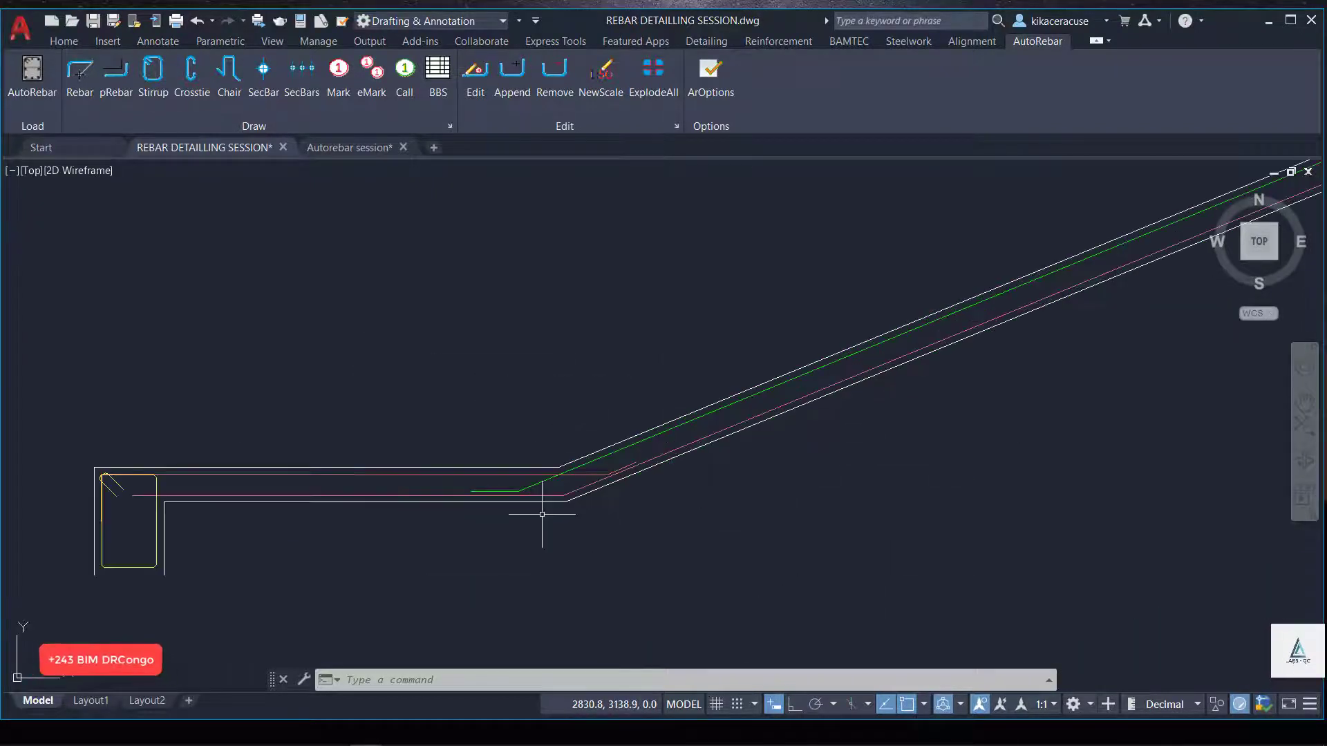
pyautogui.scroll(-4, 542, 515)
pyautogui.scroll(2, 549, 477)
pyautogui.scroll(-2, 556, 485)
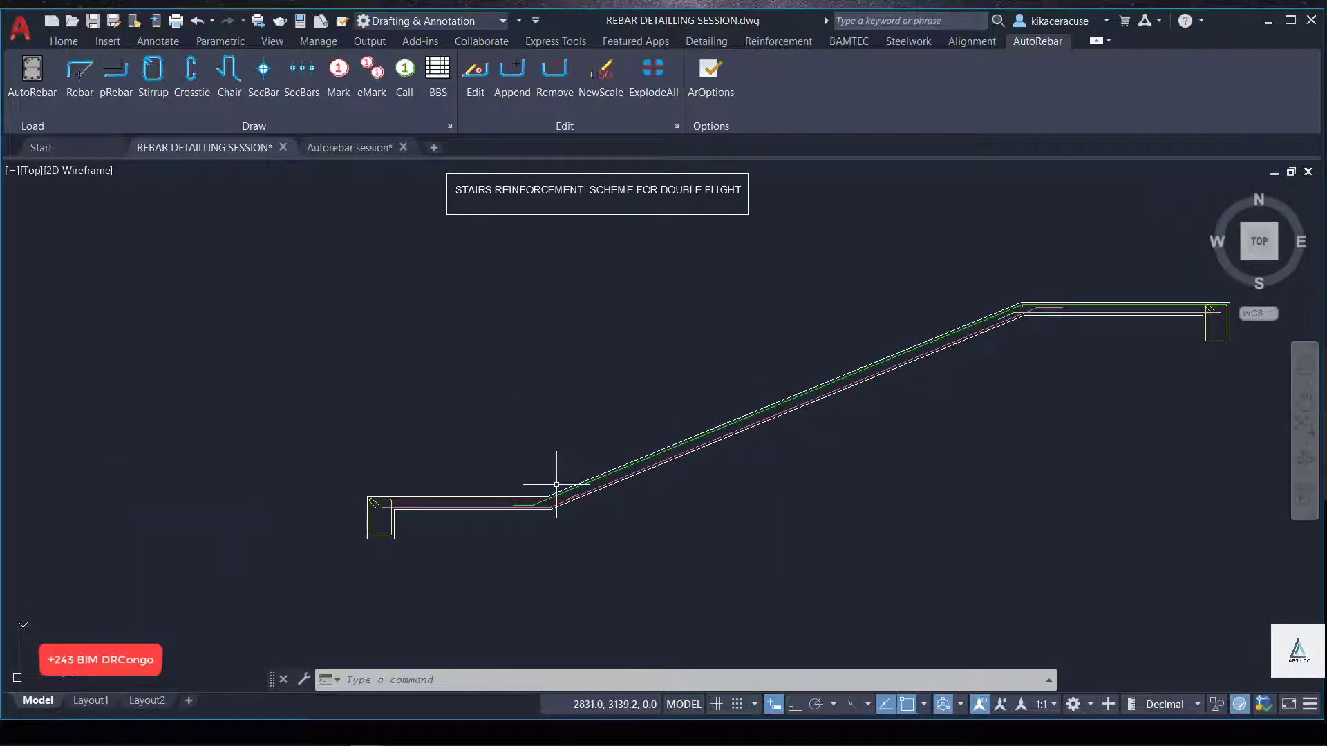